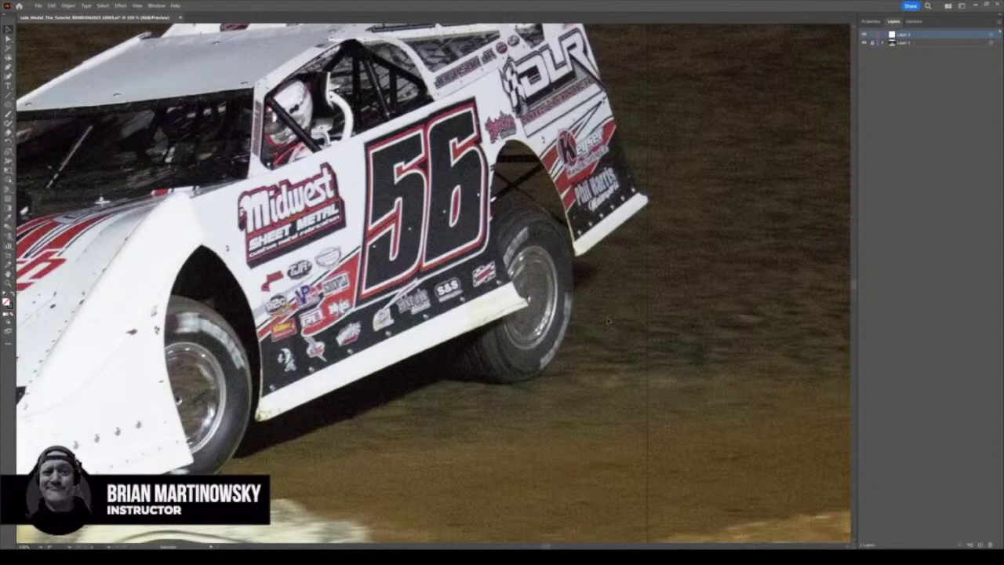
Draw an upright, unfilled ellipse with a black stroke over the rim of the race car's rear wheel
scroll(604, 321, "up", 1)
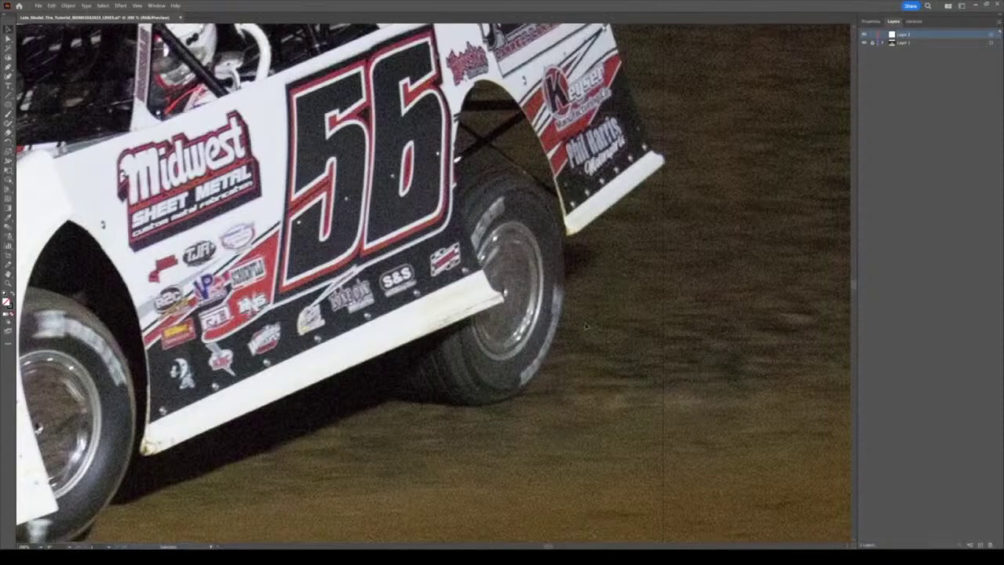
scroll(585, 327, "down", 1)
scroll(586, 327, "up", 3)
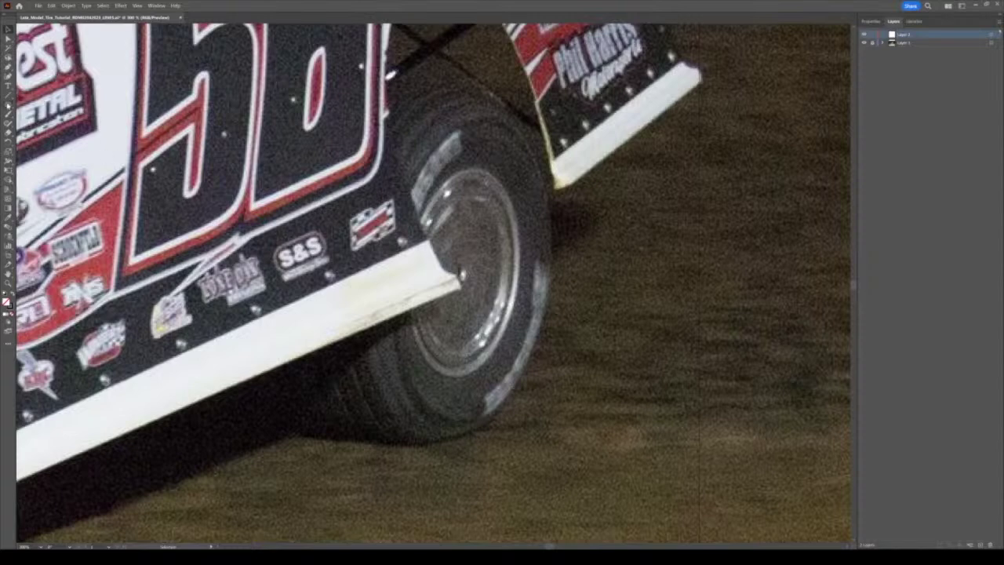
left_click(9, 105)
left_click_drag(408, 168, 531, 375)
key("v")
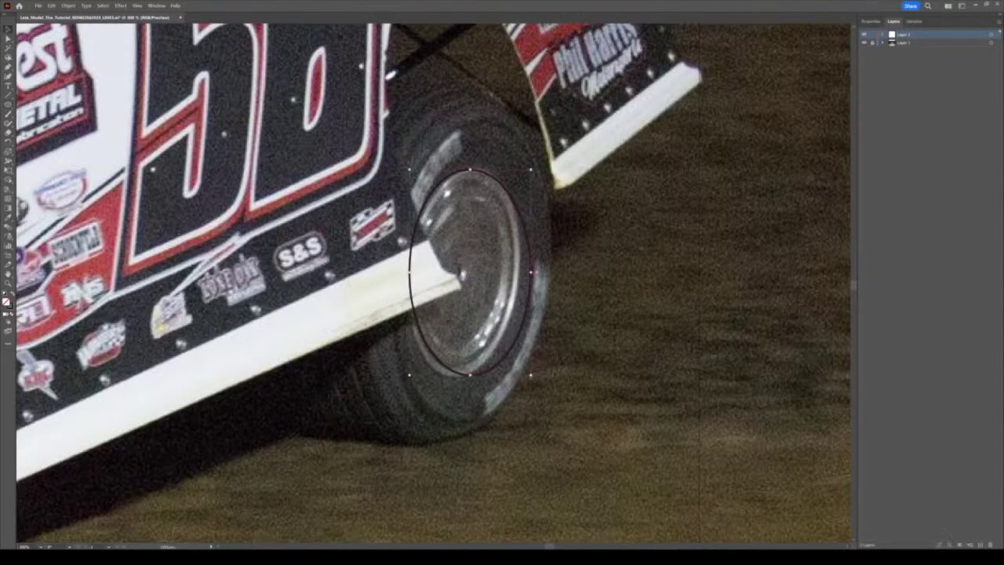
Rotate the ellipse slightly clockwise and adjust its width and height to fit the rear wheel's rim edge
mouse_move(536, 380)
left_mouse_down()
mouse_move(529, 395)
mouse_move(520, 389)
left_mouse_up()
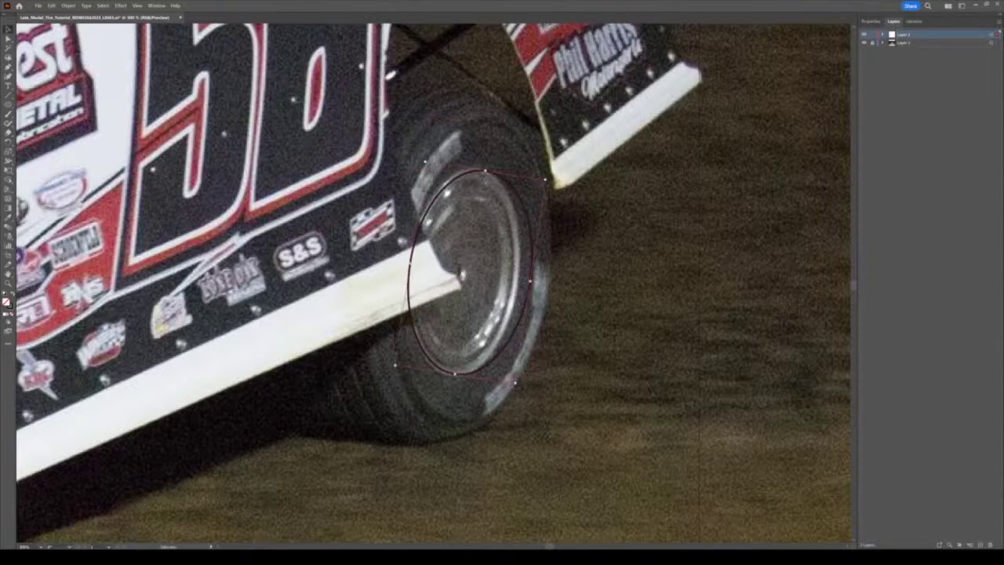
left_click_drag(530, 281, 522, 281)
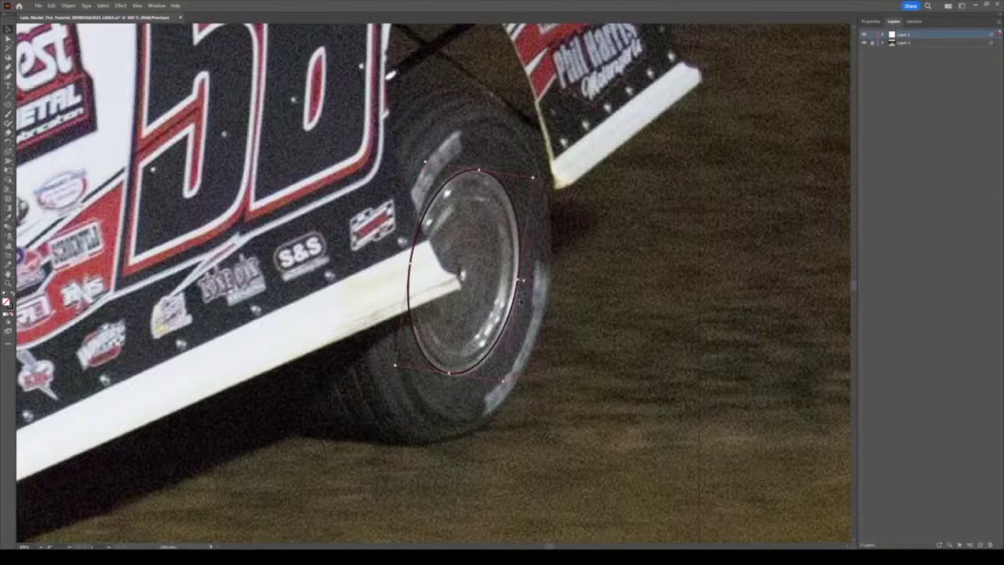
left_click_drag(509, 387, 515, 389)
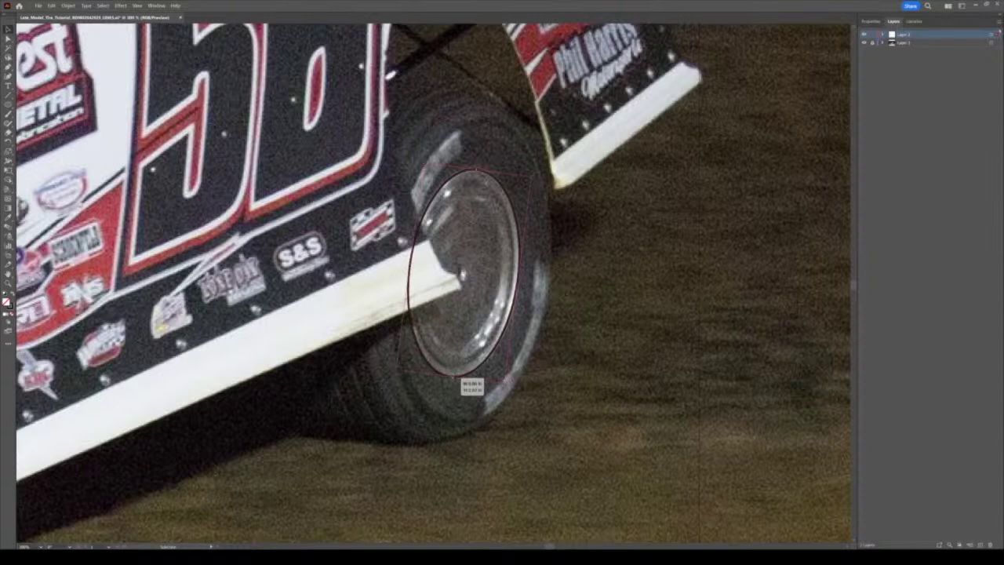
left_click_drag(478, 169, 477, 166)
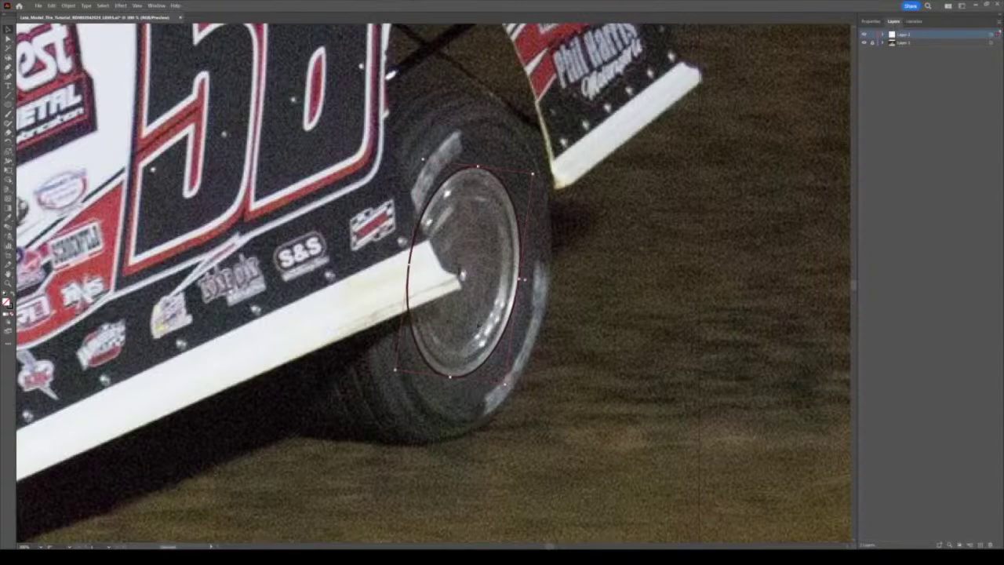
Give the rim ellipse a heavier black stroke
left_click(48, 414)
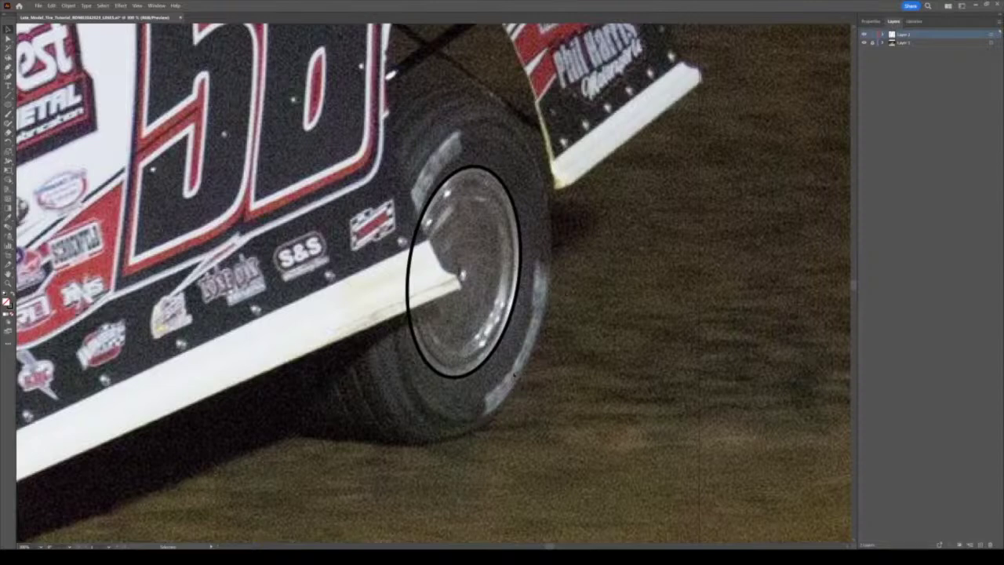
left_click(493, 352)
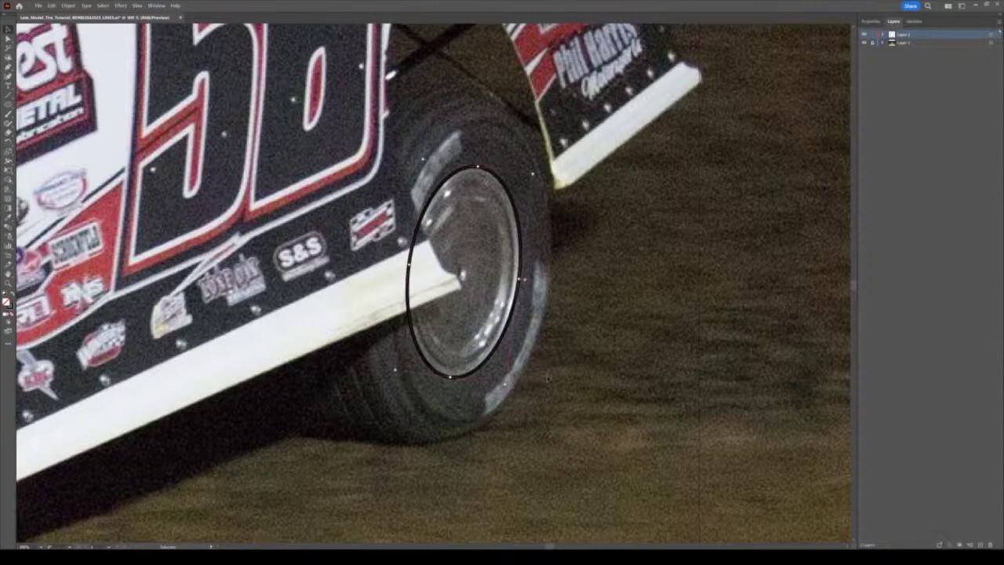
left_click(548, 380)
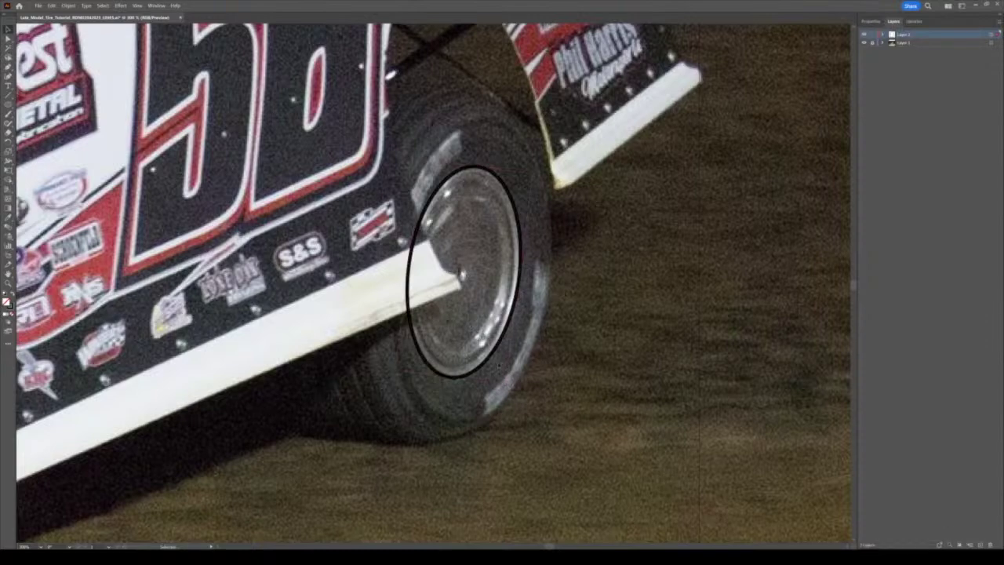
scroll(496, 361, "up", 1)
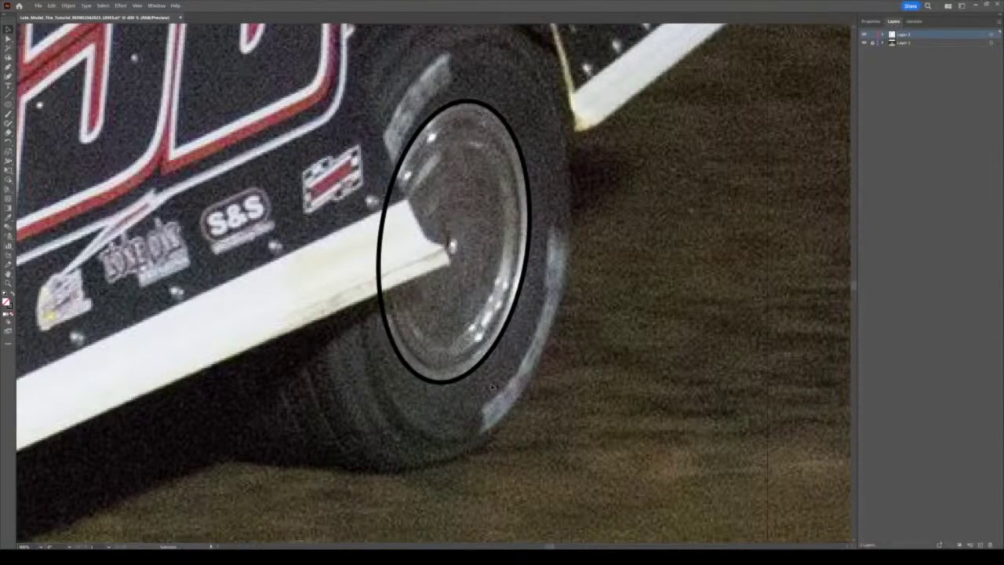
scroll(492, 386, "down", 1)
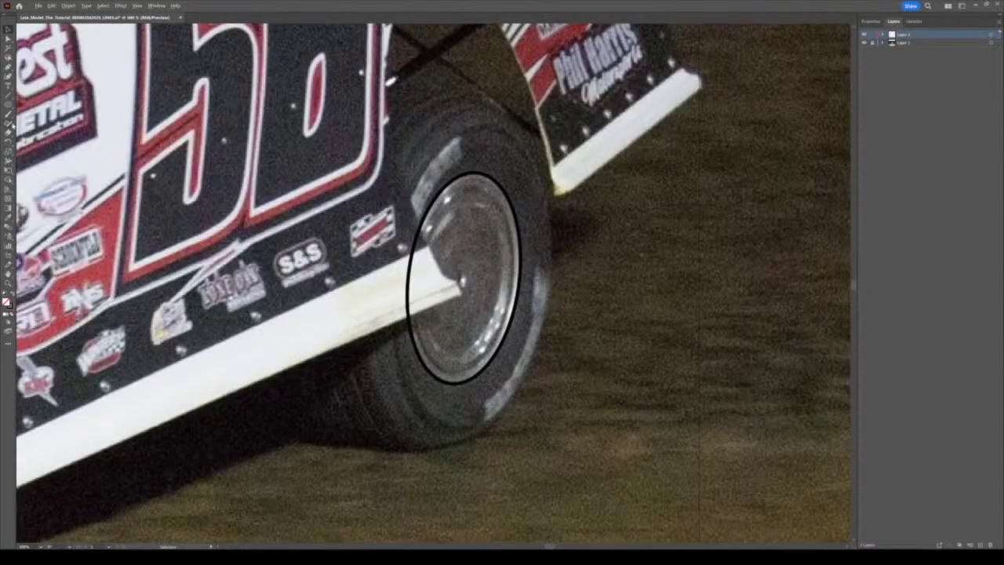
left_click(9, 96)
left_click_drag(559, 289, 121, 250)
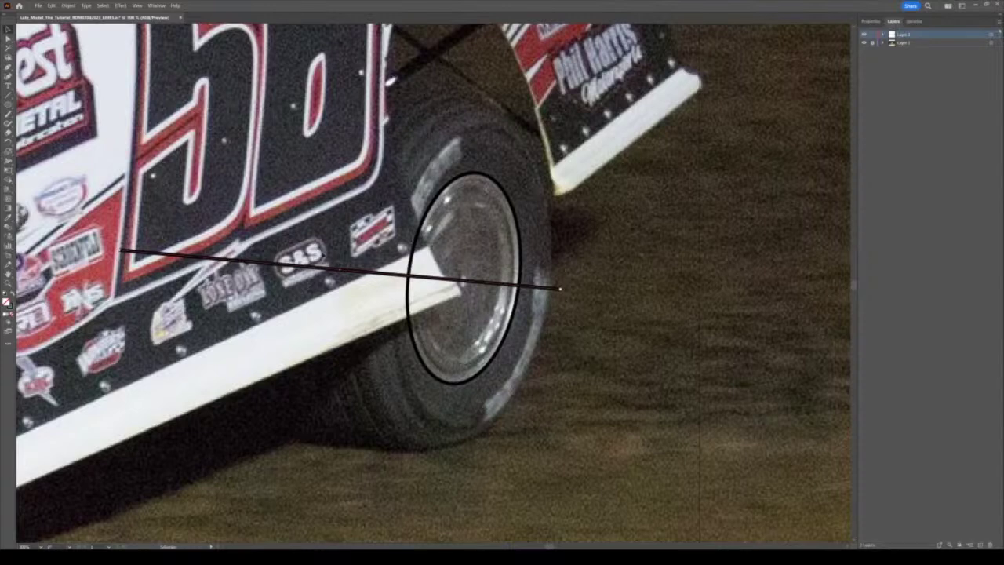
key("Delete")
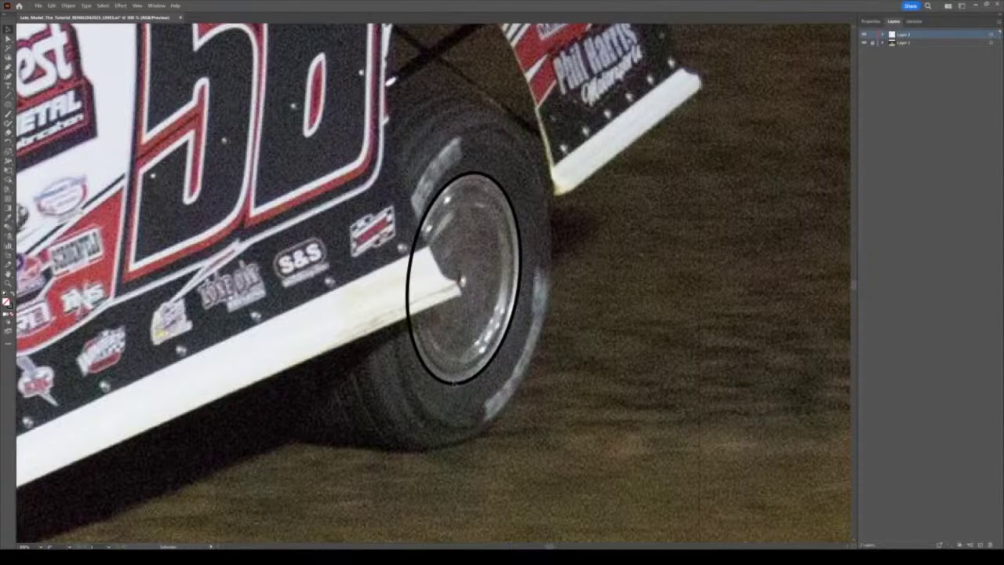
Duplicate the rim ellipse in place, enlarge the copy slightly beyond the rim, and give it a thinner stroke
left_click(453, 384)
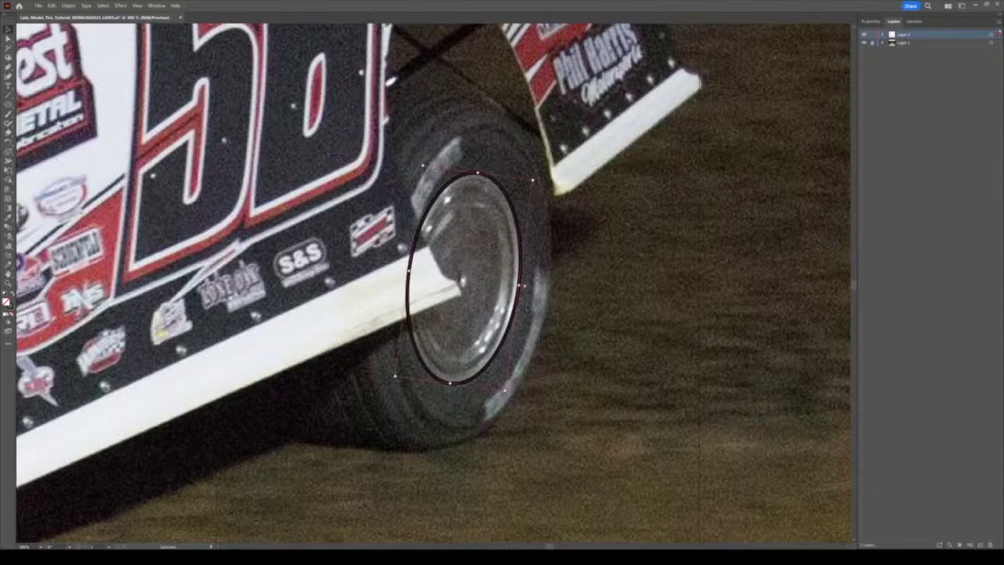
scroll(533, 321, "up", 2)
left_click(562, 308)
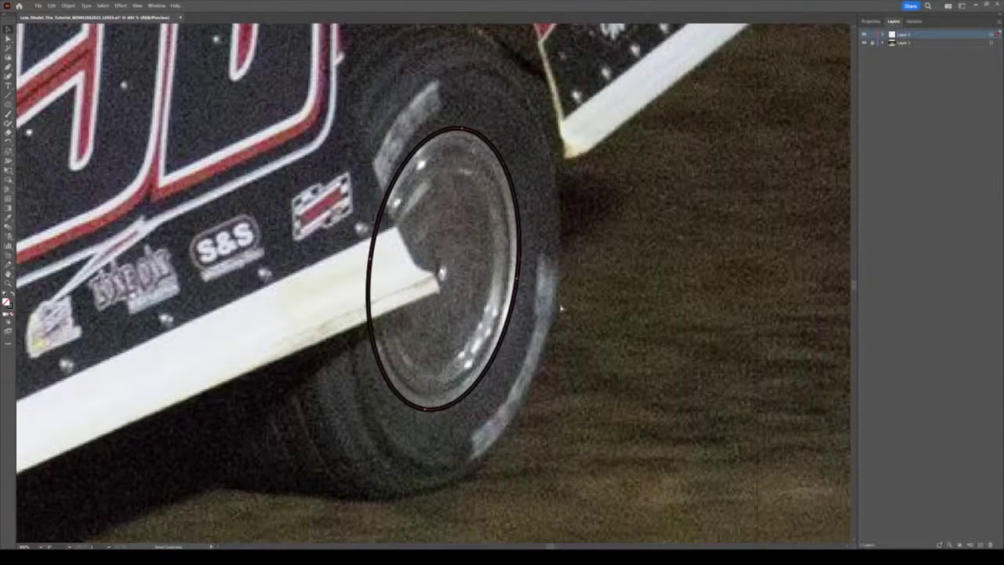
key("ctrl+a")
left_click_drag(518, 279, 526, 283)
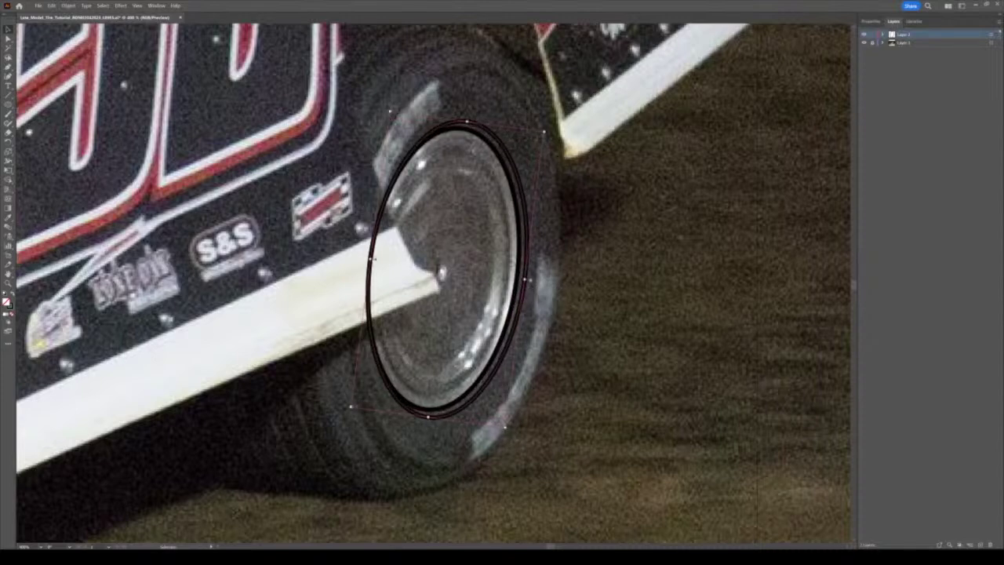
left_click_drag(372, 260, 367, 259)
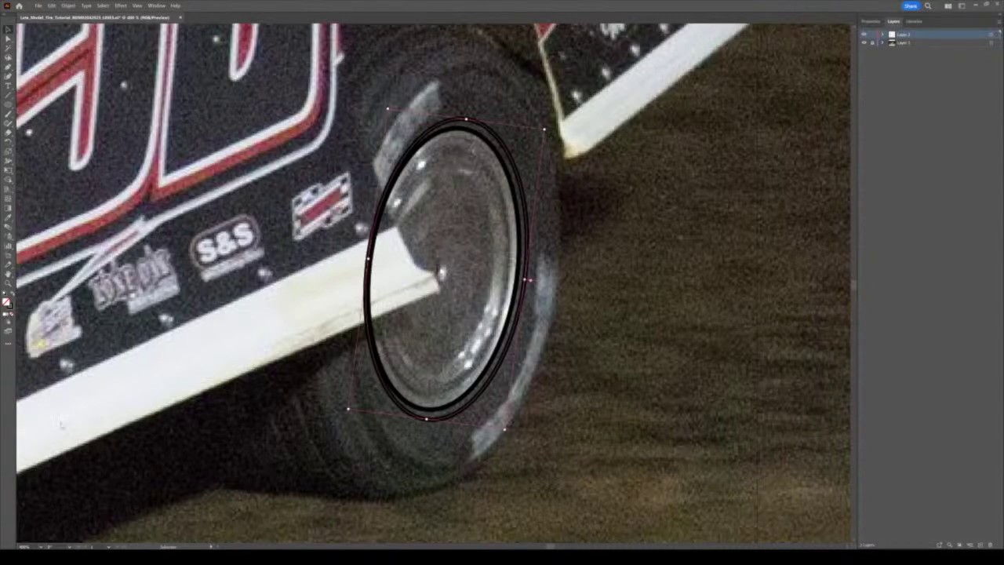
left_click(46, 420)
left_click(47, 420)
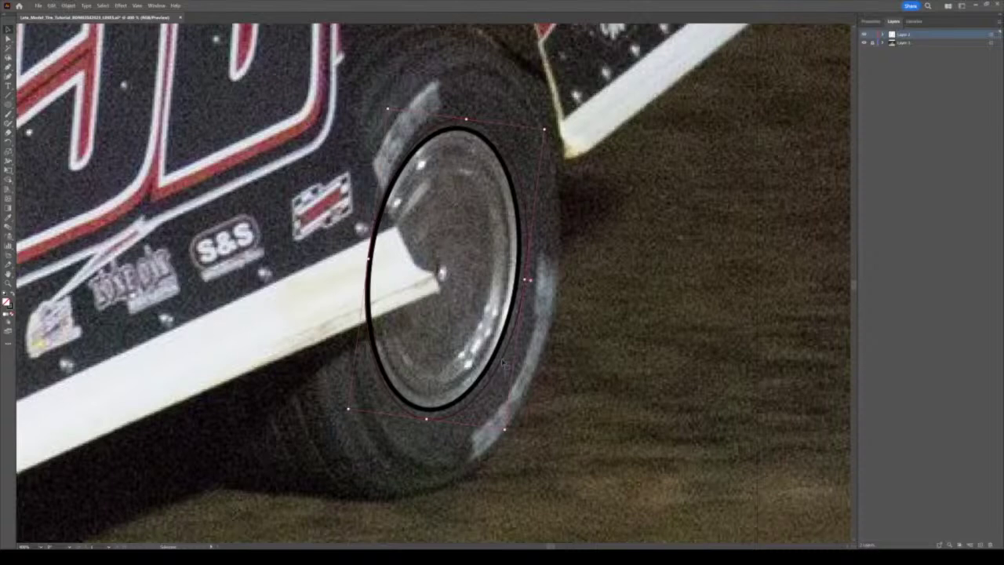
Duplicate the thin ellipse and enlarge the copy toward the light markings on the tire's outer sidewall
key("a")
left_click(527, 283)
mouse_move(528, 279)
left_mouse_down()
mouse_move(550, 293)
mouse_move(547, 281)
left_mouse_up()
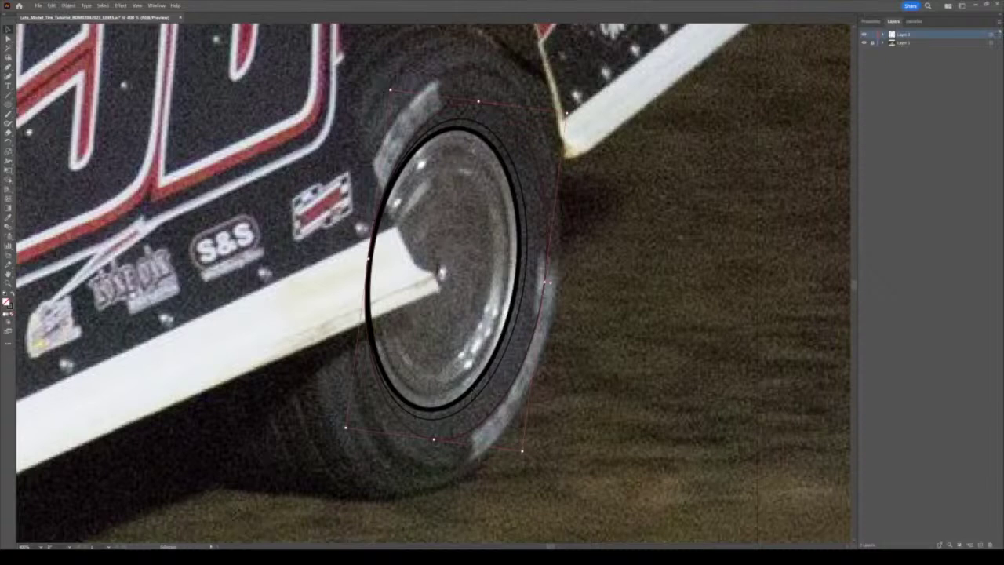
Duplicate the sidewall ellipse and enlarge the copy on both sides to follow the outer edge of the tire's light markings
key("a")
left_click(415, 286)
left_click_drag(372, 267, 352, 268)
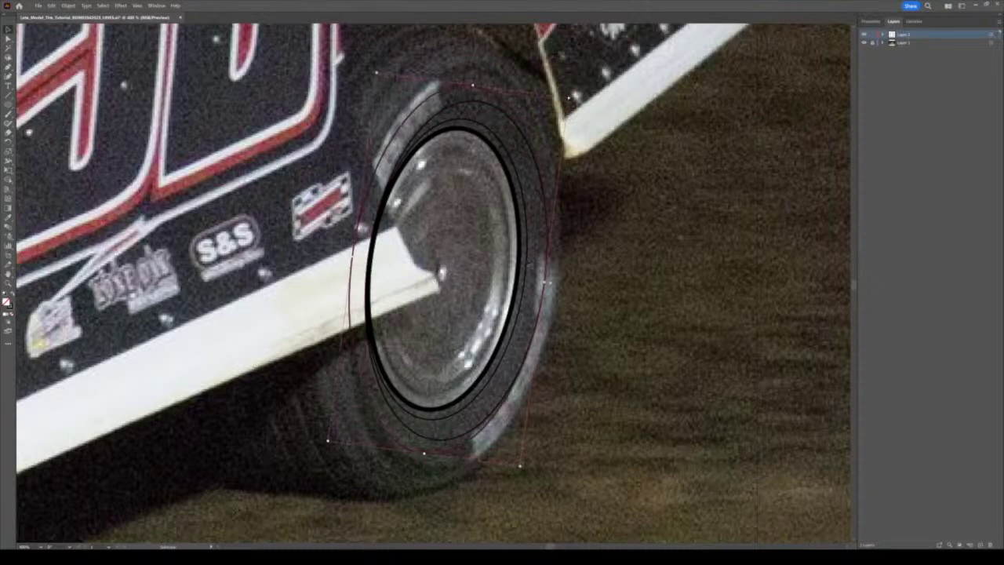
left_click_drag(547, 281, 556, 288)
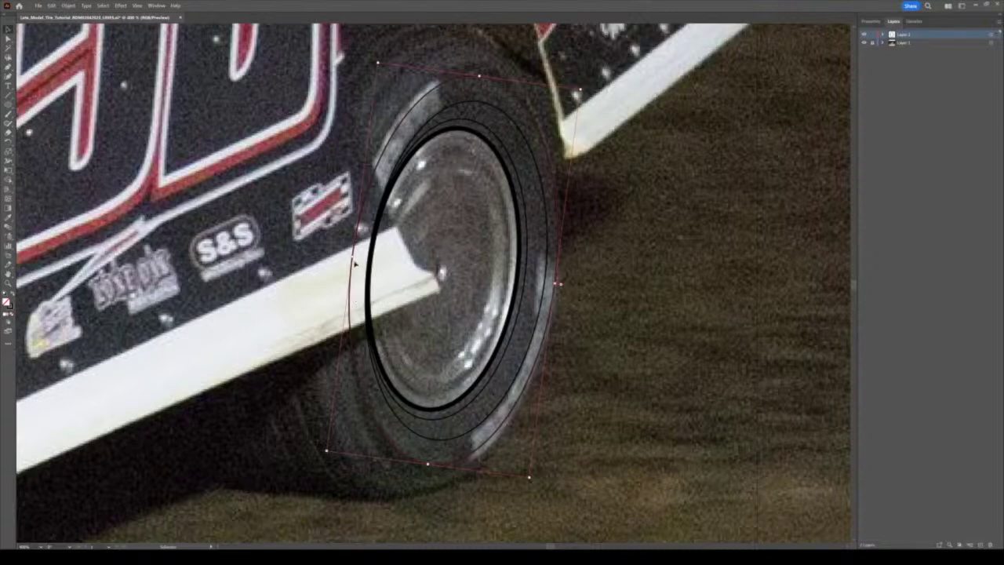
left_click(347, 267)
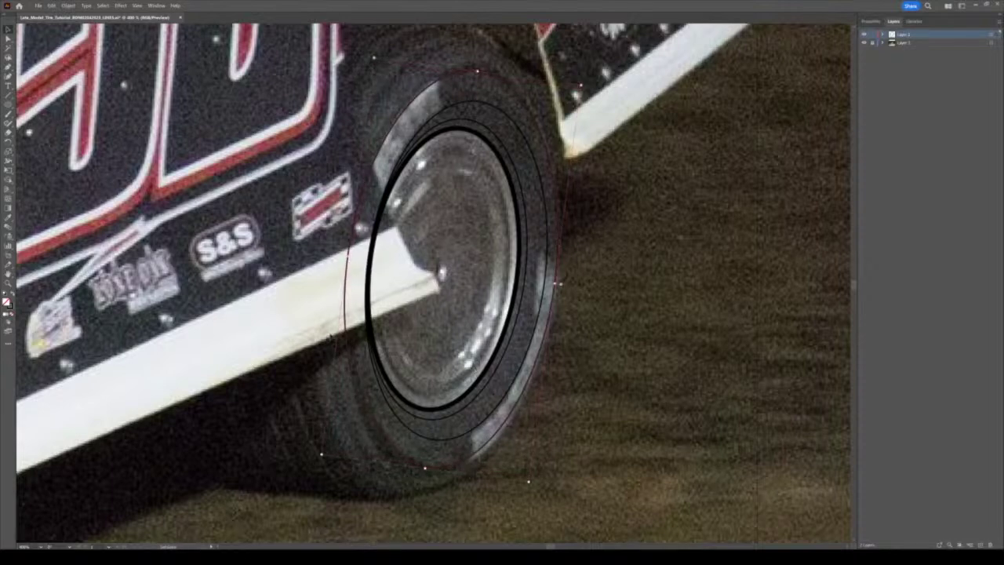
Add a larger copy of the outermost ellipse around the tire's shoulder and nudge it slightly left to align with the edge
left_click_drag(352, 259, 324, 262)
left_click_drag(559, 284, 561, 285)
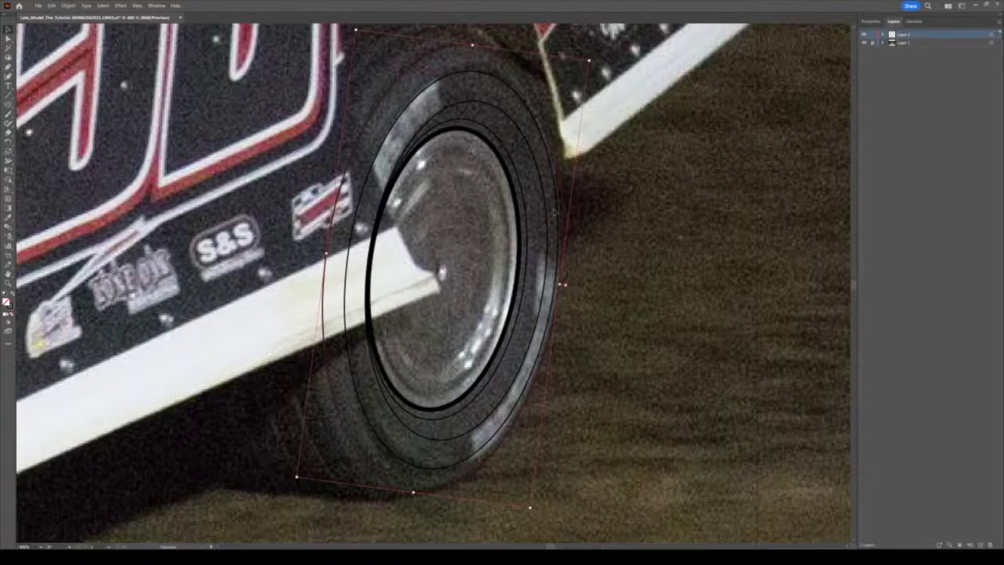
scroll(543, 324, "up", 6)
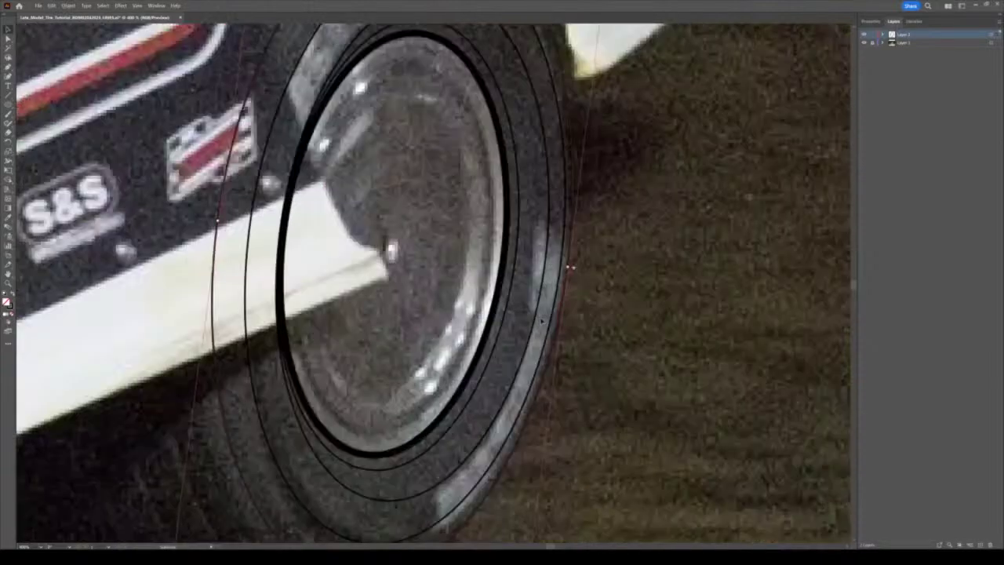
scroll(538, 304, "down", 3)
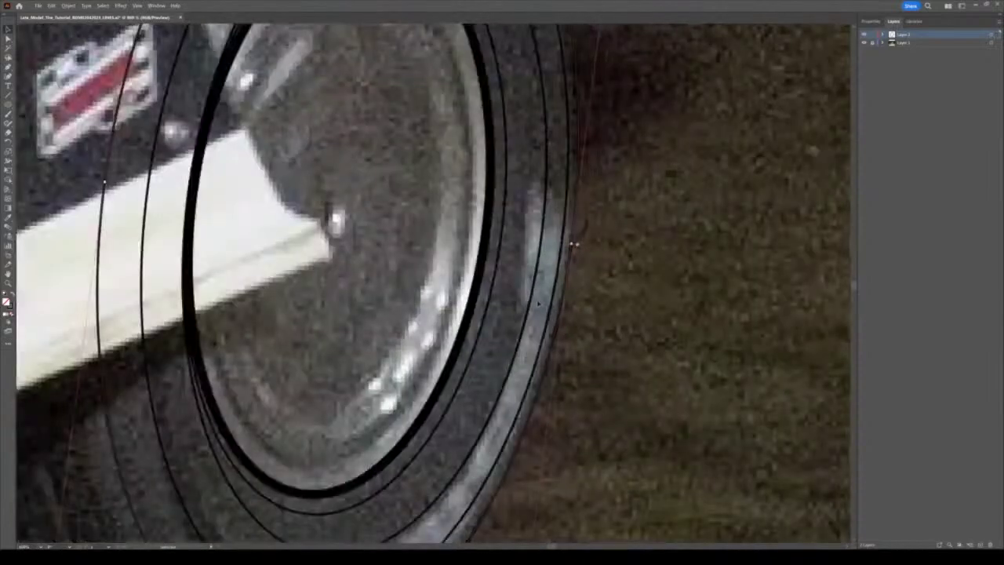
key("Left")
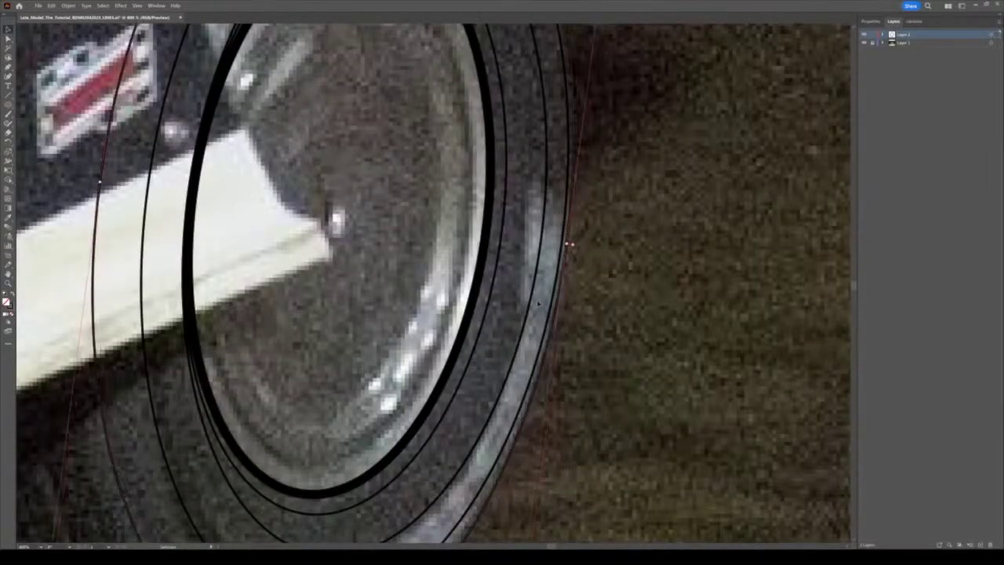
scroll(519, 305, "down", 3)
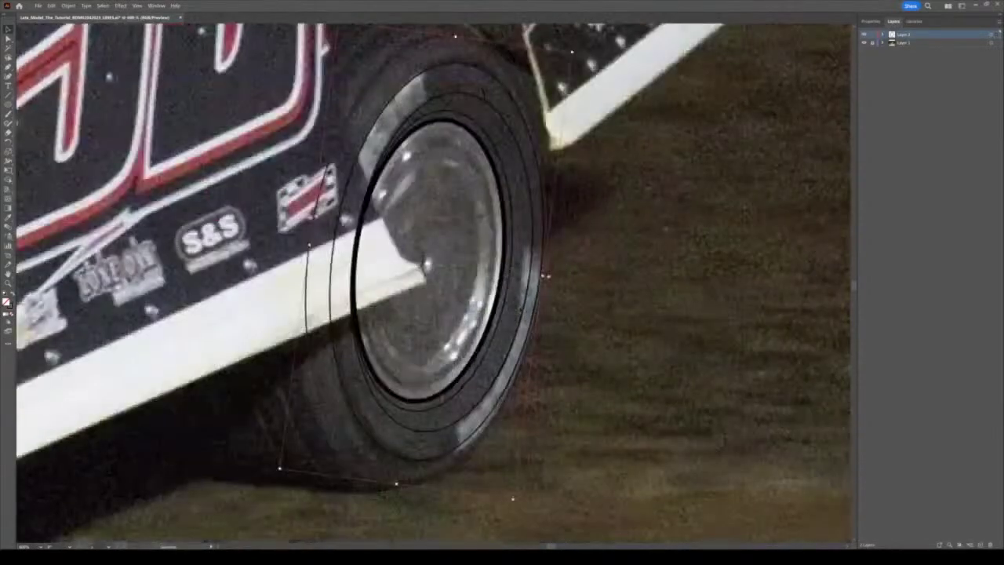
Duplicate the tire shoulder ellipse and extend the copy slightly toward the tread as the outermost outline
left_click_drag(445, 278, 499, 308)
key("v")
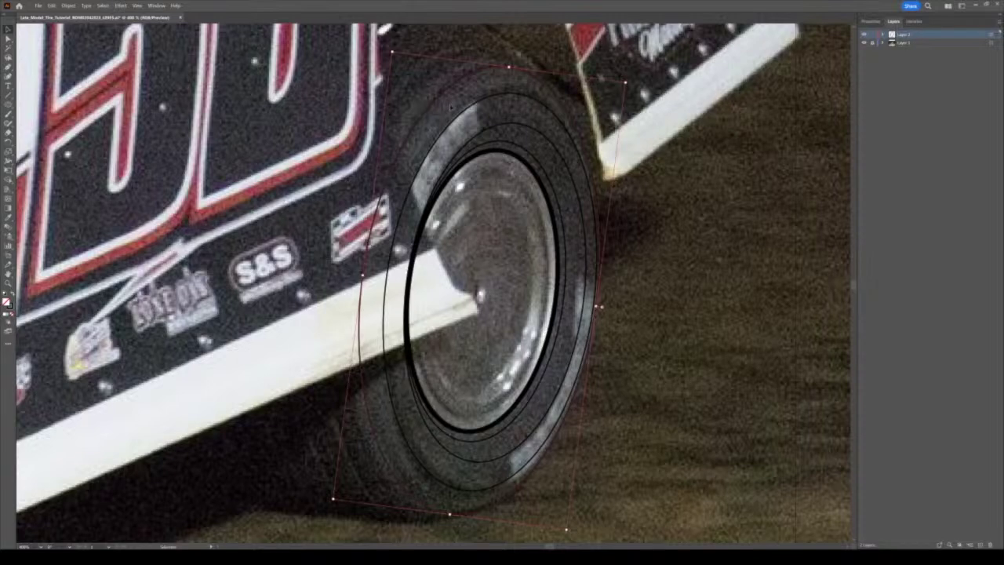
key("a")
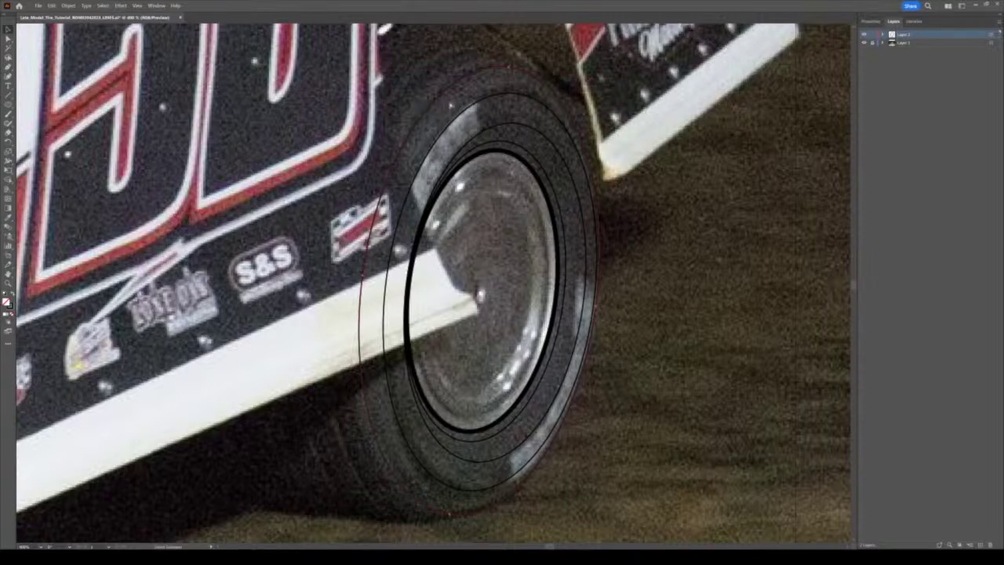
key("v")
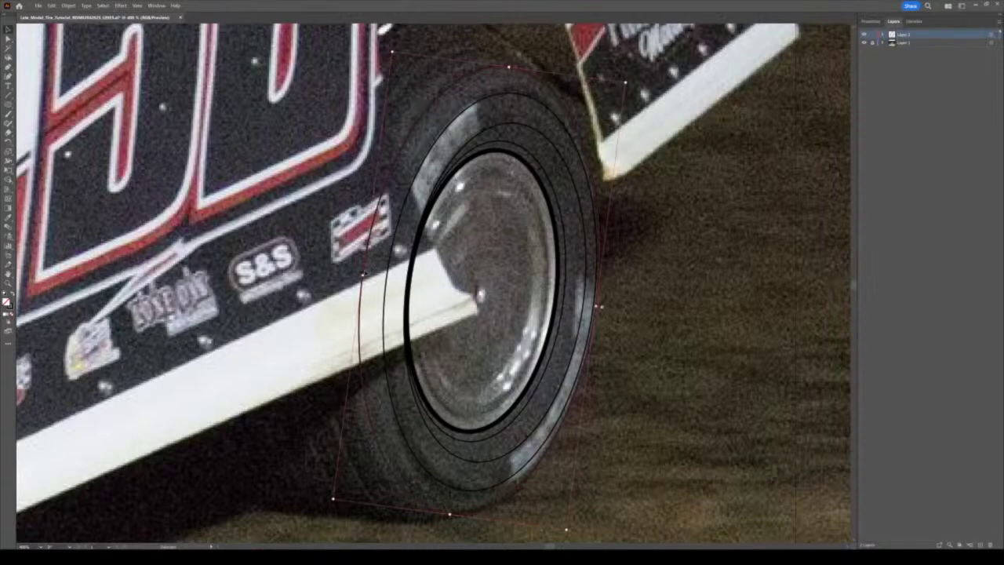
left_click_drag(362, 273, 355, 274)
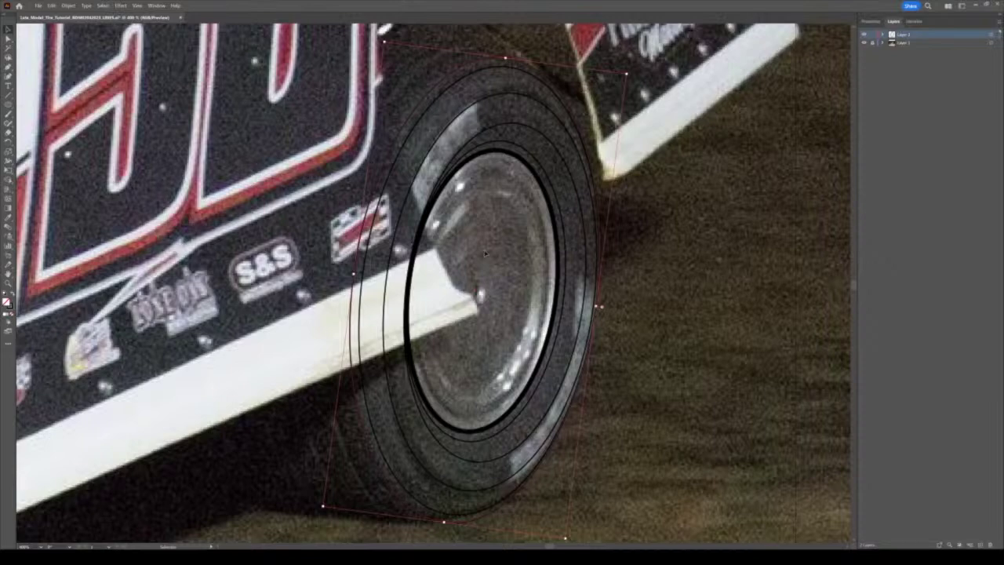
Hide the reference photo layer and deselect the ellipses so only the wheel line work shows
scroll(485, 253, "down", 2)
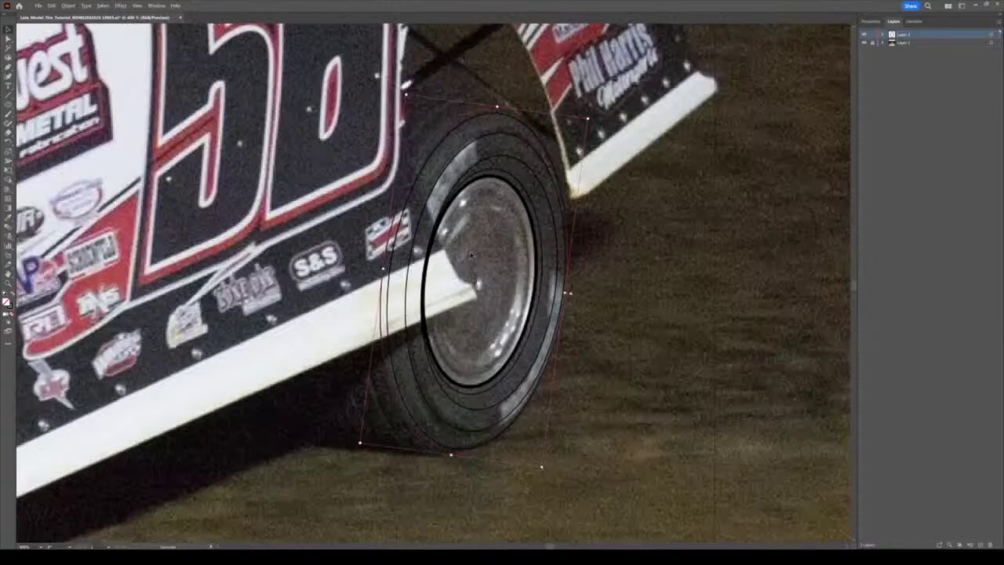
left_click(864, 43)
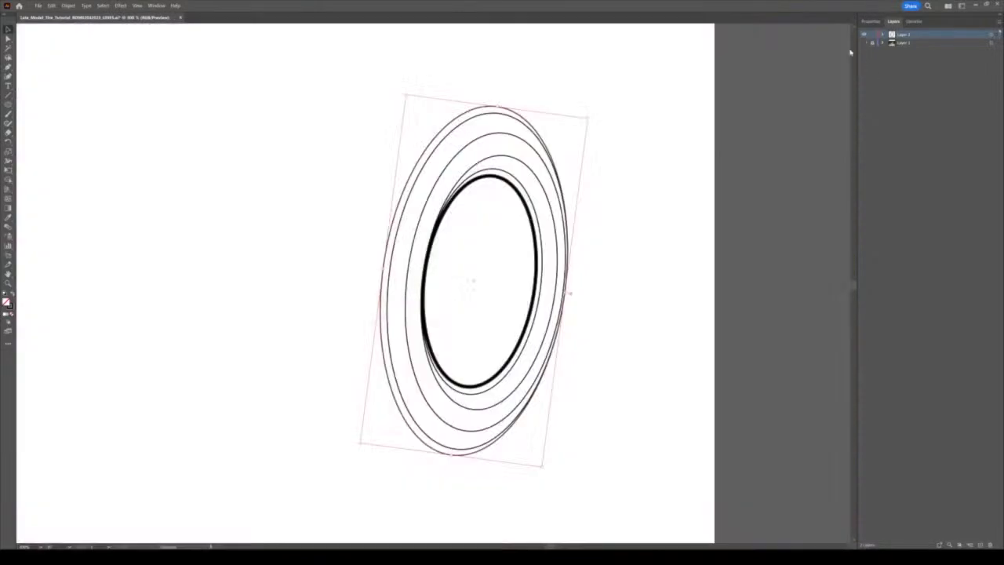
left_click(618, 272)
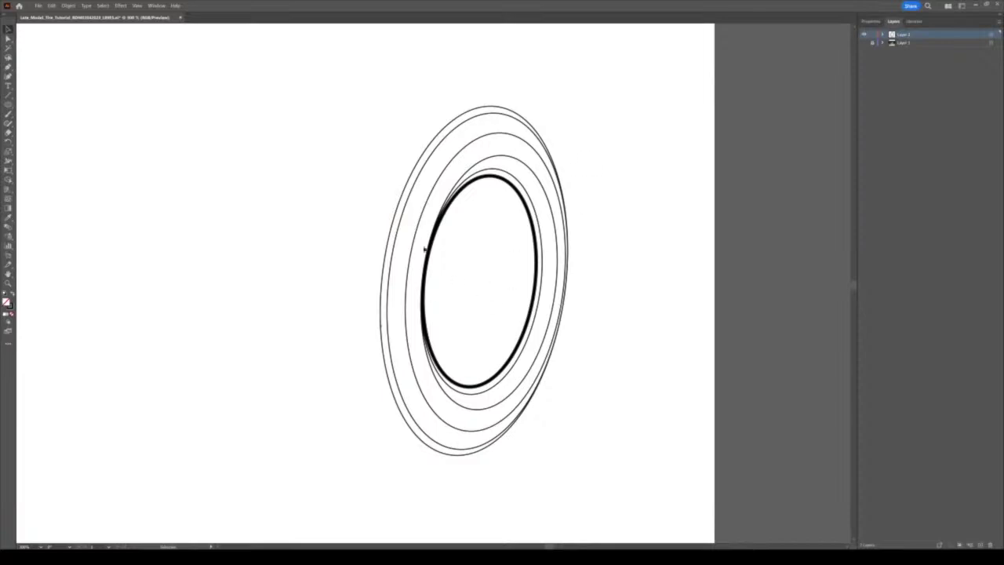
Show the reference photo, duplicate the outermost ellipse across to the tire's far inner edge, and check its placement with the photo hidden and shown
left_click(866, 44)
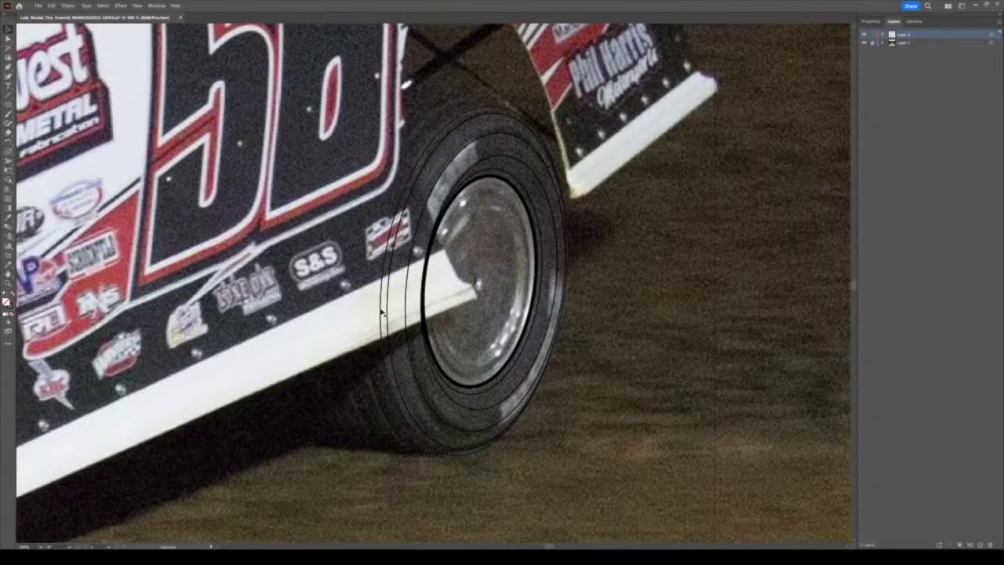
left_click_drag(381, 312, 236, 300)
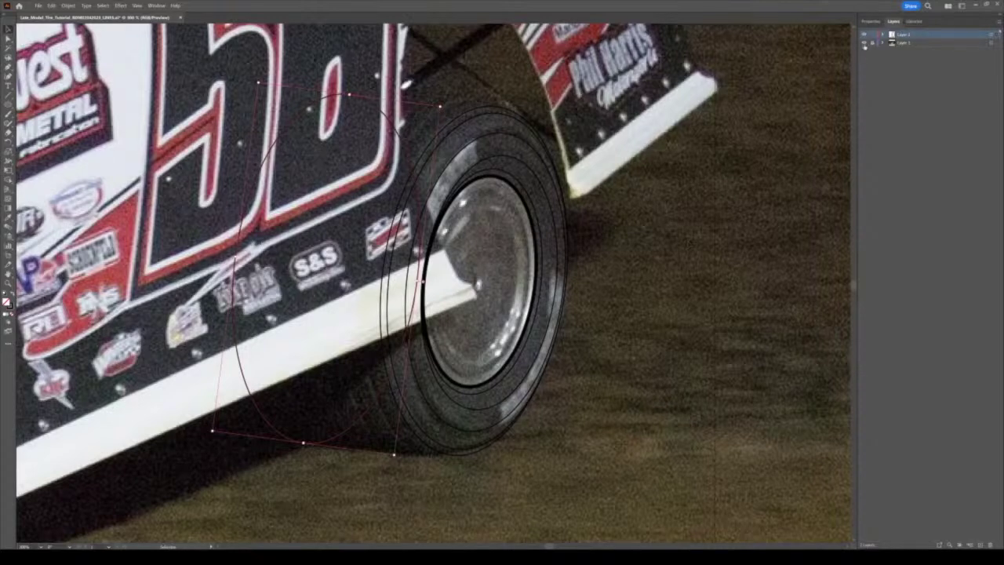
left_click(864, 44)
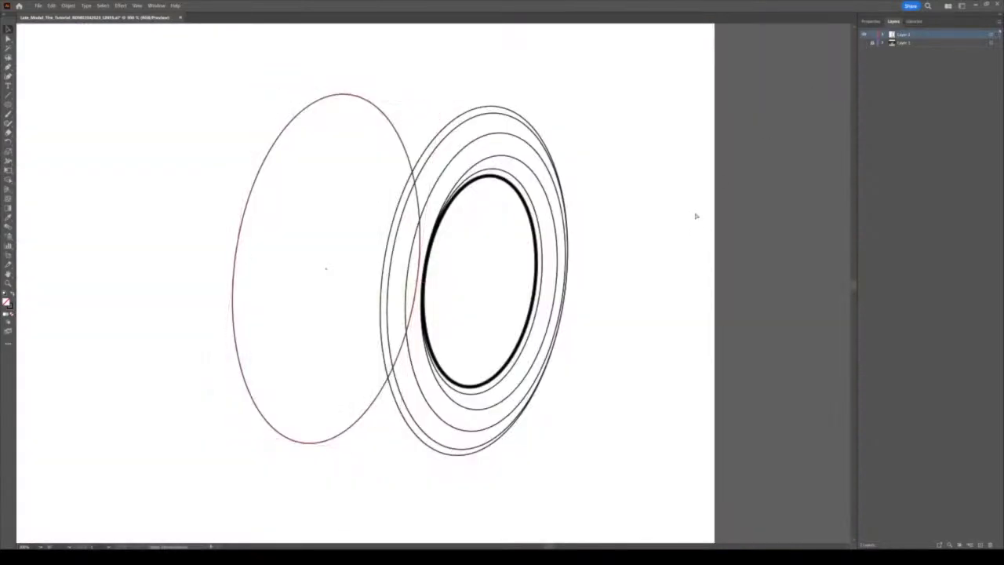
left_click(706, 225)
left_click(864, 44)
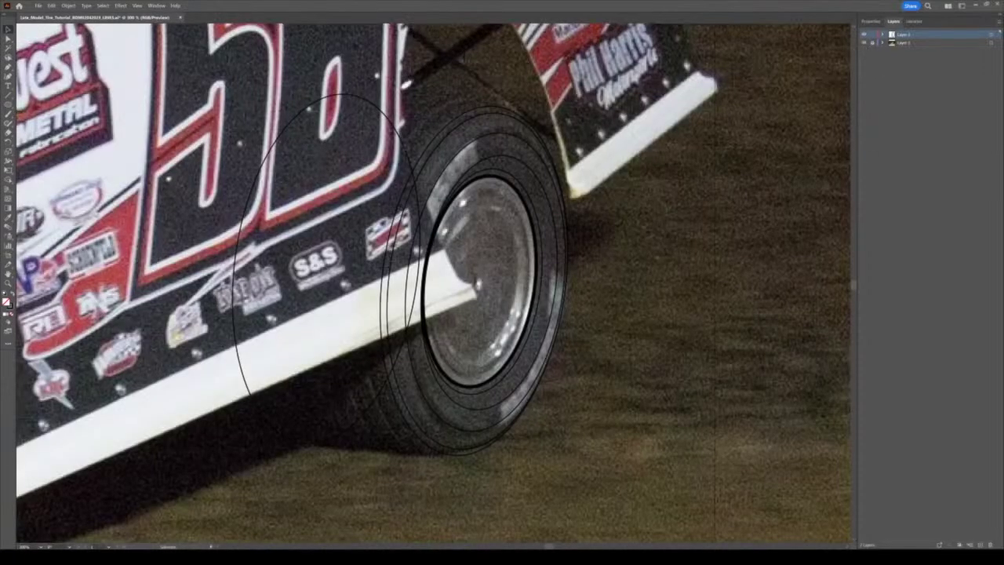
Draw a Pen path curving from the top of the far ellipse over to the top of the outermost near ellipse and down inside the wheel
scroll(349, 100, "up", 3)
scroll(322, 96, "down", 5)
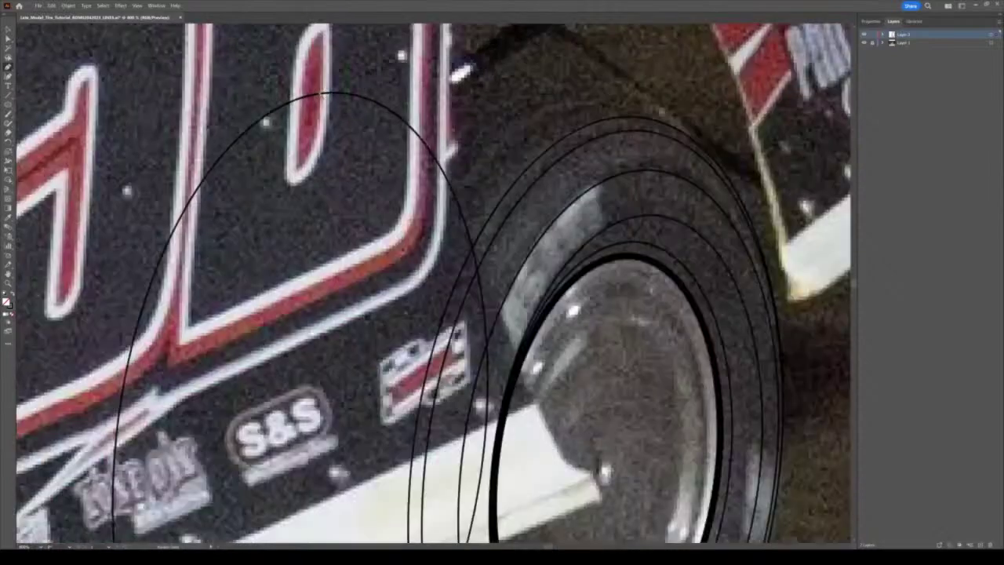
scroll(480, 112, "up", 3)
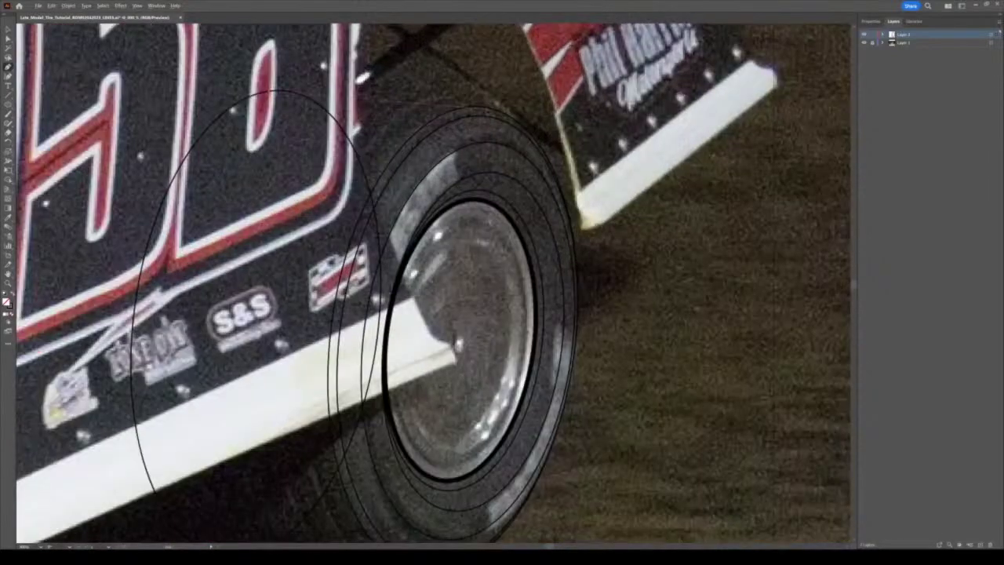
left_click_drag(488, 107, 593, 145)
left_click(439, 465)
left_click_drag(438, 479, 489, 325)
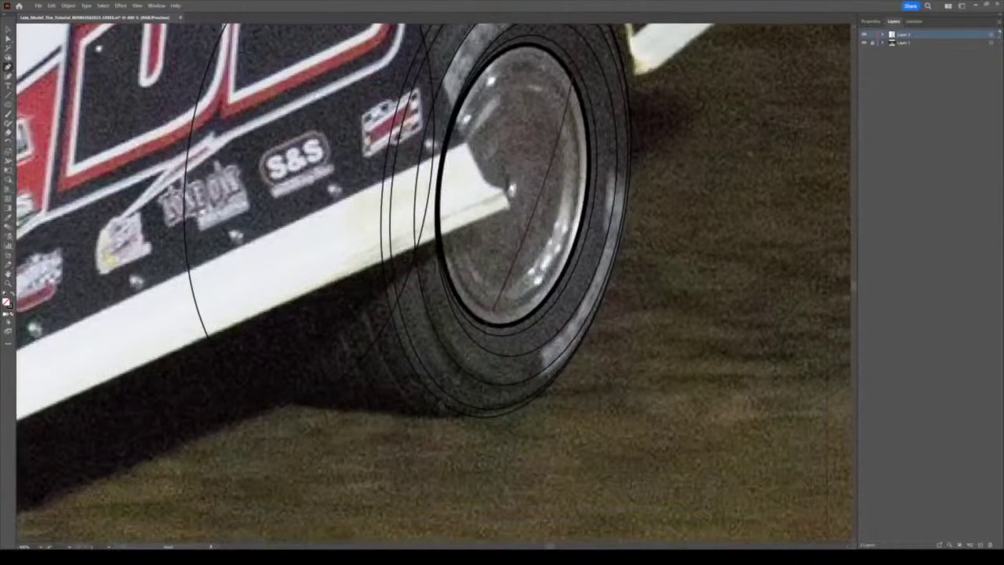
scroll(407, 416, "up", 2)
scroll(408, 416, "down", 2)
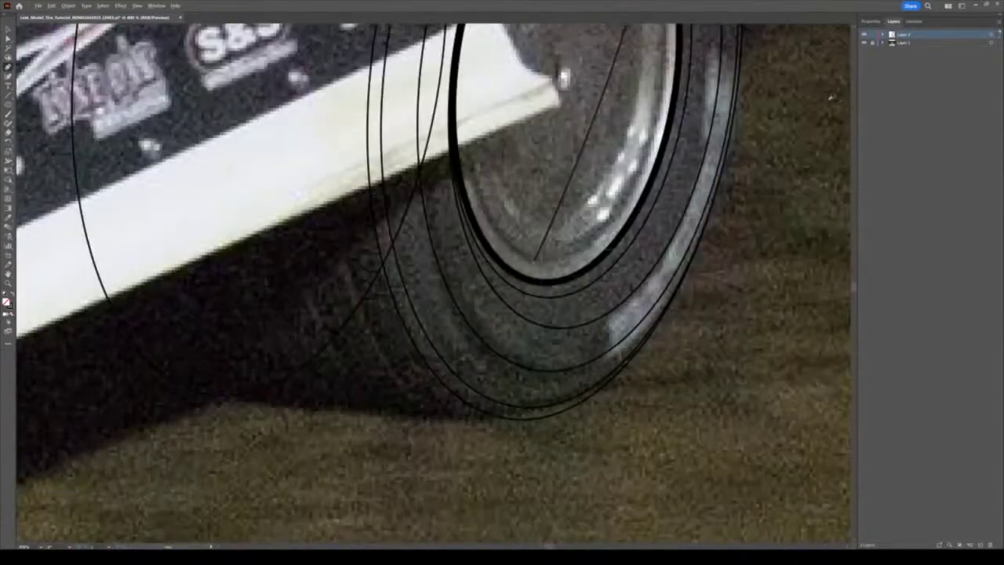
Hide the photo and continue the path to the bottoms of the near and far ellipses, ending it inside the far ellipse
left_click(864, 43)
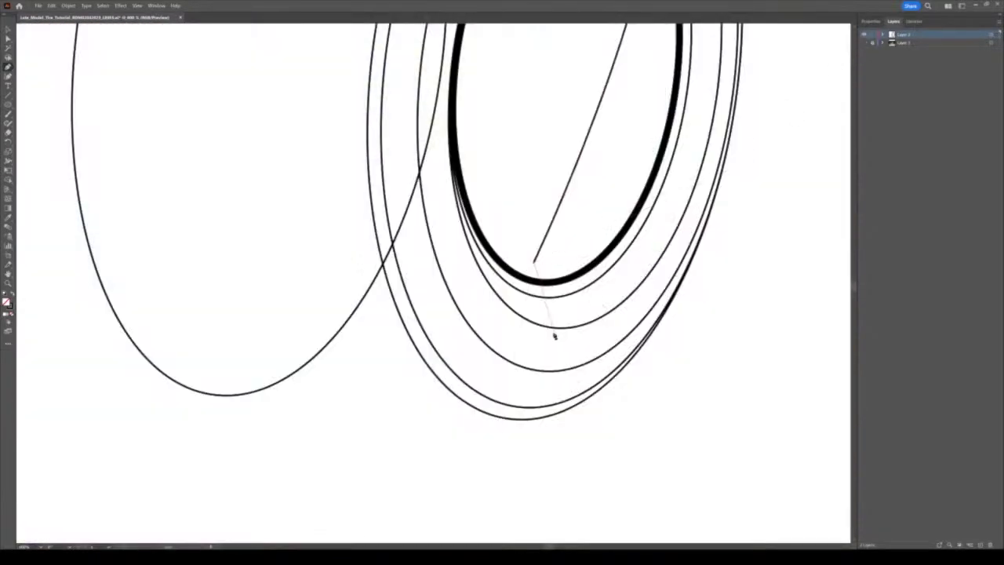
left_click(510, 420)
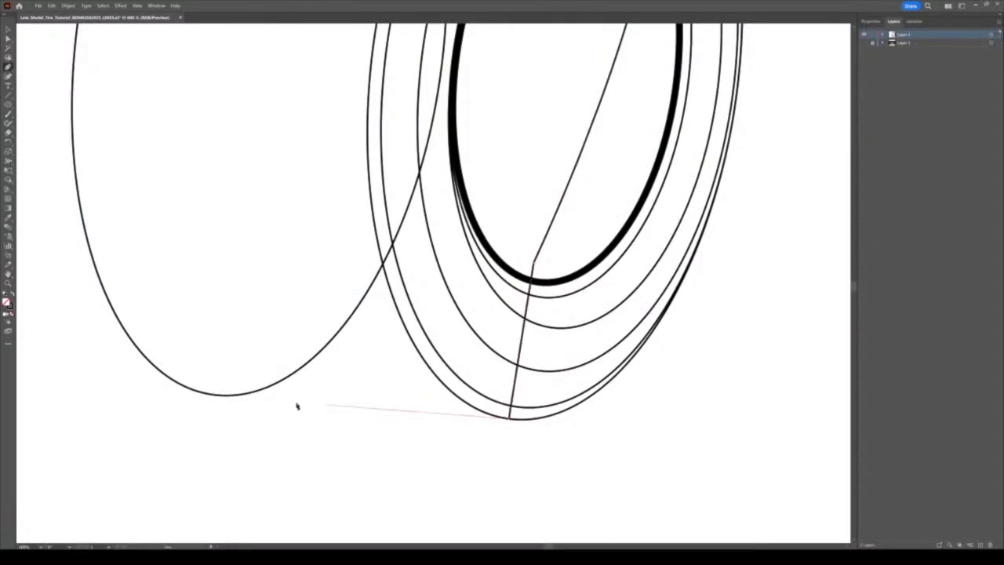
left_click(214, 397)
scroll(235, 396, "down", 5)
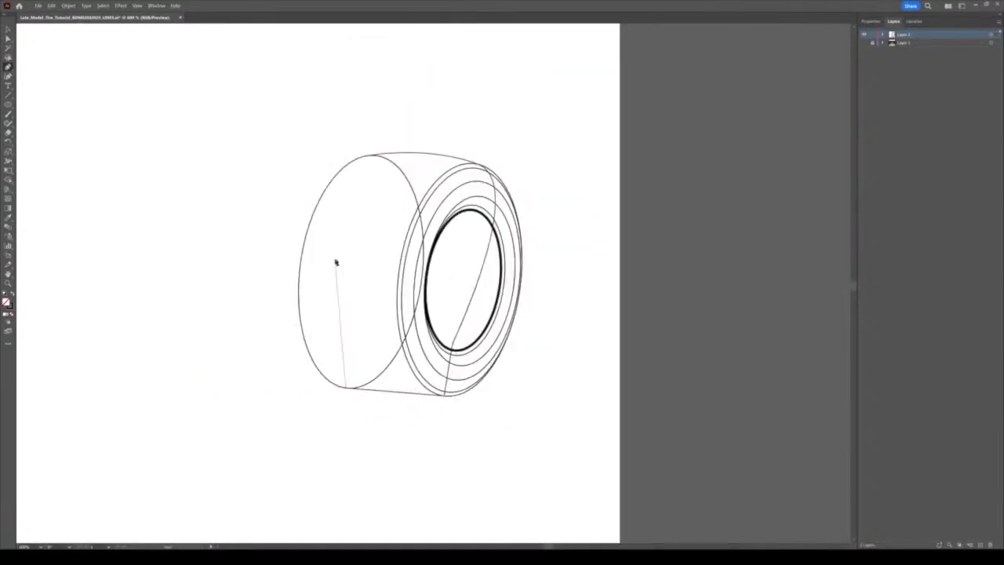
left_click(340, 213)
key("v")
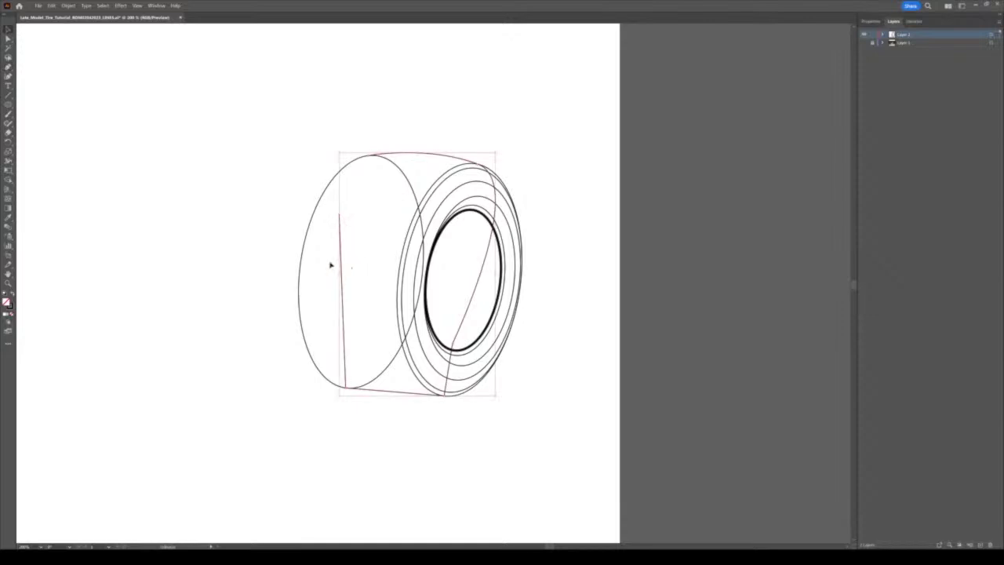
left_click(216, 261)
Copy the outermost near ellipse, and unite it with the far ellipse and the connecting path into one tire silhouette
scroll(321, 280, "up", 1)
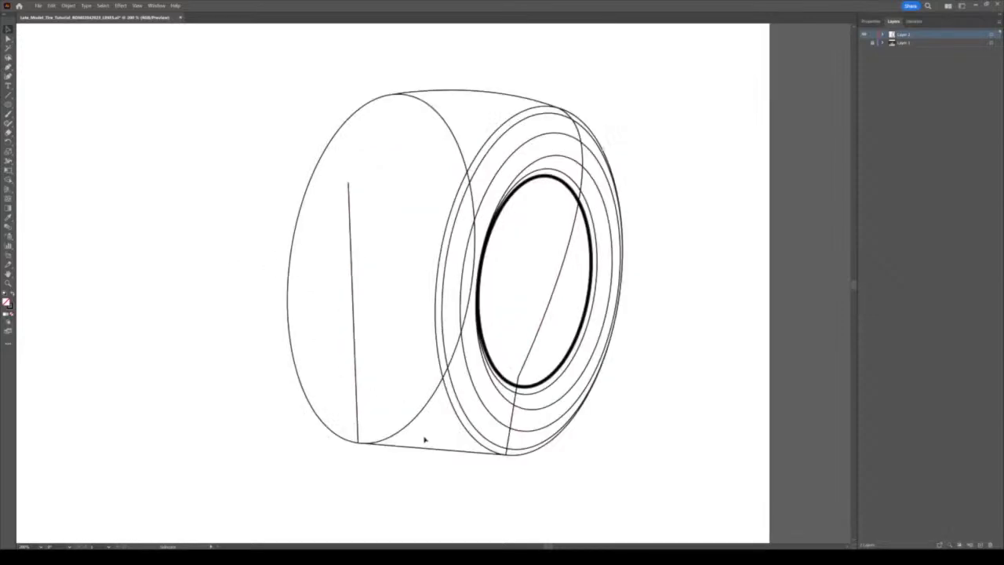
scroll(478, 457, "up", 1)
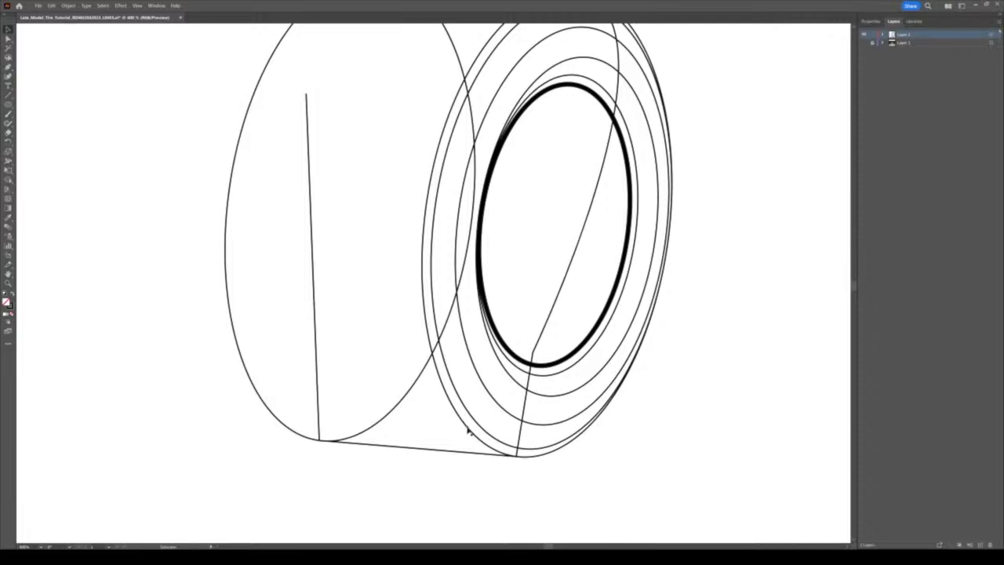
left_click(467, 430)
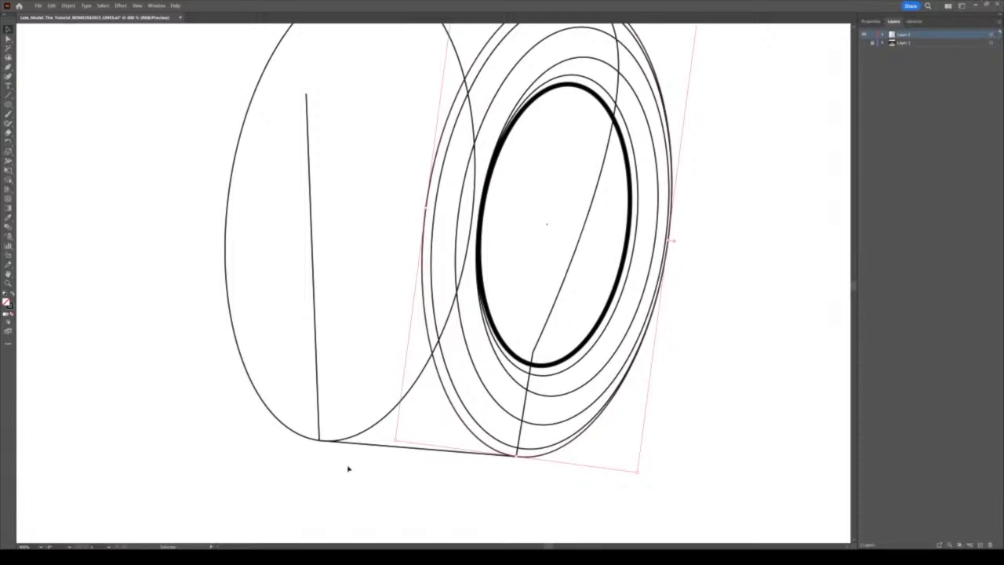
key("ctrl+a")
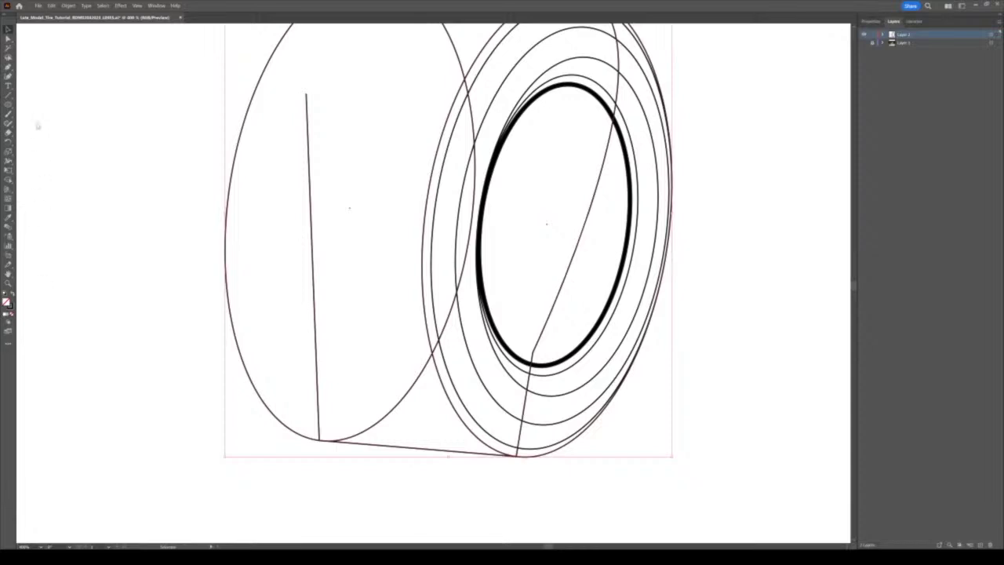
key("ctrl+z")
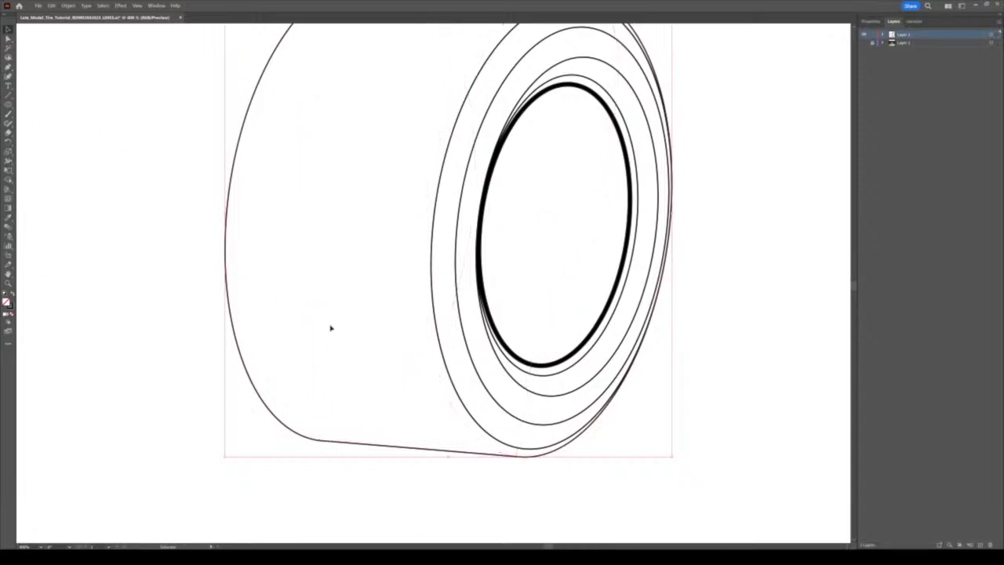
Paste the copied outermost ellipse in place over the tire silhouette to restore the sidewall edge, leaving everything deselected
scroll(332, 328, "down", 1, "alt")
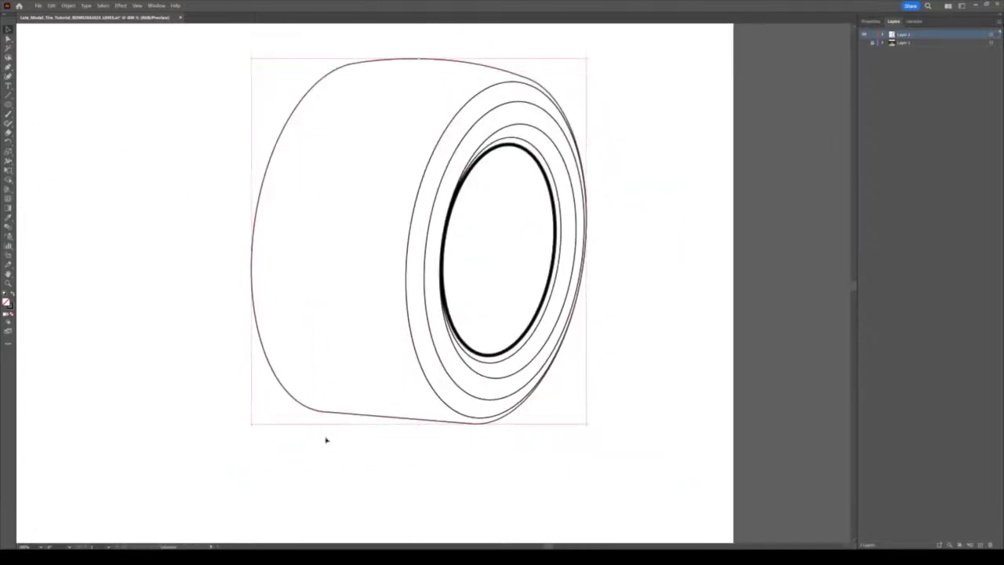
left_click(361, 464)
left_click(375, 408)
left_click(412, 446)
key("ctrl+f")
left_click(381, 478)
scroll(381, 471, "down", 1, "alt")
scroll(366, 458, "up", 1, "alt")
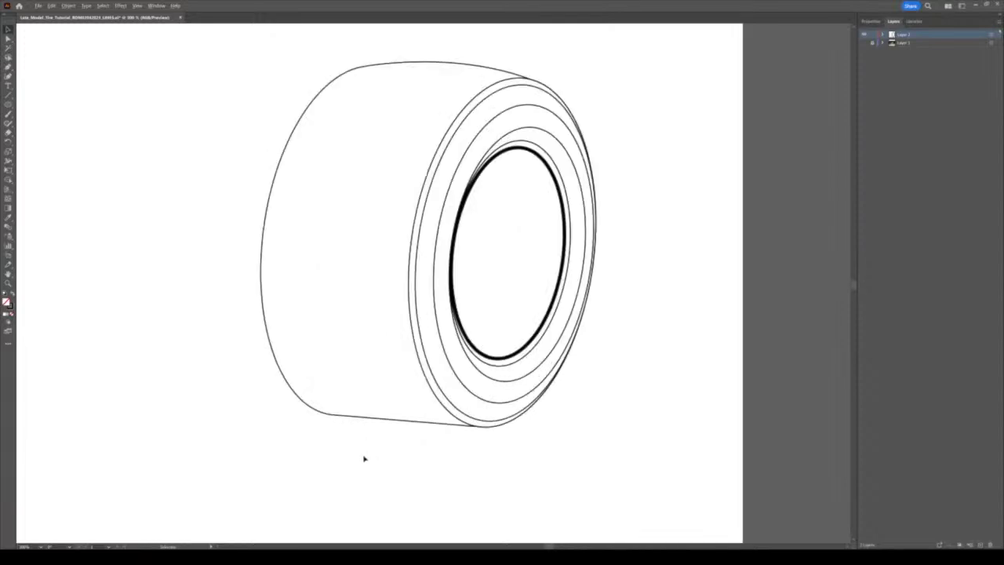
Thicken the tire silhouette's stroke to match the heavy rim ellipse and save the file
left_click(353, 405)
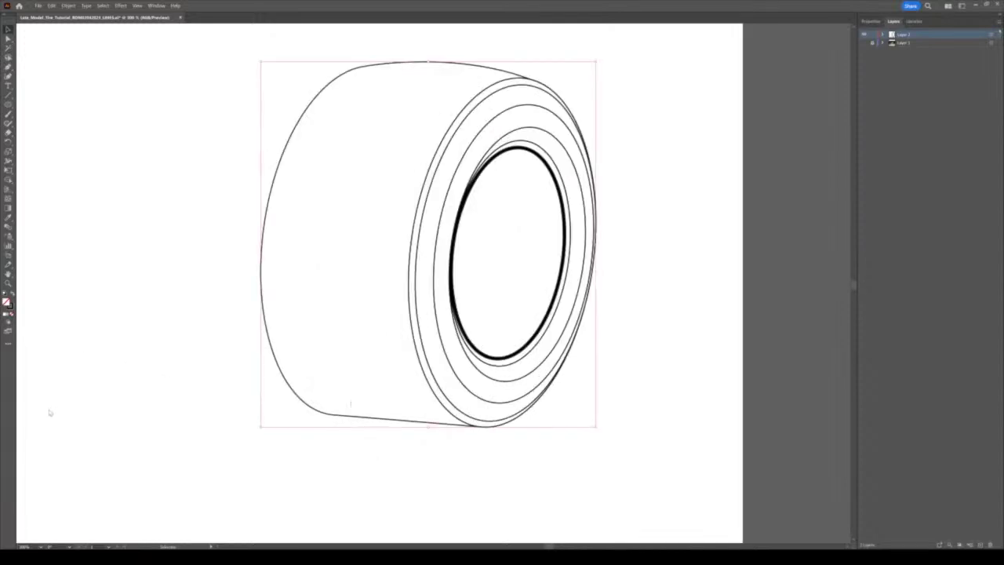
key("Up")
key("Up")
key("Up")
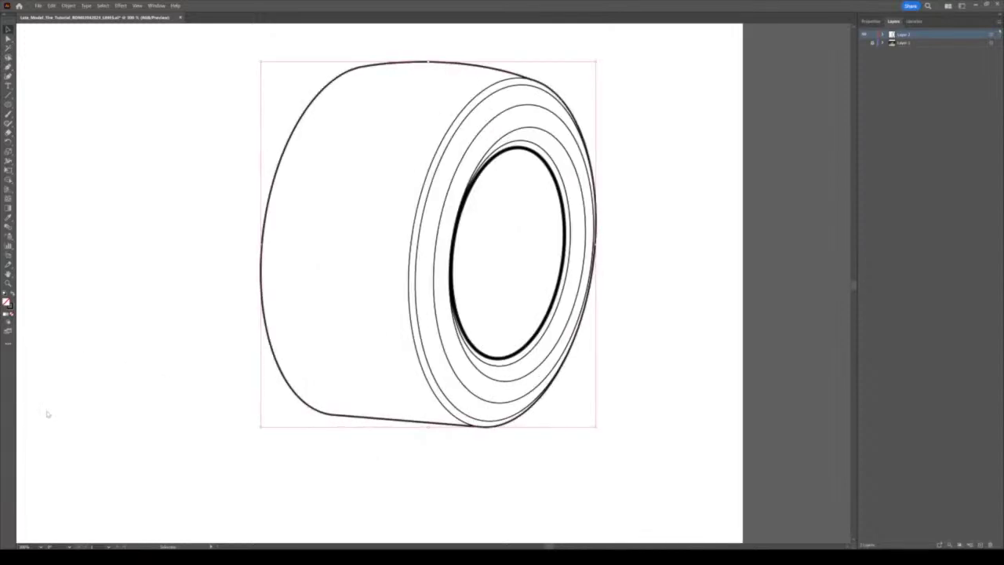
key("Up")
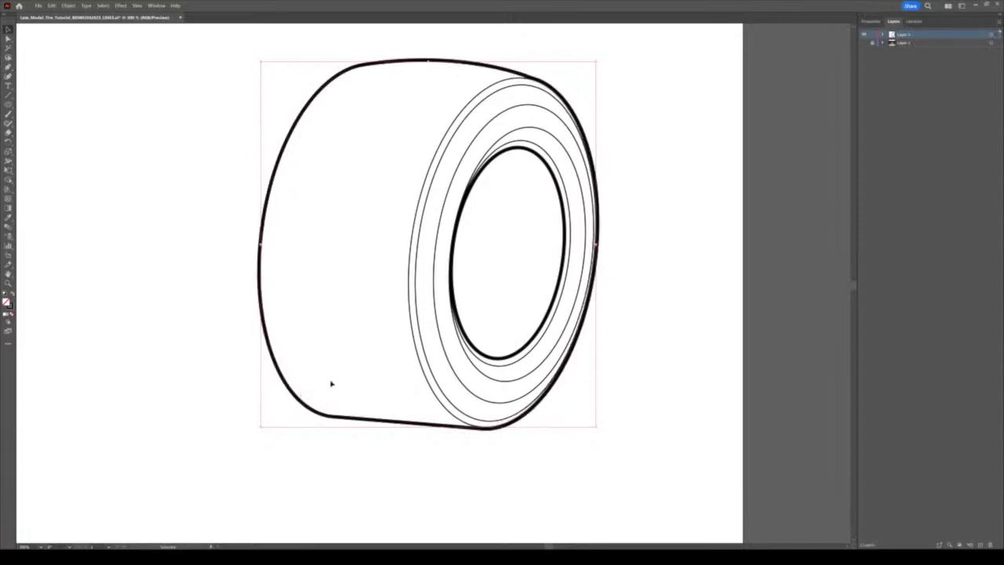
scroll(331, 385, "down", 1, "alt")
scroll(329, 386, "down", 1, "alt")
left_click(359, 432)
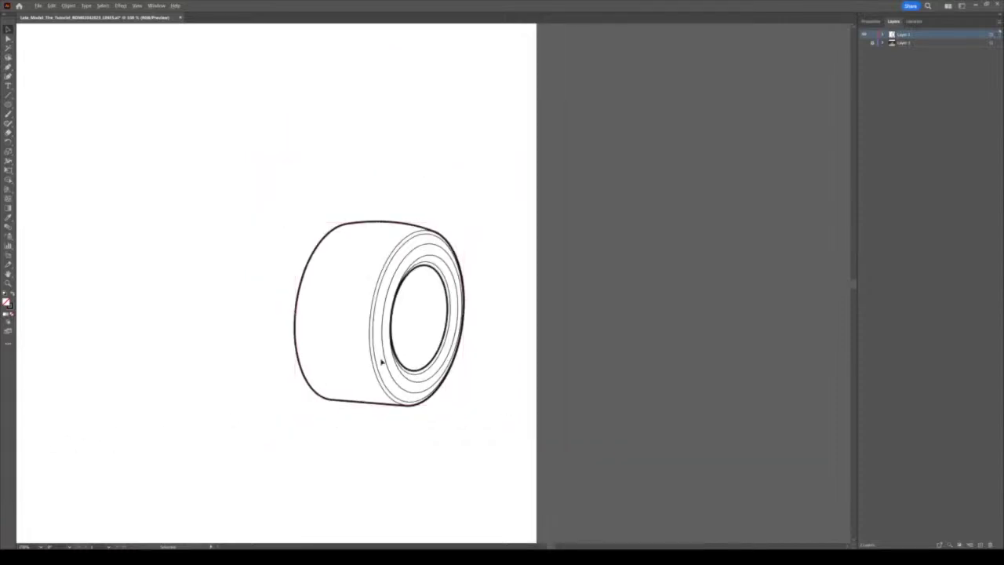
Duplicate the outermost sidewall ellipse slightly onto the tread and stretch the copy upward to meet the silhouette's upper edge
scroll(382, 362, "up", 1, "alt")
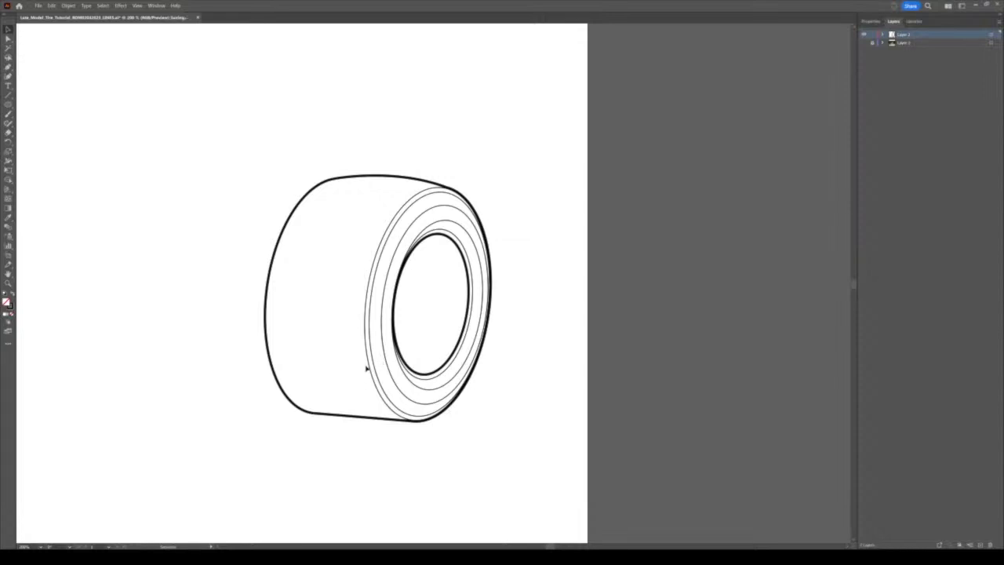
scroll(366, 369, "up", 1, "alt")
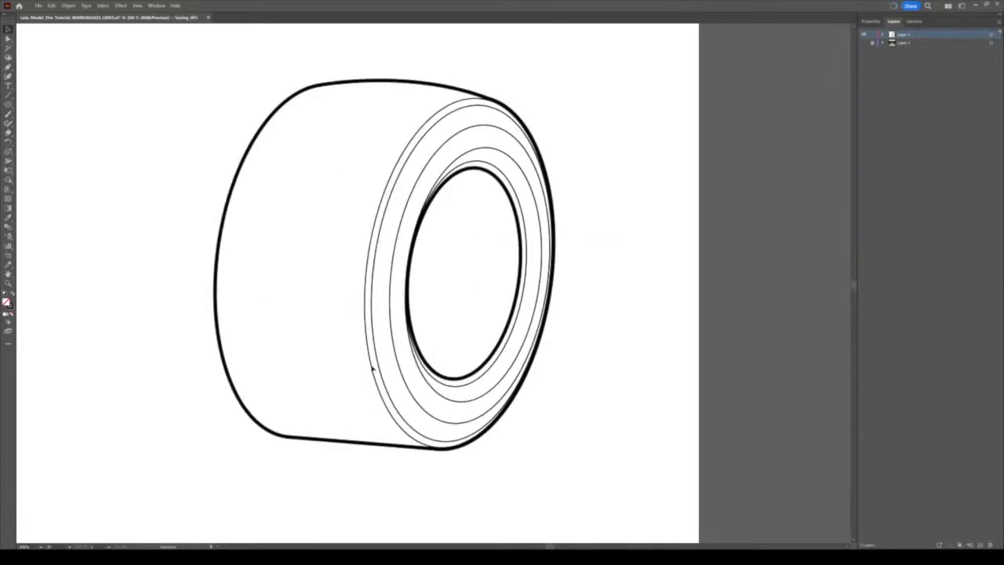
left_click_drag(372, 367, 354, 369, "alt")
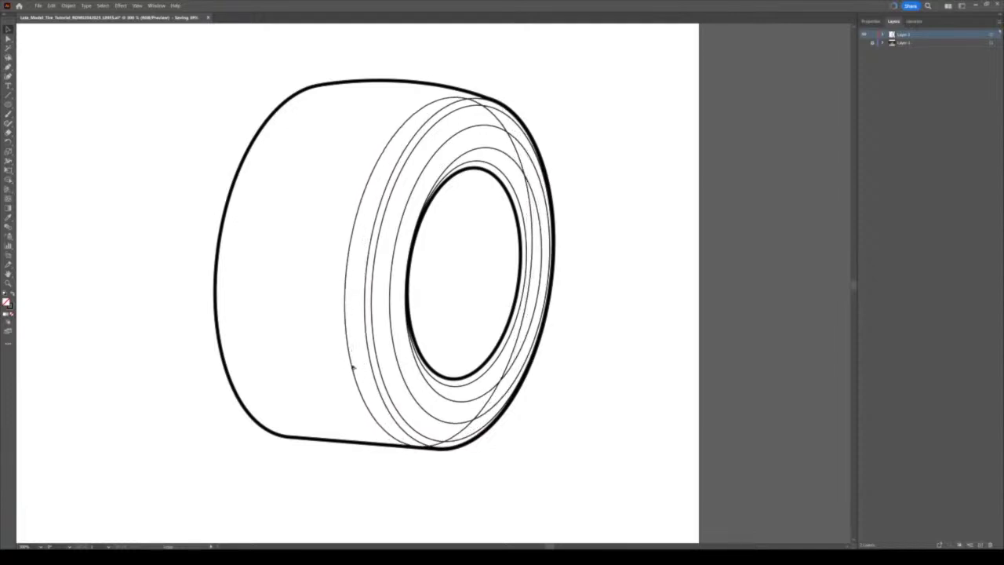
left_click_drag(462, 100, 462, 94, "shift")
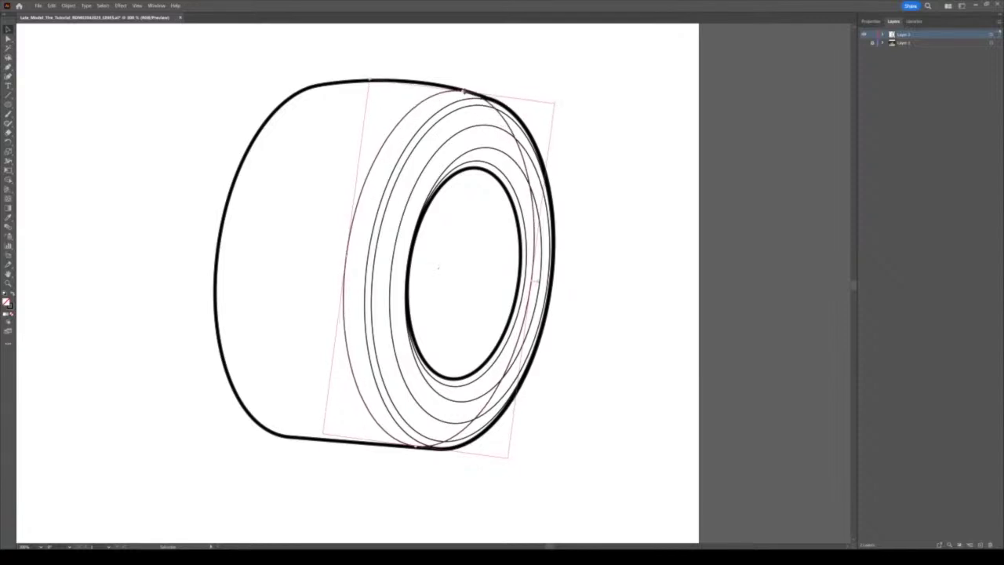
Split the tread ellipse at its upper and lower anchor points with the Scissors tool and delete the half crossing the wheel
key("c")
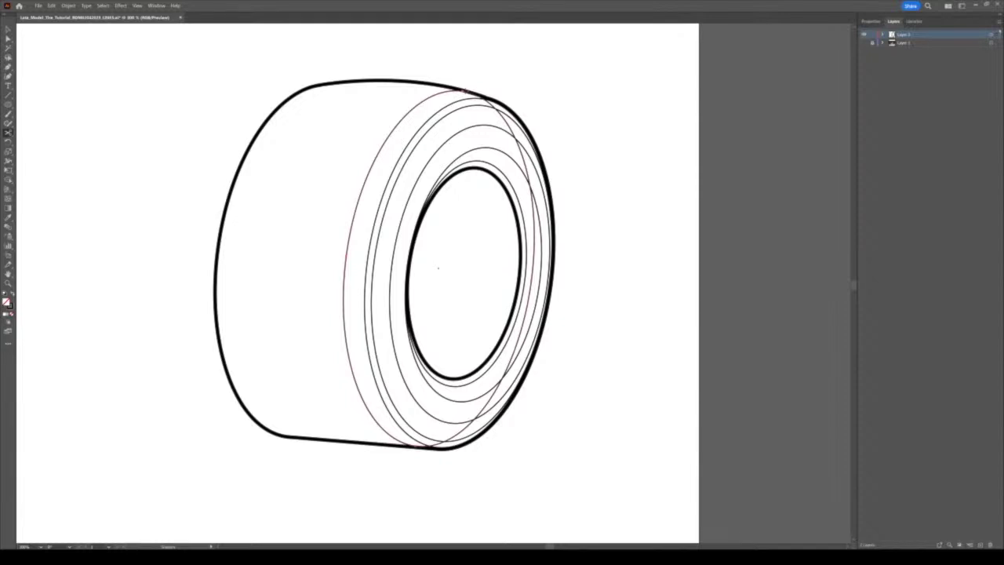
left_click(465, 91)
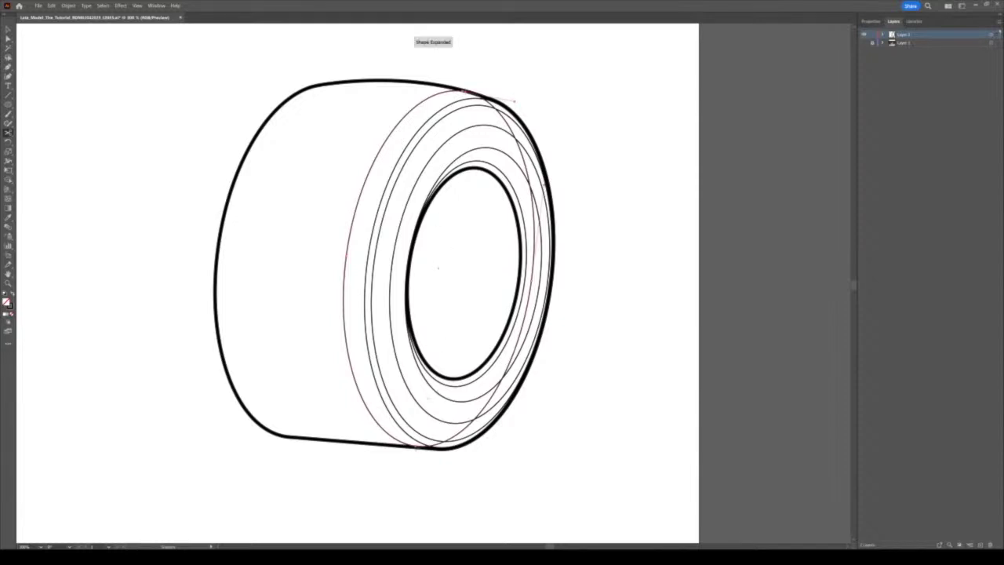
left_click(416, 447)
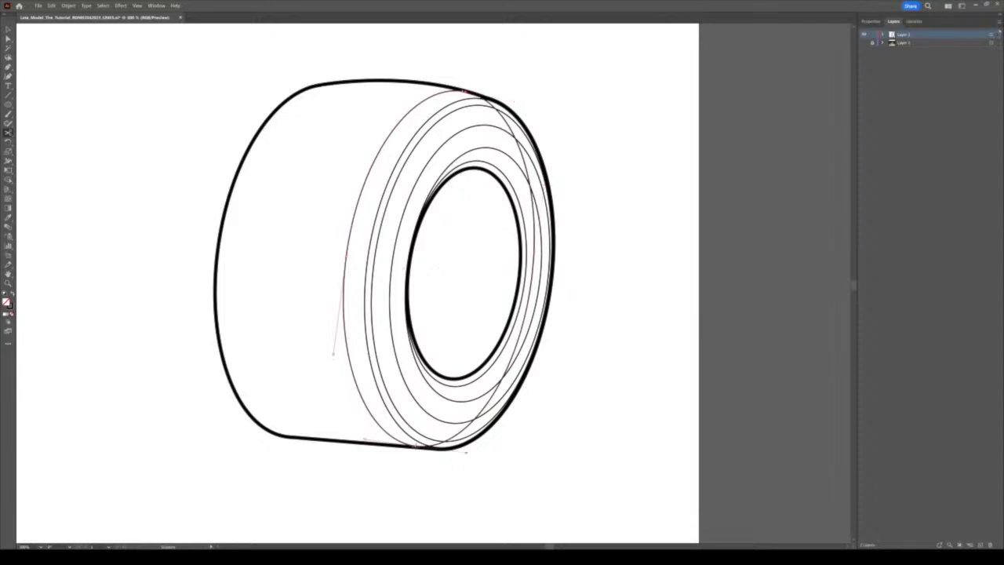
key("v")
left_click(449, 438)
left_click(452, 442)
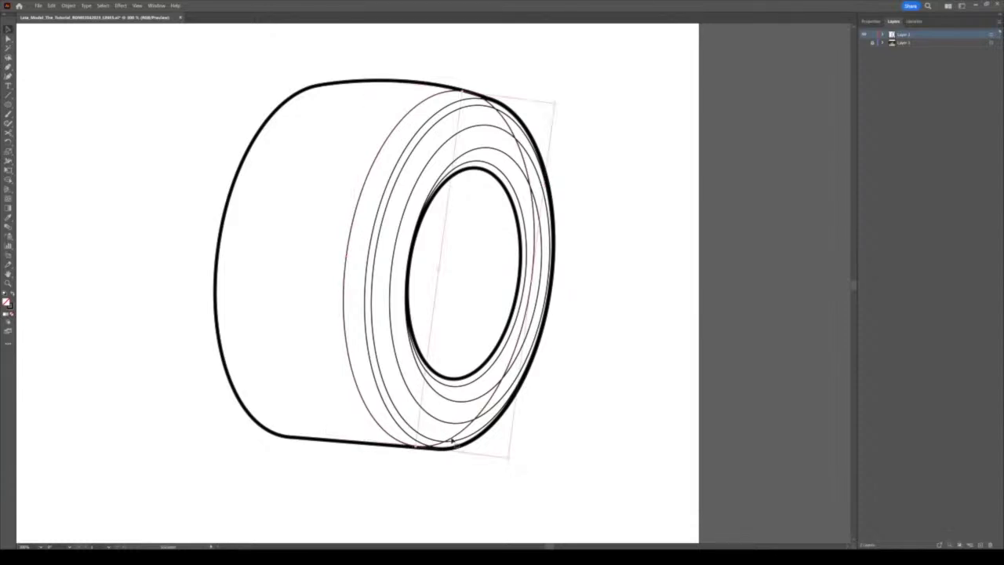
key("Delete")
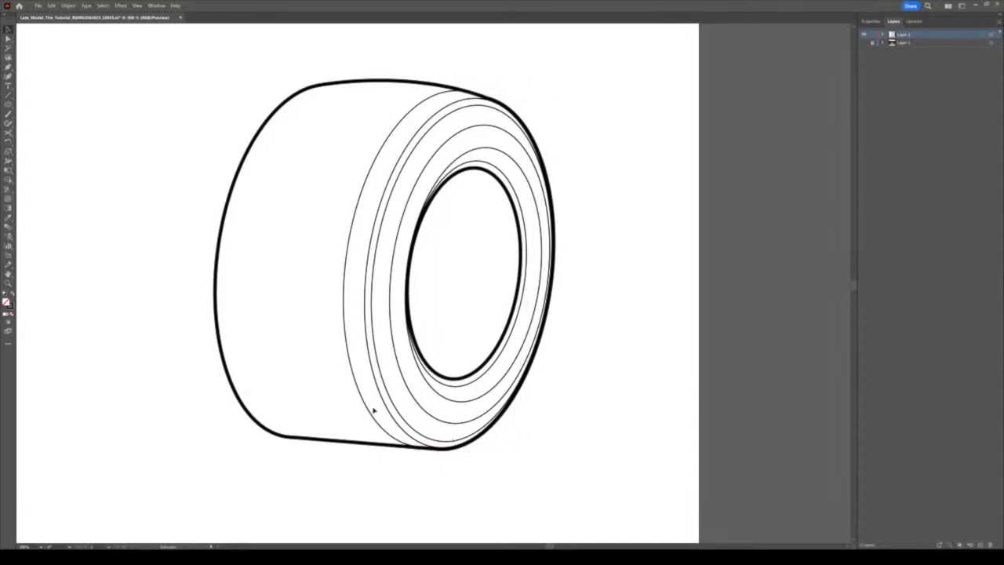
Shift the remaining tread arc slightly toward the sidewall and make its stroke a little heavier
left_click(374, 428)
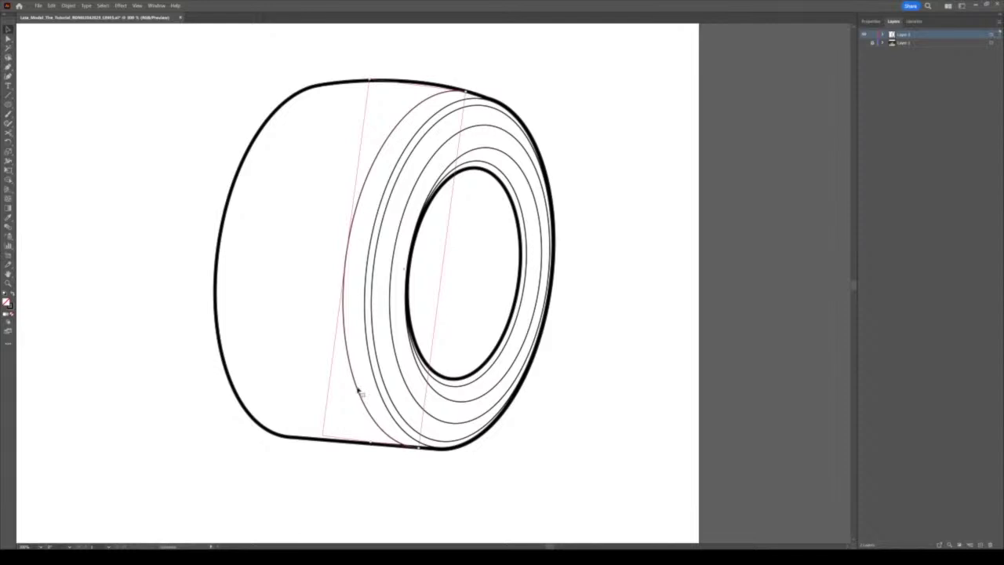
left_click_drag(358, 390, 361, 390)
key("ctrl+f")
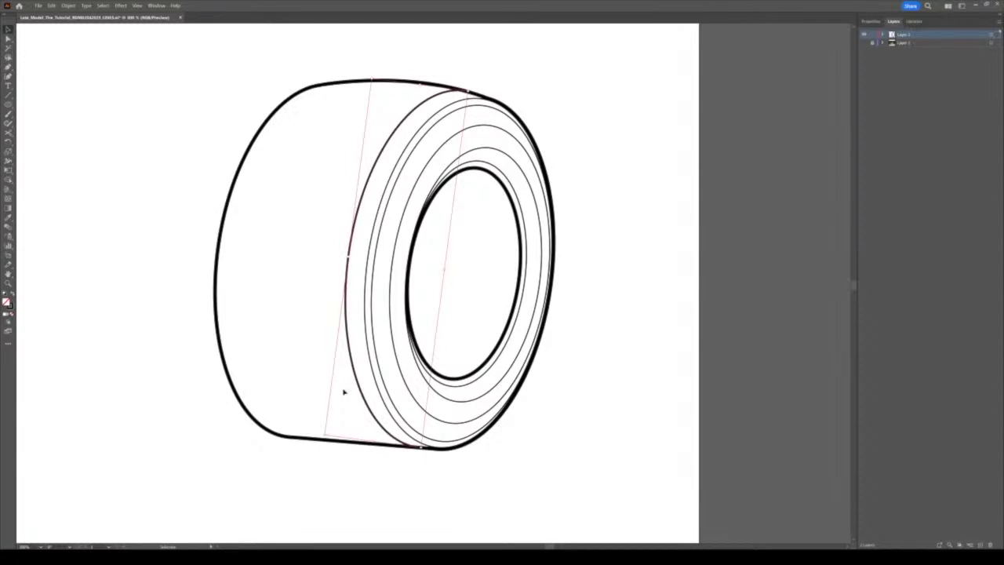
Duplicate the tread arc a short distance across the tread and stretch the copy upward to meet the silhouette's upper edge
left_click_drag(360, 390, 338, 387)
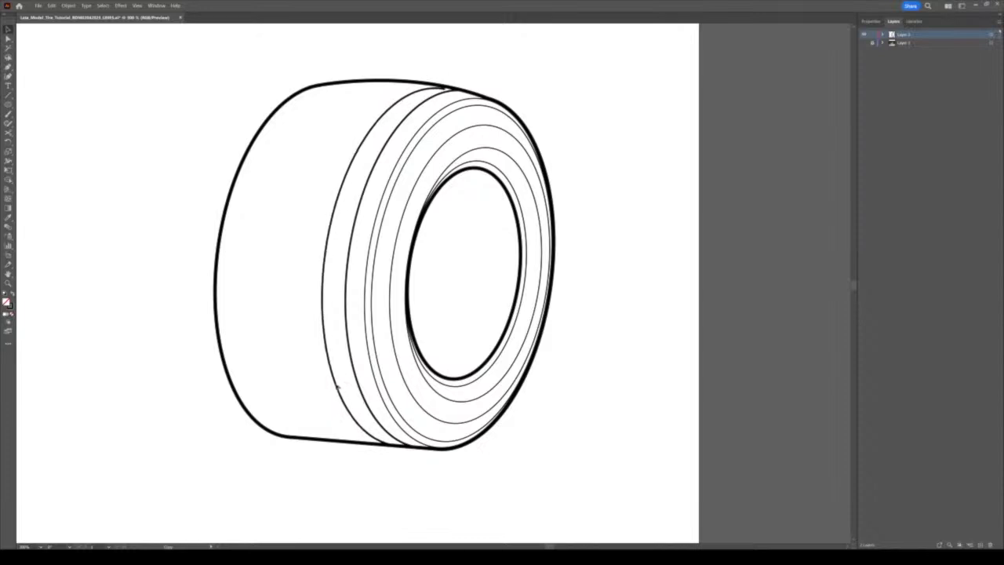
left_click(341, 355)
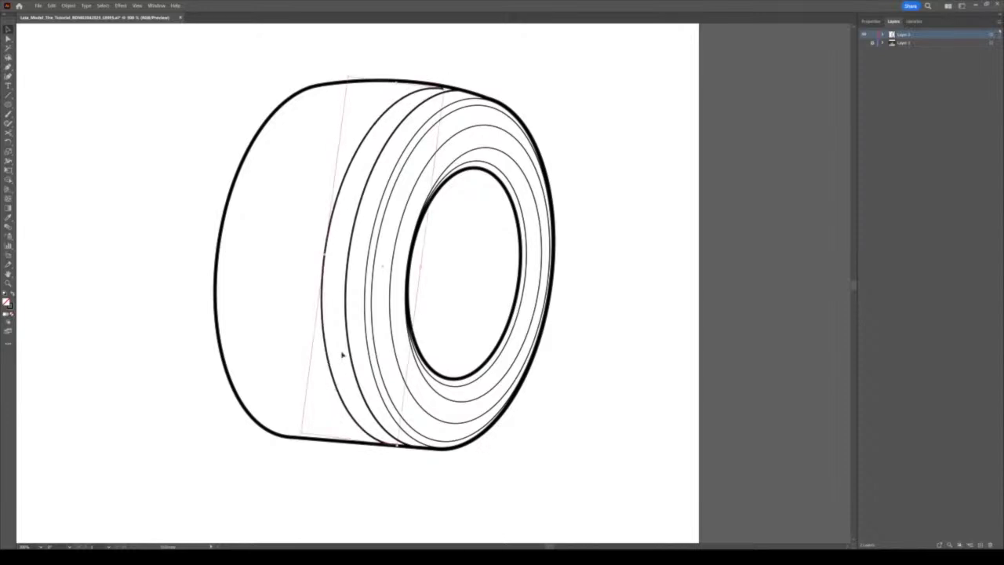
left_click(398, 82)
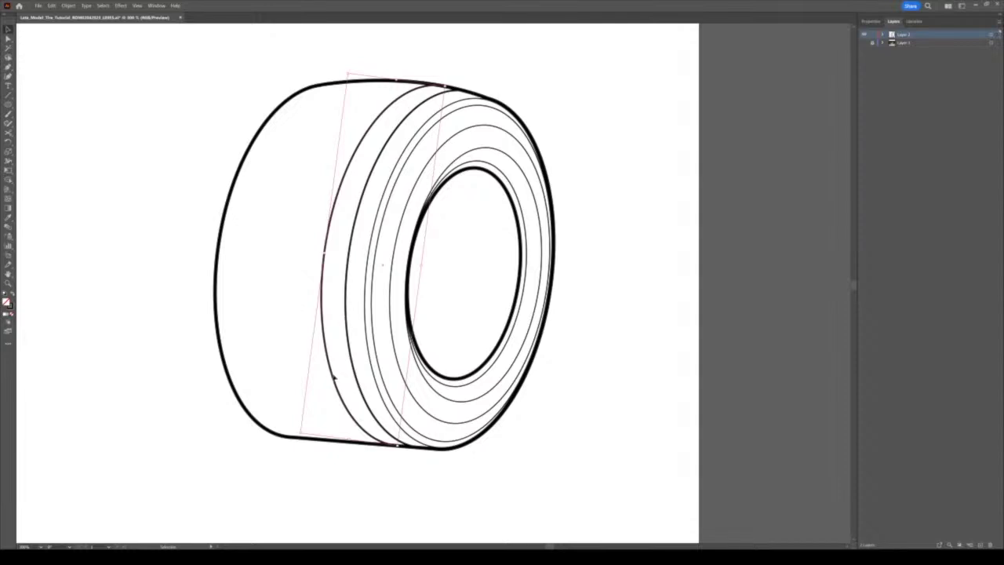
Add a third tread arc at similar spacing by copying the newest one, and extend it up to the silhouette
left_click_drag(335, 380, 307, 378)
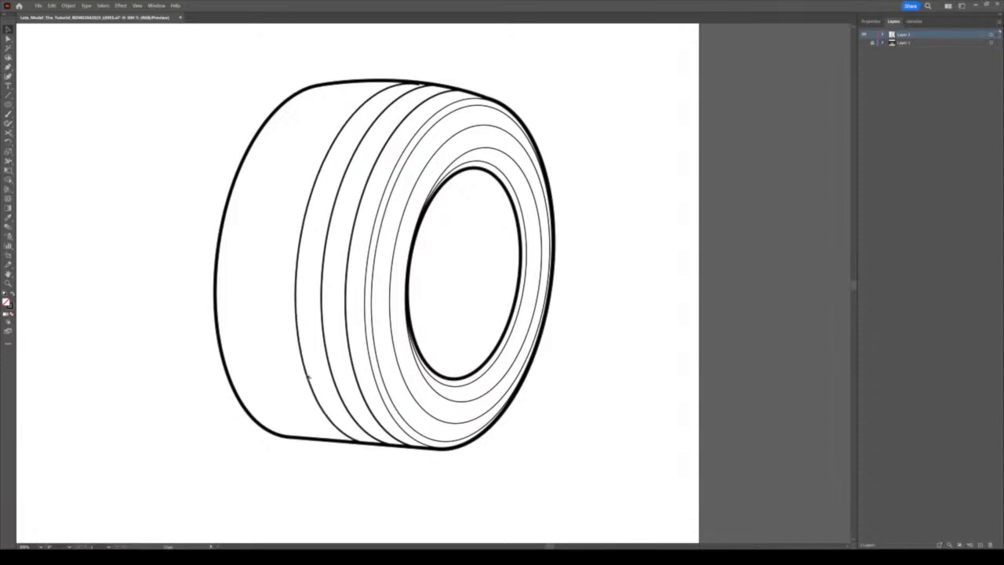
left_click(308, 376)
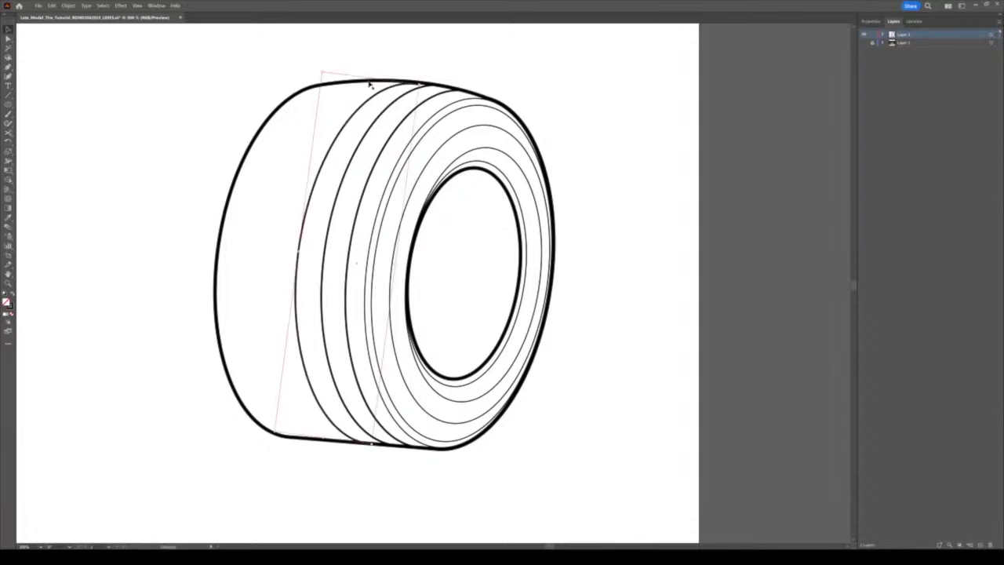
left_click_drag(370, 80, 370, 76)
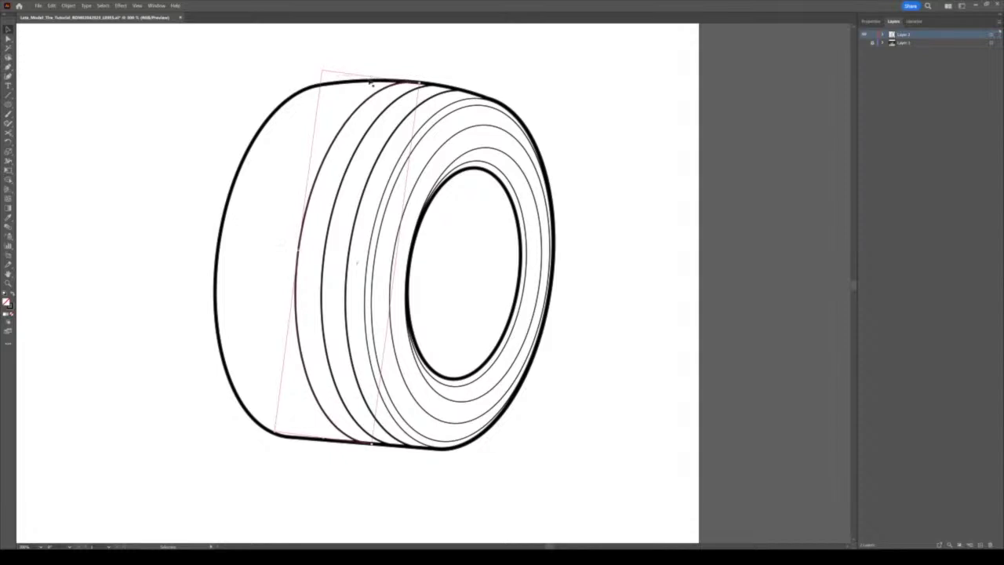
Add two more evenly spaced tread arcs toward the tire's far edge, fitted to the silhouette's upper edge, and save the file
left_click_drag(297, 302, 242, 296)
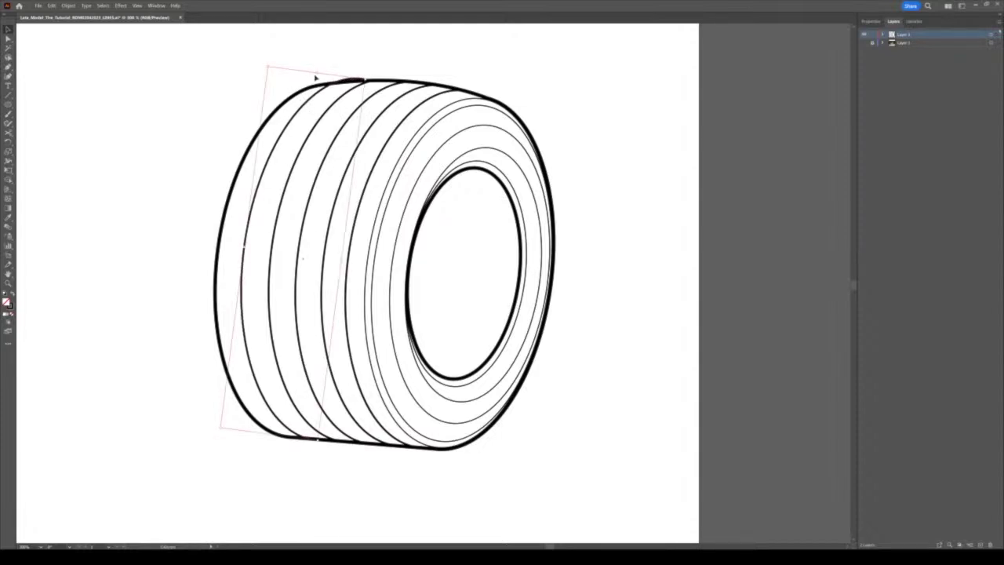
left_click_drag(318, 73, 318, 76)
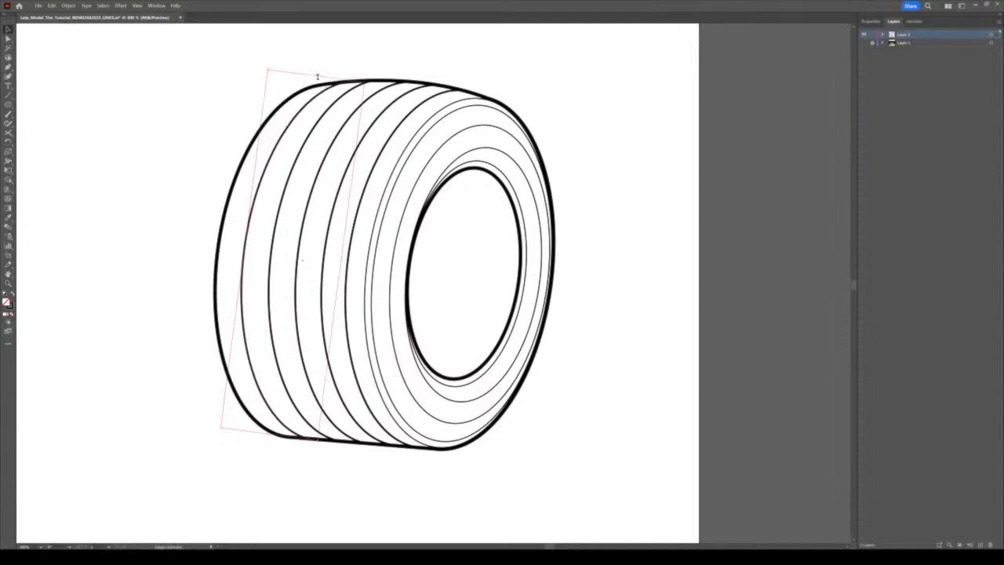
left_click(228, 99)
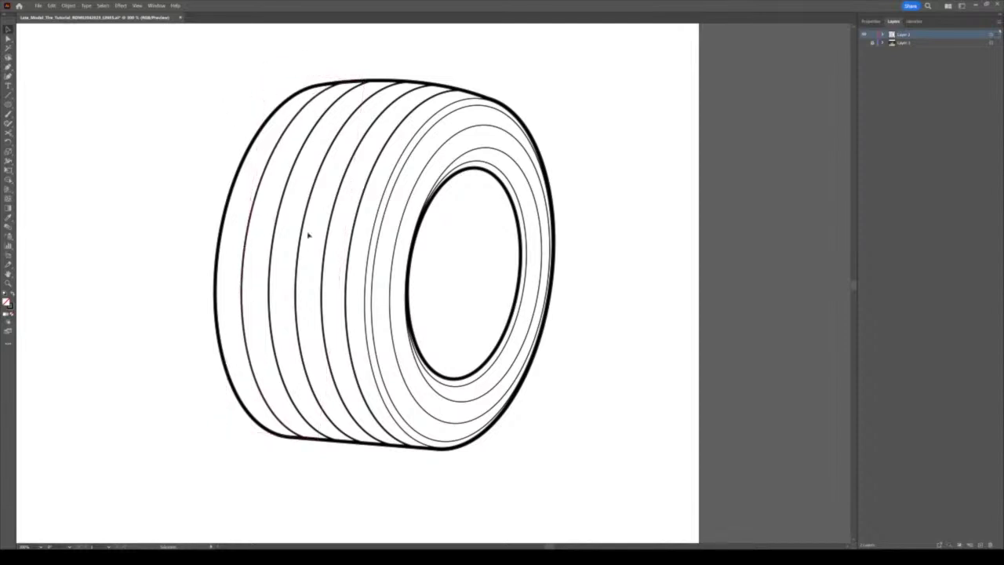
scroll(309, 235, "down", 3, "alt")
scroll(307, 241, "down", 2, "alt")
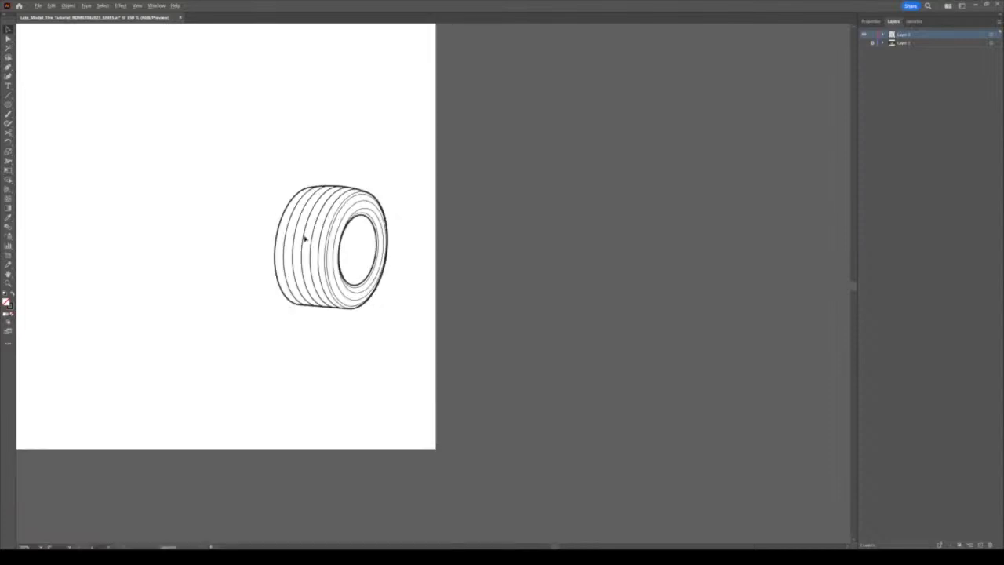
key("ctrl+s")
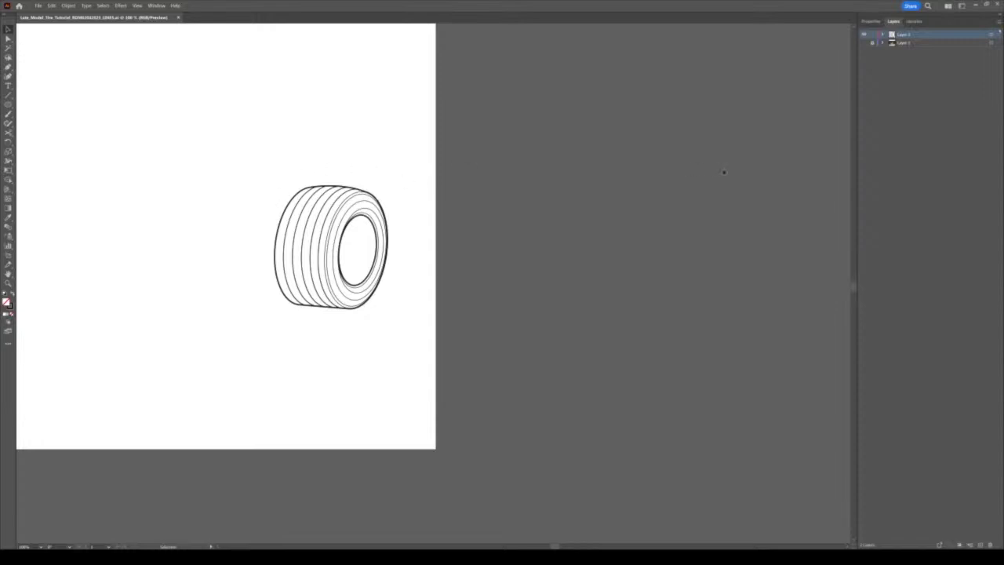
Show the reference photo layer beneath the line work, framed on the wheel
left_click(865, 43)
scroll(365, 271, "up", 4)
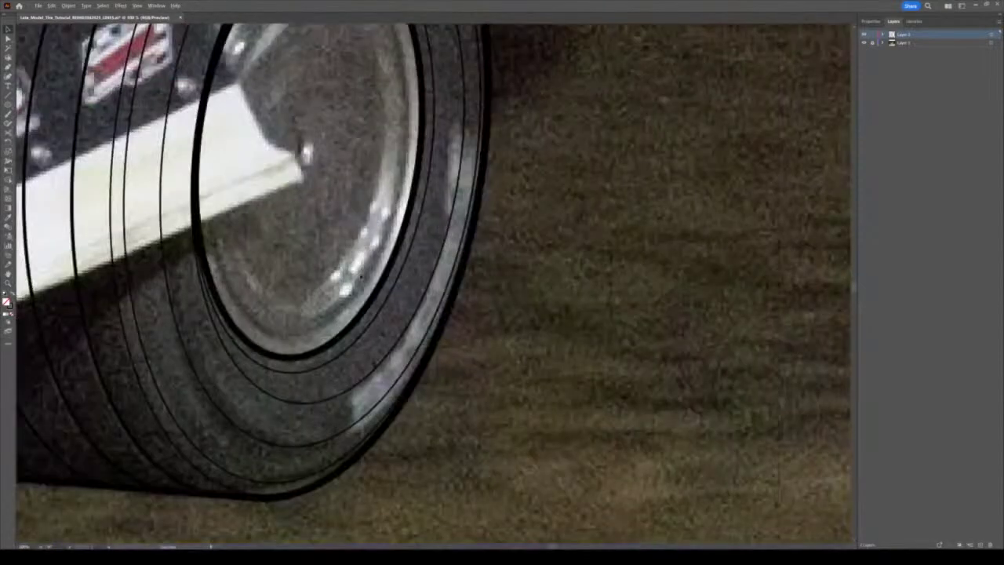
scroll(363, 276, "down", 2)
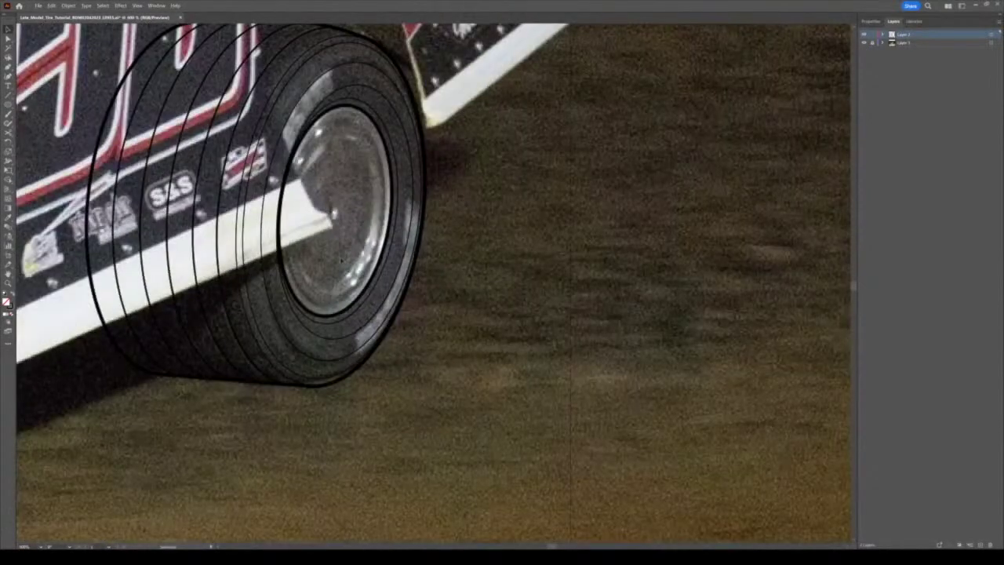
scroll(342, 259, "up", 1)
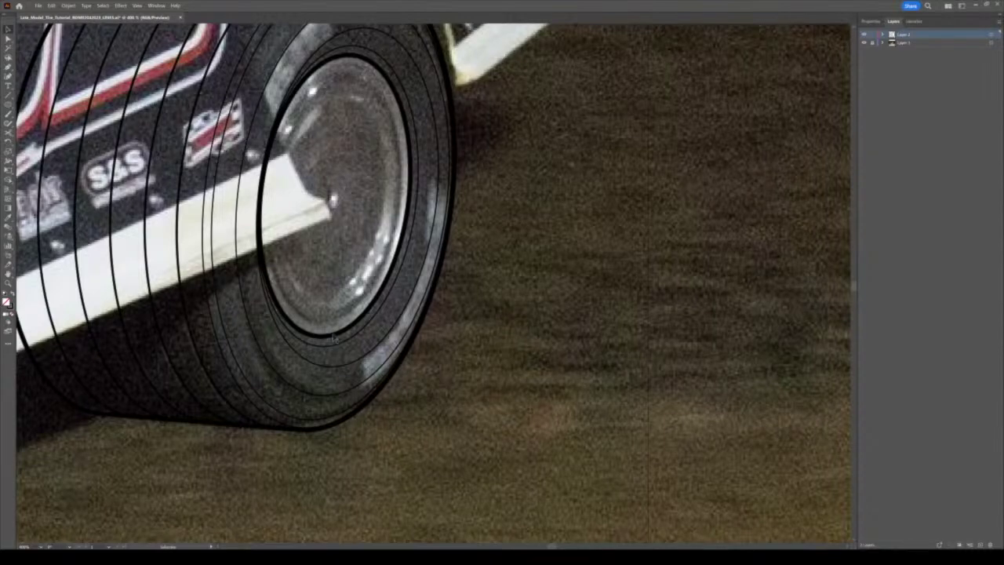
Create a slightly smaller copy of the heavy rim ellipse, fitted to the inner edge of the rim lip in the photo
left_click(335, 337)
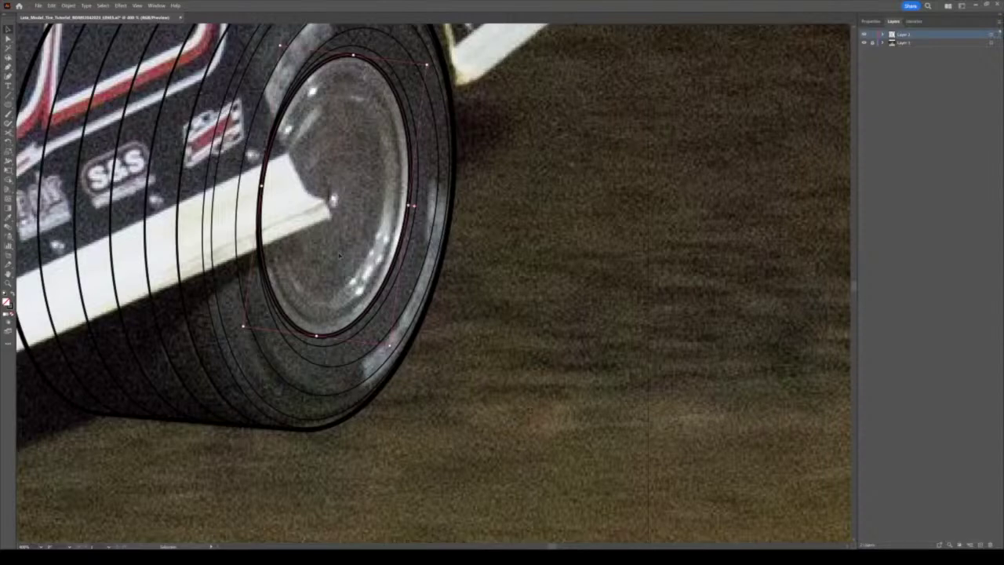
scroll(311, 270, "up", 1)
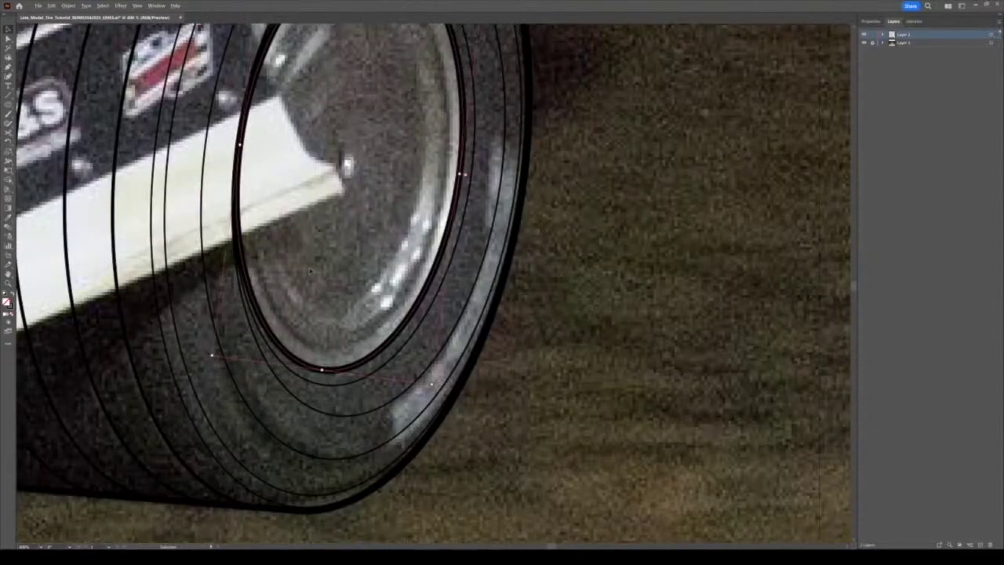
left_click_drag(521, 240, 529, 349)
key("ctrl+a")
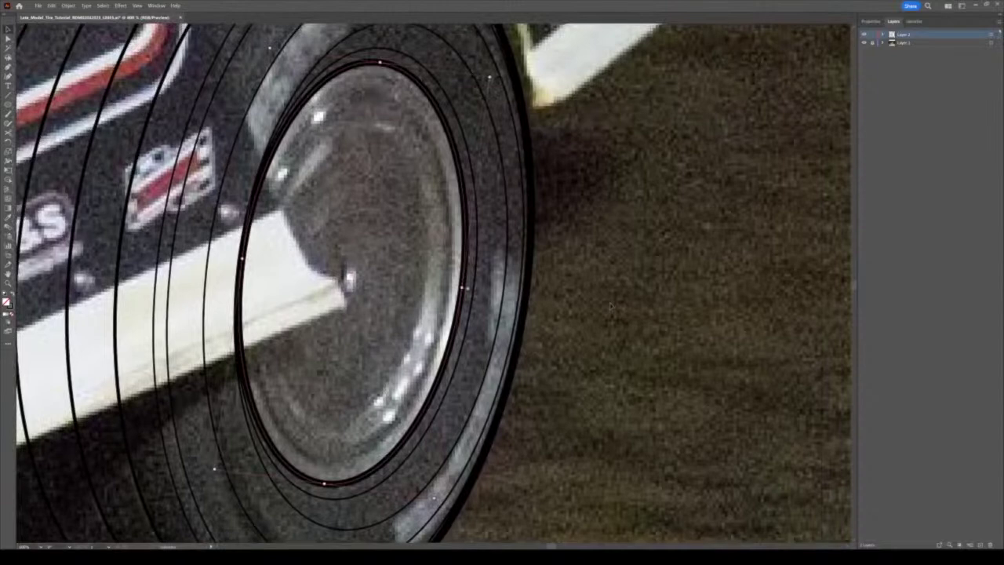
key("ctrl+shift+a")
left_click(463, 292)
left_click_drag(460, 290, 453, 287)
left_click_drag(243, 259, 253, 261)
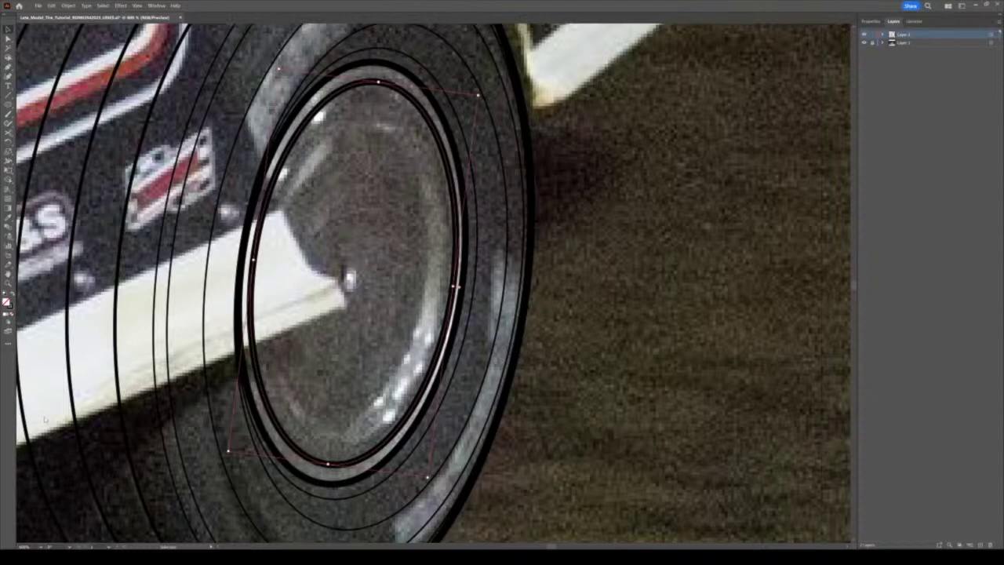
Thin the stroke of the new inner rim ellipse and stretch it slightly upward to follow the lip
key("Down")
key("Down")
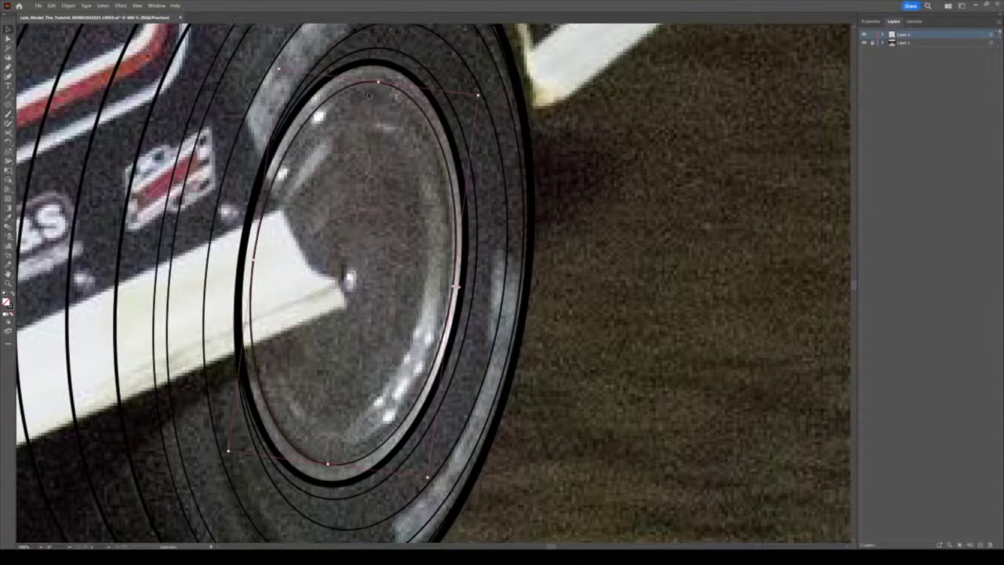
left_click_drag(378, 81, 379, 78)
left_click(342, 304)
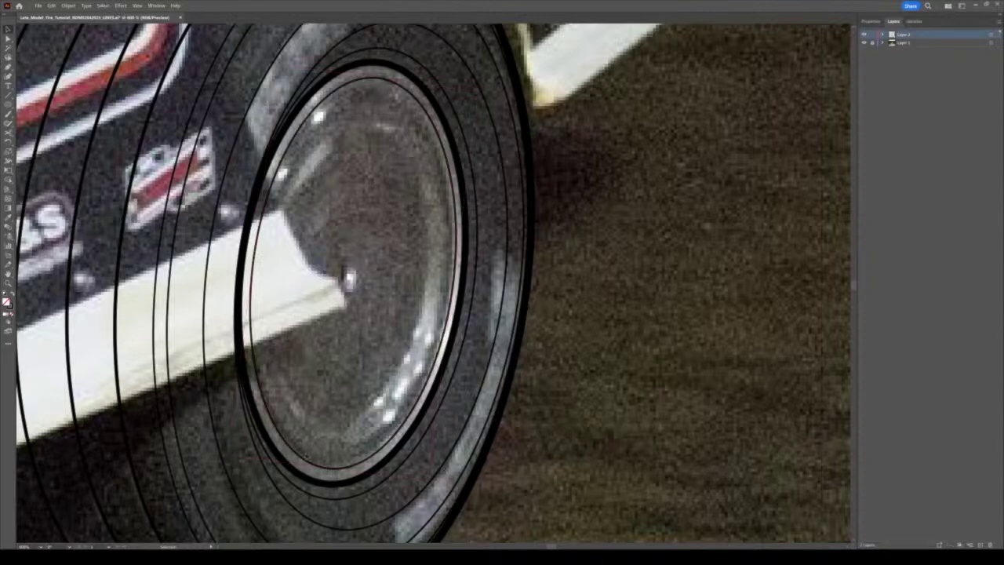
Add a thin ellipse just inside the inner rim ellipse by scaling down a copy from both sides
left_click(307, 461)
left_click_drag(261, 264, 262, 263)
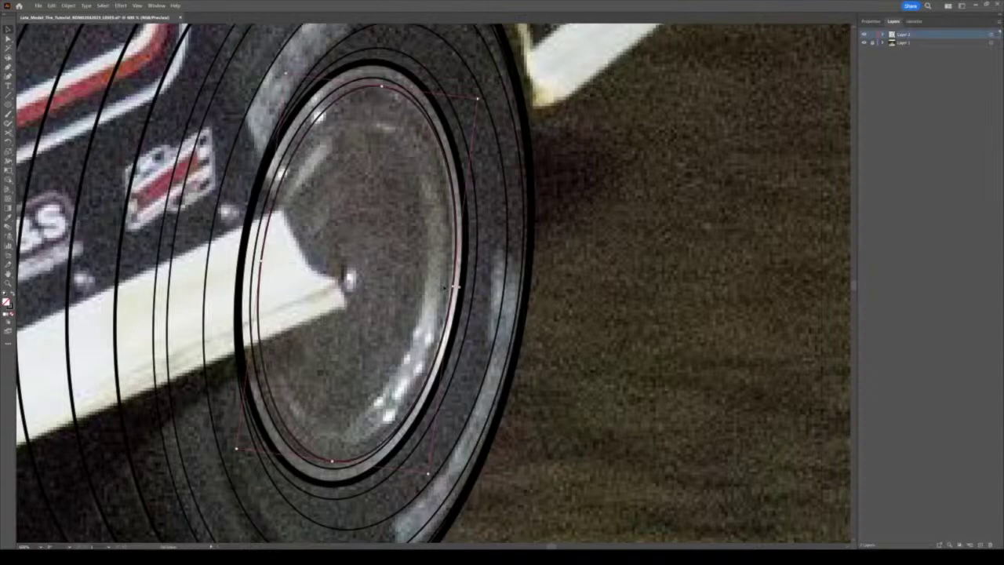
left_click_drag(457, 287, 451, 286)
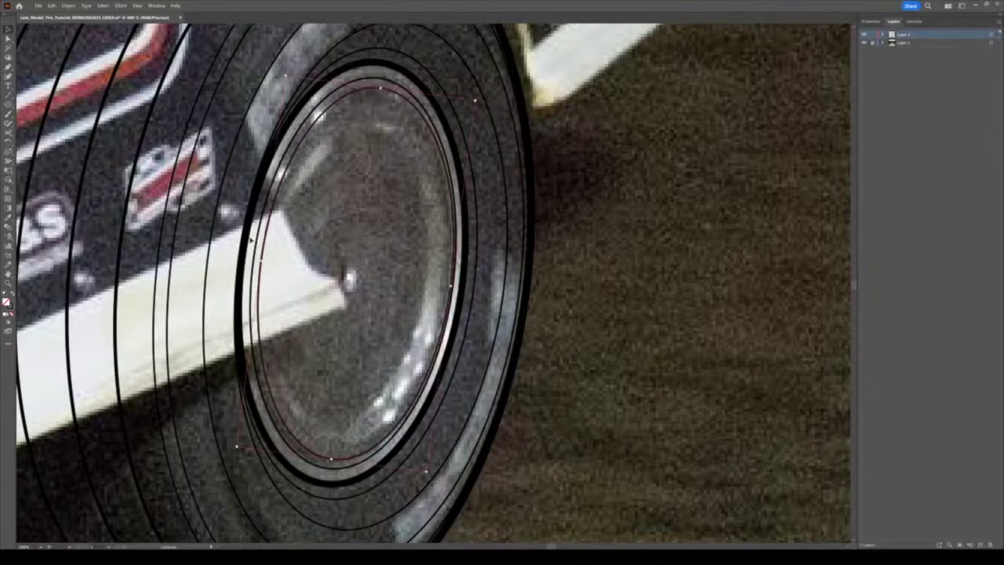
Add a third thin ellipse farther inside the rim, scaled down to follow the step in the wheel
left_click_drag(264, 260, 271, 263)
left_click_drag(451, 287, 453, 290)
left_click_drag(456, 292, 444, 285)
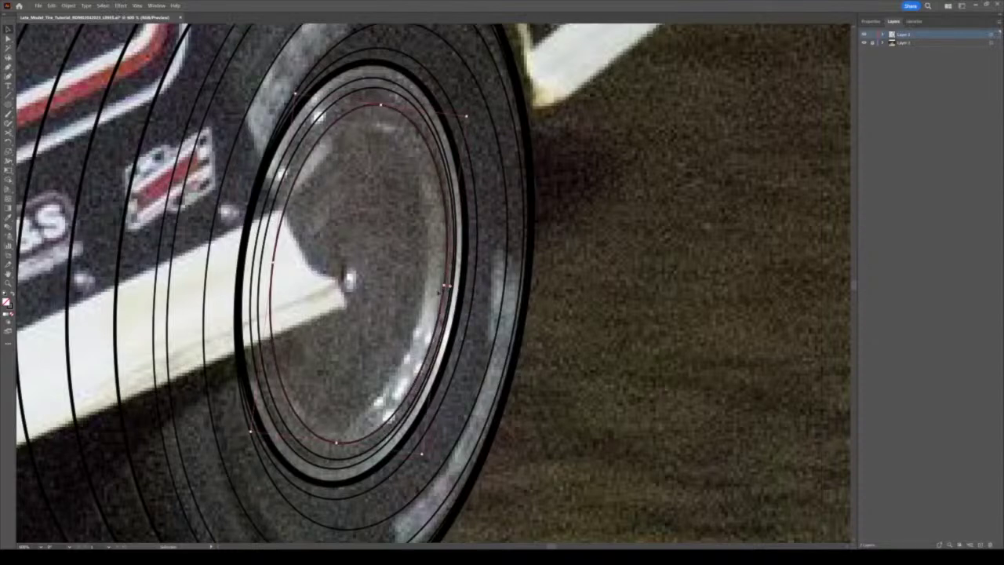
left_click(424, 302)
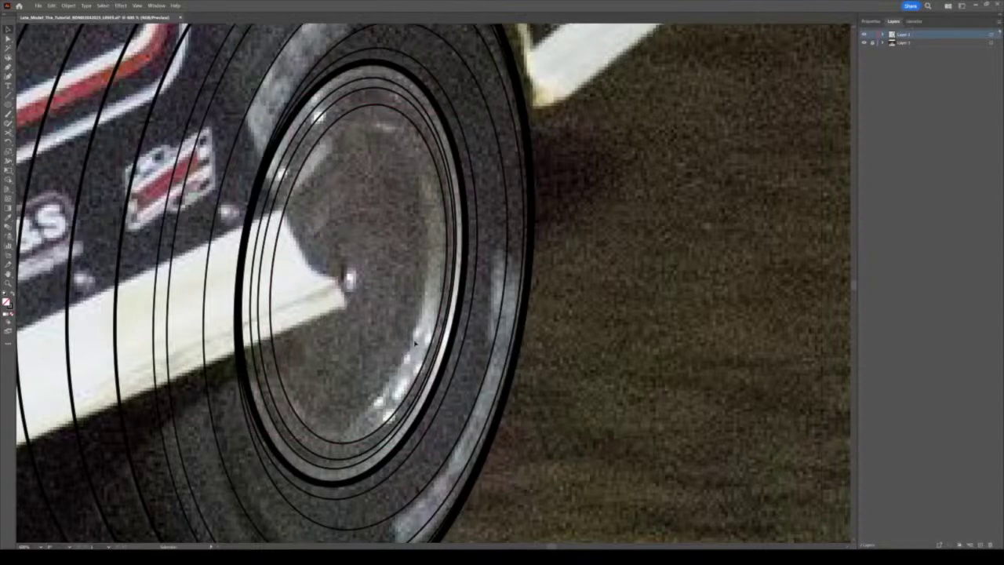
Scale down another ellipse copy to the edge of the wheel's flat center disc and make its stroke heavier
left_click(419, 379)
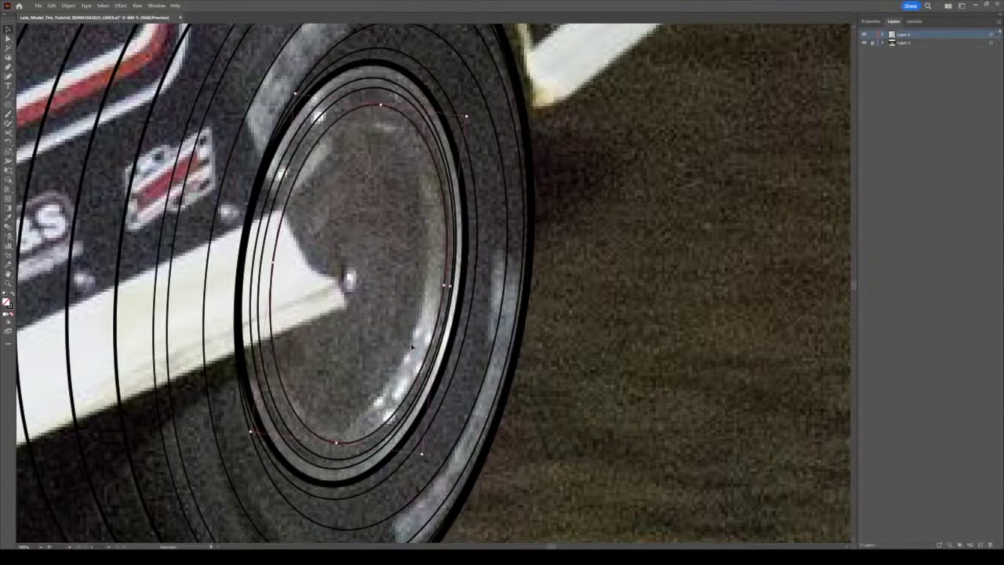
left_click_drag(273, 262, 279, 264)
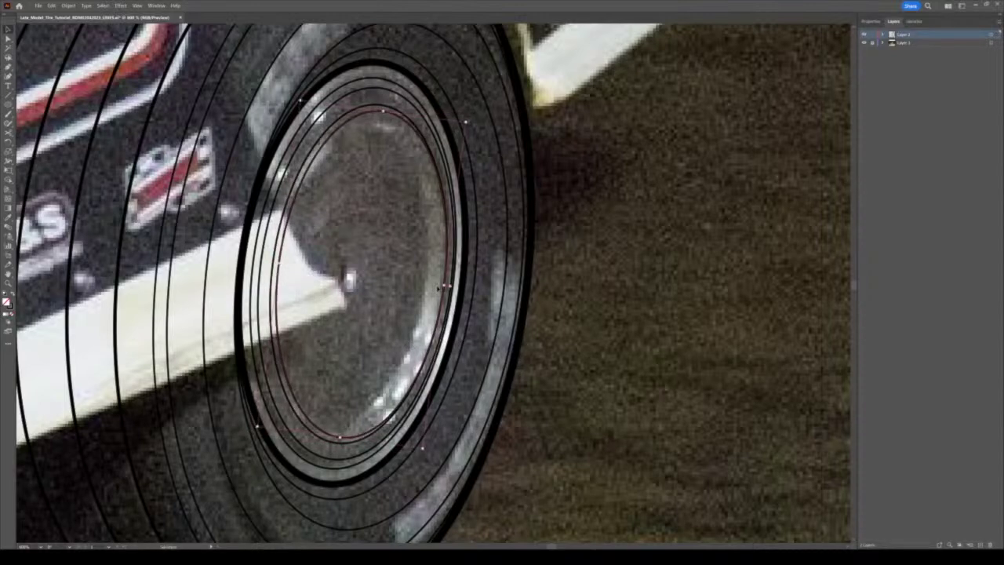
left_click_drag(460, 290, 444, 295)
left_click_drag(284, 267, 275, 264)
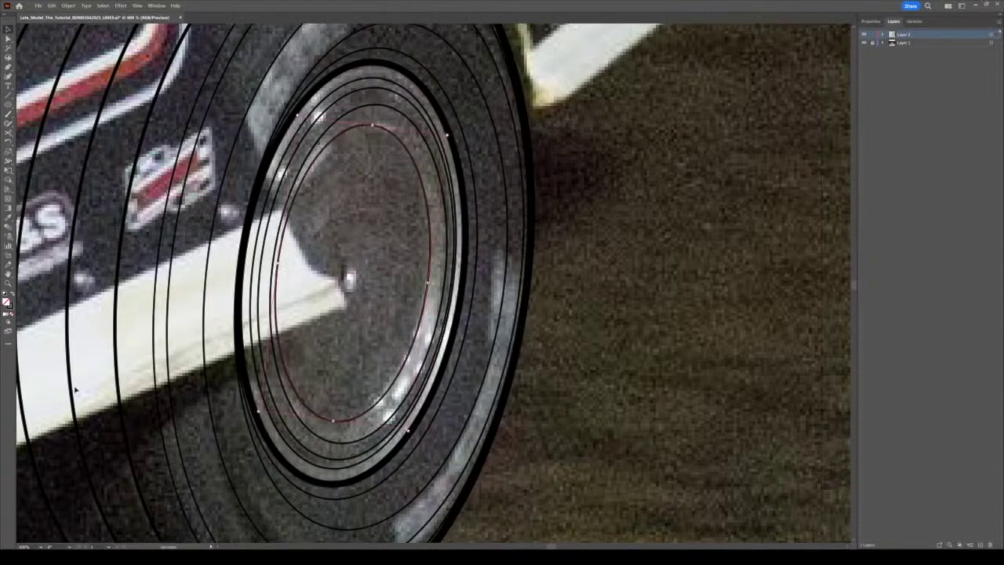
key("ctrl+c")
key("ctrl+f")
key("ctrl+f")
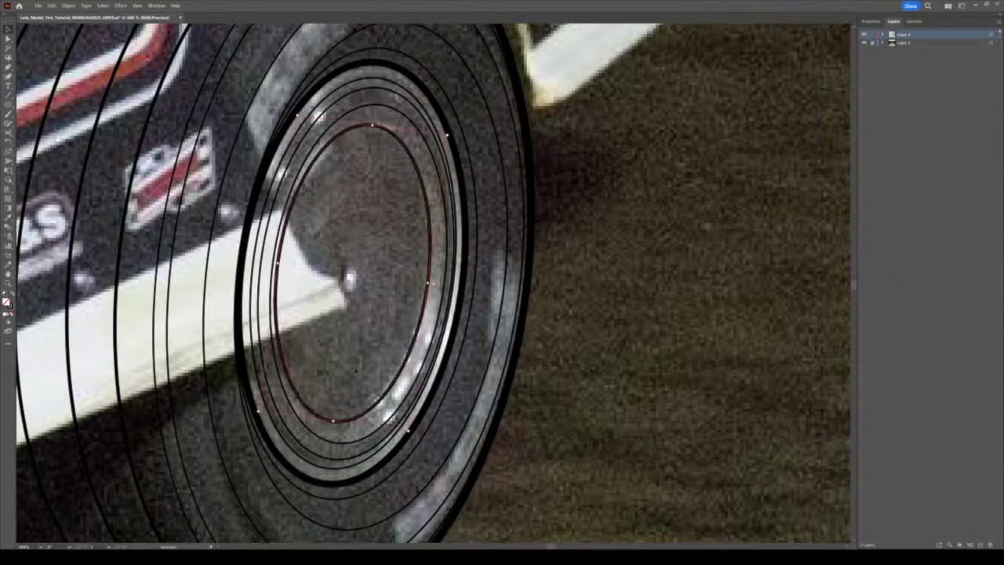
left_click(358, 371)
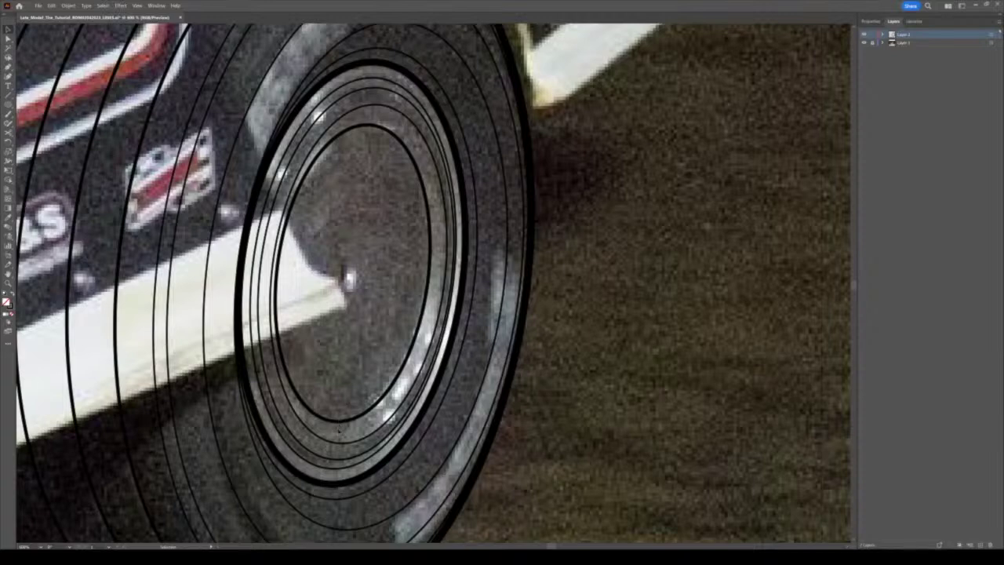
Shrink a copy of the center disc ellipse to a small ellipse around the bright spot at the wheel's hub
left_click(342, 416)
key("v")
left_click_drag(277, 266, 344, 282)
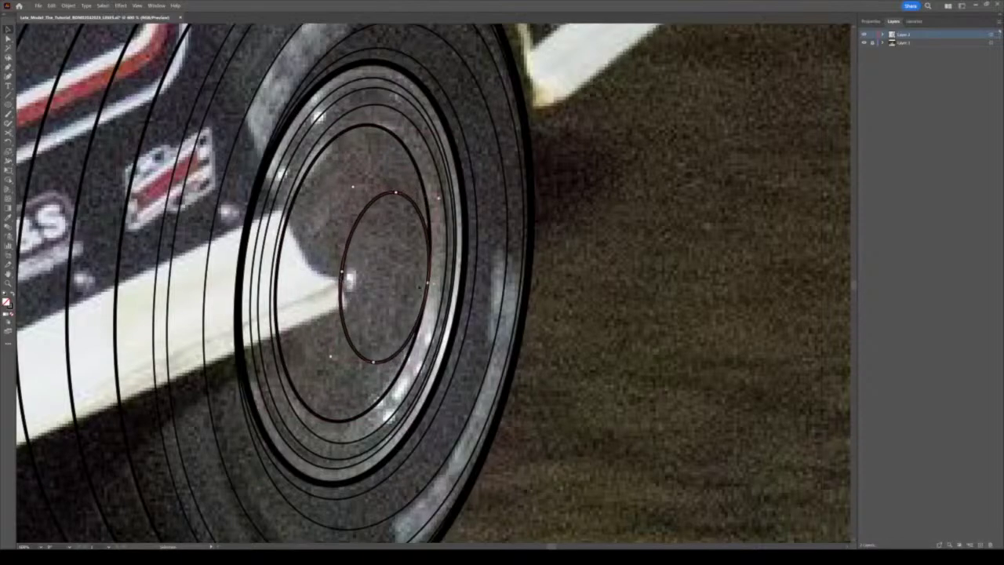
scroll(366, 278, "up", 2)
left_click_drag(488, 291, 341, 298)
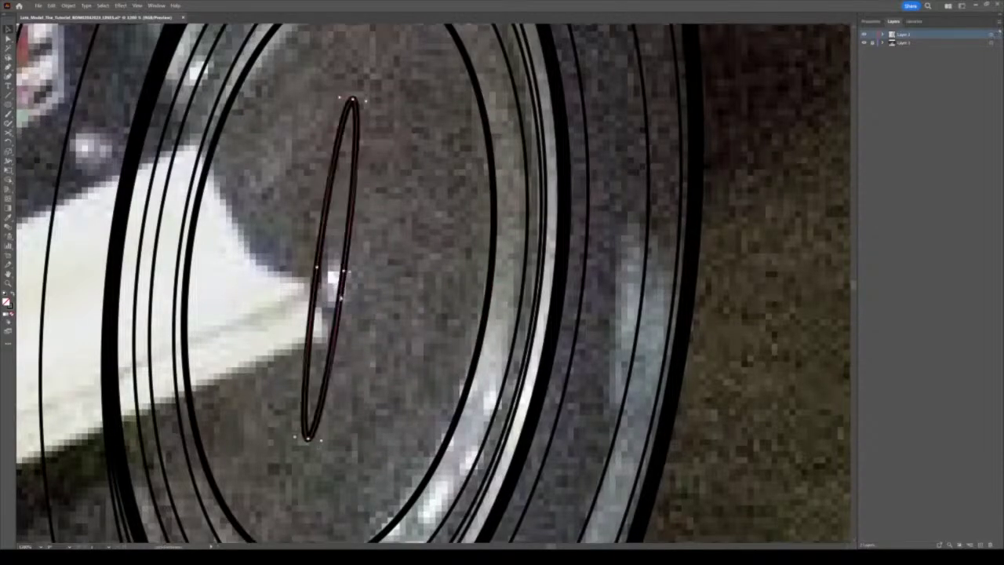
key("ctrl+z")
left_click_drag(488, 290, 343, 298)
scroll(330, 292, "up", 2)
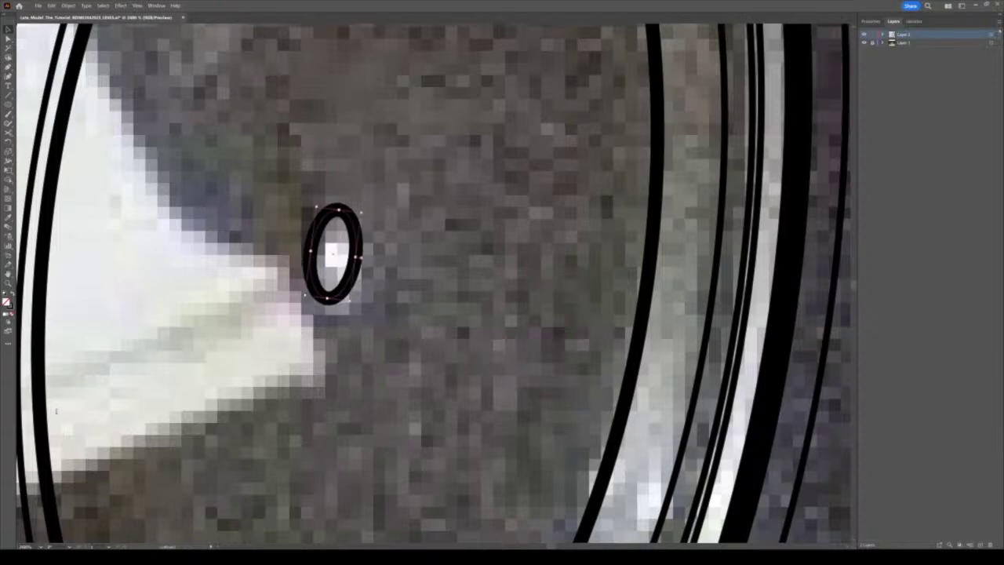
Thin the small hub ellipse's stroke and add a narrower copy inside it
key("Down")
key("Down")
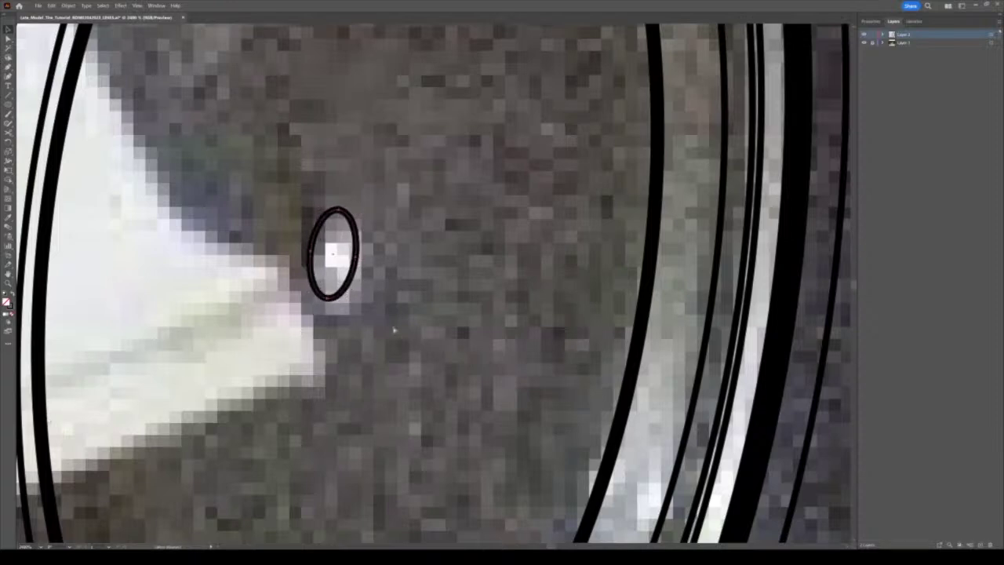
key("l")
left_click_drag(356, 263, 330, 258)
Hide the reference photo layer, leaving the tire and wheel line work in view
scroll(383, 345, "down", 6)
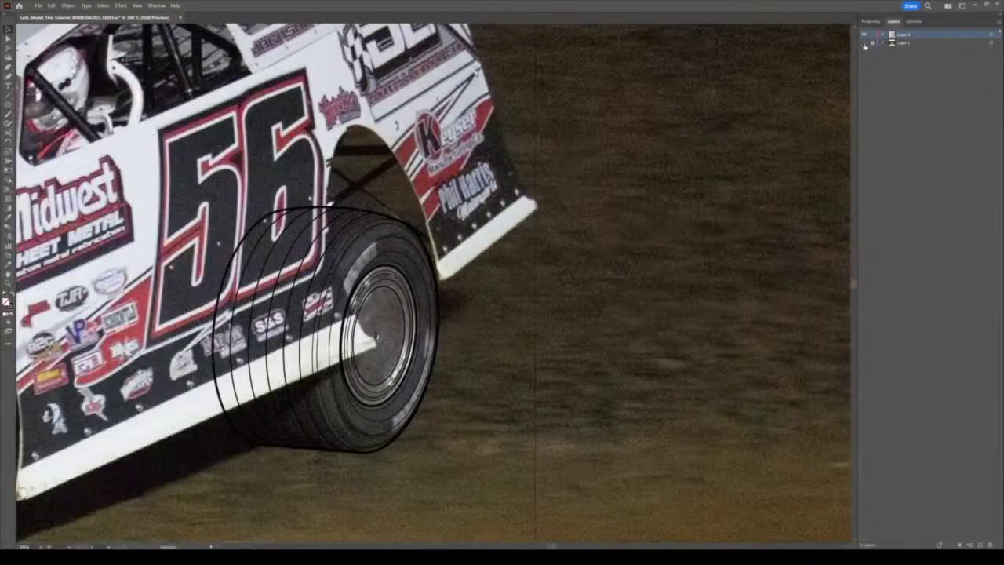
left_click(864, 44)
left_click_drag(489, 256, 561, 201)
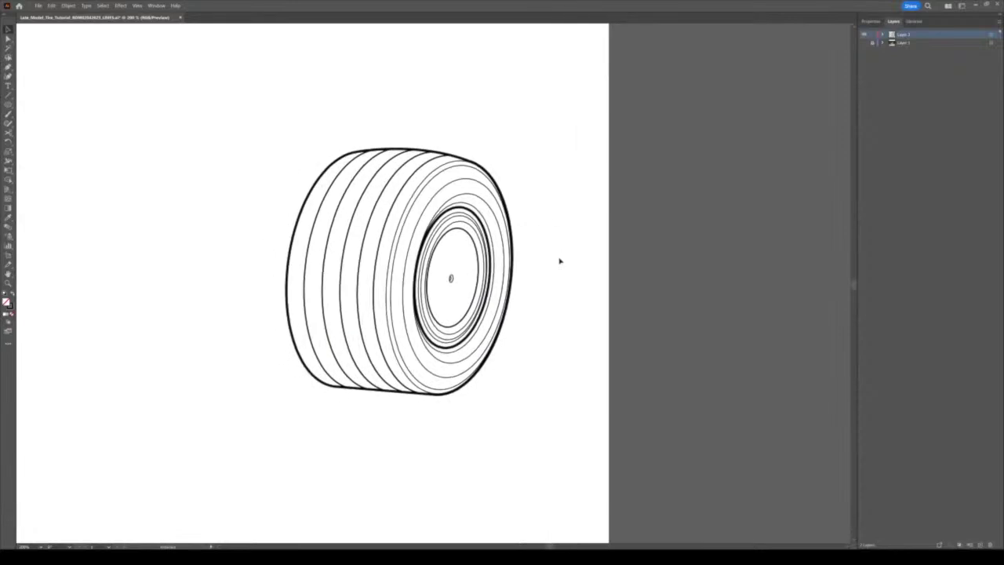
Save the document containing the finished tire and wheel line work
scroll(550, 279, "down", 2)
scroll(550, 279, "down", 2)
scroll(548, 282, "up", 2)
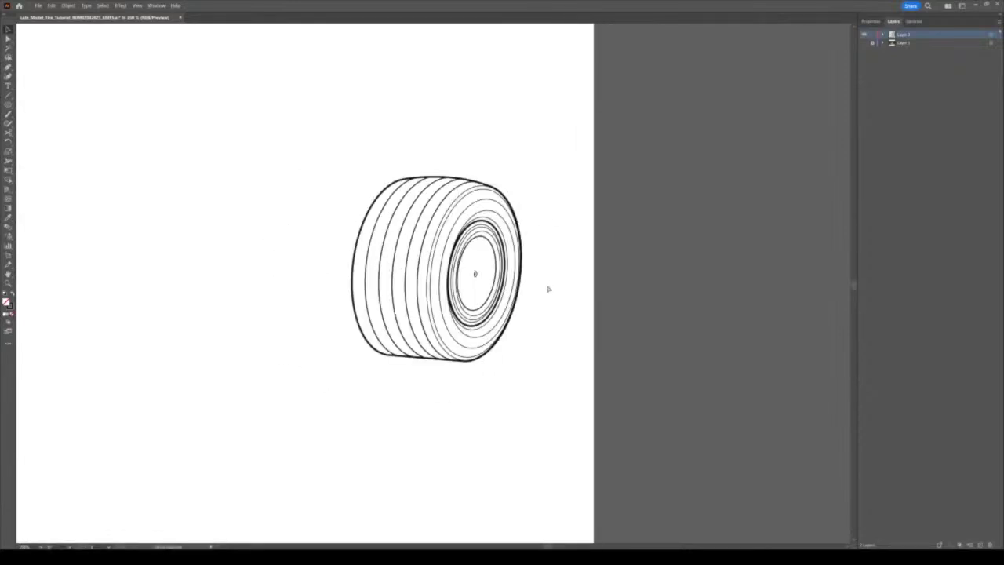
key("ctrl+s")
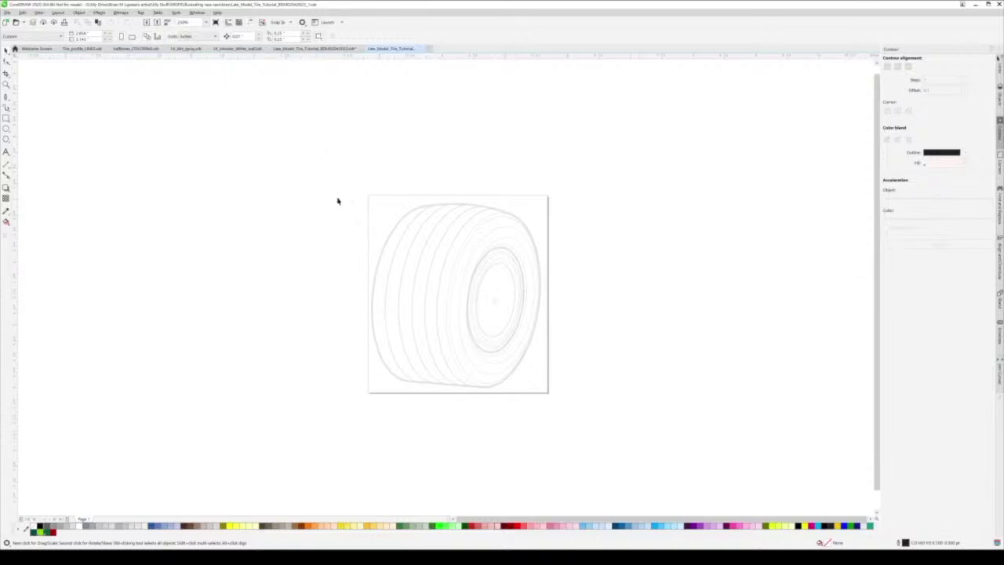
In CorelDRAW, select all the imported tire and wheel shapes and fill them with dark gray
left_click_drag(323, 185, 612, 440)
left_click(612, 440)
left_click_drag(326, 168, 619, 440)
scroll(547, 324, "up", 2)
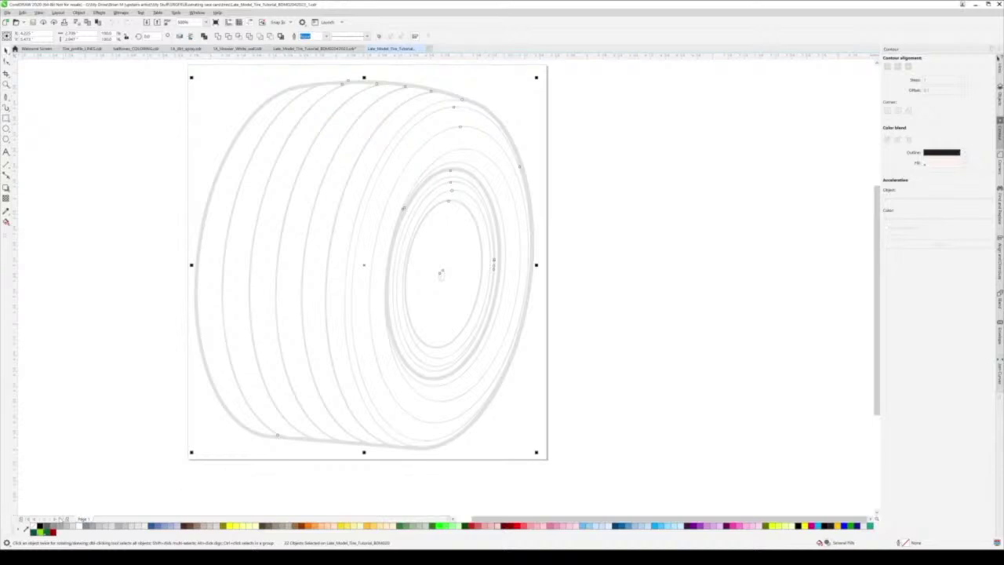
left_click(48, 528)
left_click(92, 402)
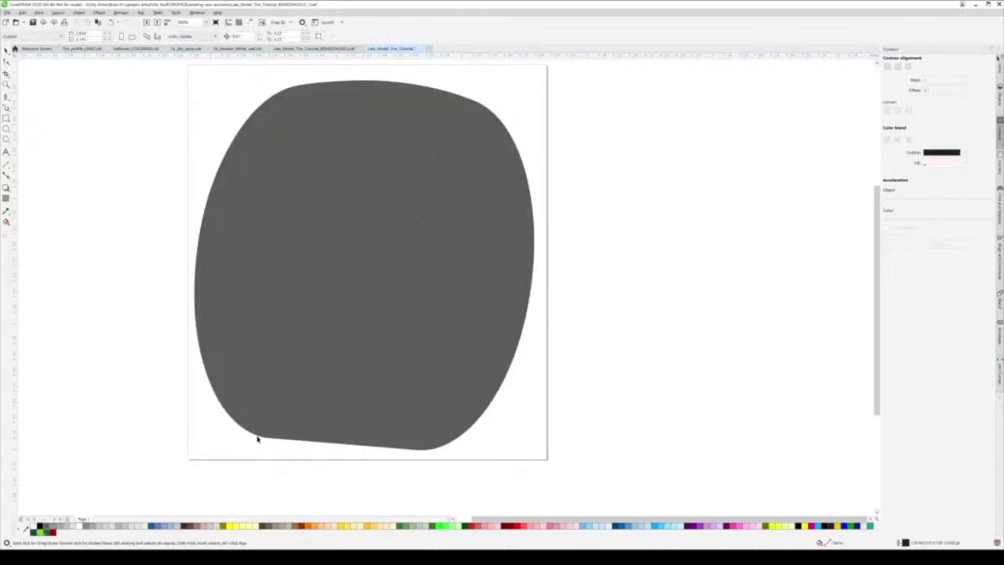
Send the gray tire silhouette to the back, behind the line work and inner shapes
left_click(258, 436)
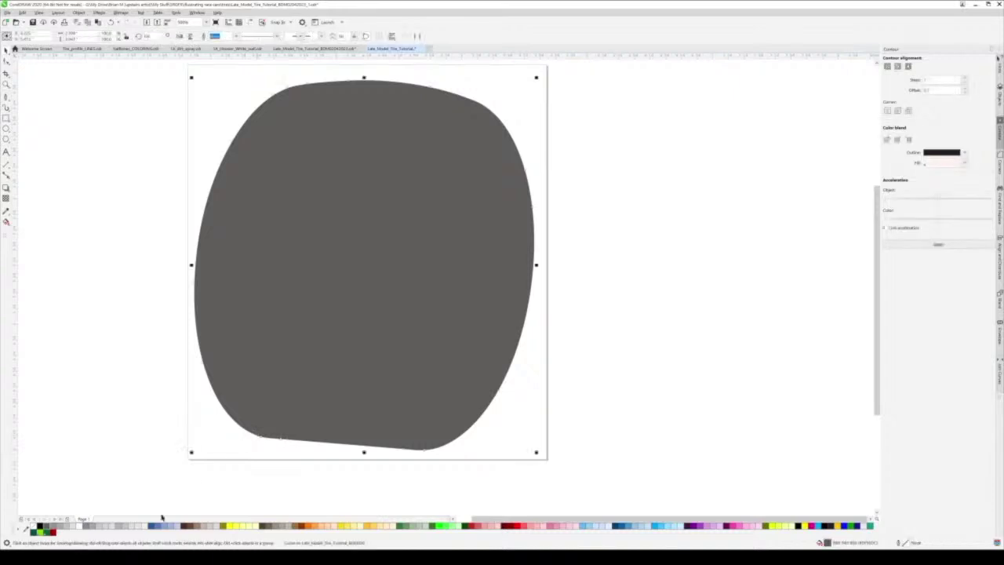
key("shift+Page_Down")
left_click(94, 428)
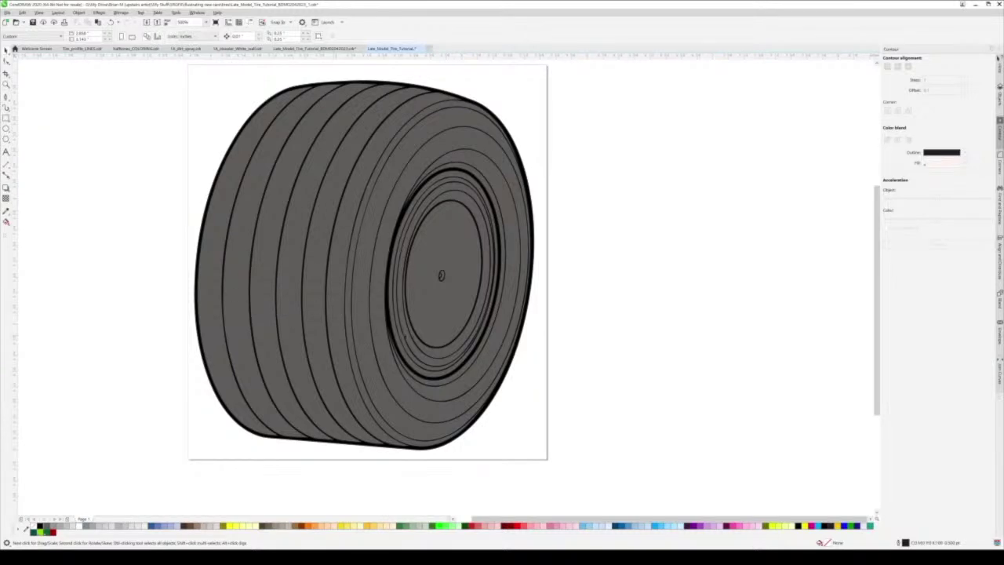
Fill the narrow sidewall ring directly around the wheel's heavy rim outline with black
scroll(449, 353, "up", 3)
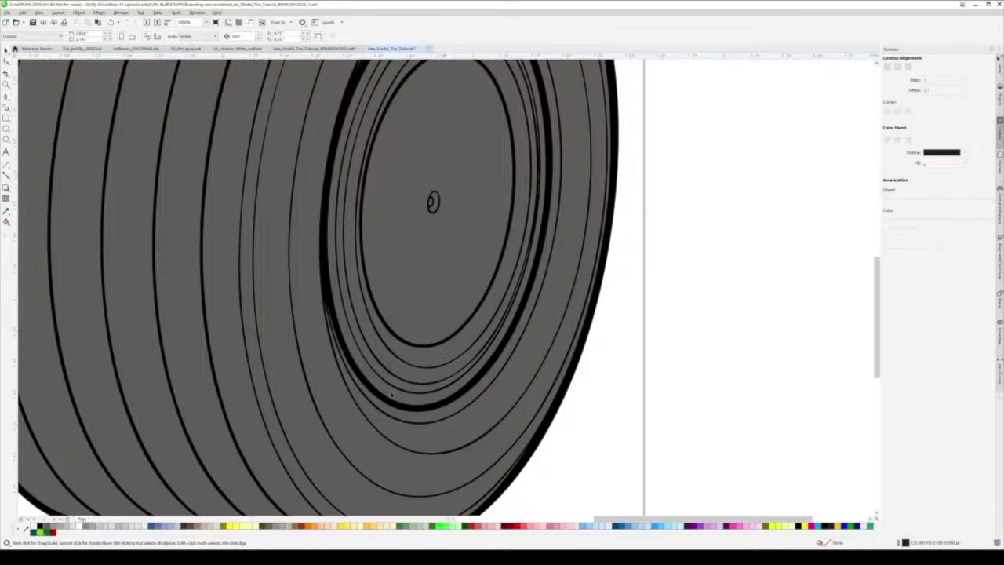
left_click(442, 417)
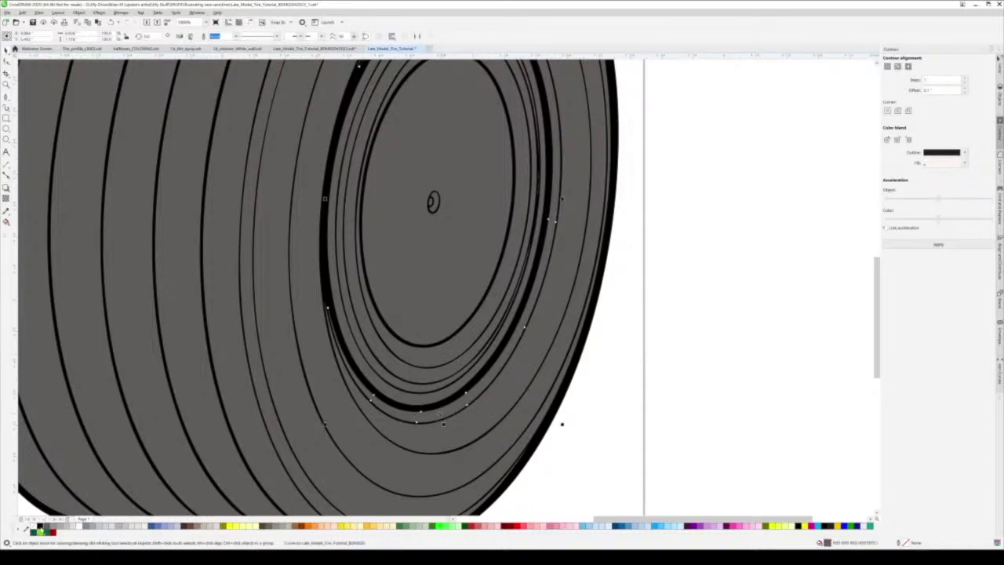
left_click(40, 526)
scroll(261, 448, "down", 1)
scroll(325, 423, "down", 3)
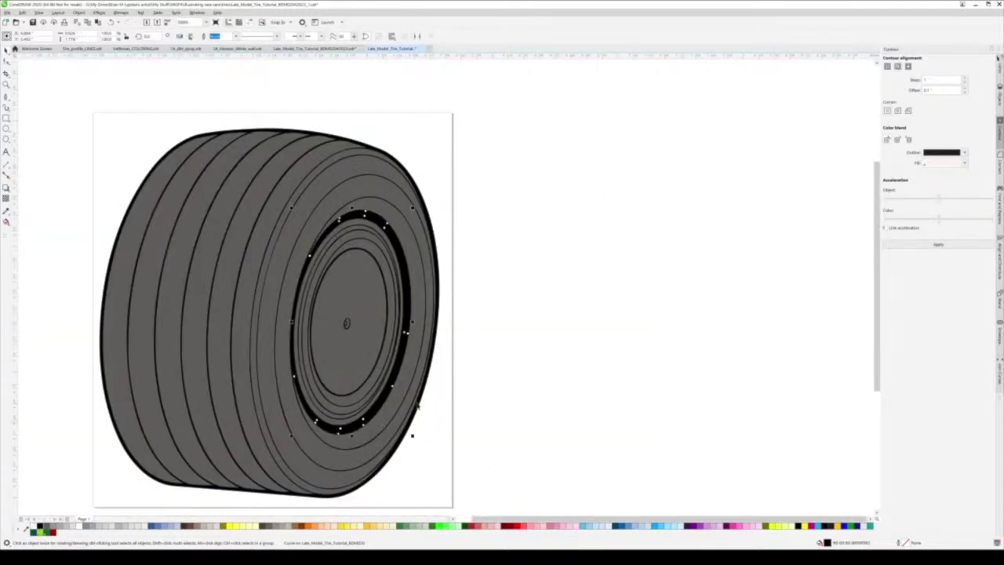
Give the ring outside the black band a vertical gradient from gray below to black above, and fill the next ring outward solid black
scroll(399, 417, "up", 2)
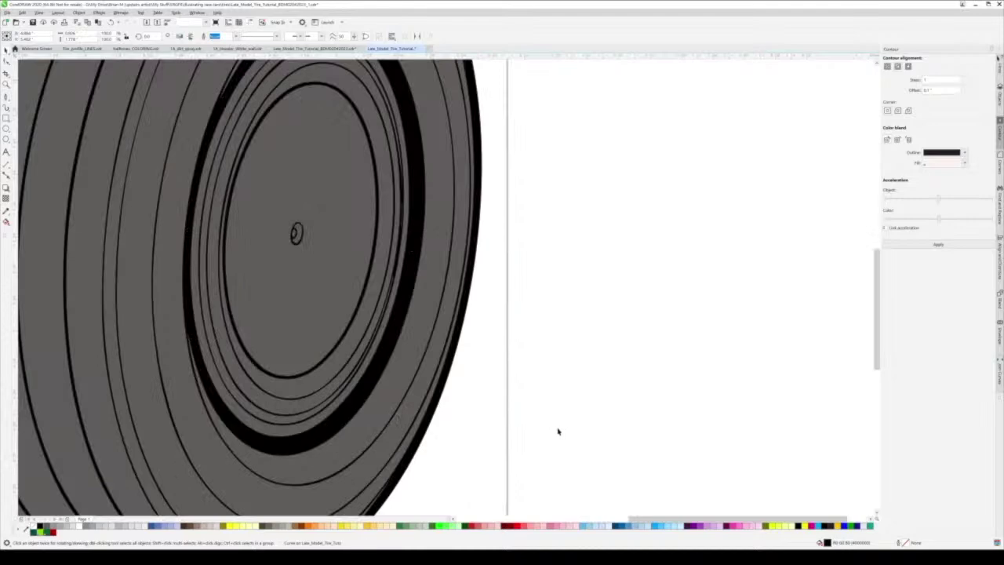
scroll(455, 485, "down", 2)
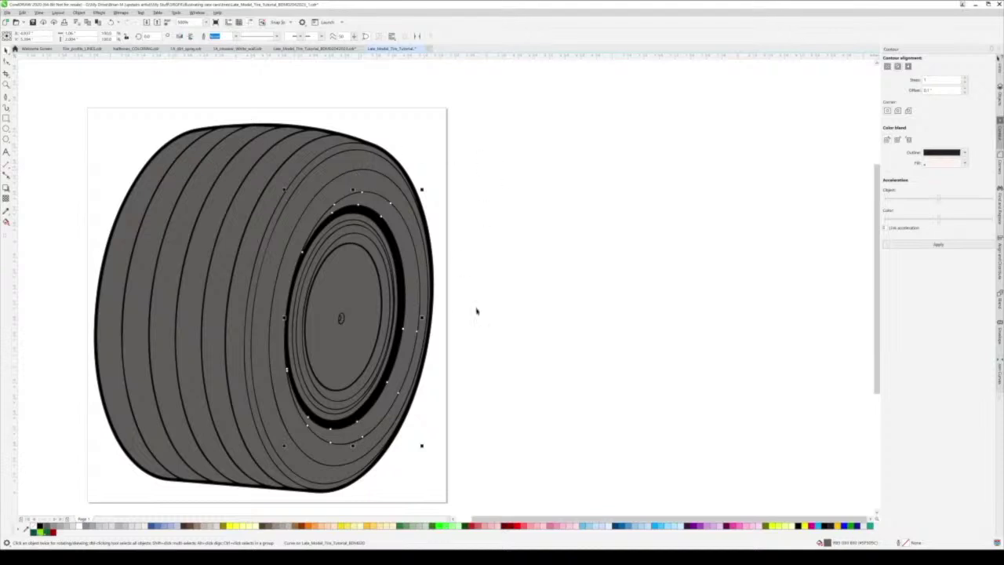
scroll(386, 403, "up", 2)
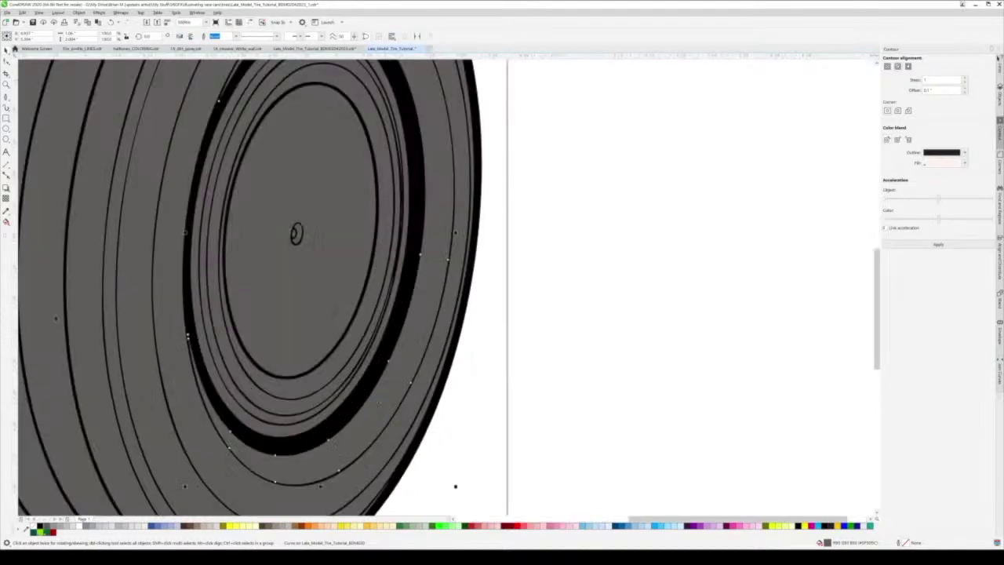
left_click(6, 222)
scroll(211, 336, "down", 1)
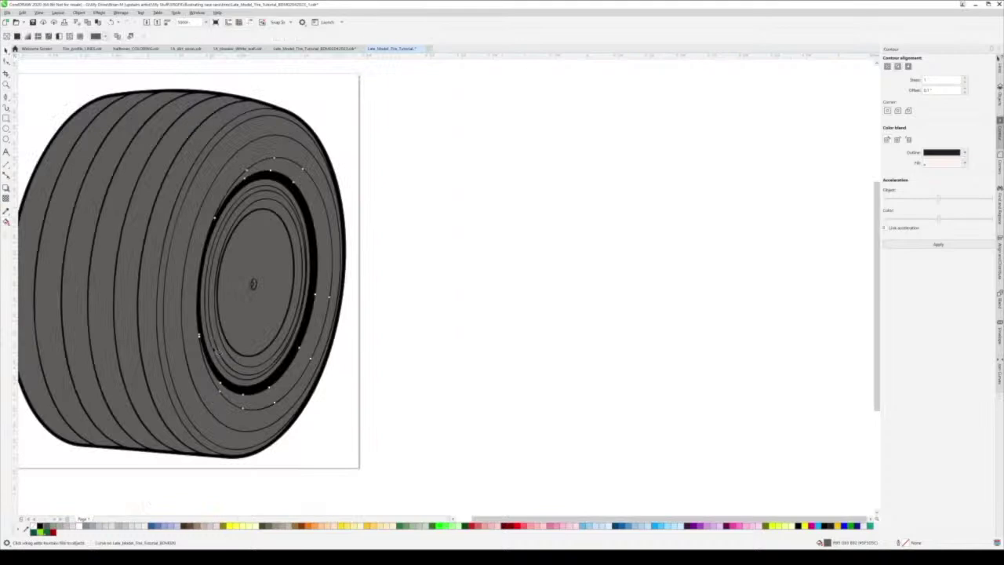
left_click_drag(264, 413, 260, 276)
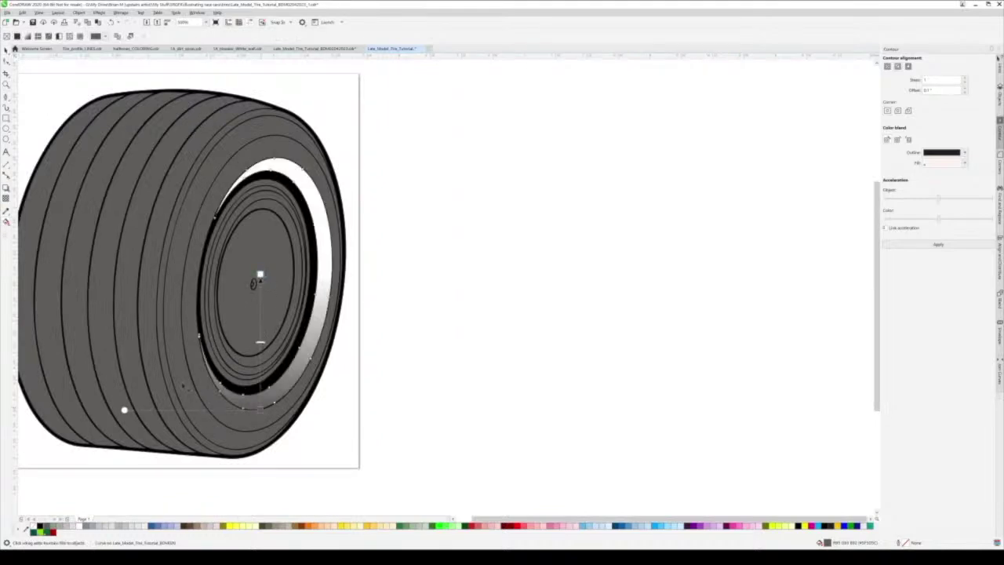
left_click(42, 527)
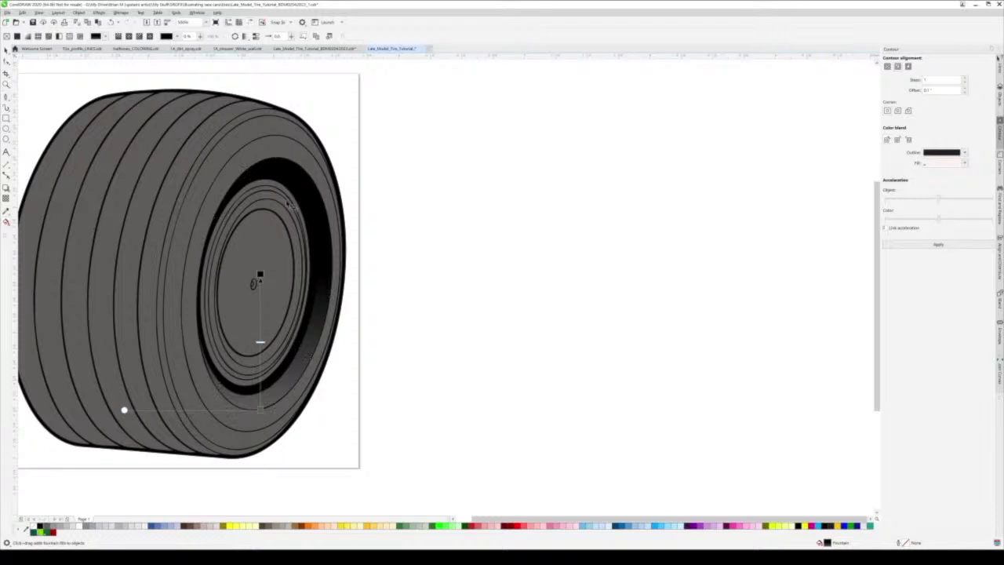
left_click(296, 160)
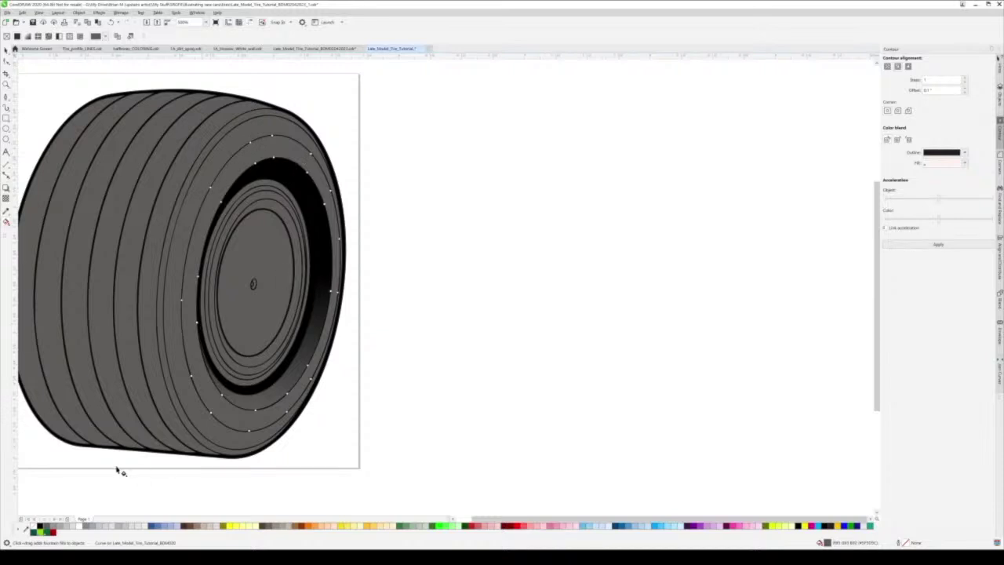
left_click(39, 530)
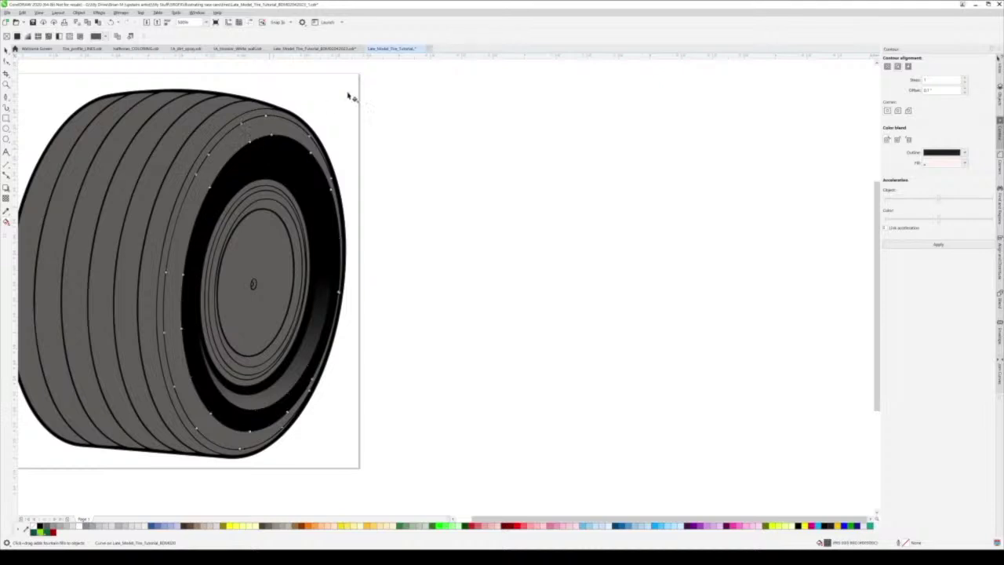
Apply a vertical gradient to the outer sidewall ring, running from dark gray at its top to black toward the wheel's center
left_click(286, 131)
key("g")
left_click_drag(275, 114, 274, 313)
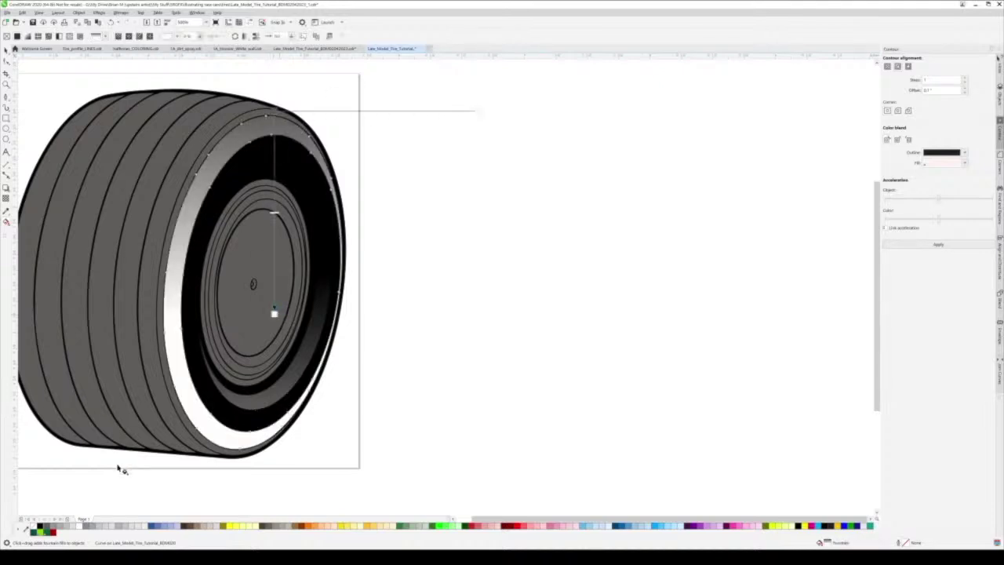
left_click(39, 530)
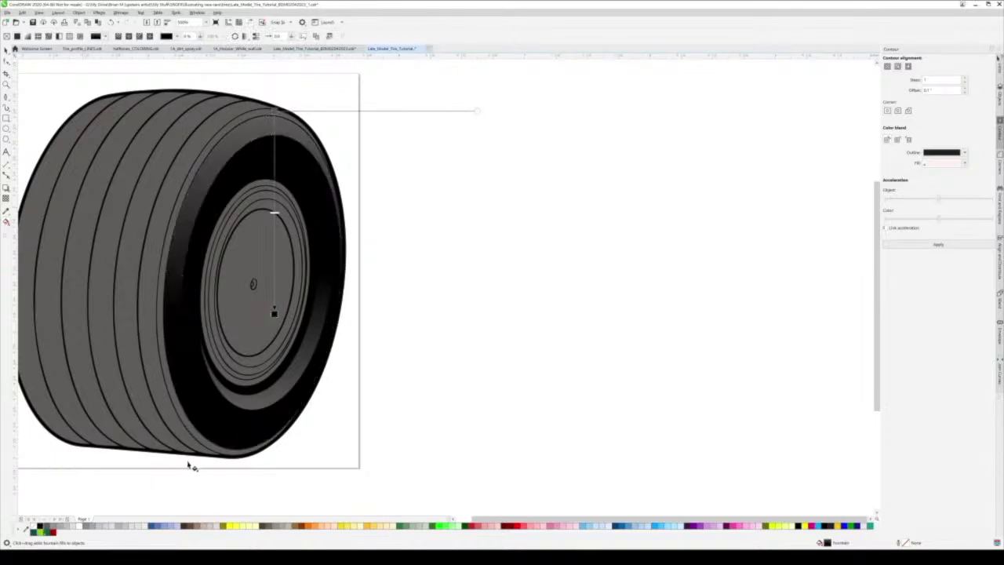
Extend the outer sidewall gradient below the tire, adding a black color stop midway and a dark gray end color
left_click_drag(274, 313, 274, 431)
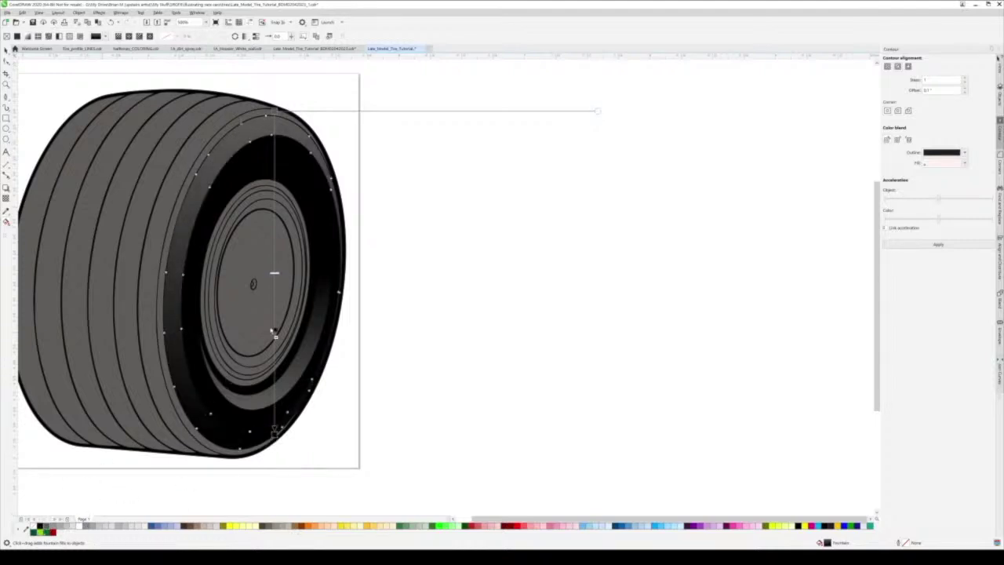
left_click_drag(276, 324, 274, 321)
left_click(274, 436)
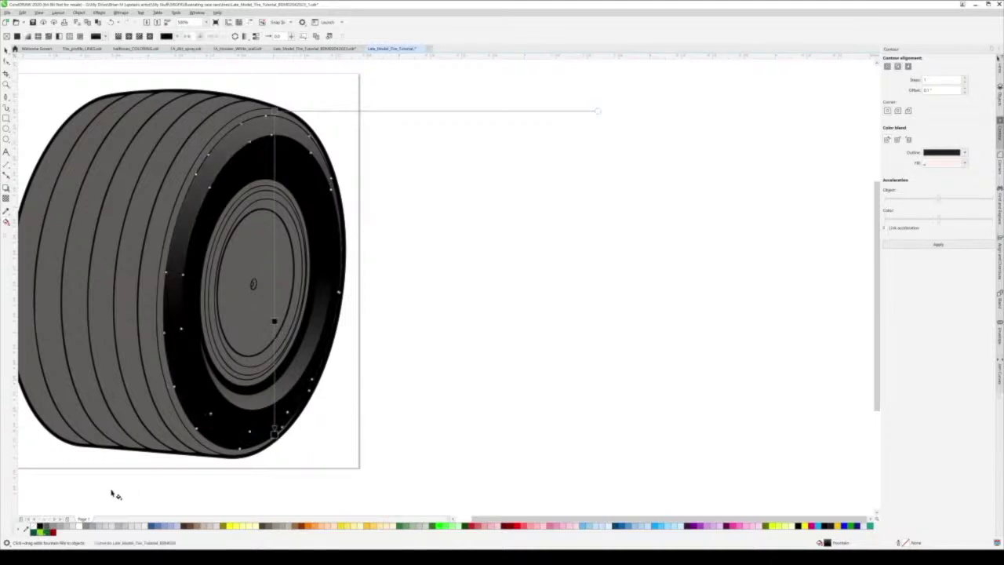
left_click(47, 526)
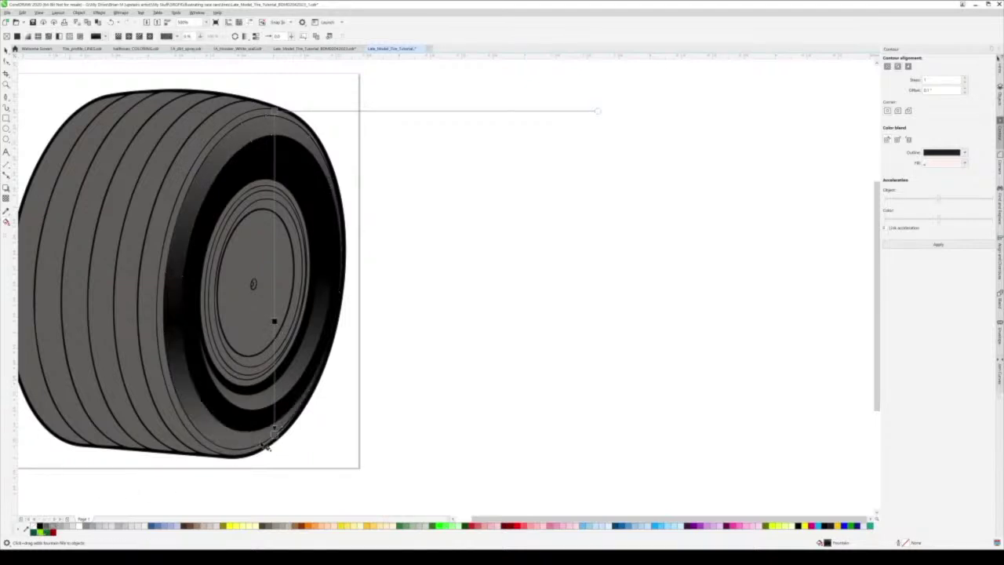
left_click_drag(274, 431, 274, 468)
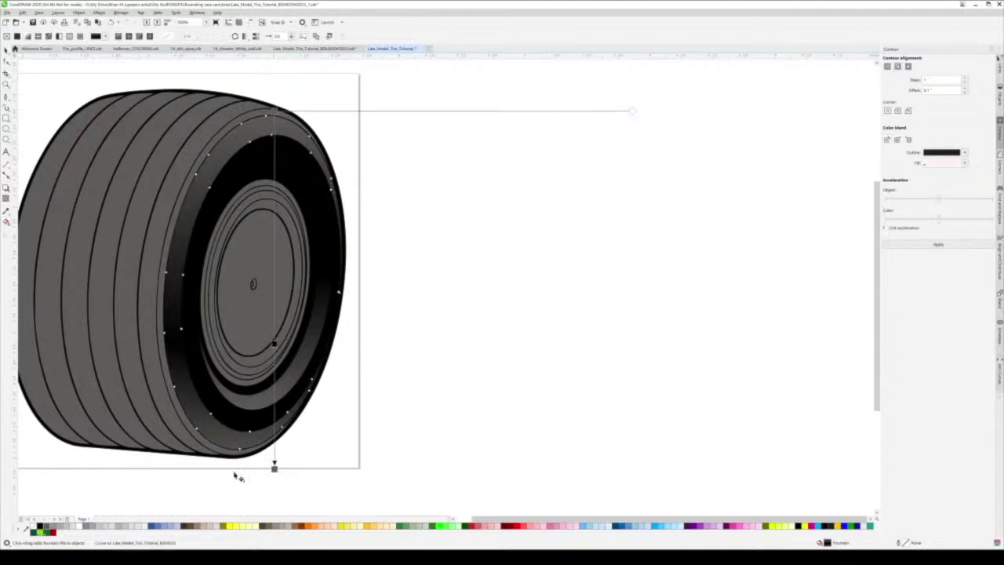
left_click_drag(274, 469, 274, 489)
left_click(6, 50)
left_click(398, 260)
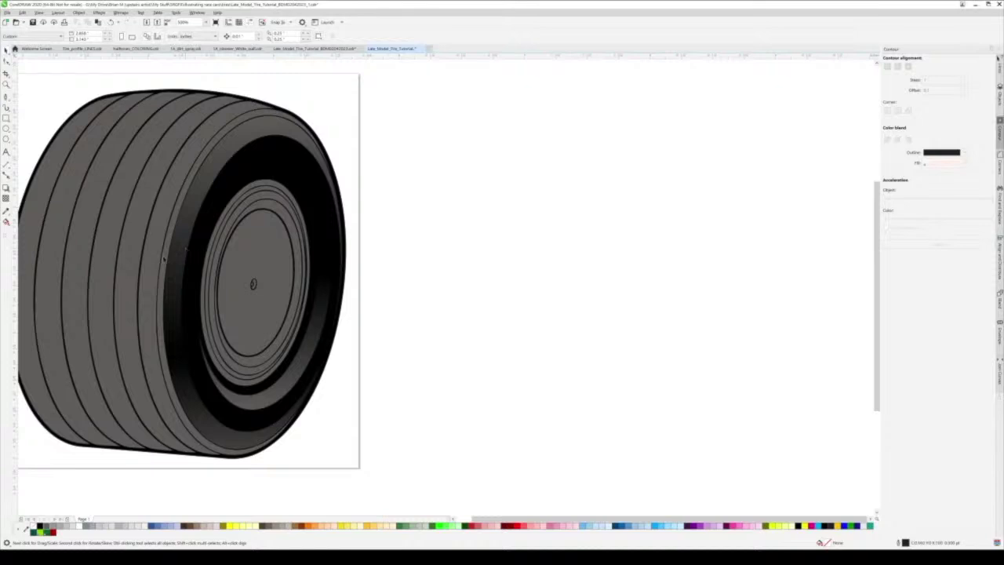
Fill the thin ring along the sidewall's outer edge with black
left_click(165, 263)
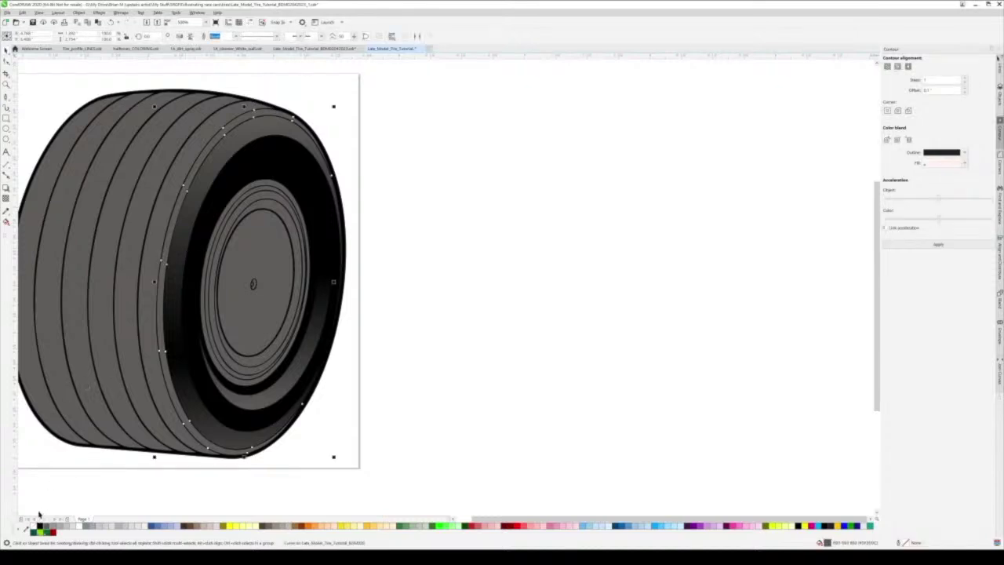
scroll(424, 412, "down", 3)
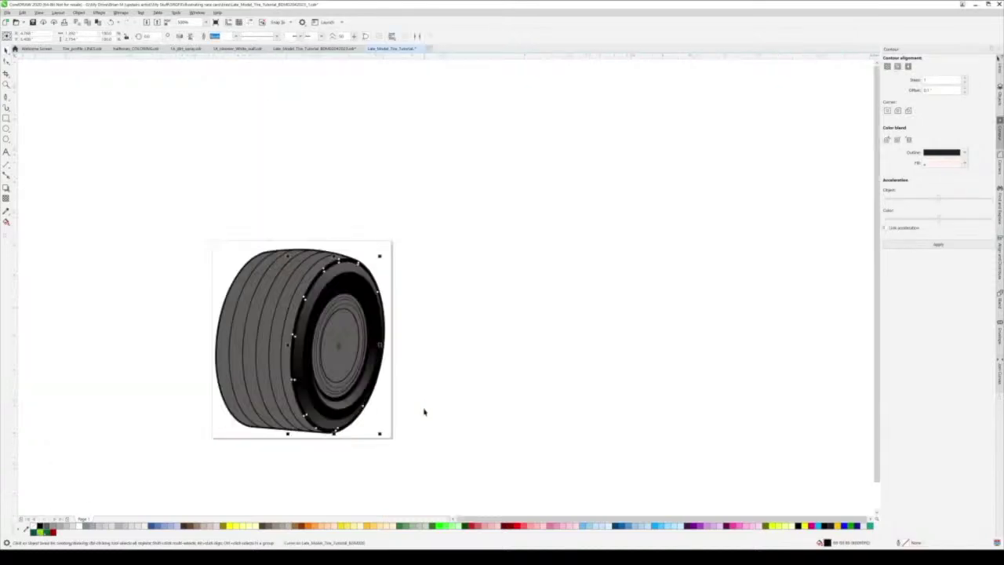
key("Escape")
scroll(245, 398, "up", 2)
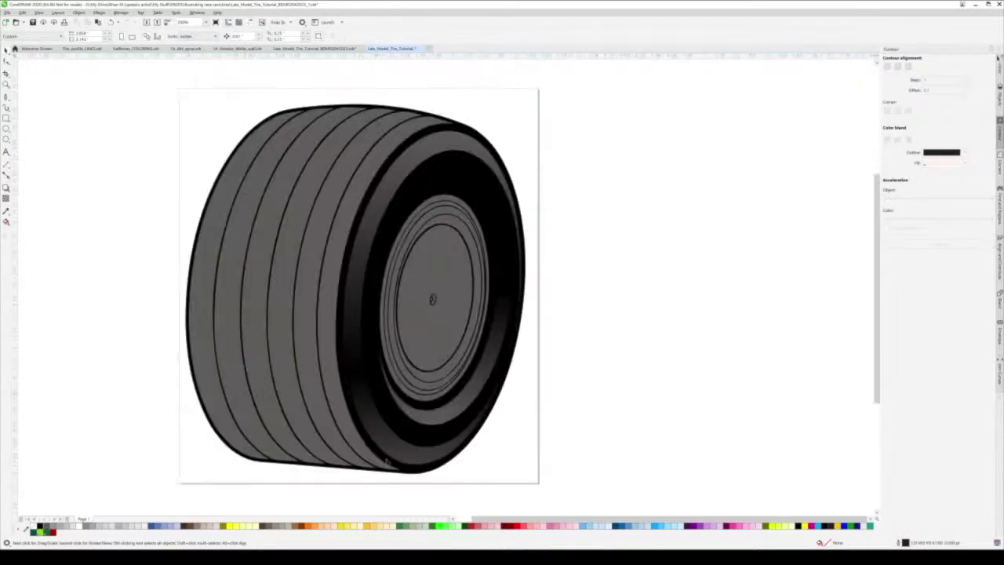
Recolor the thin ring along the sidewall's outer edge burnt orange
left_click(387, 463)
right_click(299, 527)
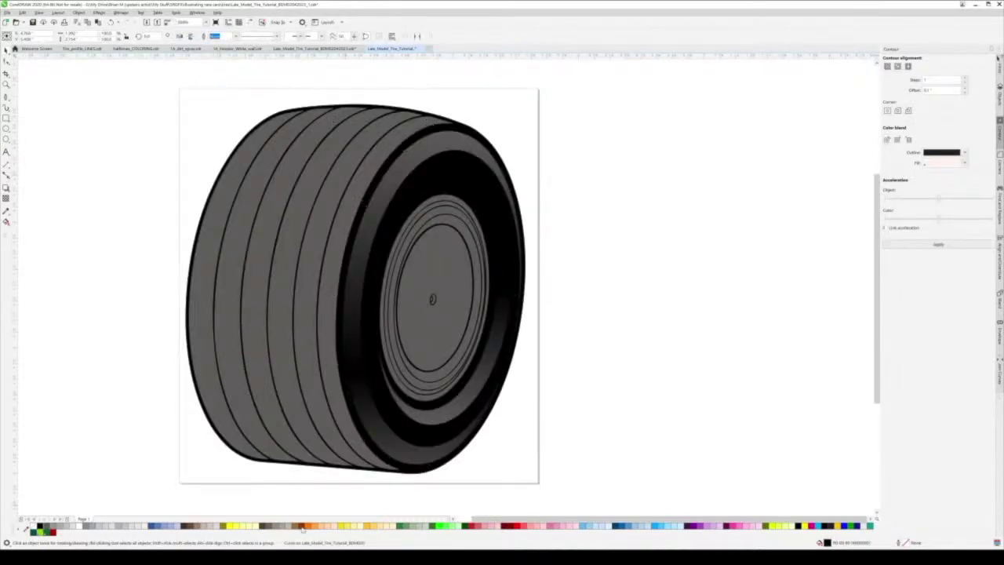
left_click(573, 422)
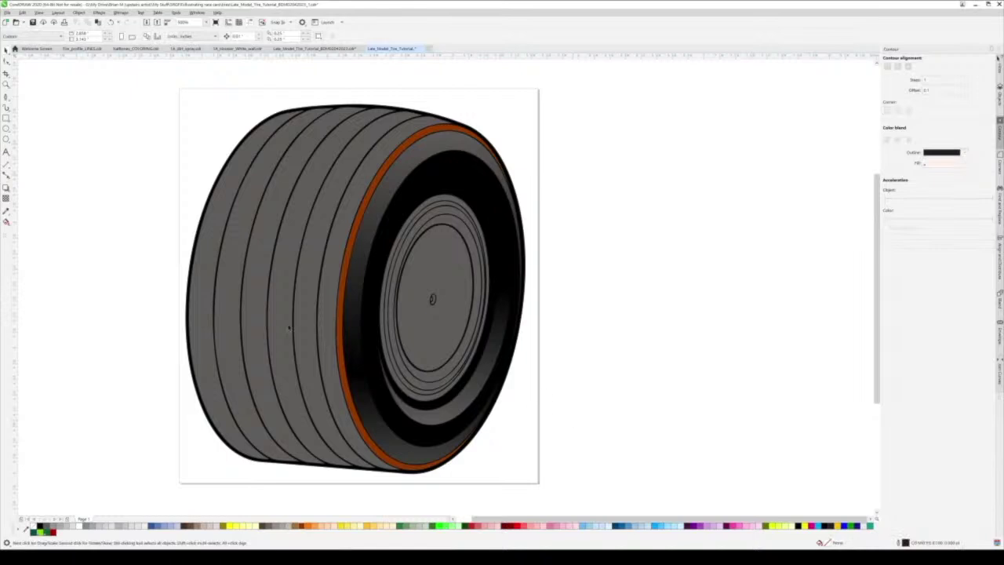
Select the tread strips, weld them into one shape and fill it with burnt orange
left_click(246, 160)
left_click(328, 191, "shift")
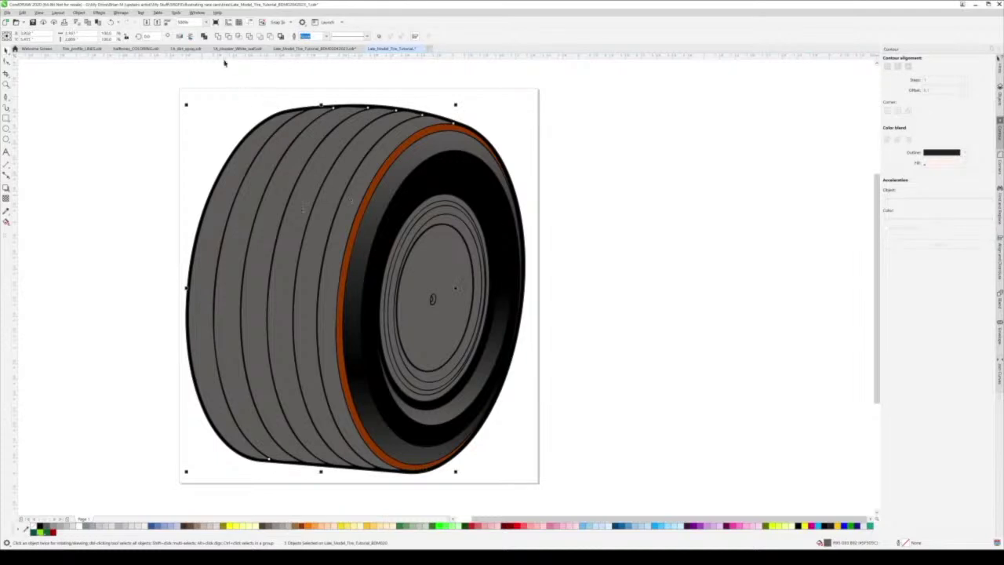
left_click(220, 36)
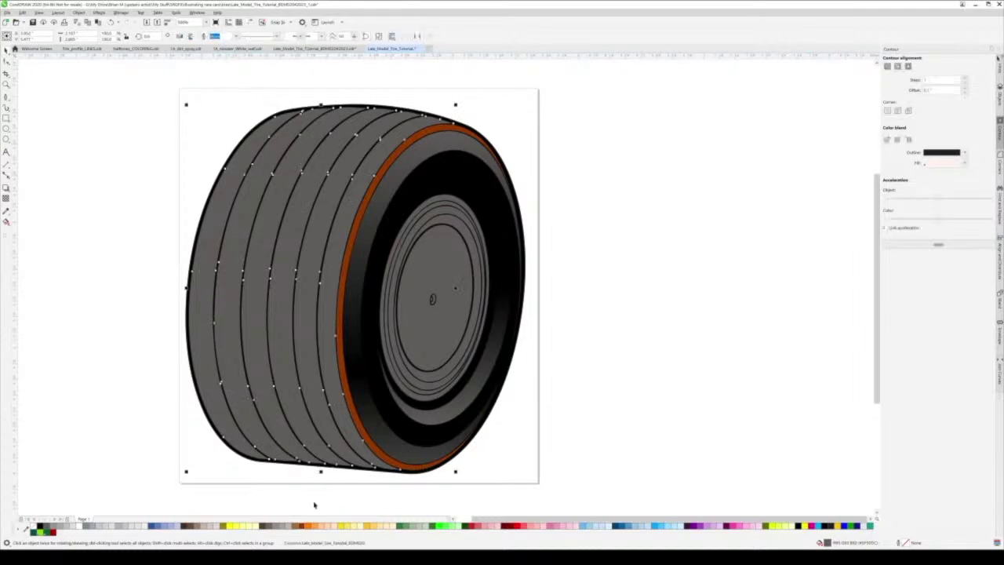
left_click(301, 527)
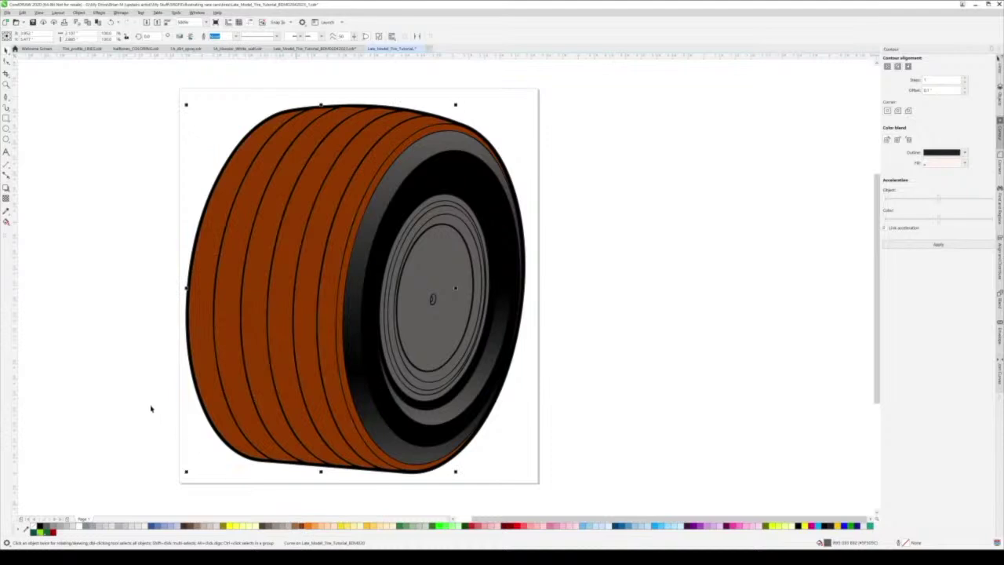
left_click(152, 408)
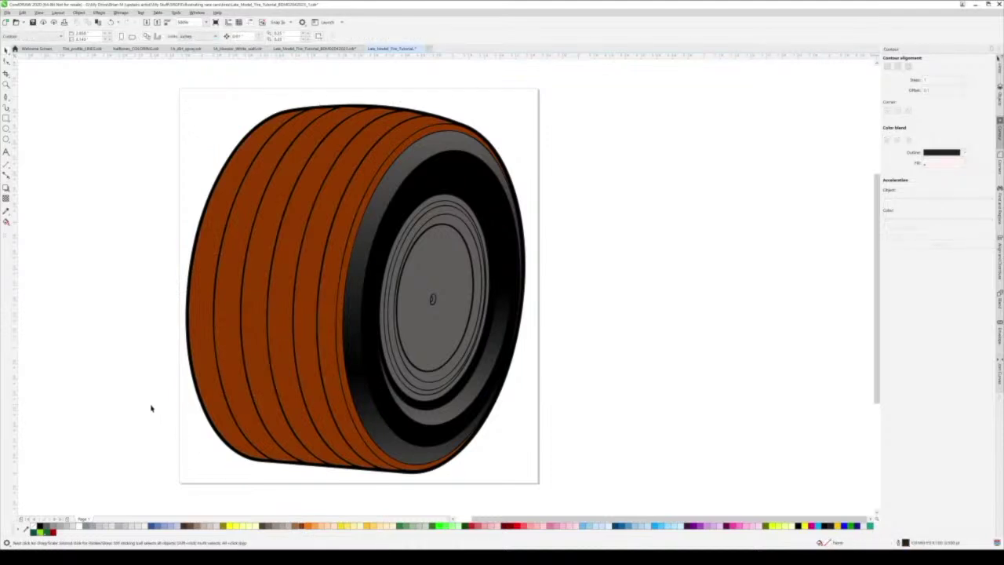
Apply a vertical linear gradient to the tread, from burnt orange at its upper edge to black just below its lower edge
left_click(311, 155)
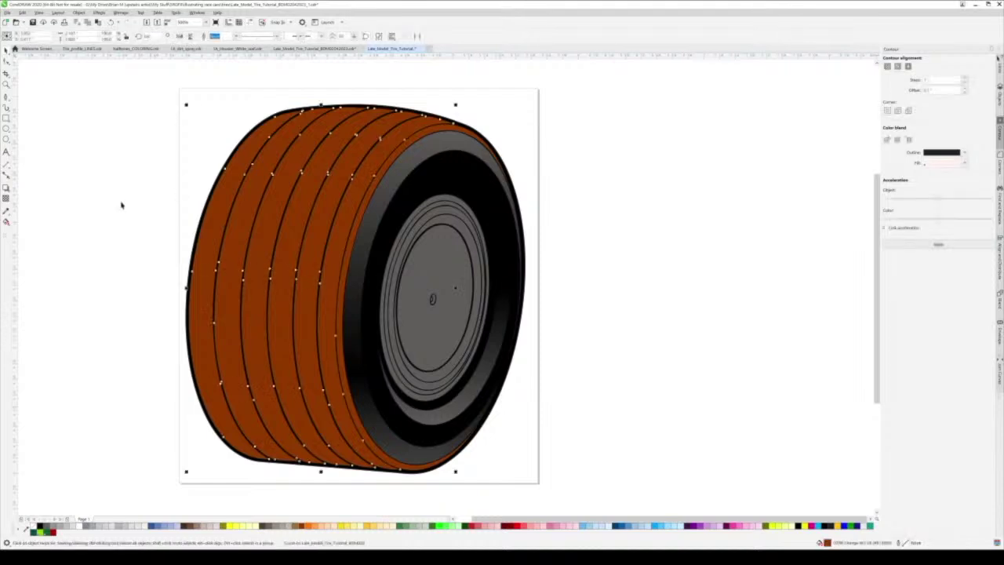
left_click(6, 222)
left_click_drag(328, 115, 328, 466)
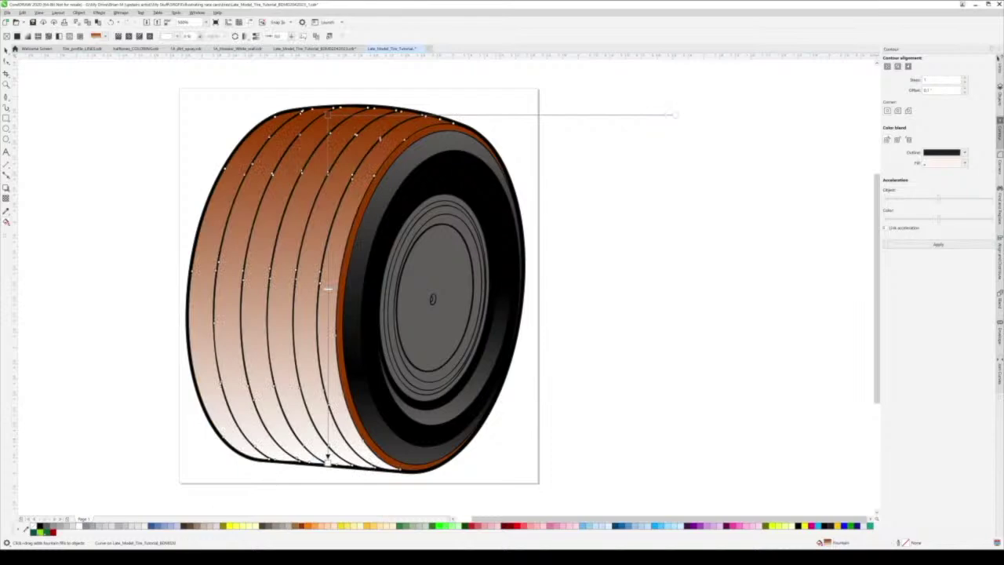
left_click(40, 526)
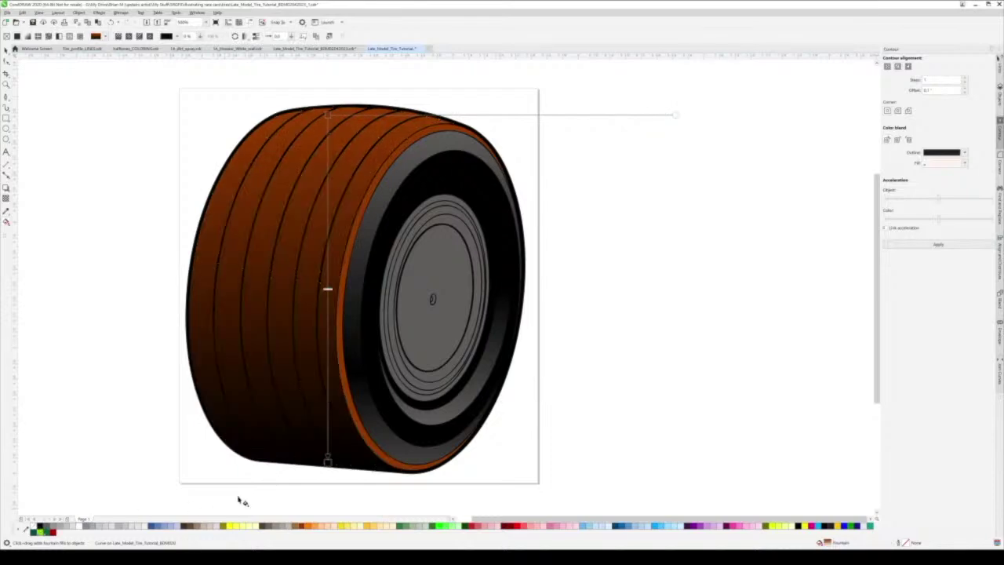
left_click_drag(328, 463, 328, 474)
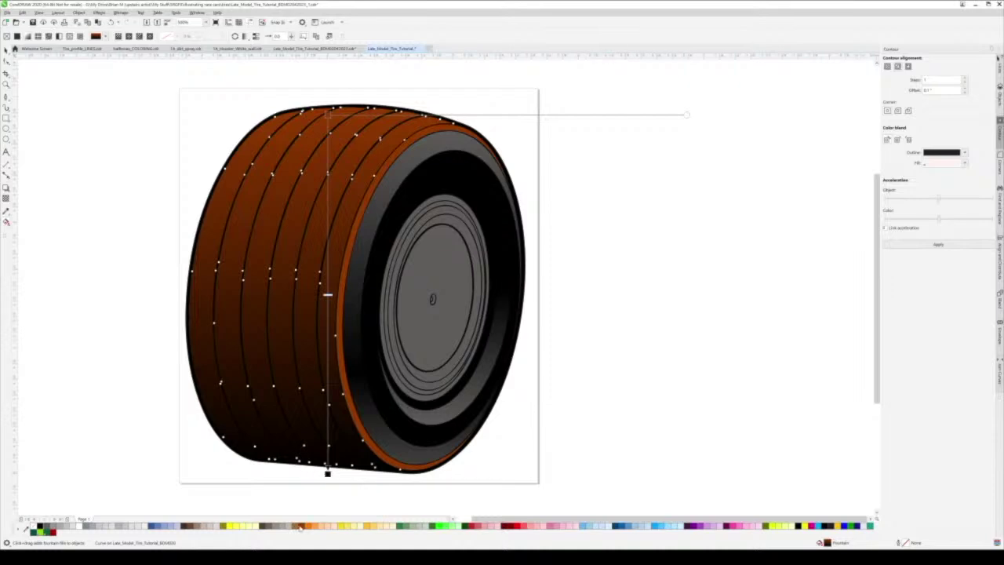
Add a burnt orange color stop near the middle of the tread gradient and a golden yellow highlight stop above it
key("Escape")
left_click(329, 271)
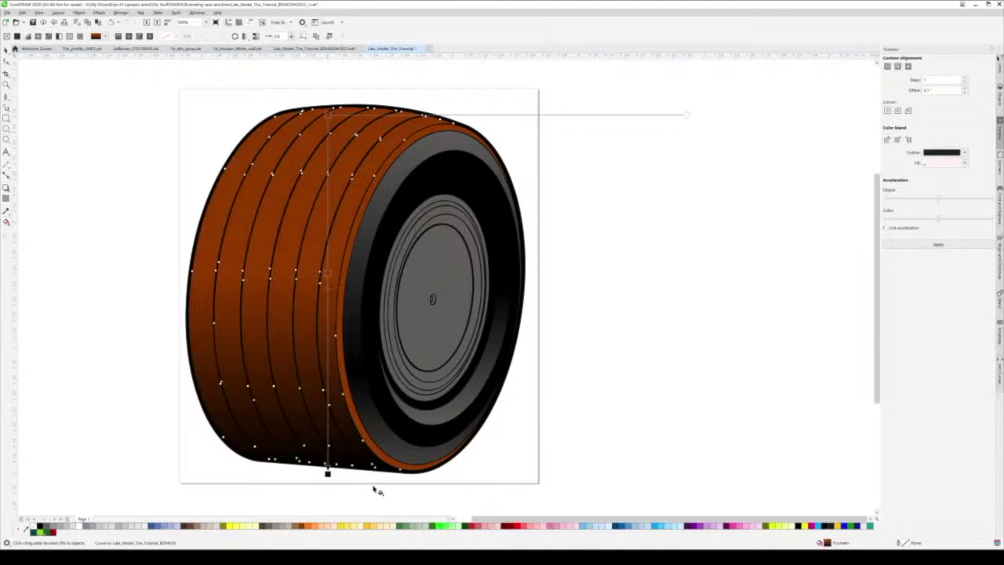
left_click_drag(362, 226, 328, 197)
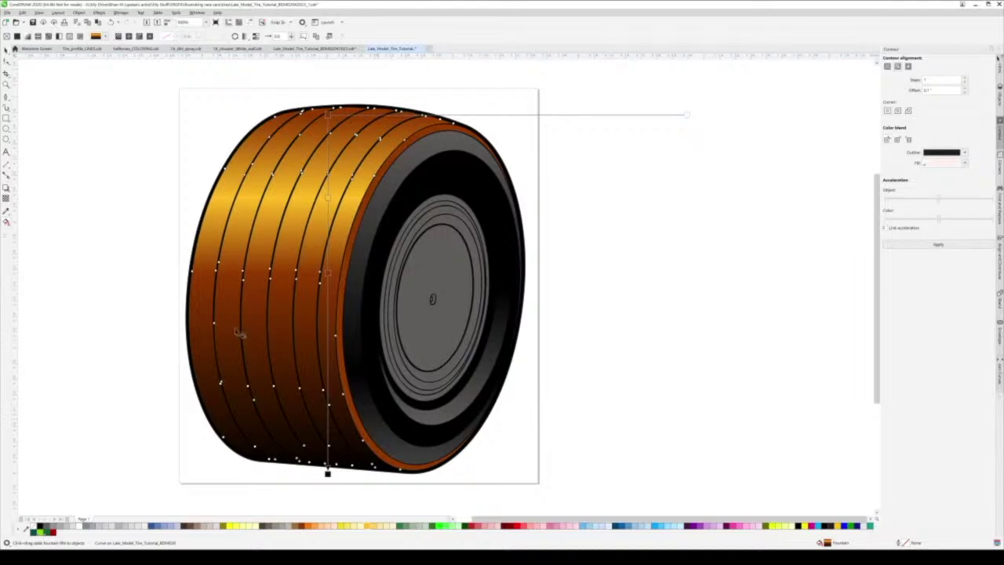
Give the thin ring along the sidewall's outer edge the same orange, gold and black gradient as the tread
left_click(7, 49)
left_click(99, 168)
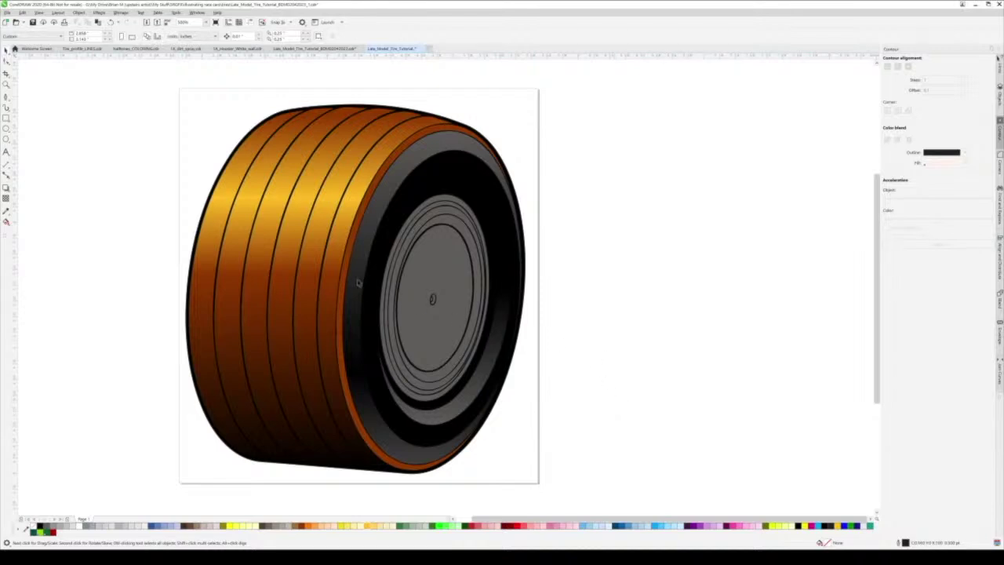
left_click(347, 261)
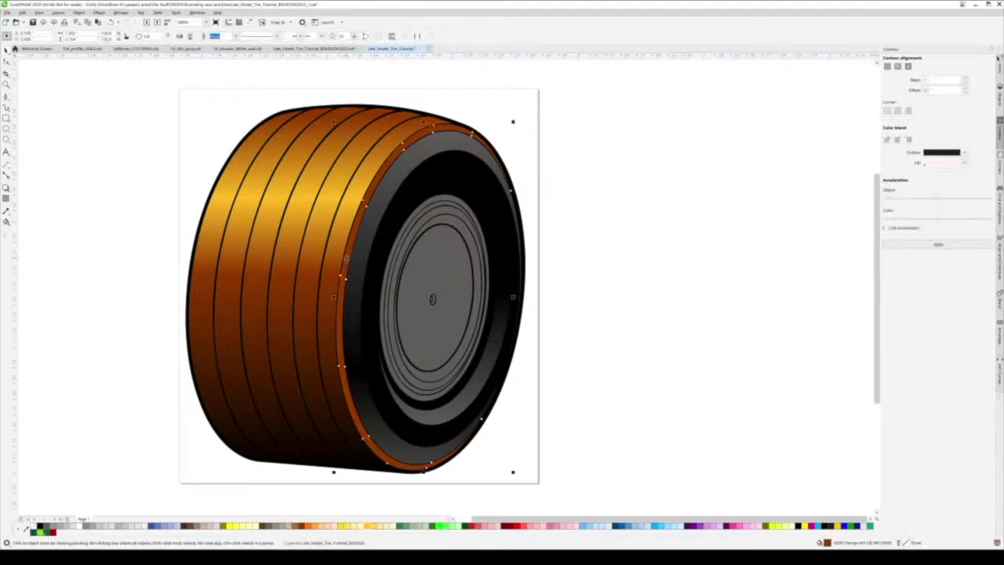
left_click(628, 394)
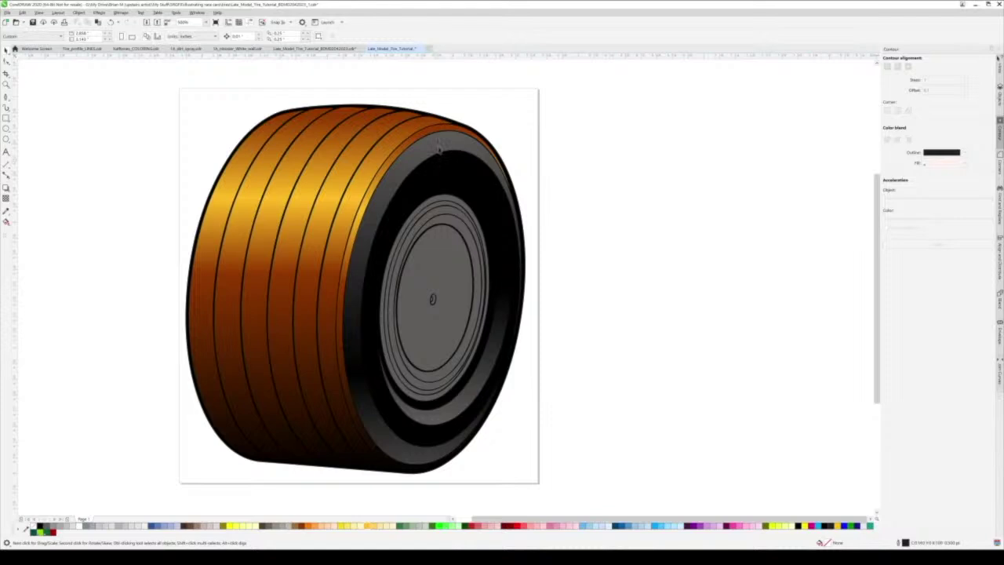
Recolor both ends of the outer sidewall gradient burnt orange and extend its lower end slightly further below the tire
left_click(440, 149)
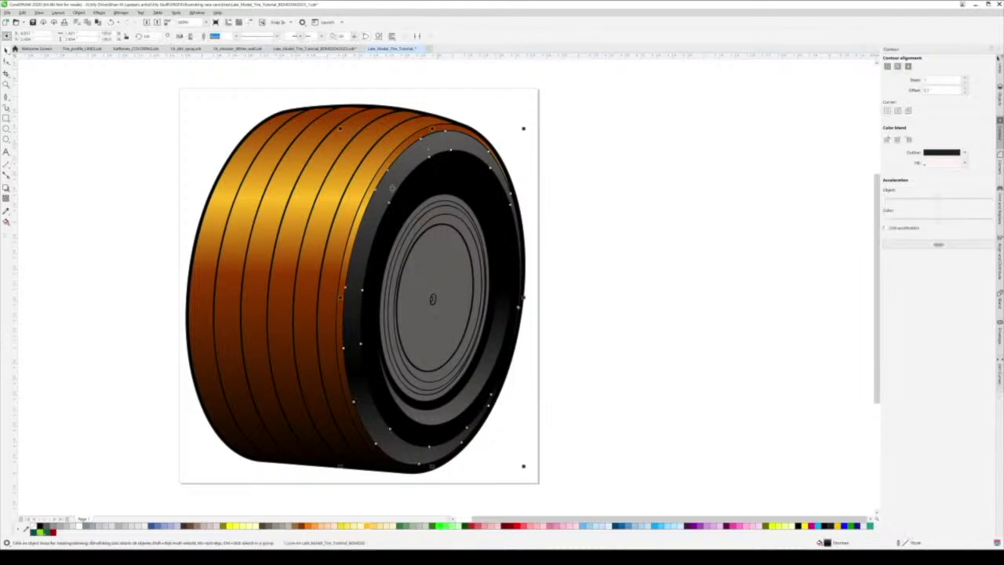
left_click(6, 211)
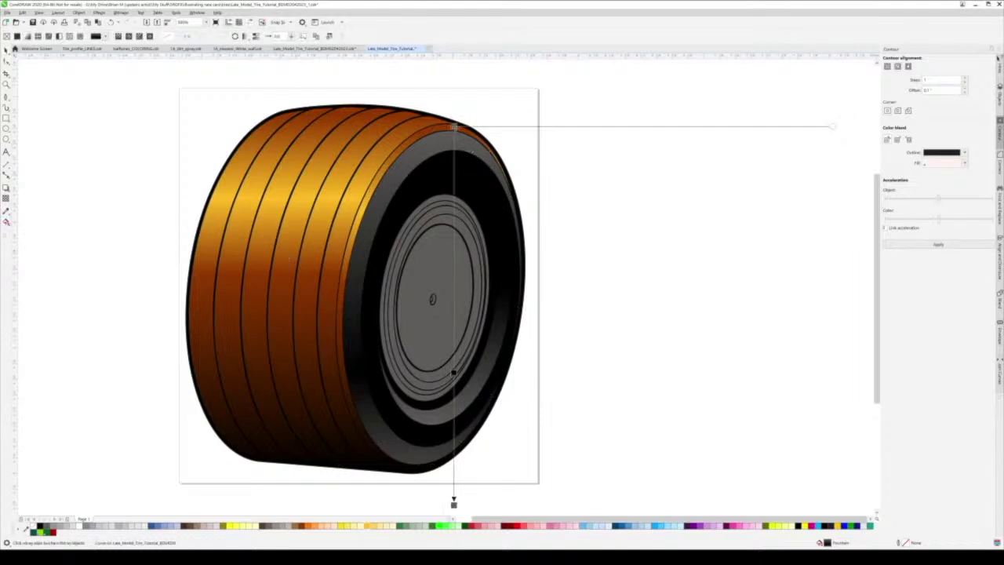
left_click(455, 126)
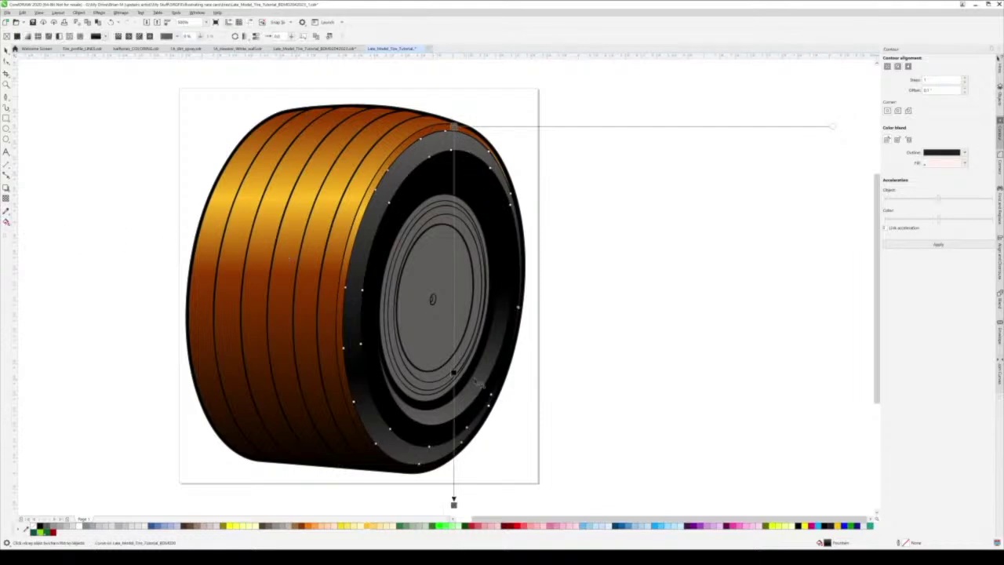
left_click(303, 531)
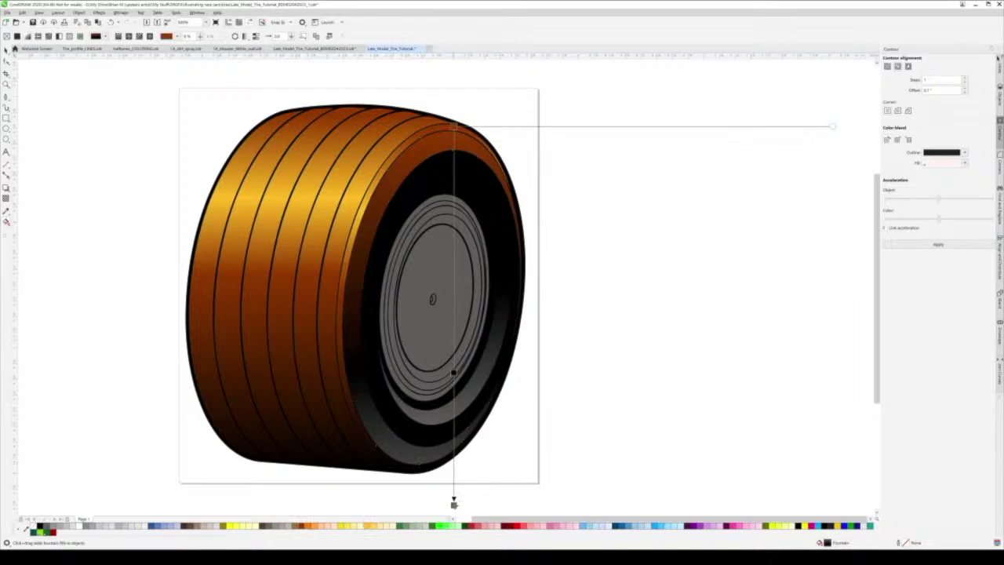
left_click(301, 527)
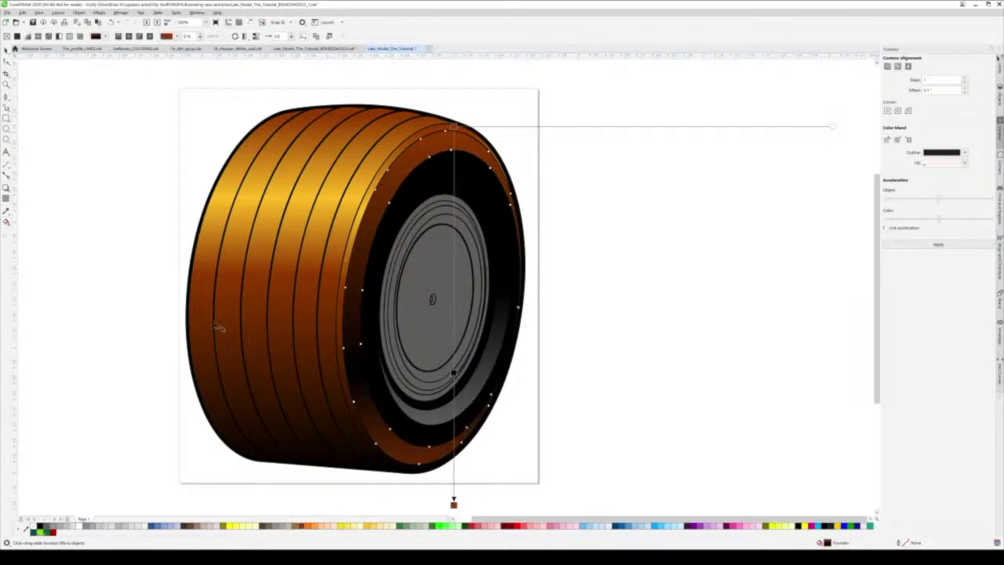
left_click_drag(453, 505, 454, 508)
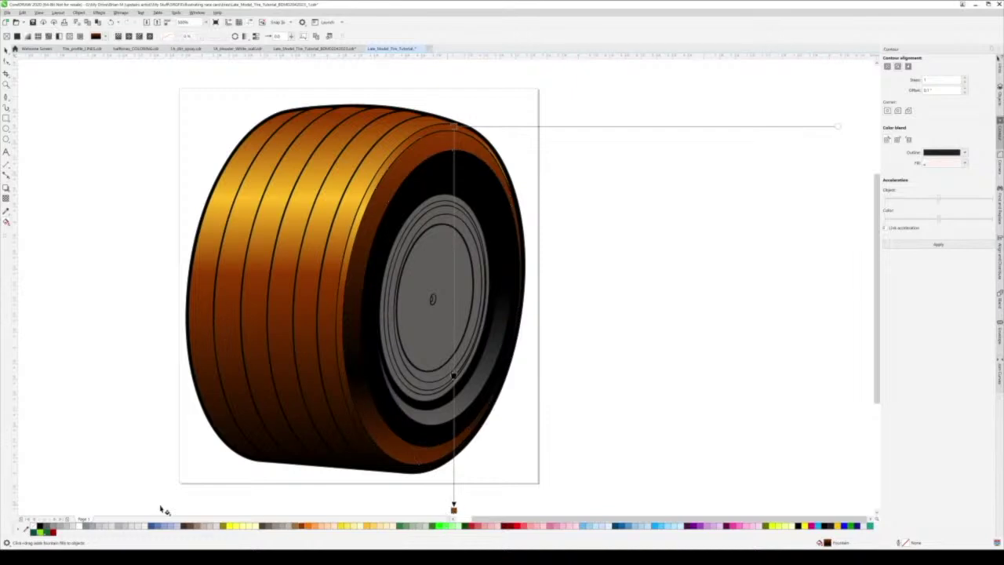
Add a second black color stop above the existing one in the outer sidewall gradient and move the lower black stop to 72%
left_click_drag(41, 527, 454, 285)
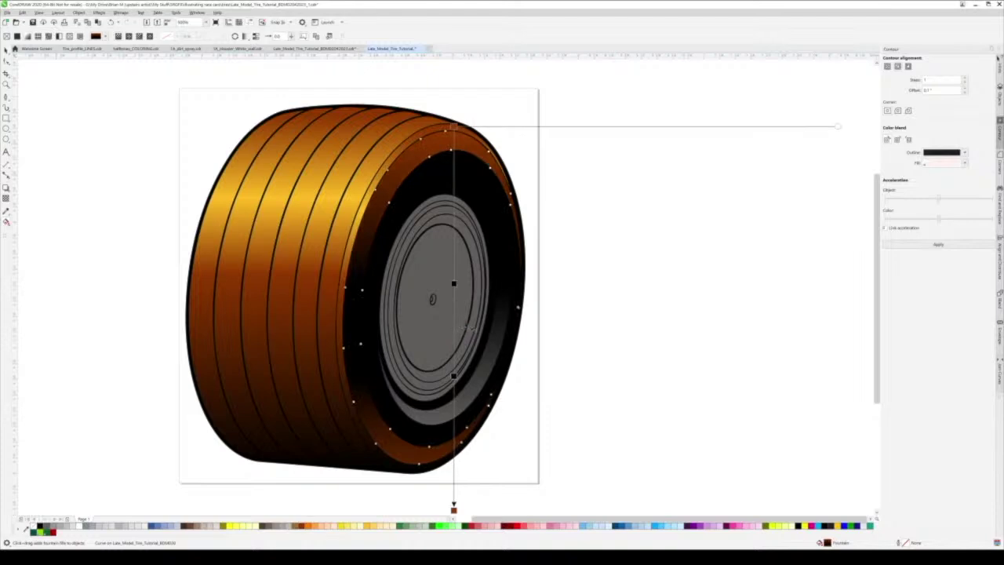
left_click_drag(454, 376, 454, 403)
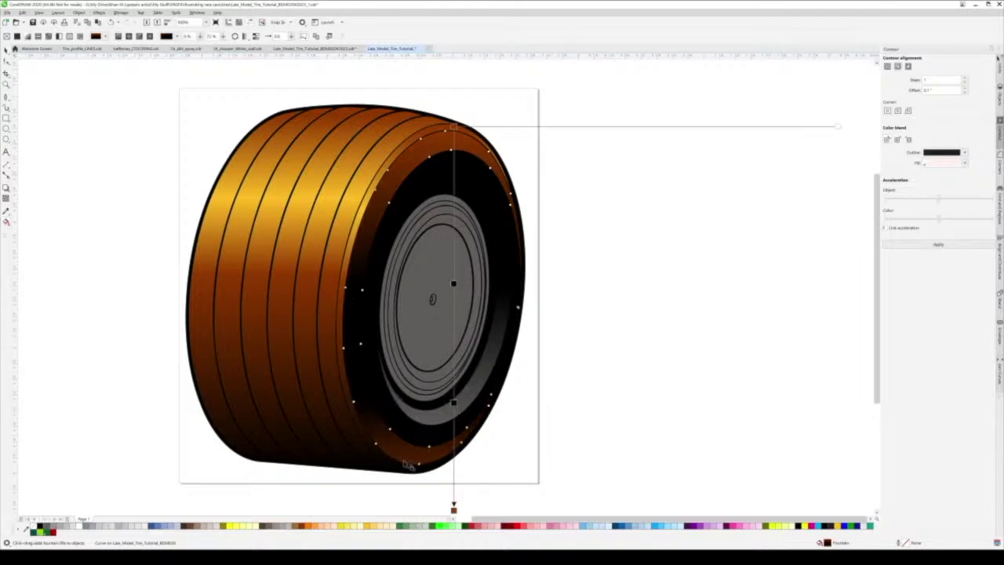
left_click(6, 50)
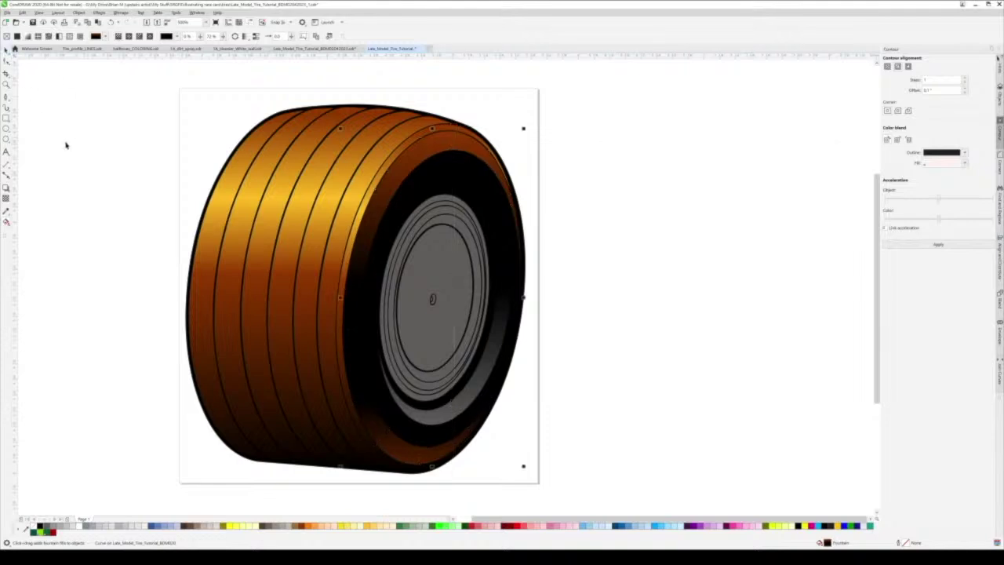
Try a slightly offset copy of the tread with a flat burnt orange fill to highlight the grooves, and undo the recoloring
scroll(353, 291, "down", 3)
scroll(340, 308, "up", 3)
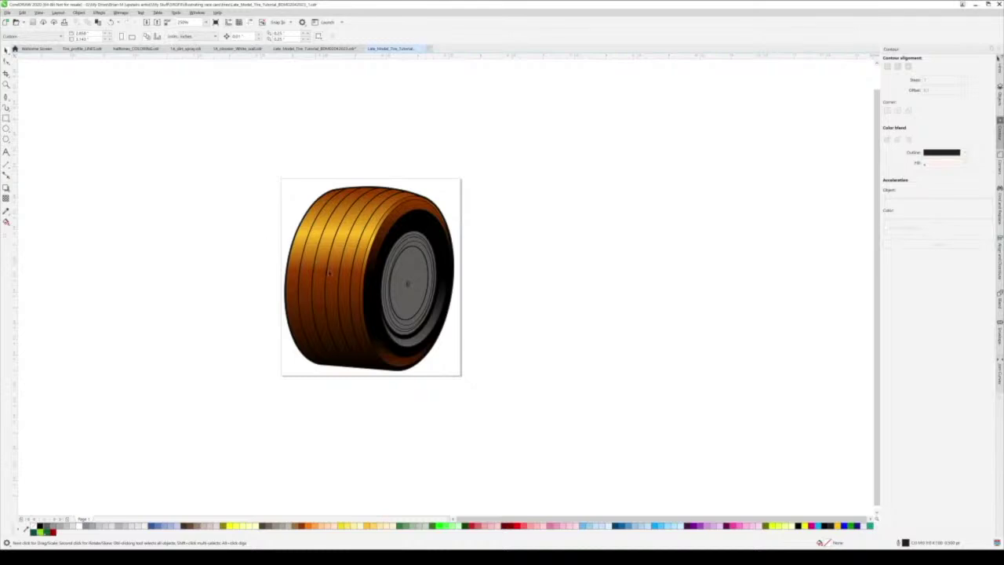
scroll(328, 250, "up", 4)
left_click(328, 249)
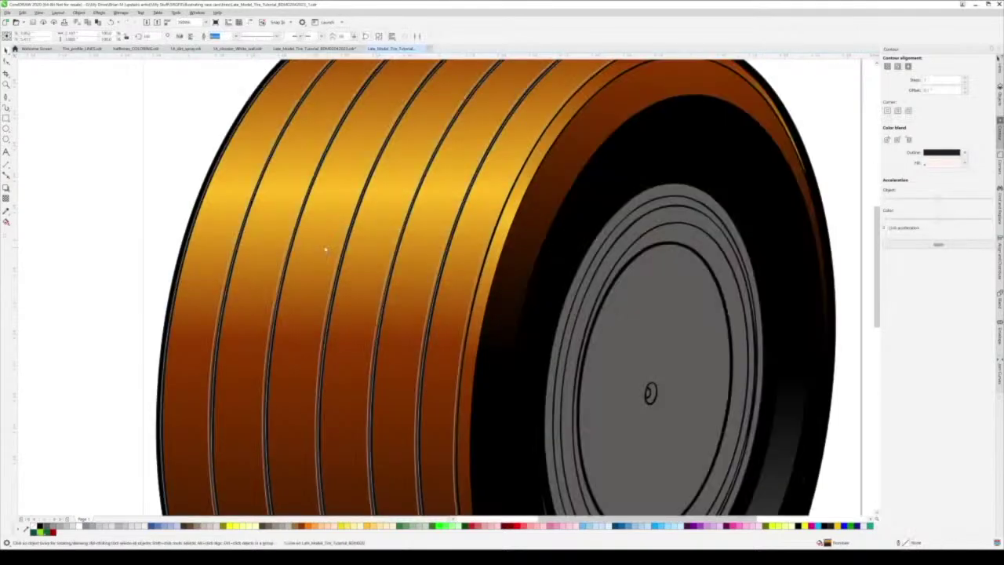
key("Delete")
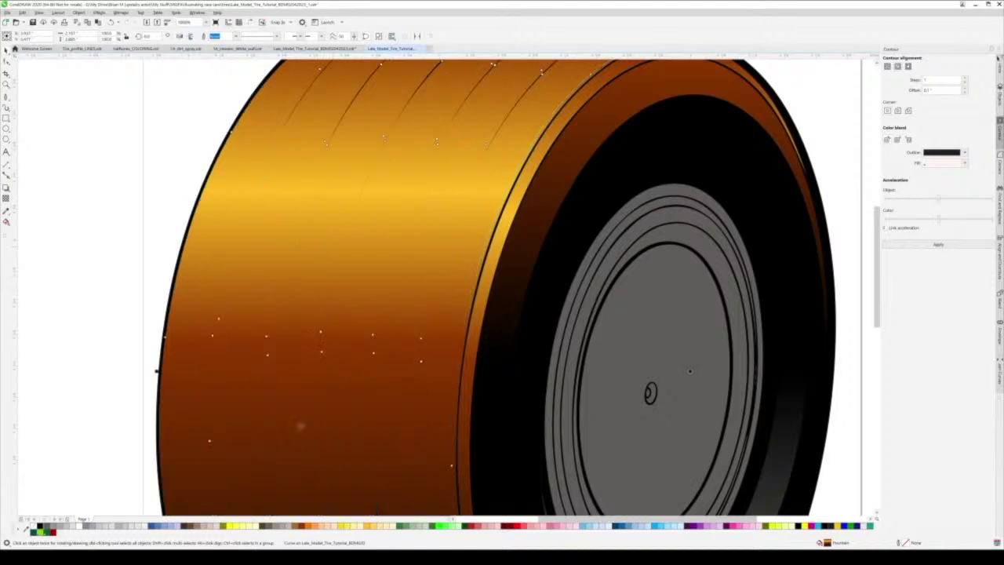
left_click(298, 527)
left_click(307, 527)
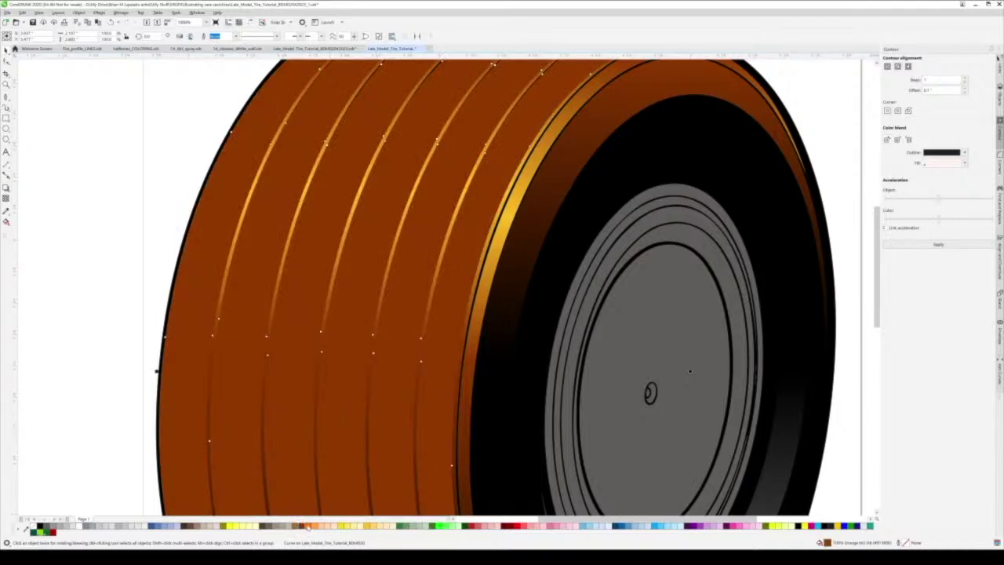
scroll(328, 385, "down", 4)
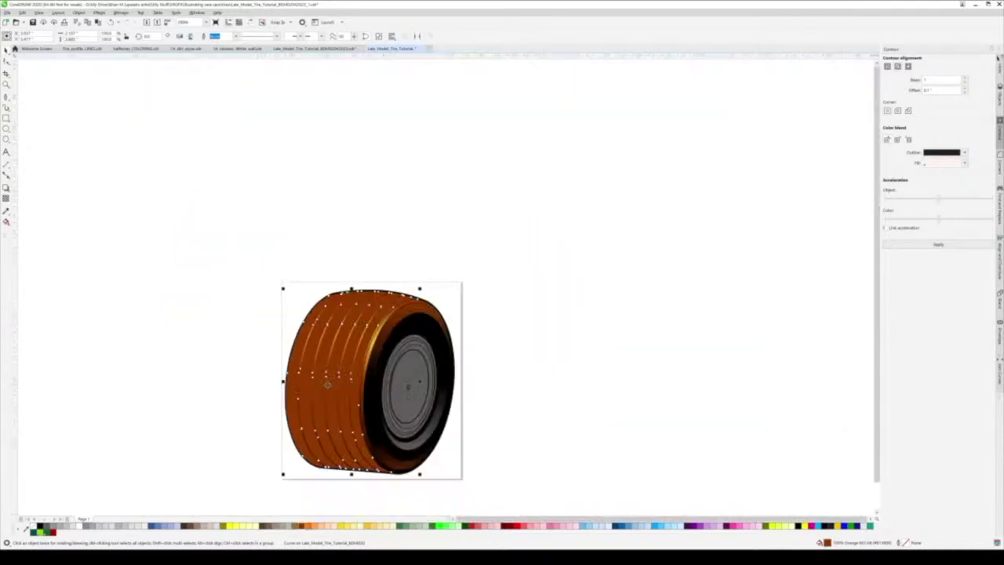
key("ctrl+z")
key("ctrl+z")
left_click(515, 448)
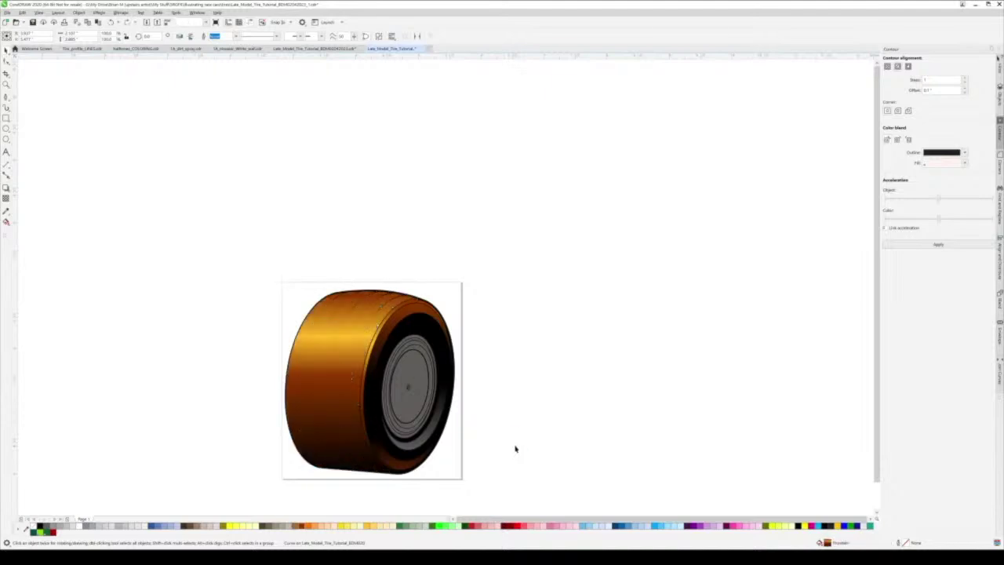
Try burnt orange highlights along the tread grooves using an offset tread copy behind the gradient, check them and remove them
scroll(327, 338, "up", 4)
left_click(327, 339)
scroll(332, 366, "down", 4)
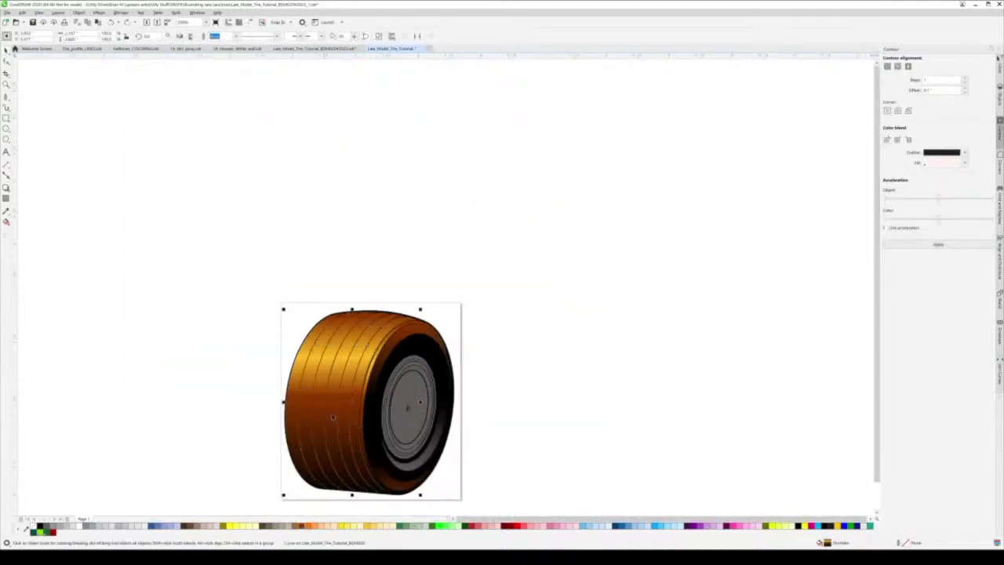
scroll(332, 404, "up", 2)
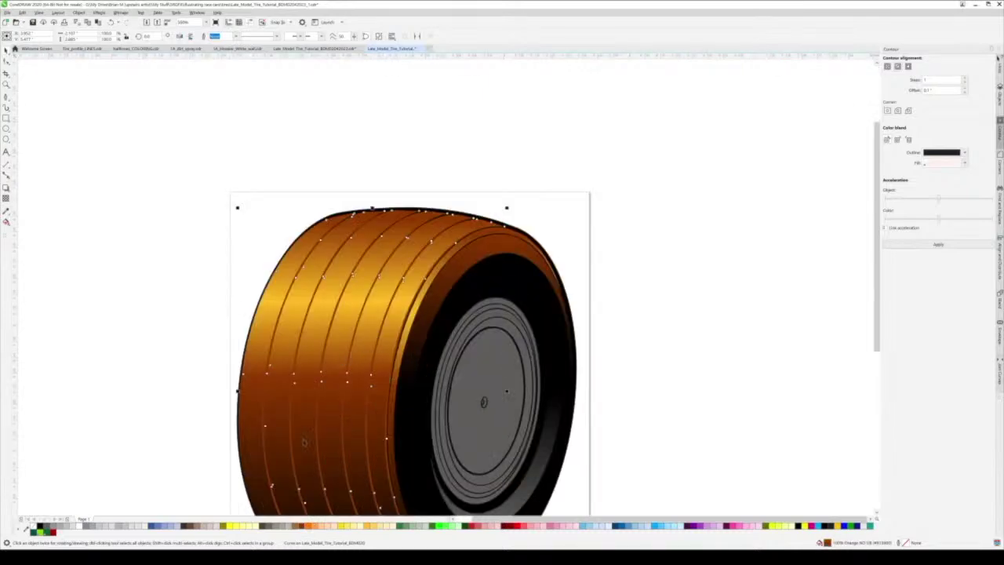
scroll(323, 397, "up", 2)
scroll(313, 381, "down", 2)
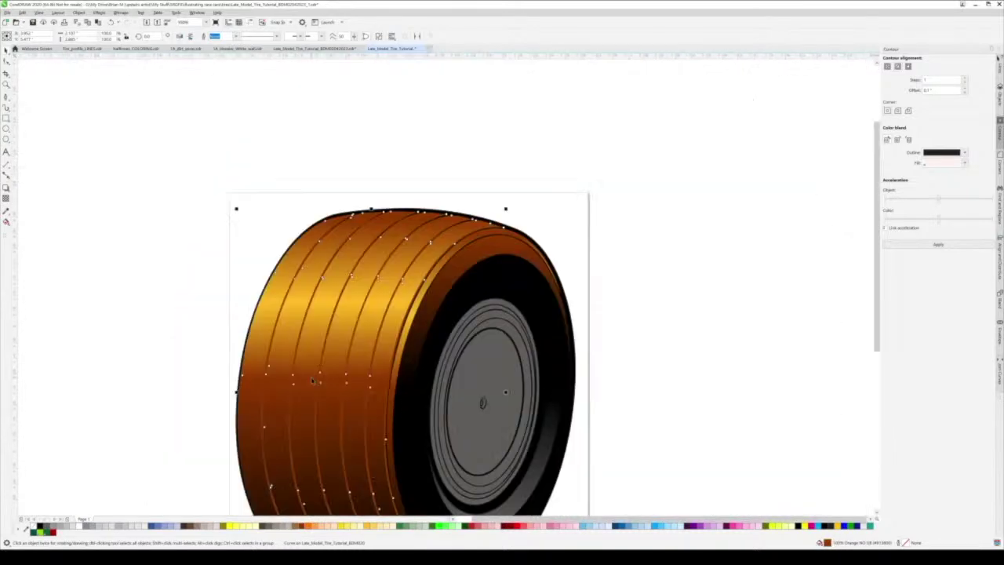
scroll(310, 378, "down", 2)
scroll(310, 423, "up", 2)
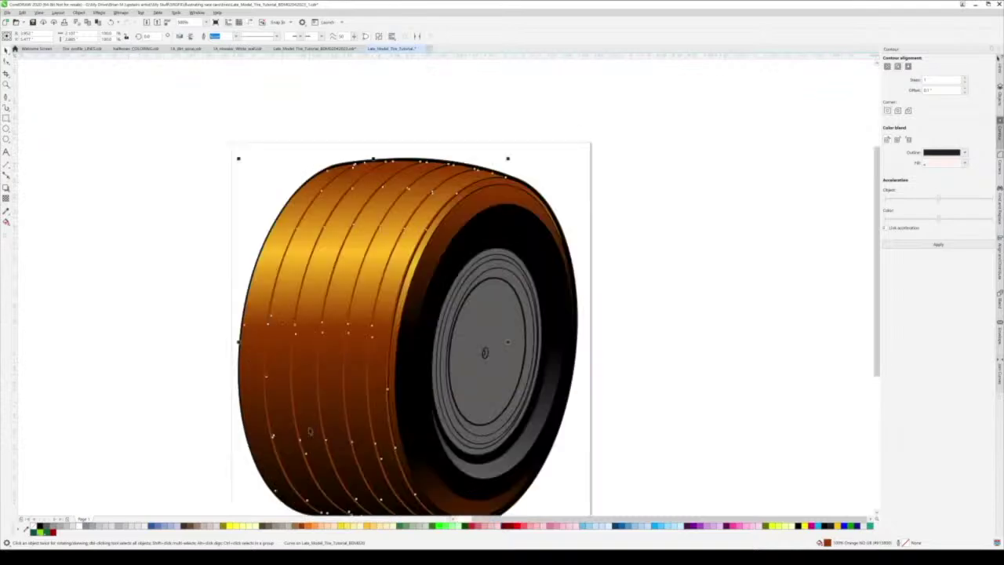
left_click(191, 394)
scroll(345, 377, "down", 2)
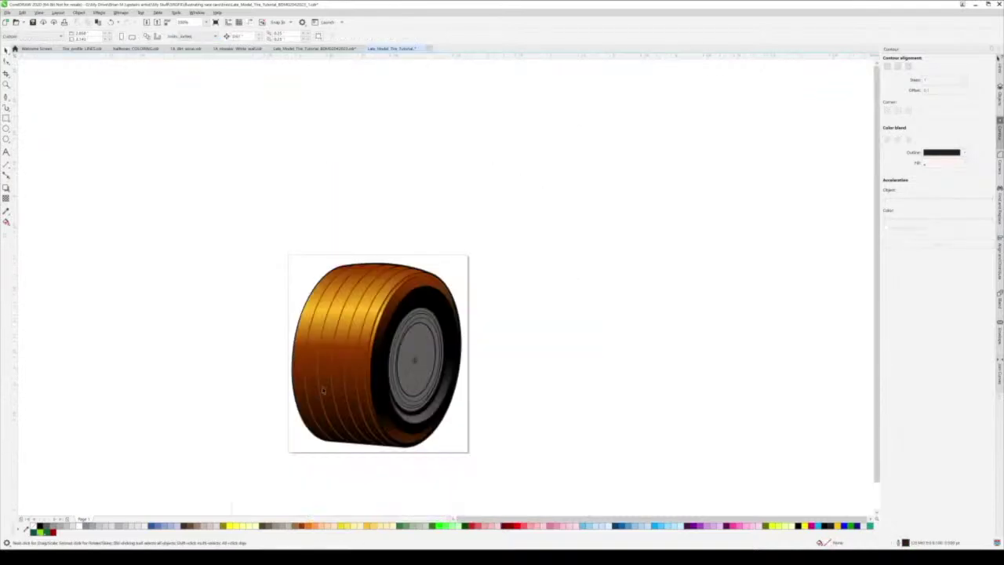
scroll(323, 390, "up", 2)
left_click(310, 401)
key("Delete")
key("ctrl+z")
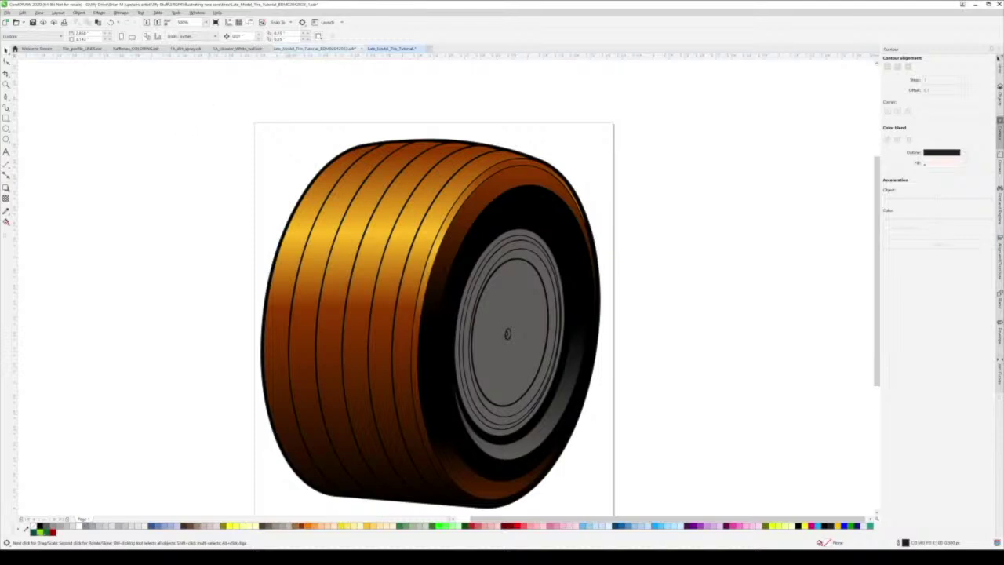
Switch to the halftones_COLORING document and copy its tilted two-sided halftone fade together with the square halftone fade beside it
left_click(136, 50)
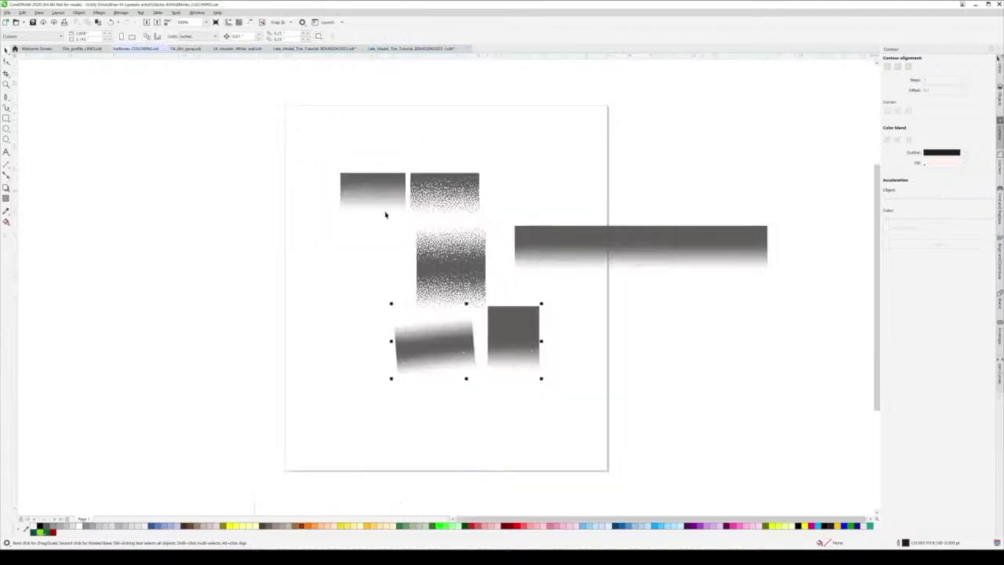
left_click(445, 355)
left_click(515, 346, "shift")
scroll(514, 349, "up", 2)
scroll(511, 353, "down", 3)
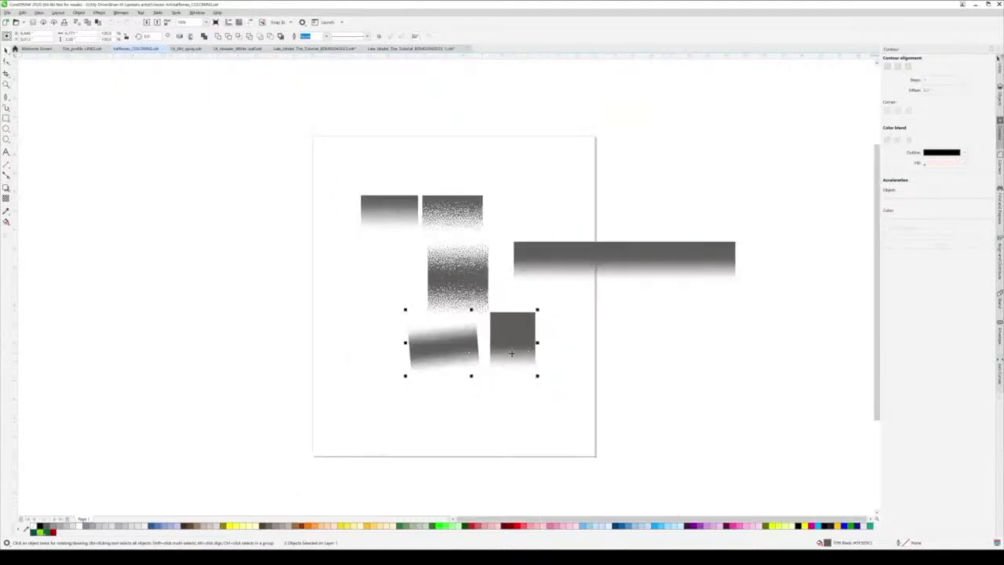
Paste the two halftones into the tire document, place the tilted one left of the tire and the square one right of it
left_click(382, 48)
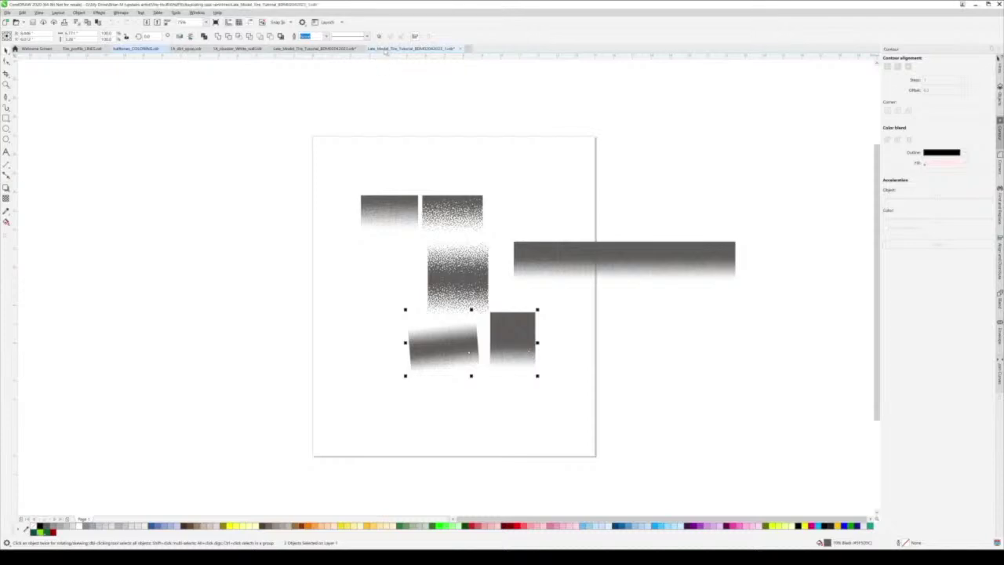
key("ctrl+v")
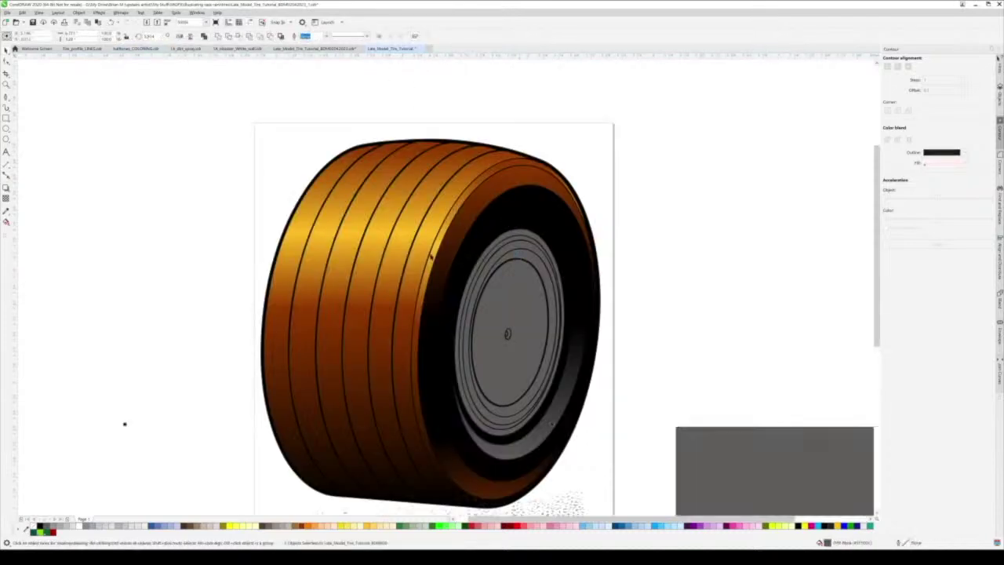
scroll(431, 259, "down", 2)
left_click_drag(597, 368, 702, 214)
left_click_drag(456, 439, 272, 204)
left_click(754, 187)
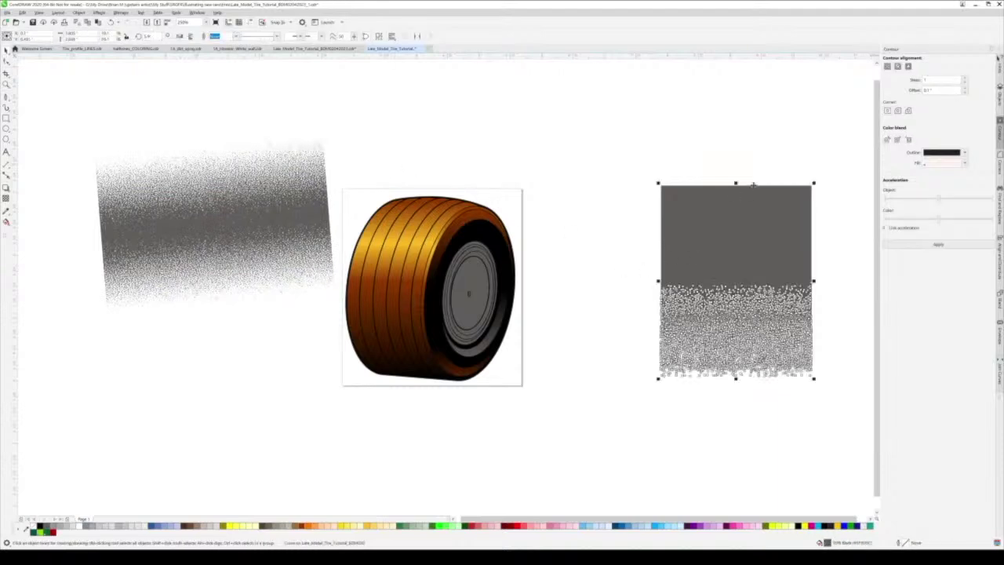
Mirror the square halftone vertically, place it over the lower half of the tire tread and intersect it with the tread
left_click_drag(736, 183, 411, 366)
scroll(400, 264, "up", 2)
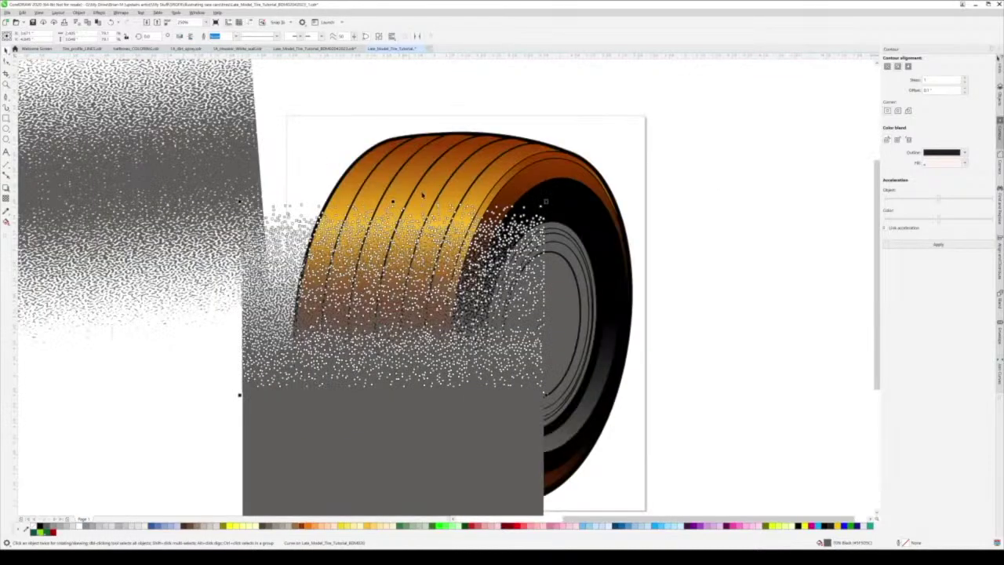
left_click(422, 196, "shift")
left_click(240, 37)
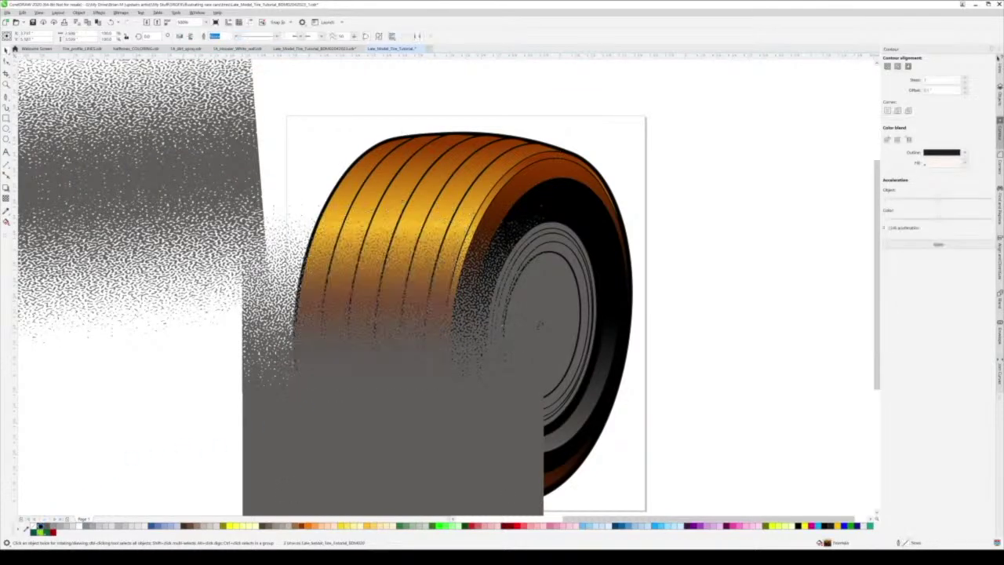
Color the intersected halftone on the lower tread black and move the original square halftone off beside the tire
scroll(175, 445, "down", 2)
left_click_drag(251, 466, 484, 400)
scroll(282, 397, "up", 2)
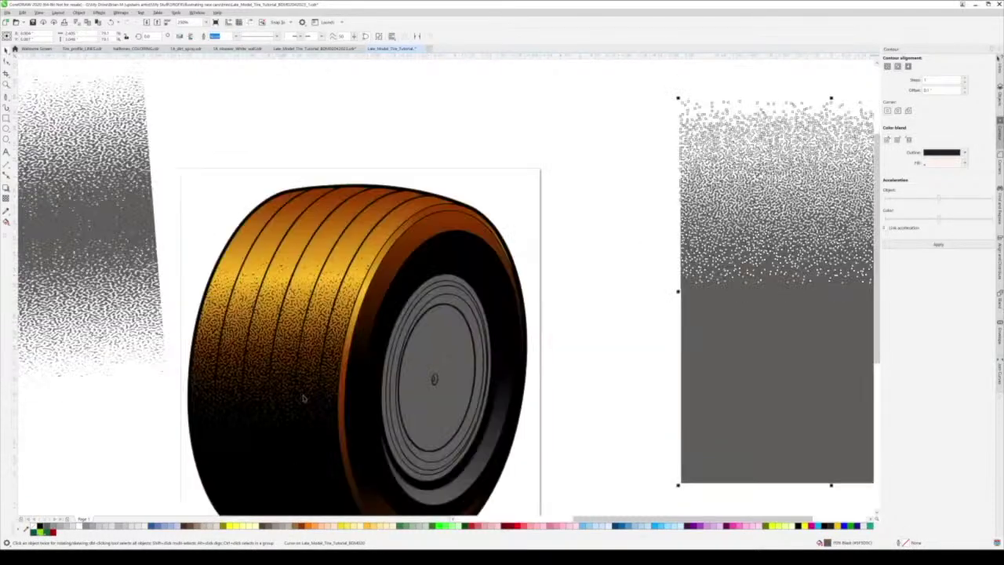
Try the tilted two-sided halftone across the upper tread, scaled down and rotated to follow the tire
scroll(303, 399, "down", 2)
left_click(218, 345)
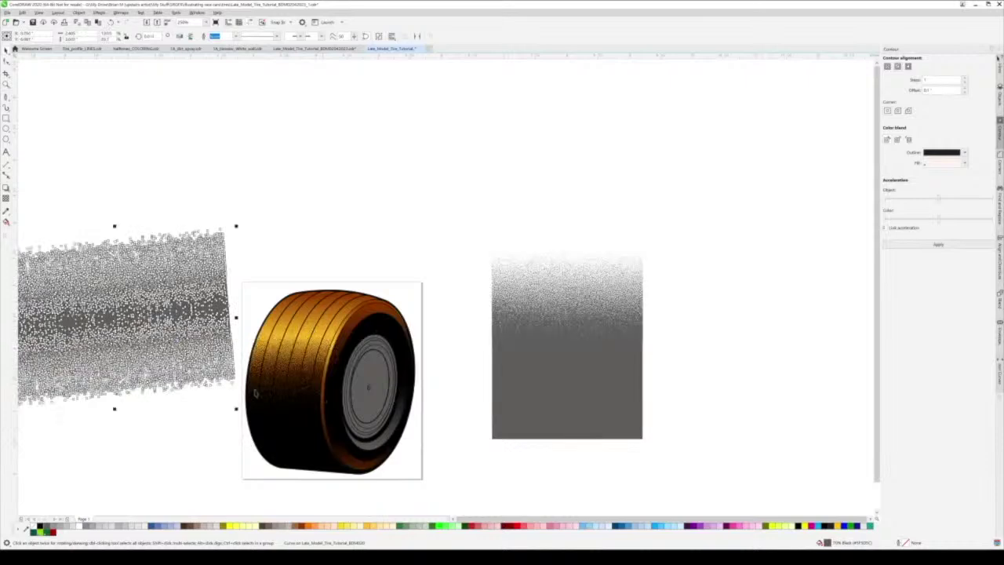
left_click_drag(236, 409, 171, 375)
left_click(169, 353)
left_click_drag(111, 336, 292, 351)
scroll(292, 351, "up", 3)
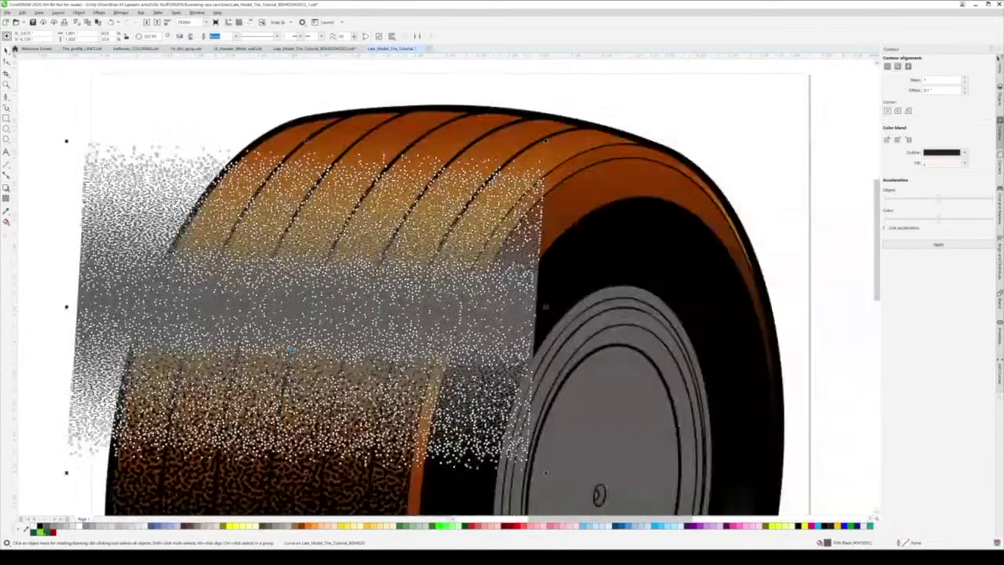
scroll(292, 351, "down", 3)
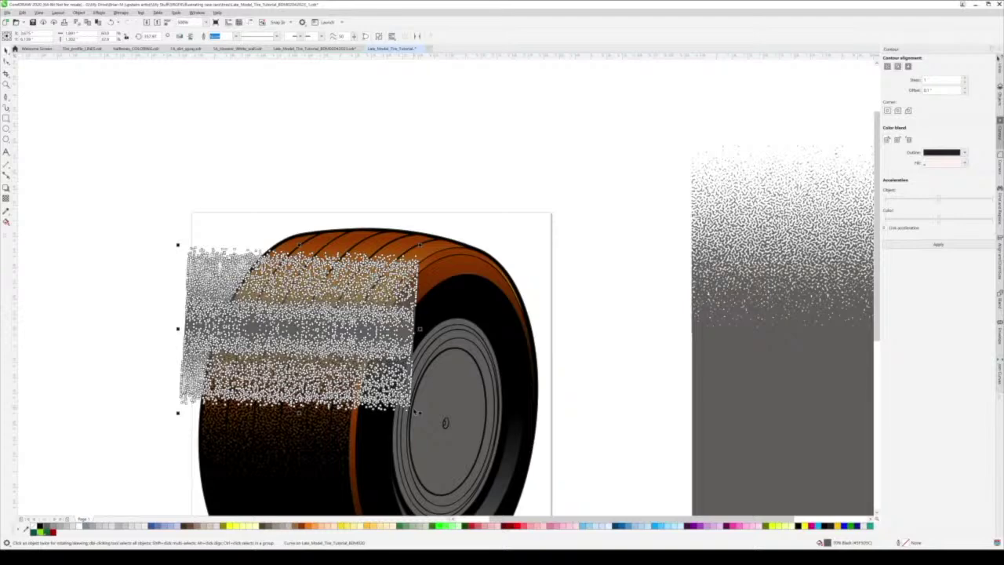
Take the tilted two-sided halftone off the tread and delete it
left_click_drag(324, 340, 221, 309)
scroll(221, 309, "down", 3)
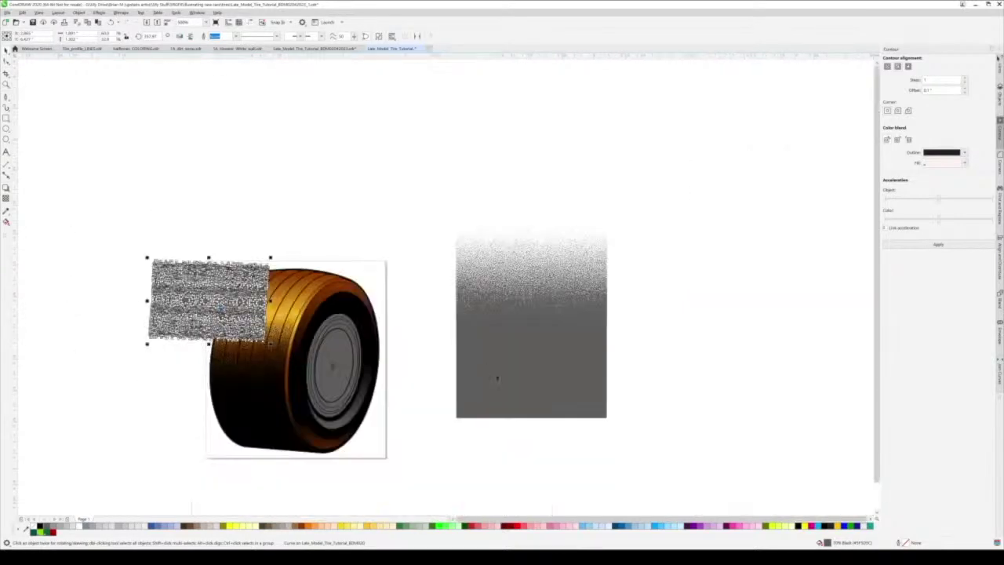
key("Delete")
Flip the square halftone so its solid part faces up, place it over the upper tread and intersect it with the tread
left_click(539, 401)
left_click_drag(531, 417, 267, 317)
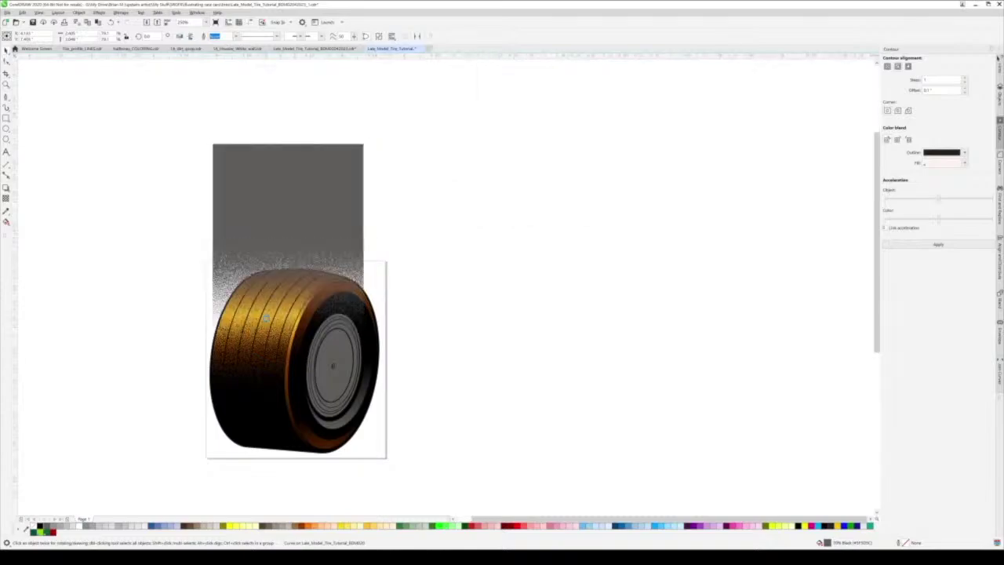
scroll(267, 317, "up", 5)
left_click(294, 311, "shift")
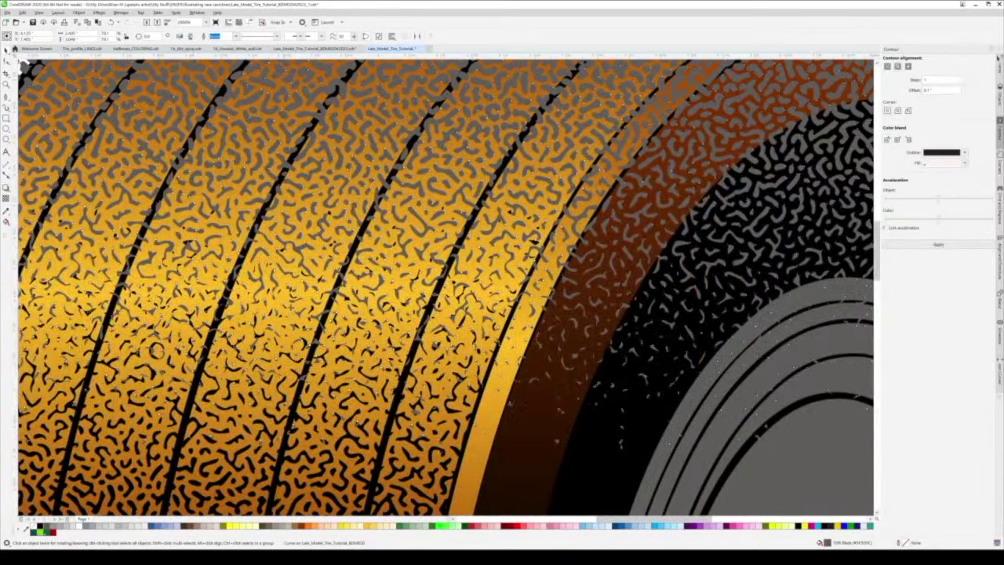
left_click(239, 36)
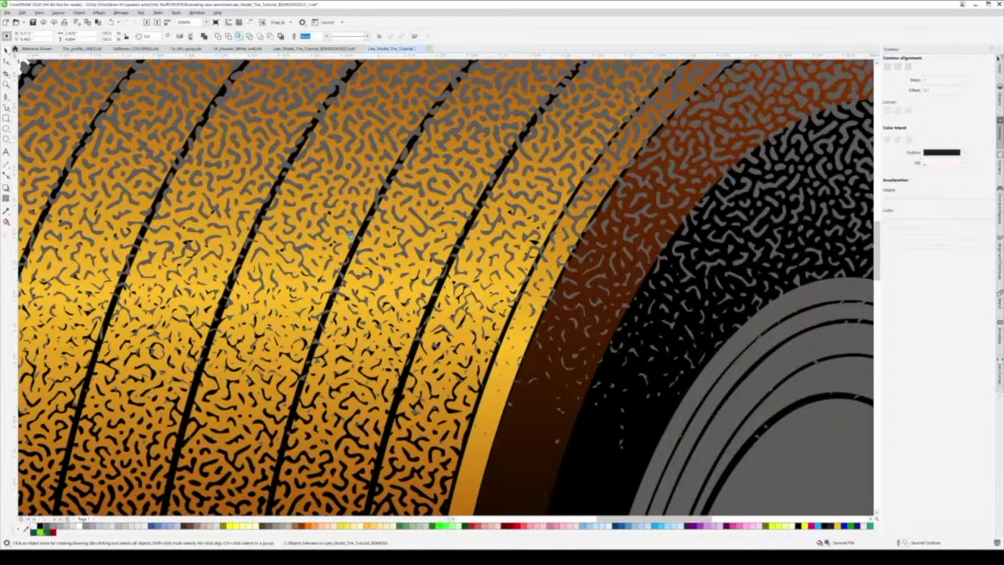
Move the original square halftone off the tire and color the intersected piece on the upper tread burnt orange
left_click(351, 236)
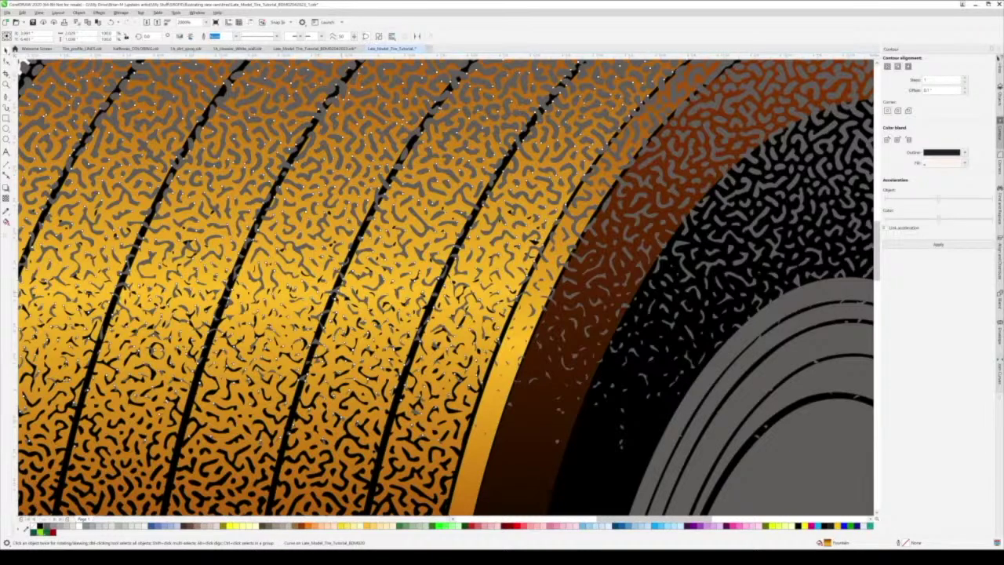
scroll(336, 288, "down", 6)
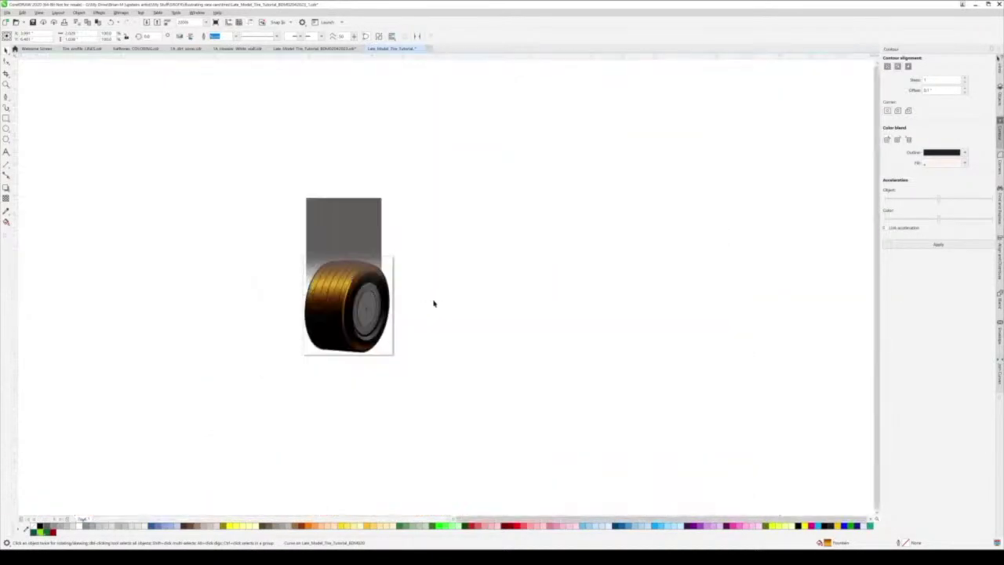
left_click_drag(329, 227, 439, 253)
left_click(445, 355)
scroll(346, 270, "up", 6)
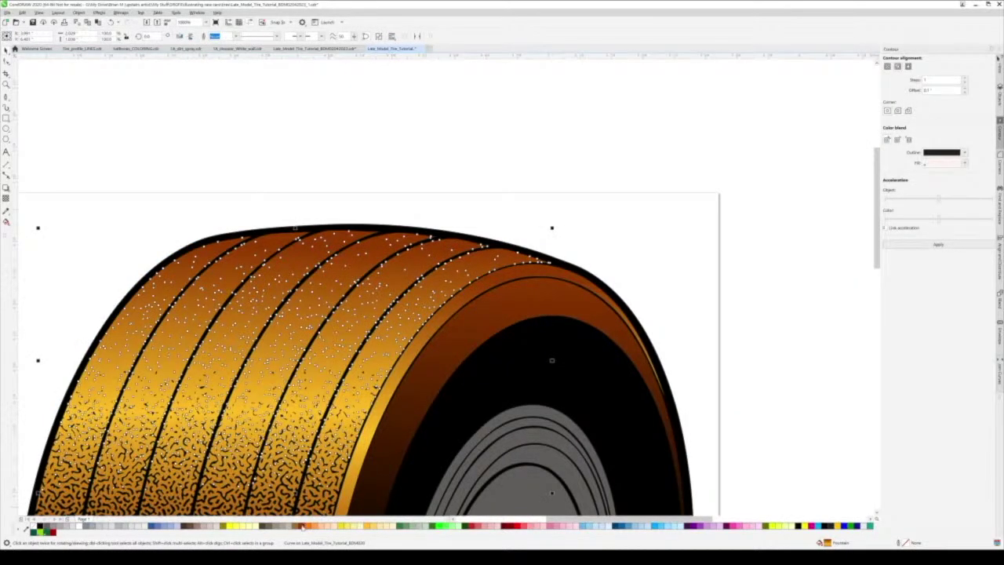
scroll(425, 362, "down", 3)
left_click(436, 244)
Delete the leftover square halftone beside the tire
scroll(399, 317, "down", 2)
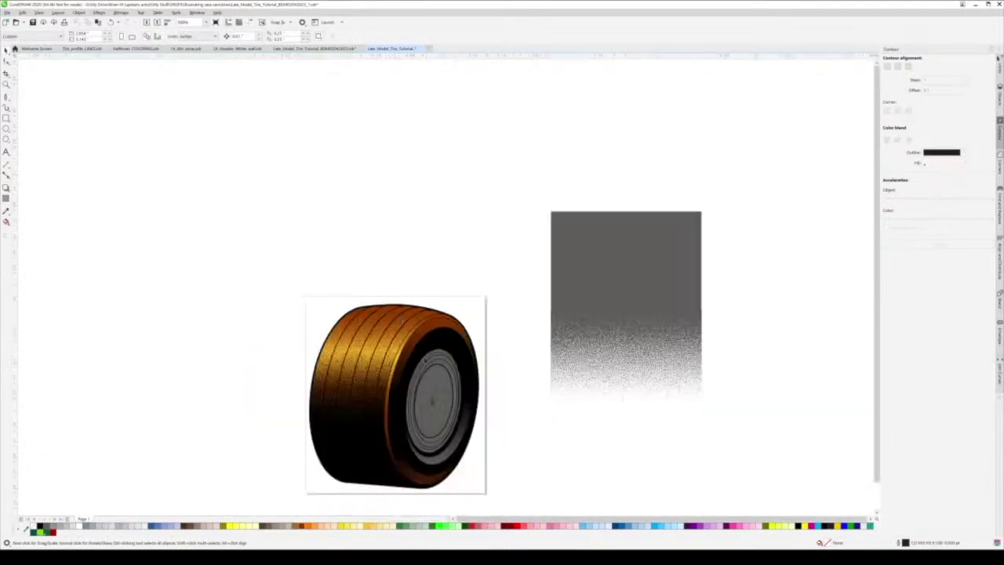
left_click(570, 350)
key("Delete")
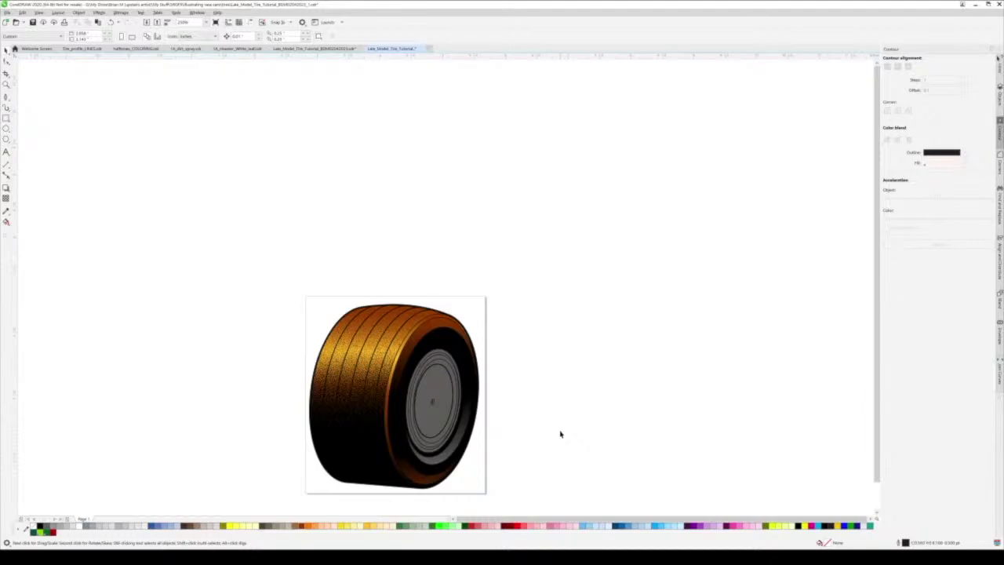
Examine the black and burnt orange halftone shading on the tread both close up and at full tire size
scroll(381, 369, "up", 3)
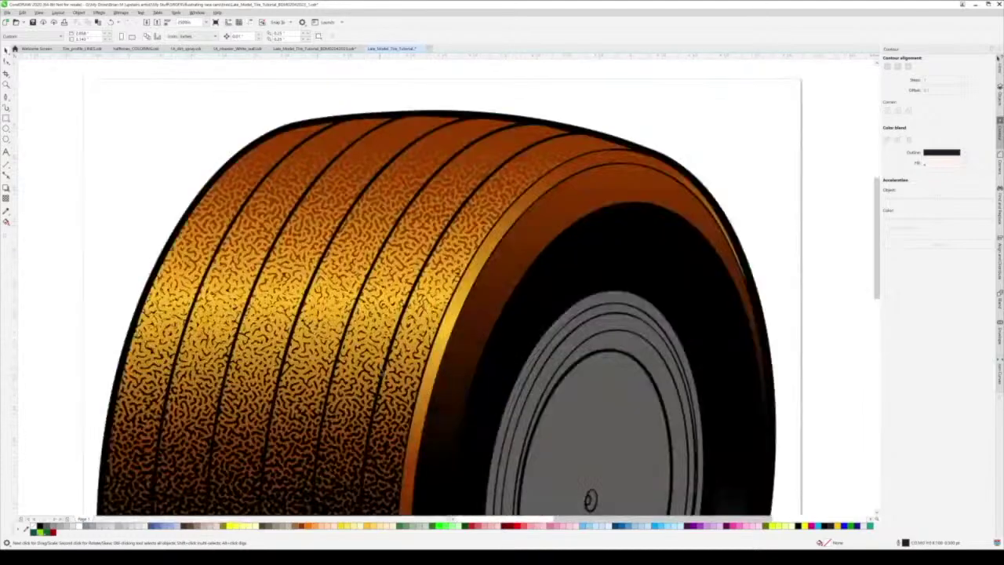
scroll(374, 369, "down", 2)
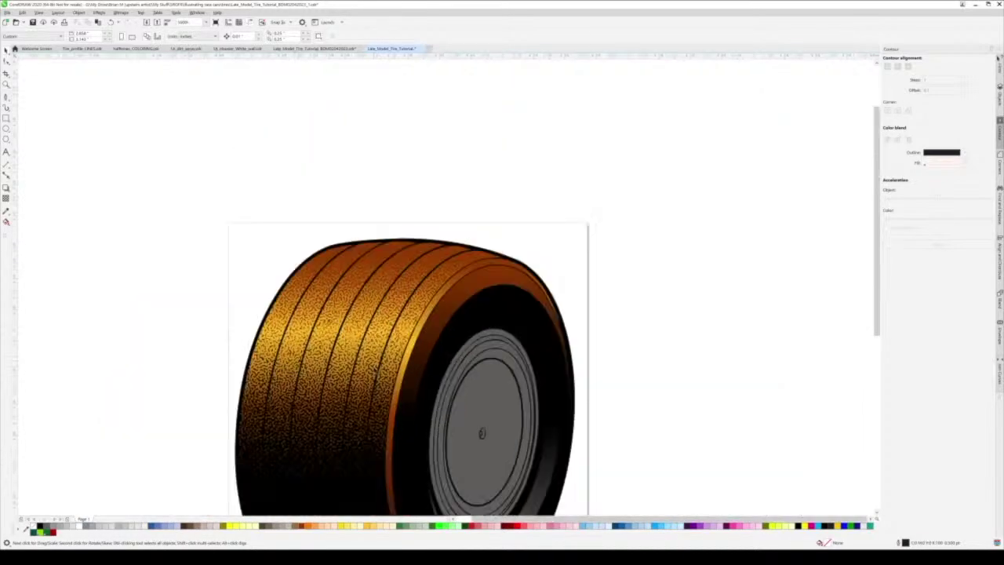
scroll(384, 416, "down", 1)
scroll(385, 415, "up", 4)
scroll(380, 424, "down", 5)
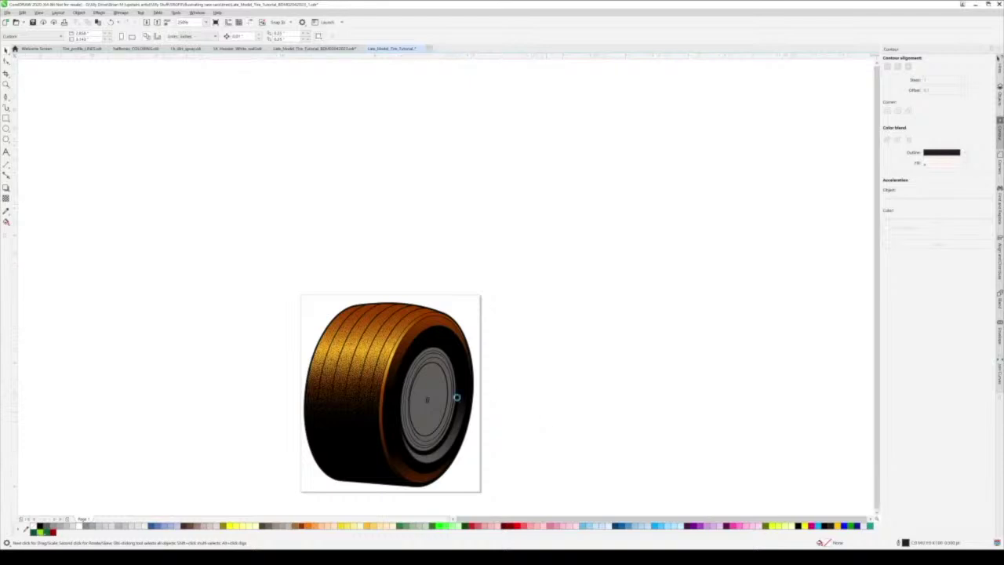
scroll(467, 424, "down", 2)
scroll(468, 431, "up", 2)
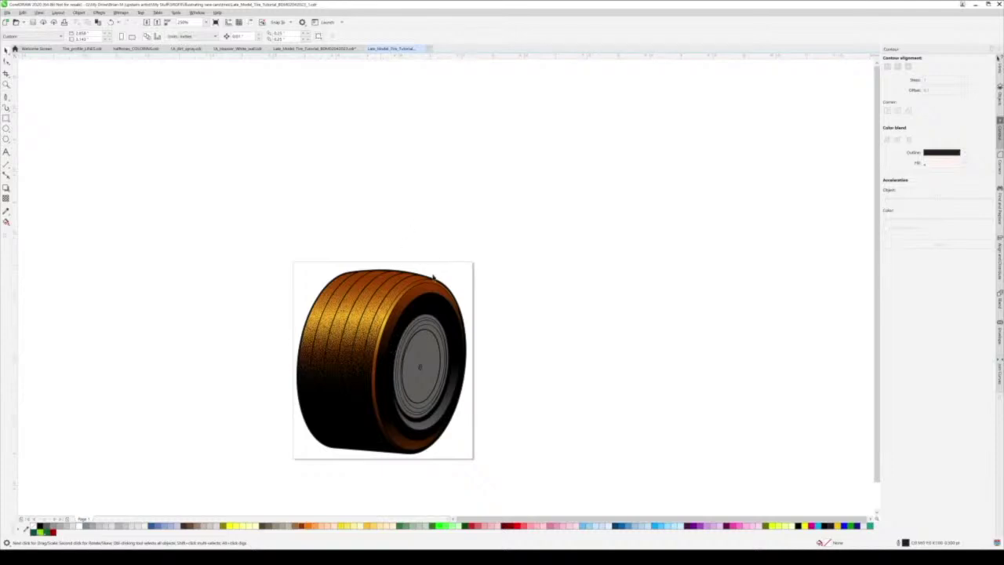
scroll(340, 310, "up", 3)
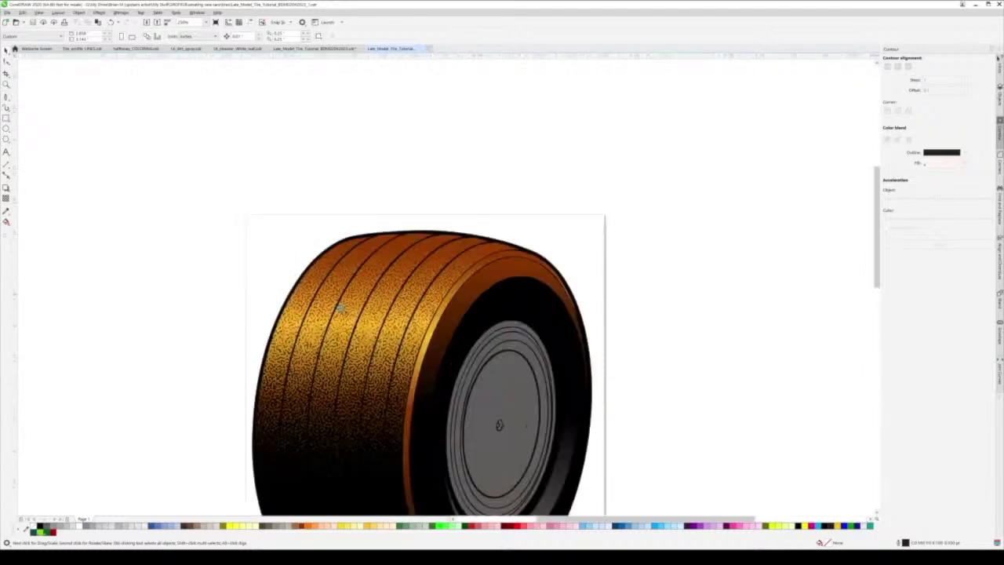
scroll(345, 318, "down", 3)
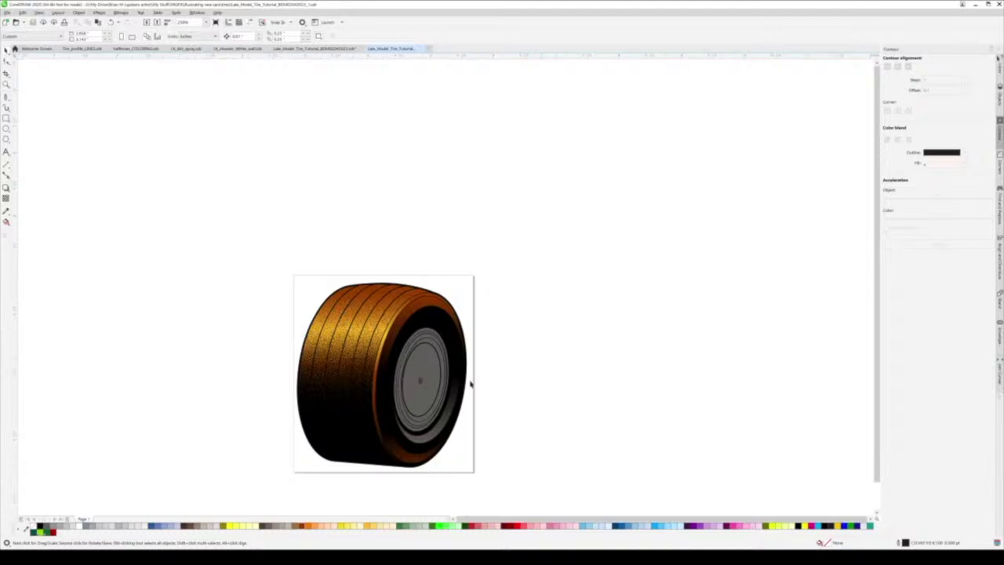
Fill the outermost gray ring of the wheel bright green
scroll(432, 412, "up", 2)
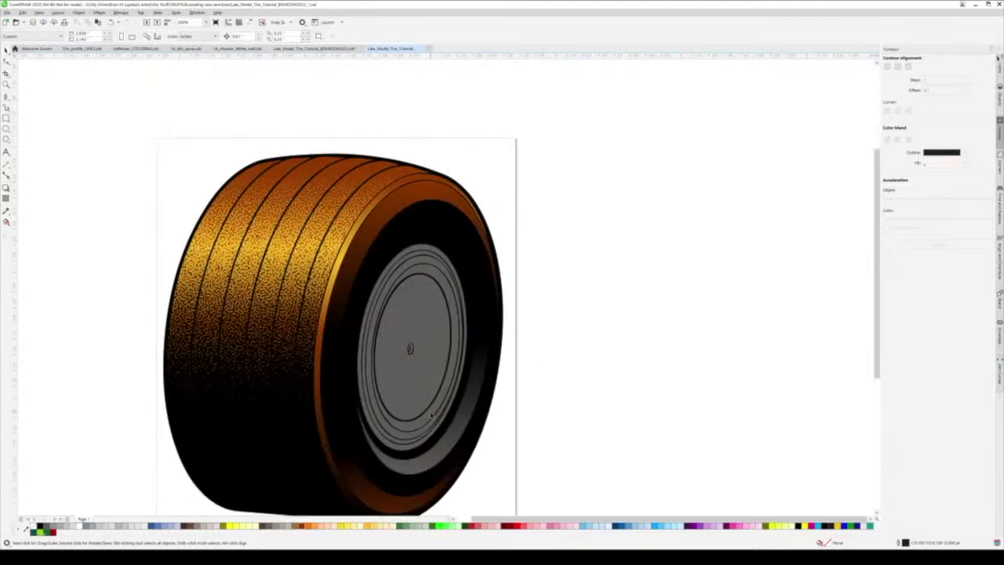
scroll(431, 415, "up", 2)
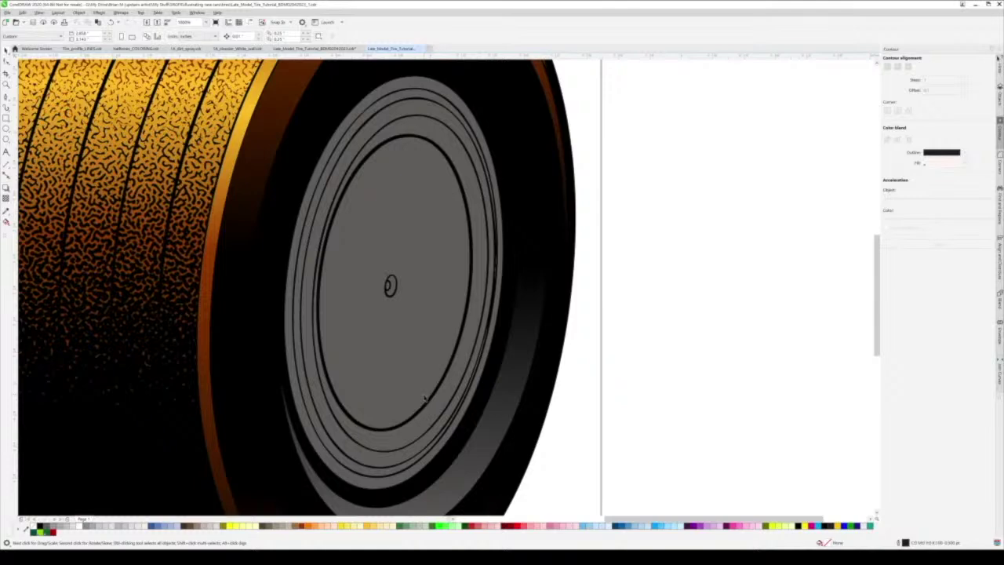
left_click(343, 493)
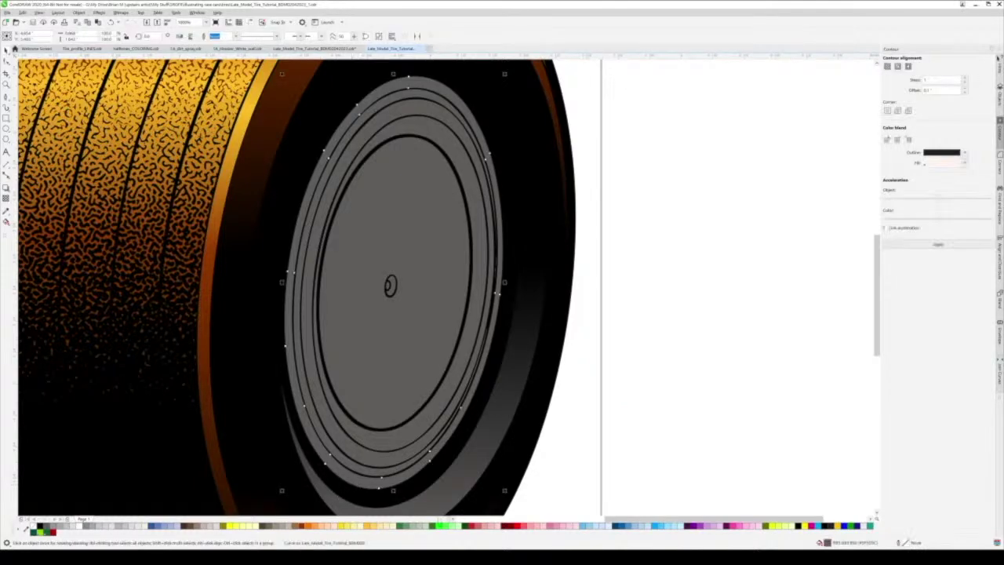
left_click(438, 526)
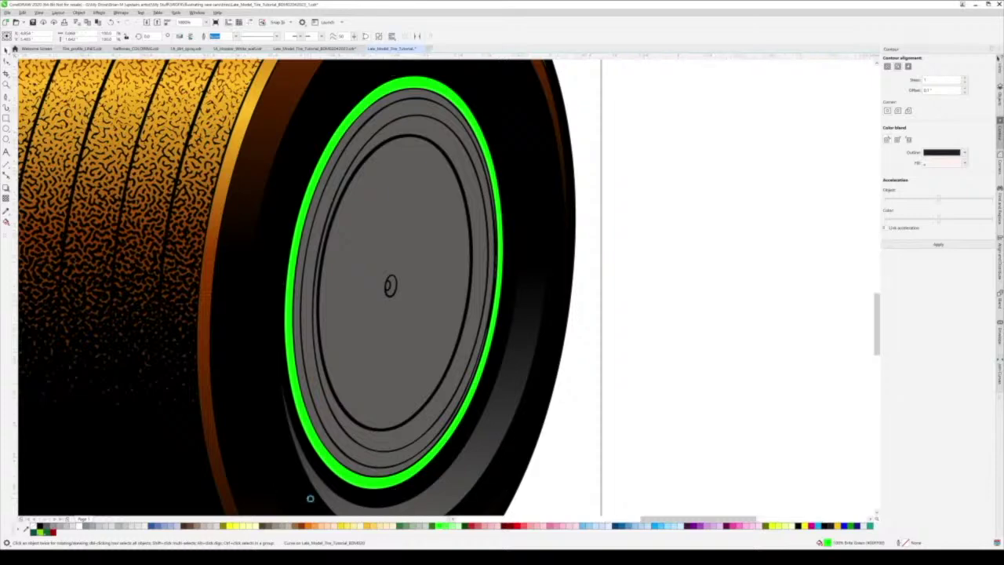
Add a slightly smaller copy of the wheel's outermost ring inside it and fill the copy black, leaving a thin gray edge
scroll(311, 502, "up", 3)
scroll(303, 466, "down", 1)
scroll(259, 478, "up", 1)
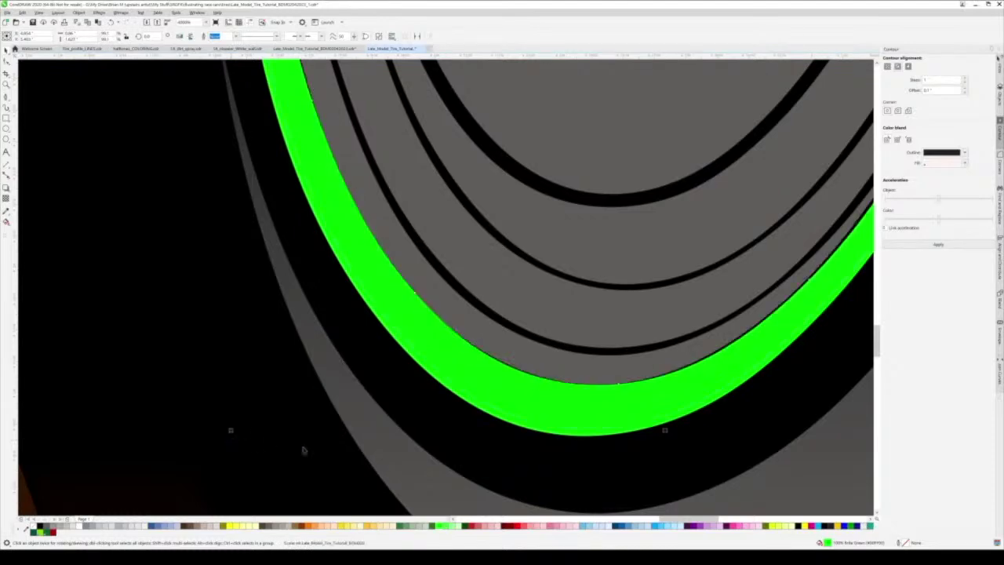
scroll(303, 449, "down", 5)
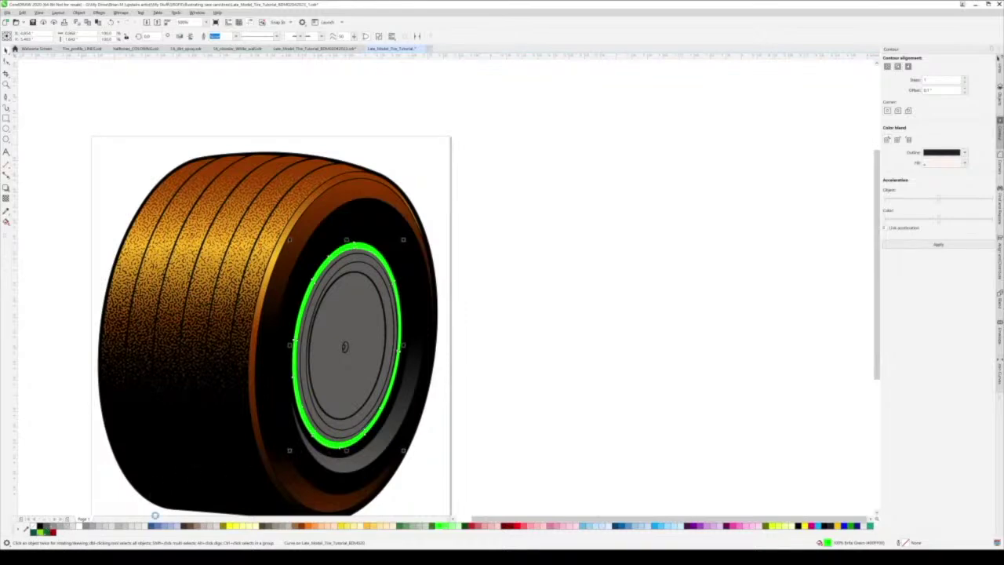
left_click(426, 479)
scroll(335, 428, "up", 2)
left_click(316, 460)
left_click(39, 525)
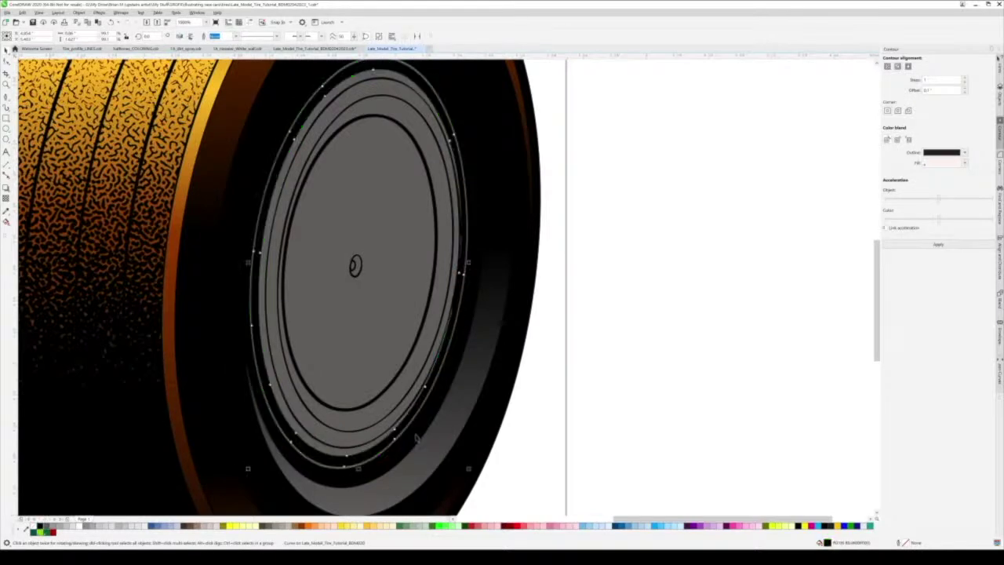
Try a black fill on the thin gray ring around the wheel, compare the edge and undo the fill
scroll(414, 434, "down", 3)
scroll(333, 376, "up", 4)
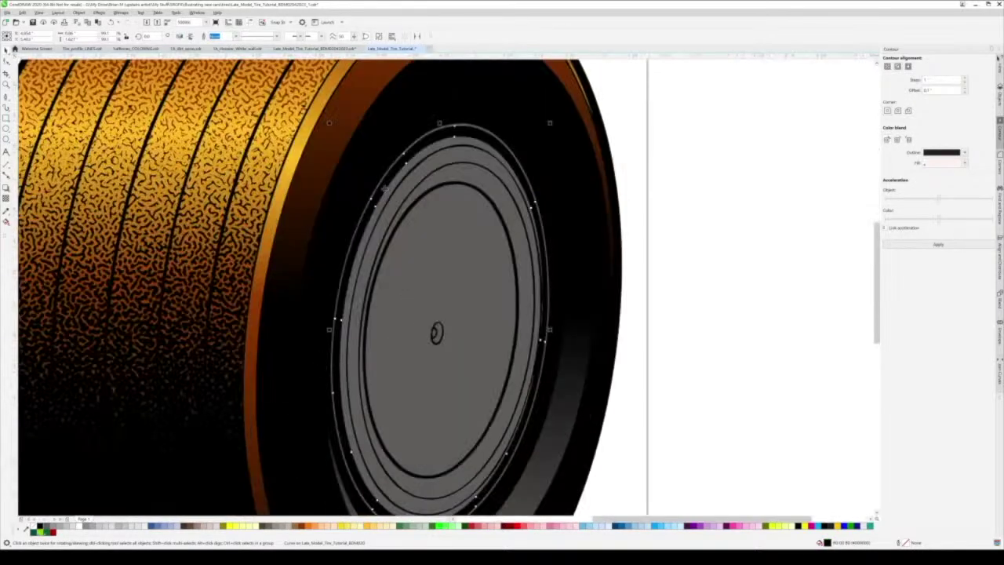
scroll(560, 340, "down", 2)
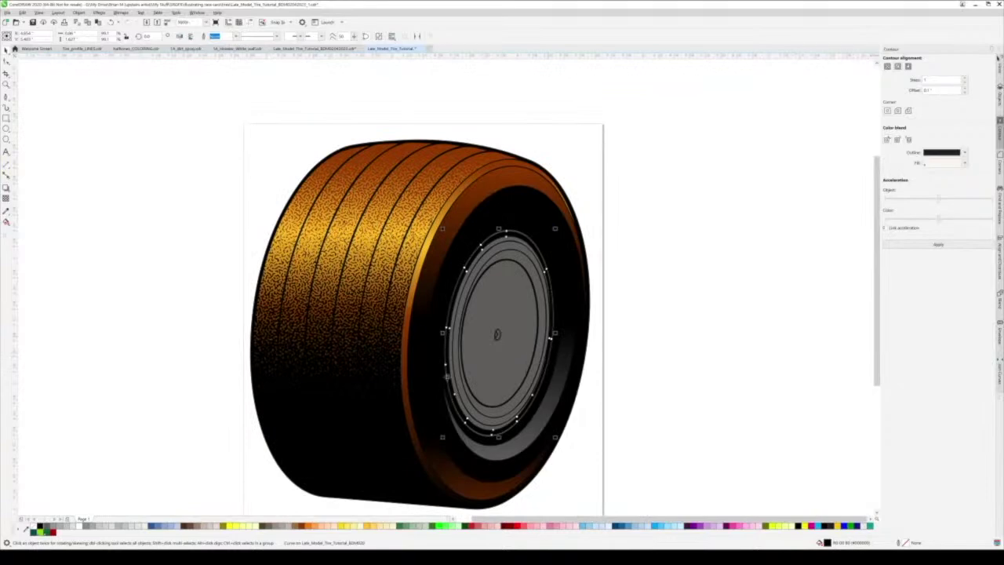
scroll(547, 274, "up", 2)
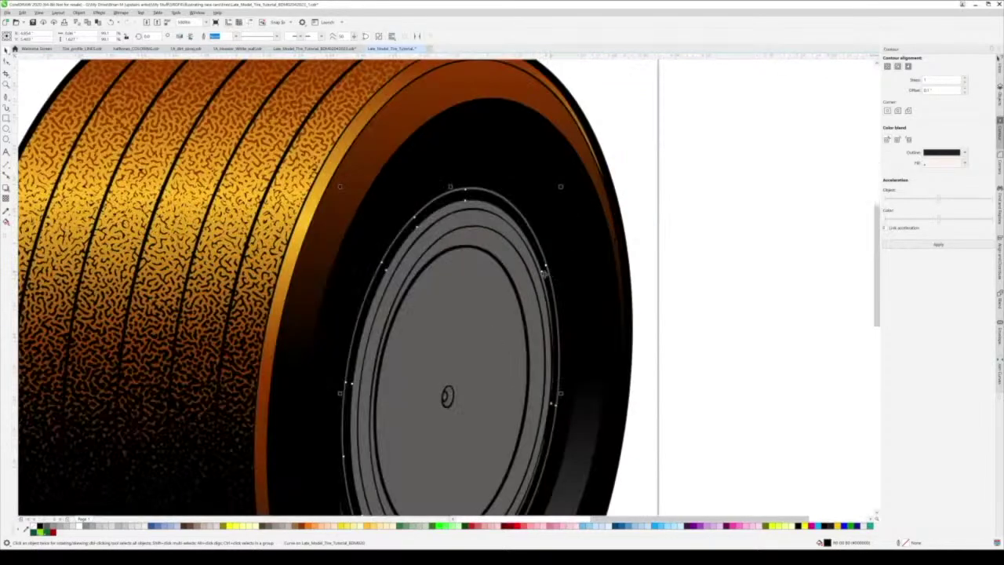
scroll(437, 336, "down", 2)
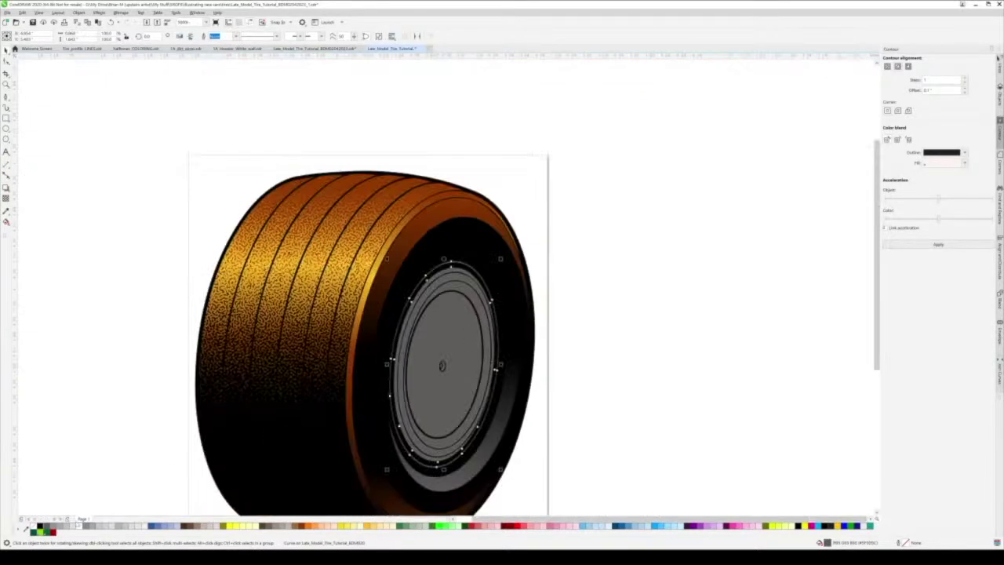
left_click(39, 526)
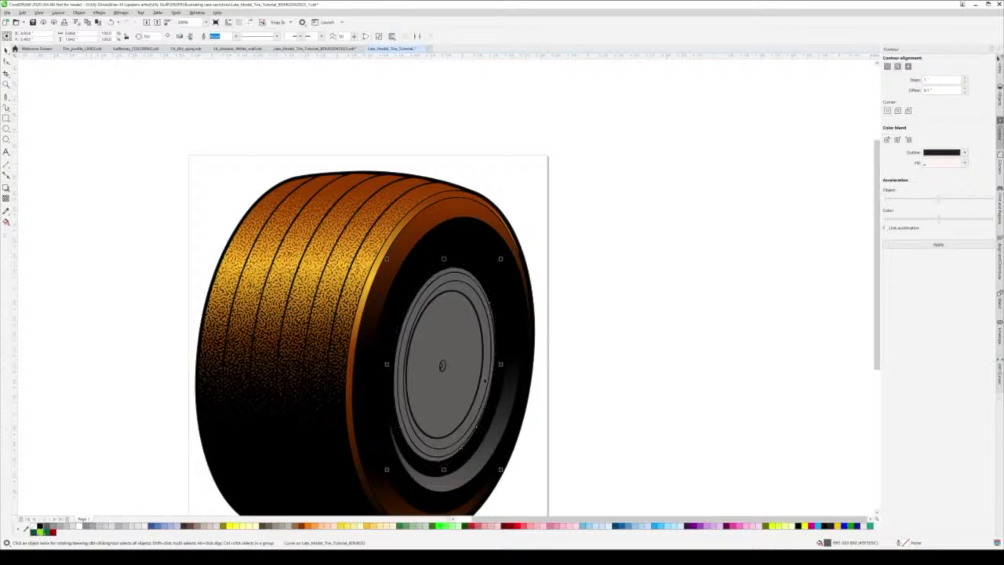
scroll(492, 392, "up", 1)
scroll(476, 405, "up", 2)
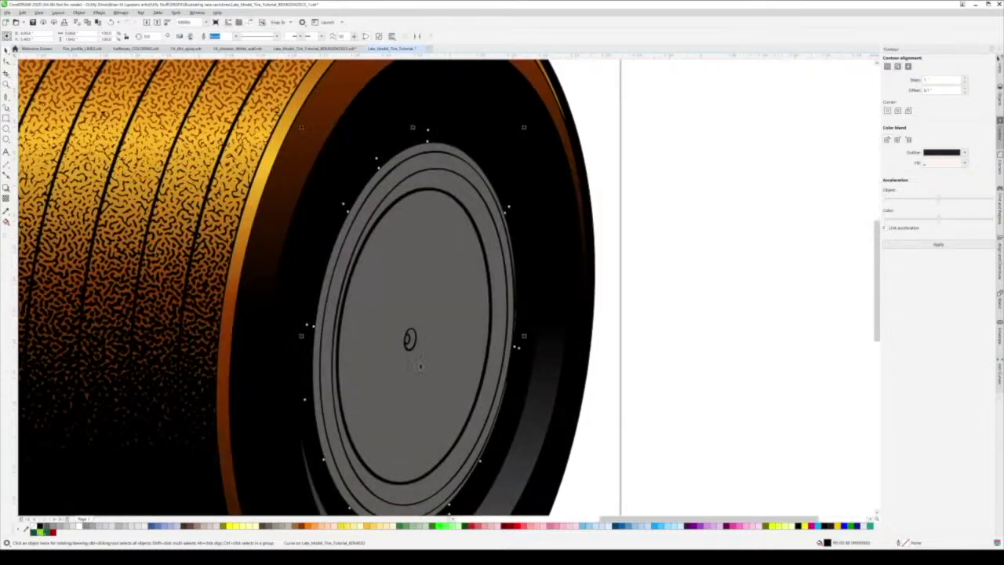
scroll(425, 367, "down", 2)
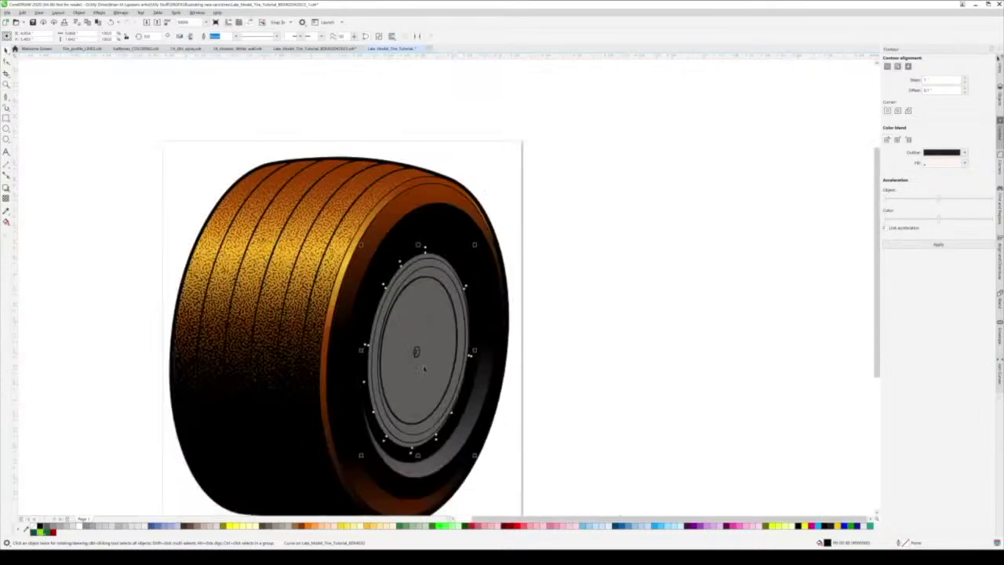
left_click(586, 392)
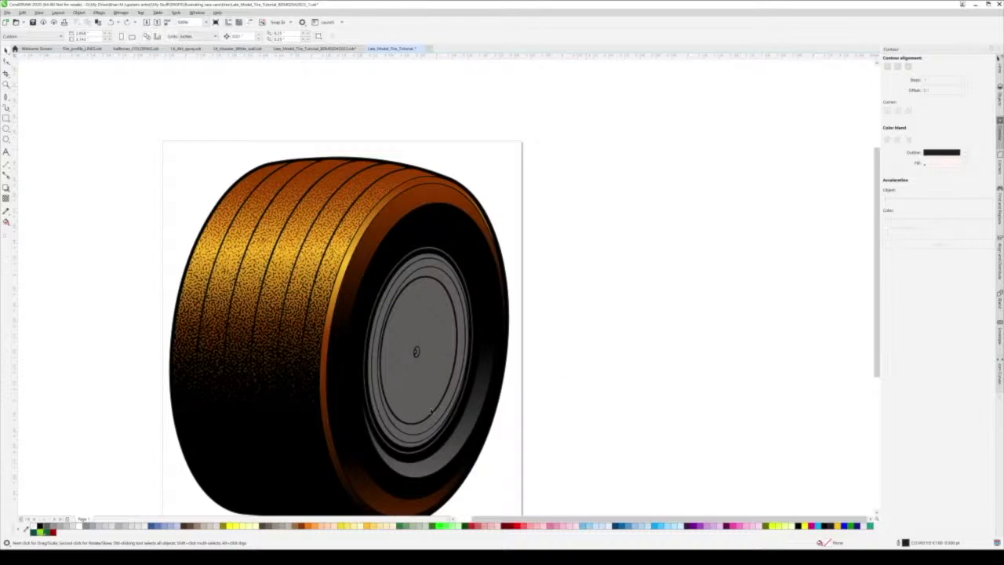
Activate the curve-drawing tool for adding a new shape to the tire artwork
scroll(427, 411, "up", 2)
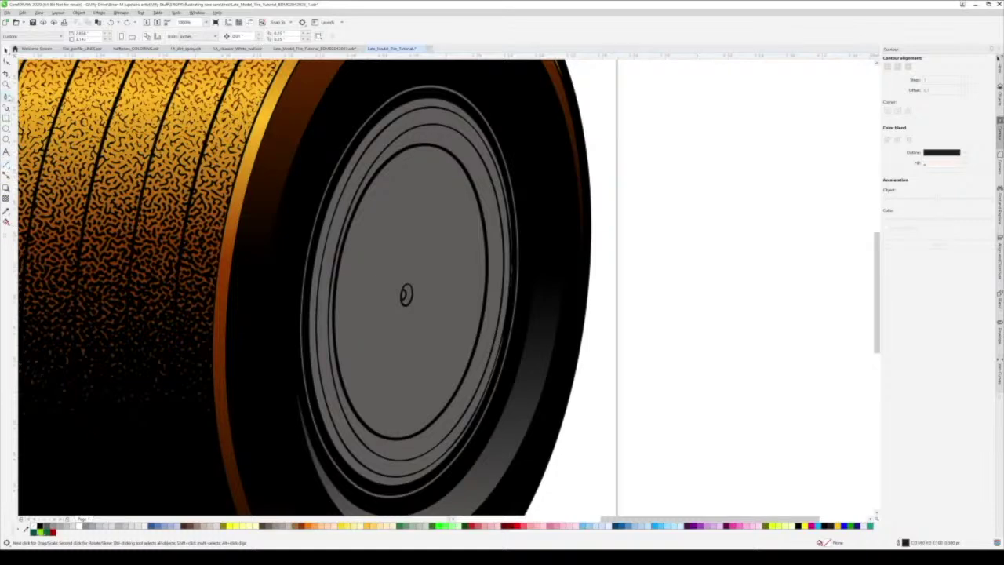
left_click(6, 97)
scroll(415, 330, "down", 2)
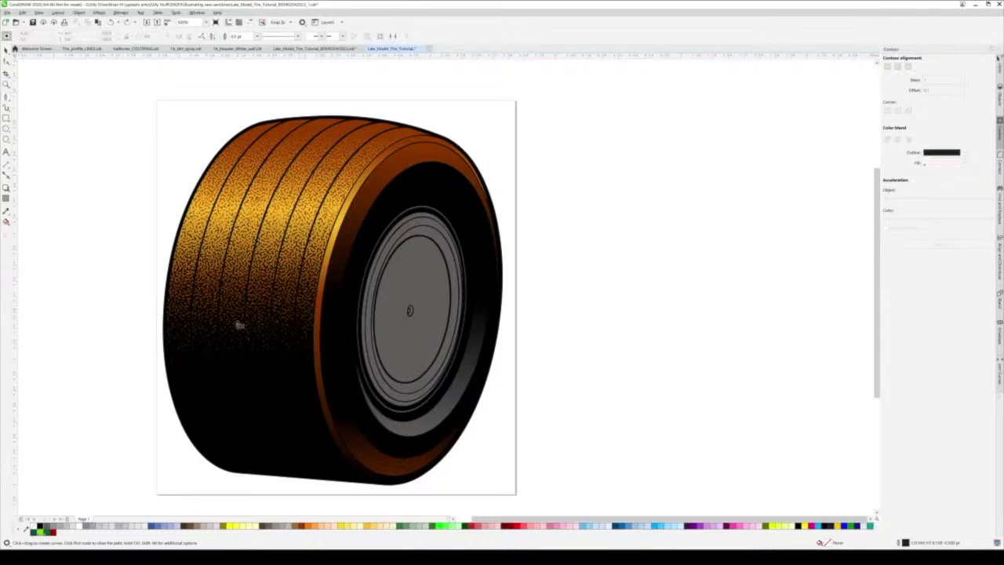
scroll(239, 325, "down", 2)
scroll(239, 325, "down", 2)
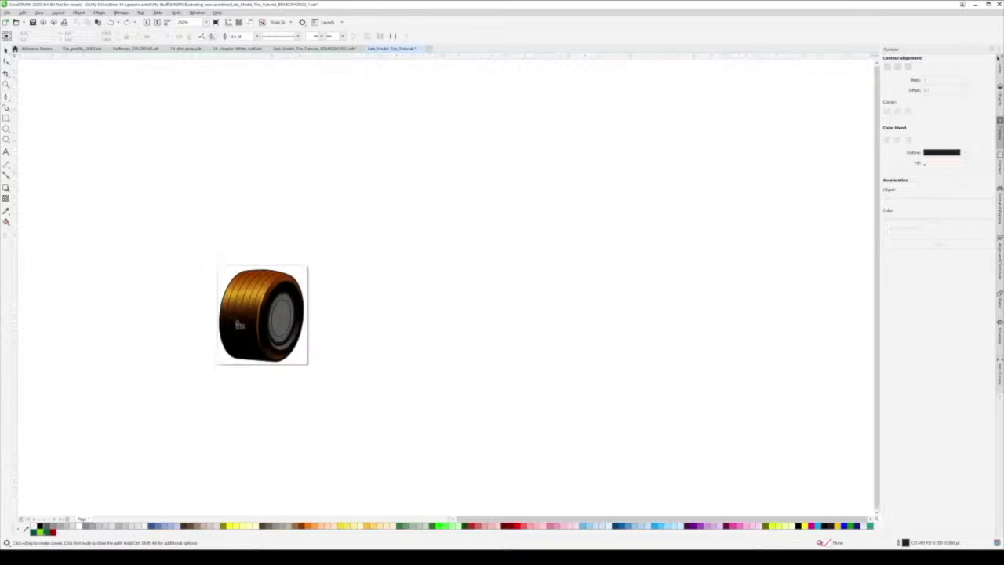
Examine the black-and-white landscape photo and its simplified vector version in the other open tire tutorial document
scroll(237, 320, "down", 2)
scroll(219, 291, "up", 2)
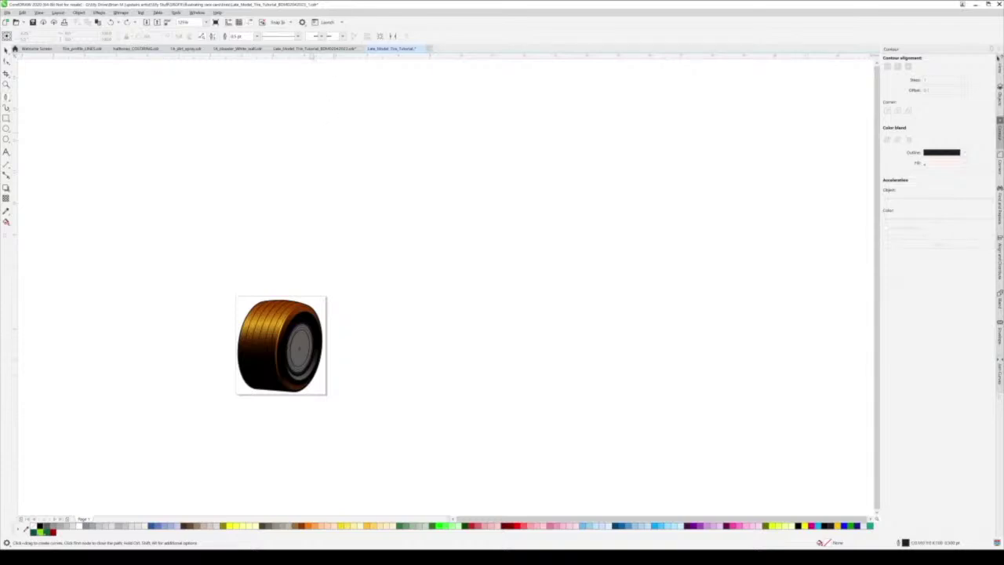
left_click(312, 50)
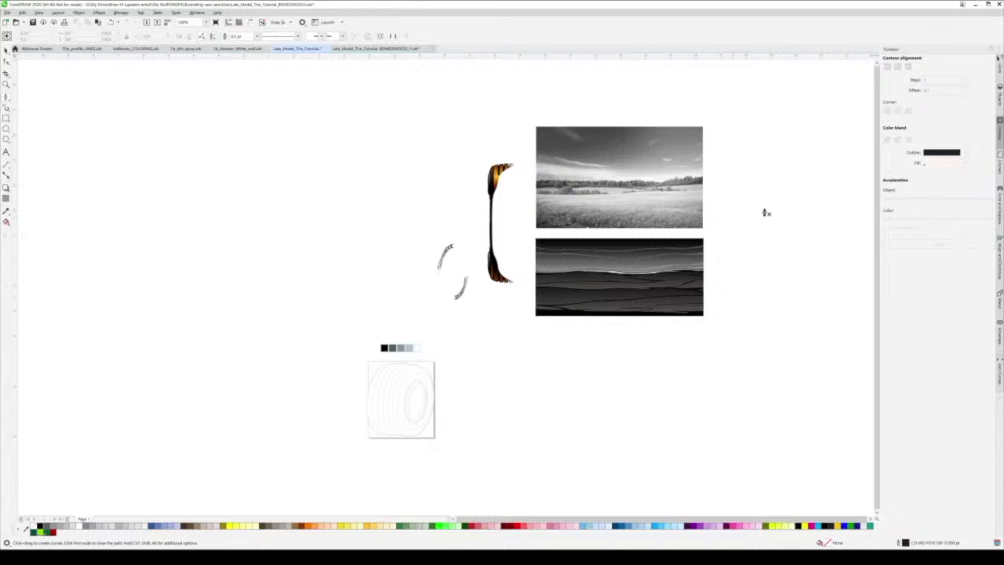
scroll(751, 191, "up", 2)
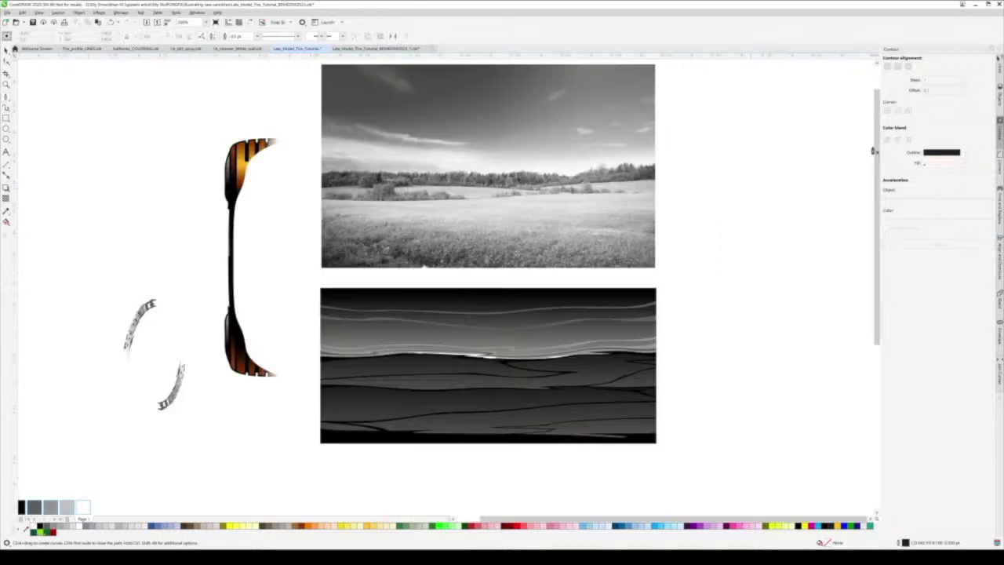
scroll(881, 112, "up", 1)
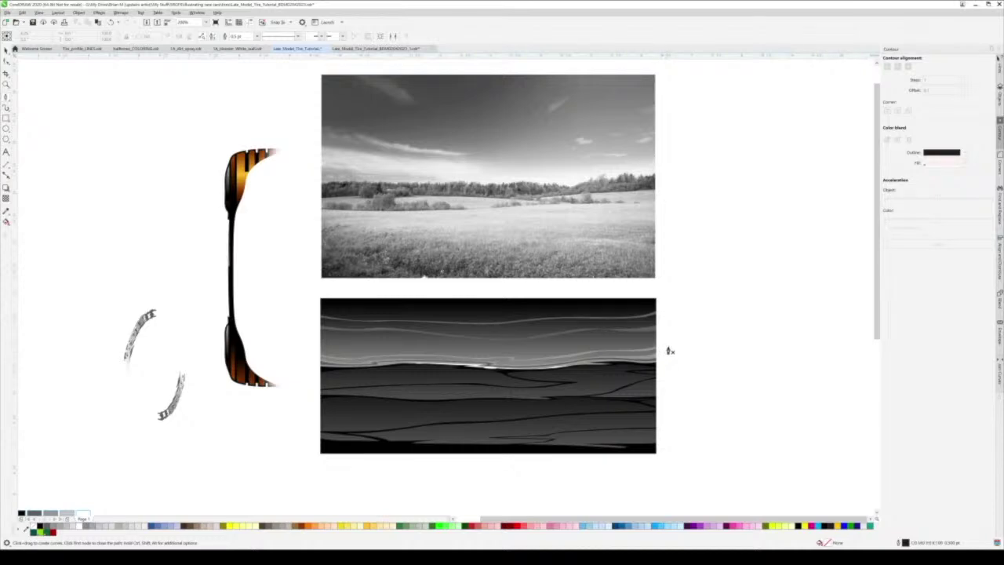
scroll(669, 351, "down", 2)
scroll(672, 335, "down", 2)
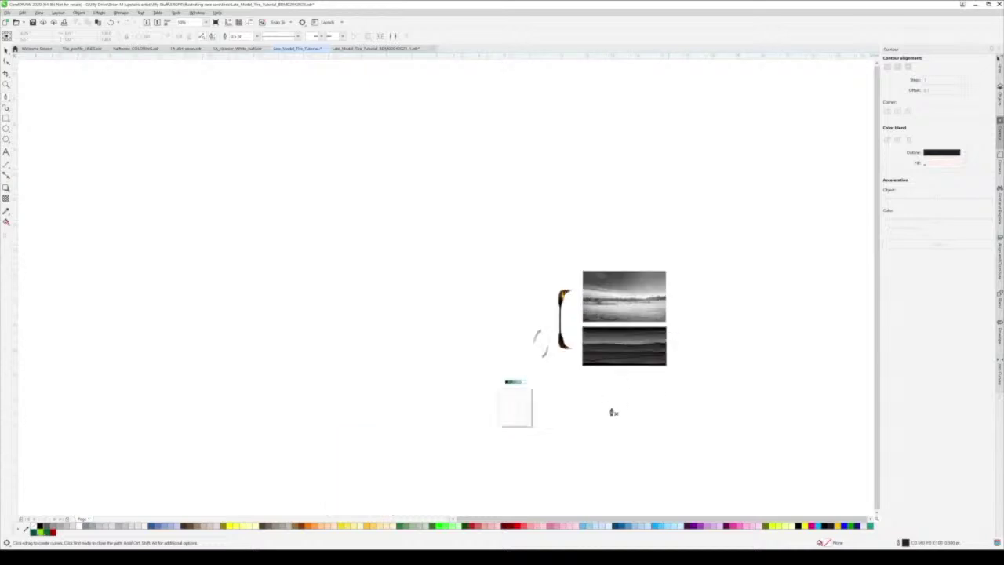
In the colored tire document, draw a wavy horizon line from the rim's left edge, dipping across the wheel face to the hub
left_click(365, 49)
scroll(309, 360, "up", 6)
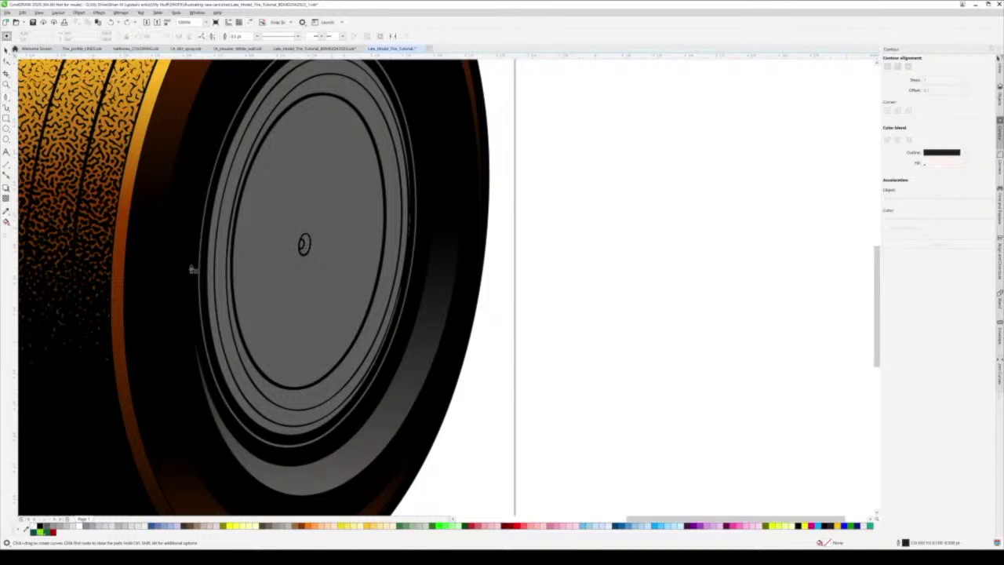
scroll(264, 250, "up", 2)
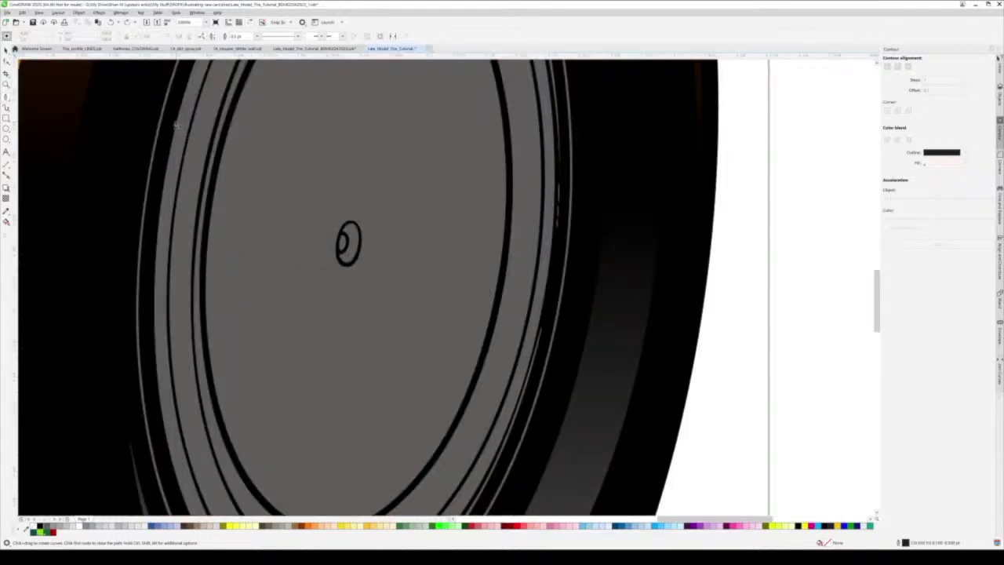
scroll(217, 240, "down", 2)
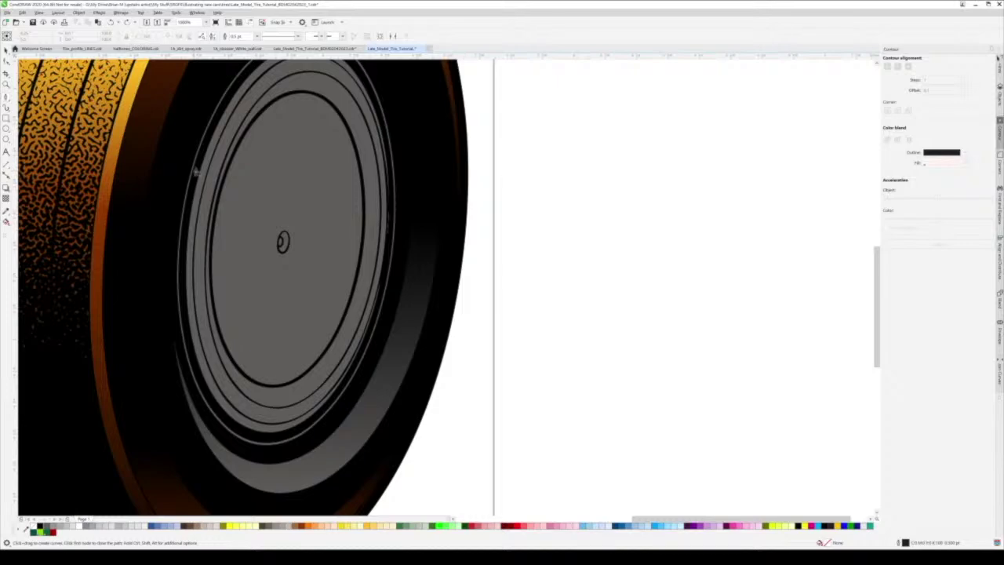
left_click(198, 168)
scroll(197, 215, "up", 2)
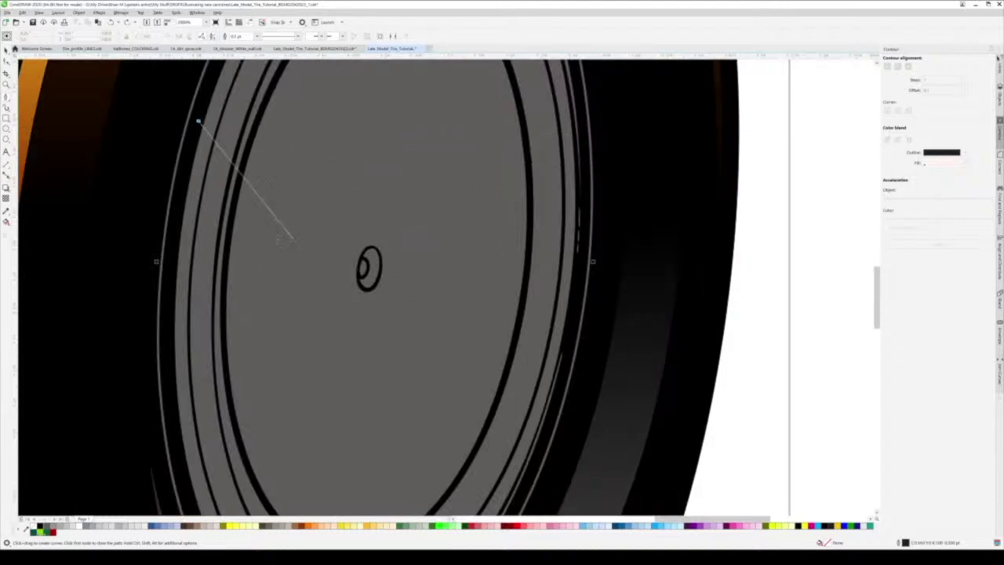
left_click(193, 220)
left_click_drag(217, 253, 236, 262)
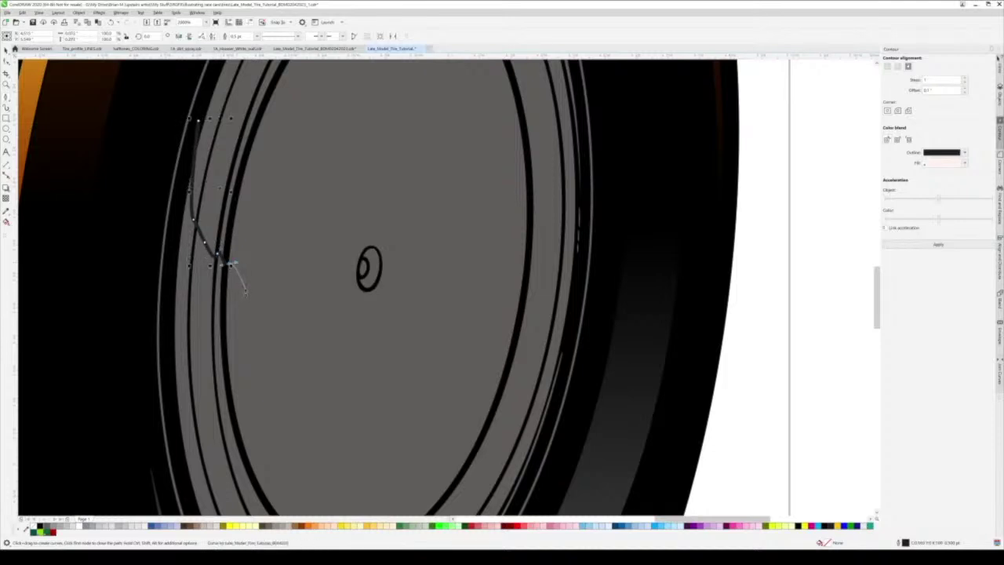
left_click(247, 290)
left_click(291, 309)
left_click(349, 284)
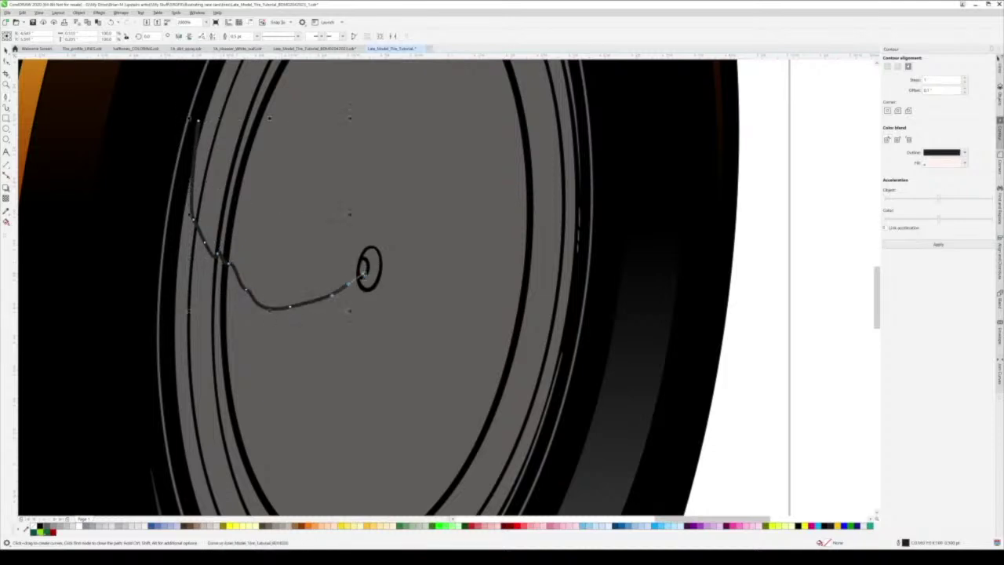
Continue the wavy line from the hub up the wheel face, with a small notch, through the right-hand rim rings
left_click(394, 252)
left_click_drag(496, 171, 508, 132)
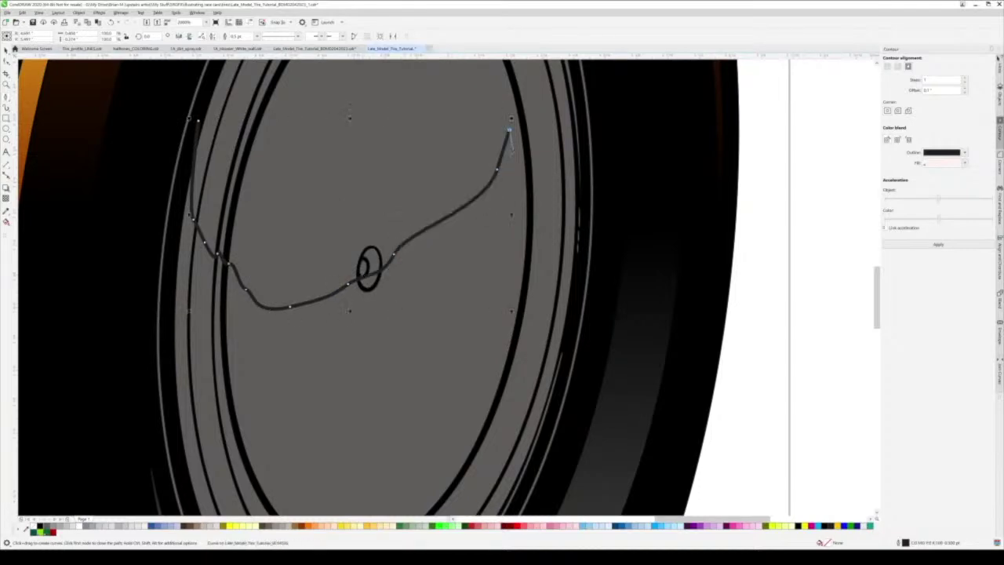
left_click(520, 117)
scroll(473, 252, "down", 5)
scroll(471, 253, "up", 5)
left_click(465, 228)
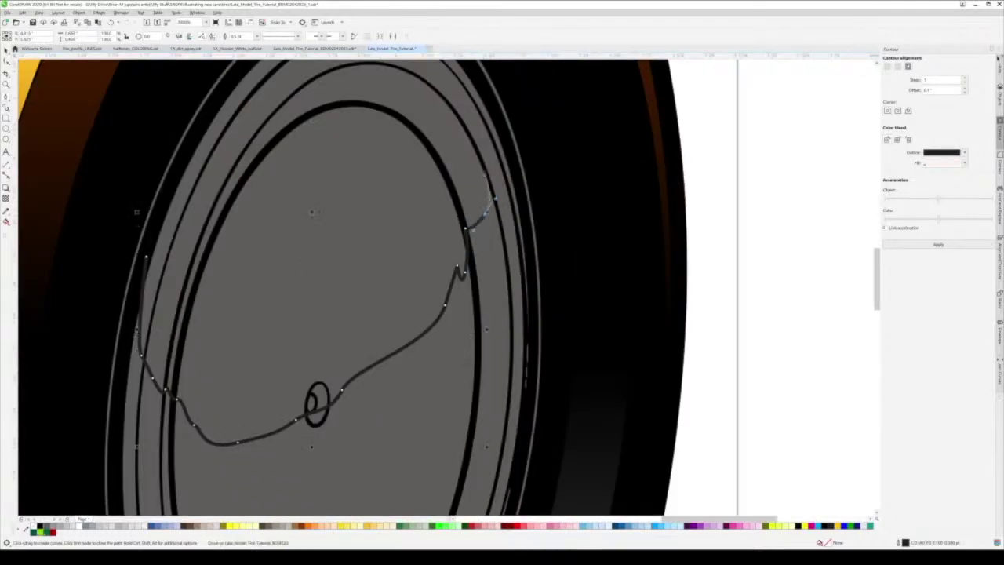
left_click(488, 168)
left_click_drag(494, 159, 492, 137)
left_click(493, 136)
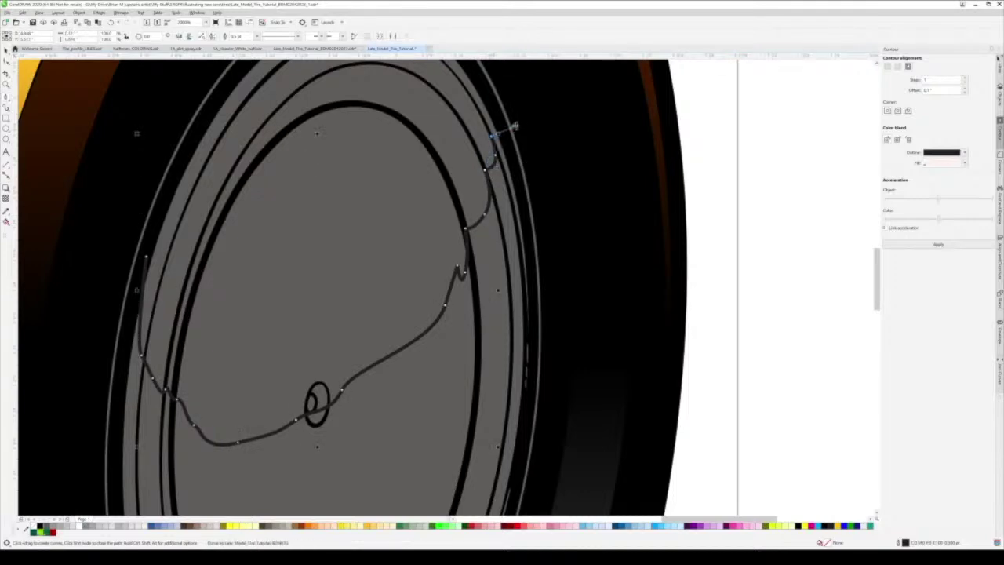
Extend the path past the outer rim, return it just below the first line, and close it at its start as a thin band
mouse_move(534, 112)
left_mouse_down()
mouse_move(554, 157)
mouse_move(547, 168)
mouse_move(511, 157)
mouse_move(496, 181)
mouse_move(497, 214)
mouse_move(474, 236)
left_mouse_up()
mouse_move(475, 281)
left_mouse_down()
mouse_move(478, 319)
mouse_move(473, 288)
left_mouse_up()
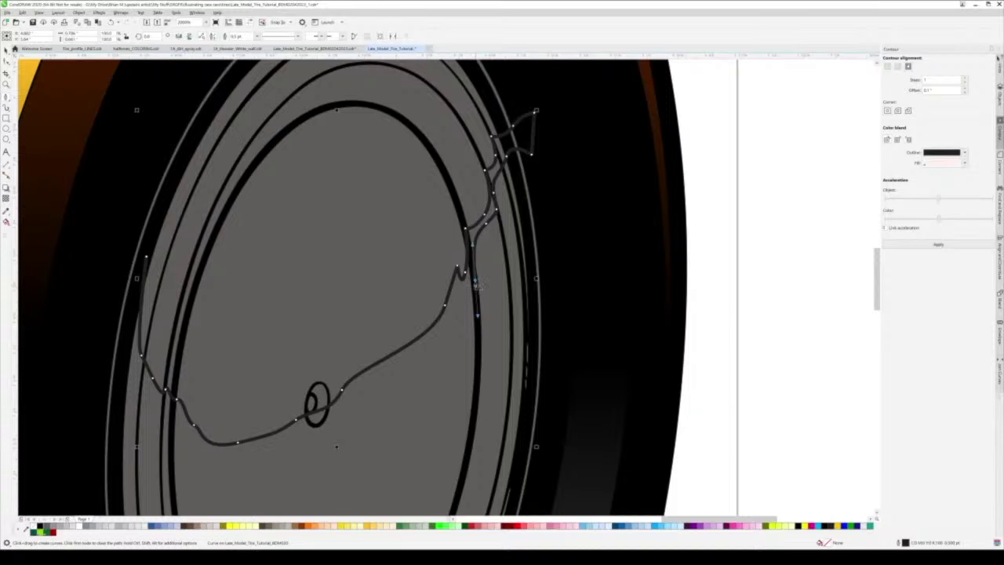
key("Escape")
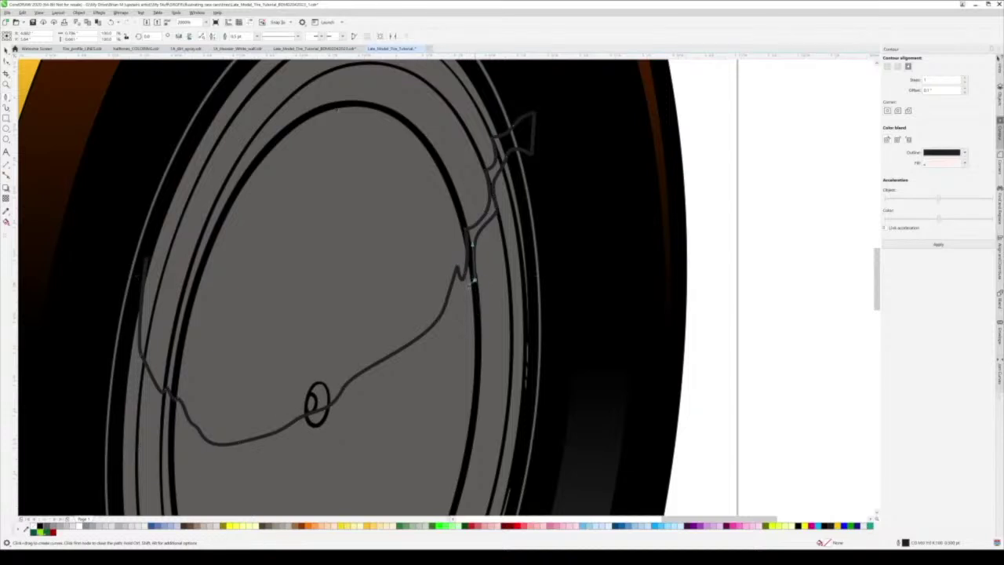
left_click(460, 292)
left_click_drag(438, 337, 425, 353)
mouse_move(349, 395)
left_mouse_down()
mouse_move(299, 443)
mouse_move(223, 457)
mouse_move(140, 388)
left_mouse_up()
left_click(162, 421)
left_click(139, 394)
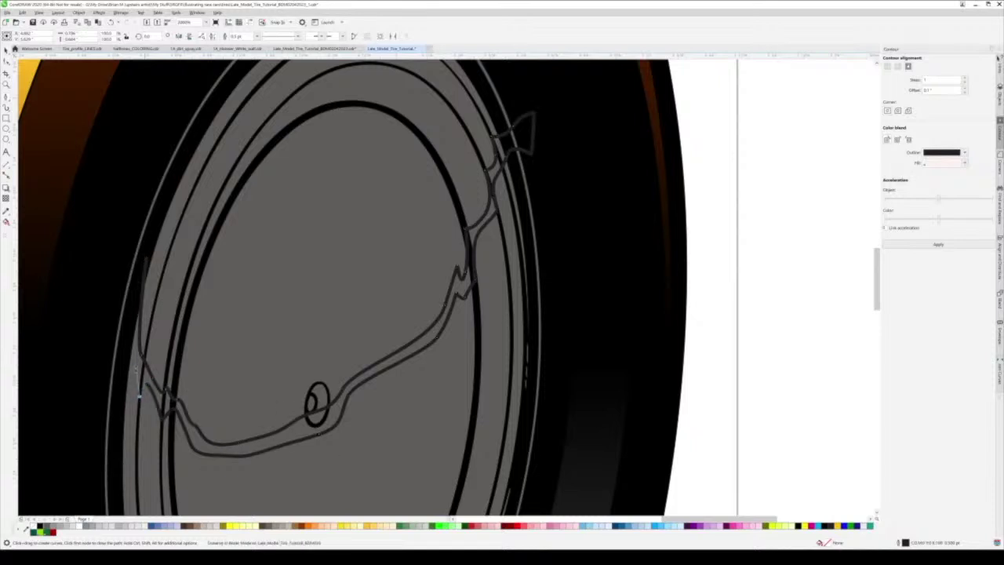
left_click_drag(116, 348, 146, 257)
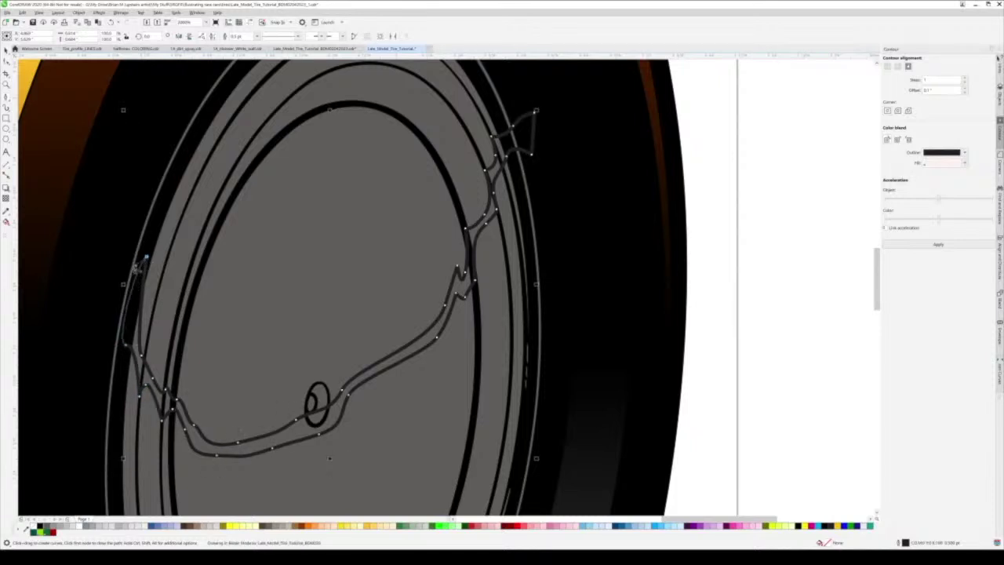
Fill the closed horizon band with black and remove its outline
scroll(236, 353, "down", 4)
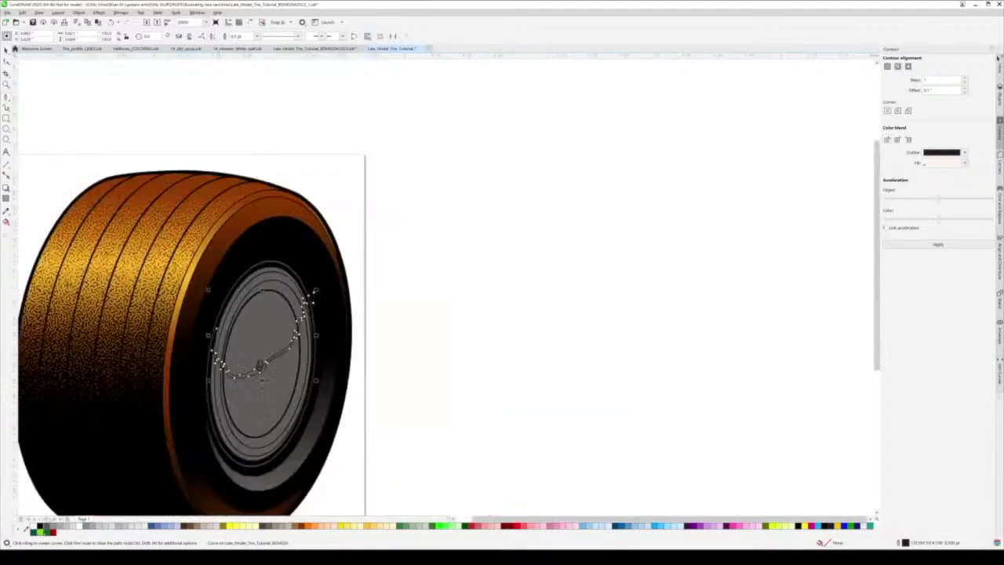
right_click(41, 527)
key("Escape")
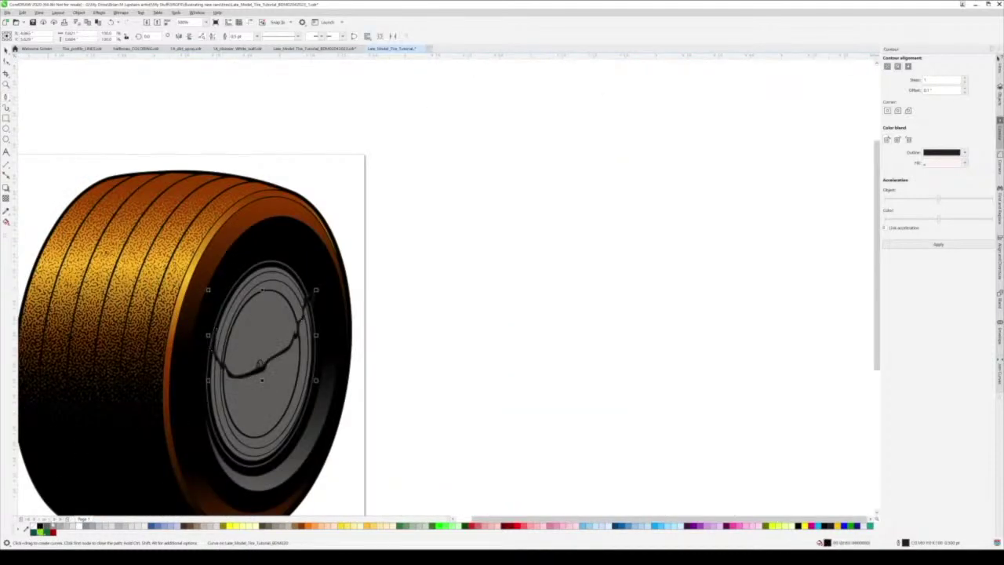
right_click(33, 526)
scroll(199, 369, "up", 1)
Bring the small hub detail in front of the black horizon band
left_click(6, 49)
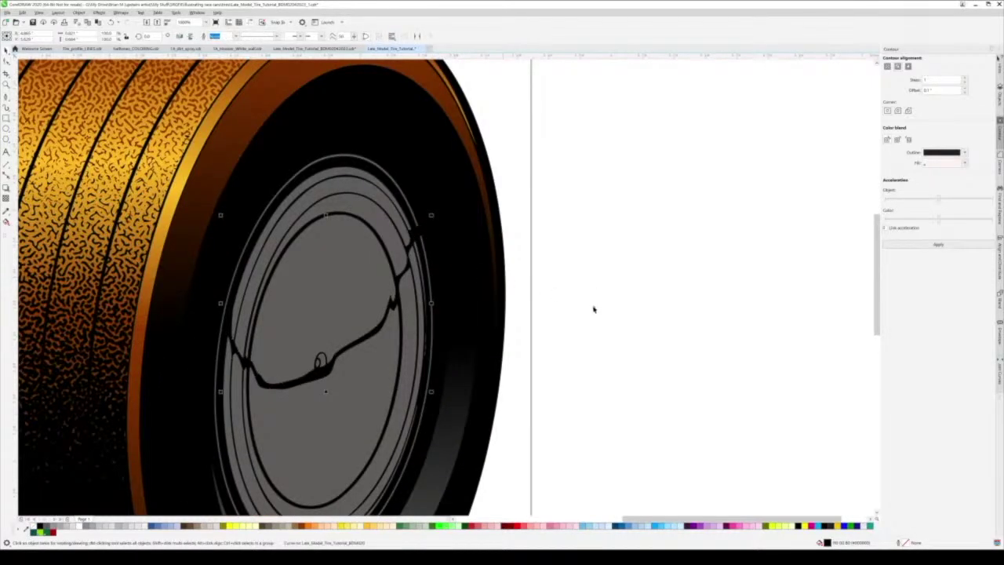
left_click(594, 309)
left_click(320, 361)
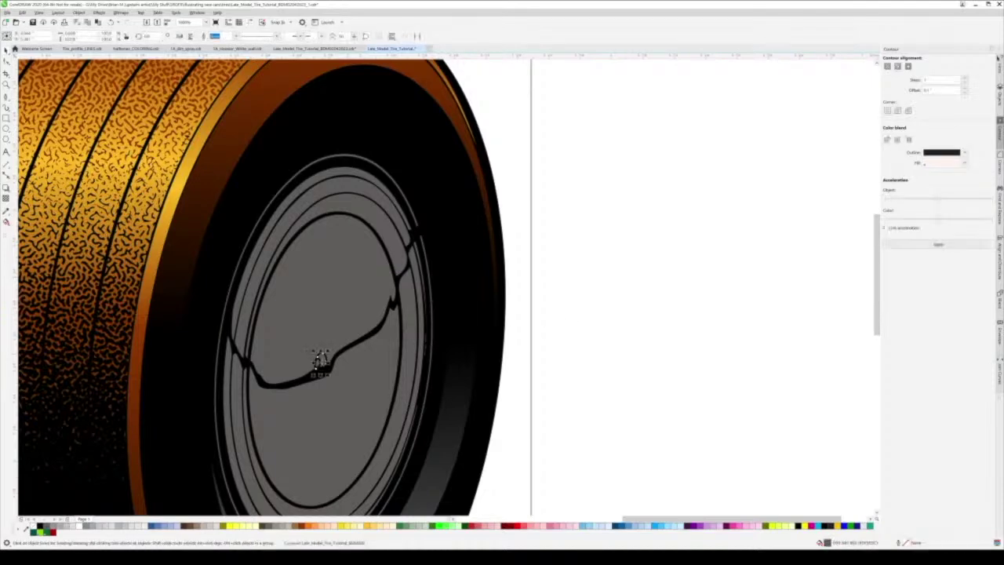
left_click(588, 368)
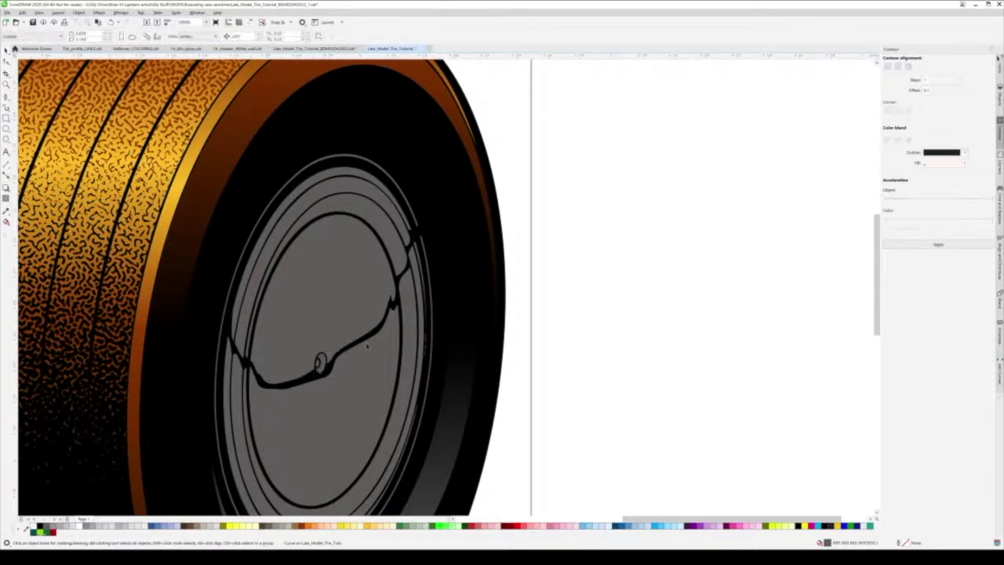
Start a second curve at the band's left end, following the inside of the black band past the hub toward the notch
scroll(364, 348, "down", 1)
scroll(351, 392, "up", 2)
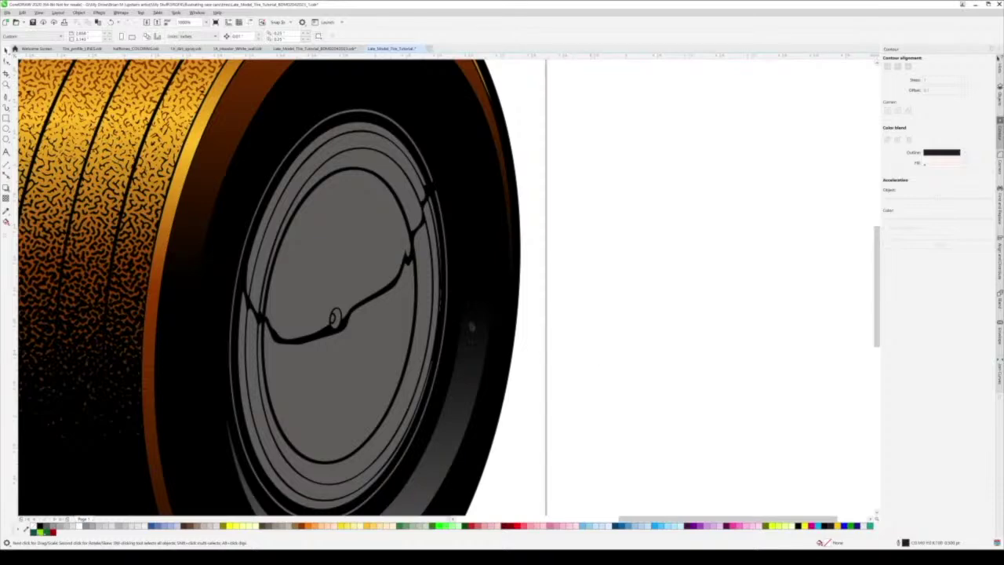
left_click(7, 98)
scroll(251, 317, "up", 1)
left_click(237, 247)
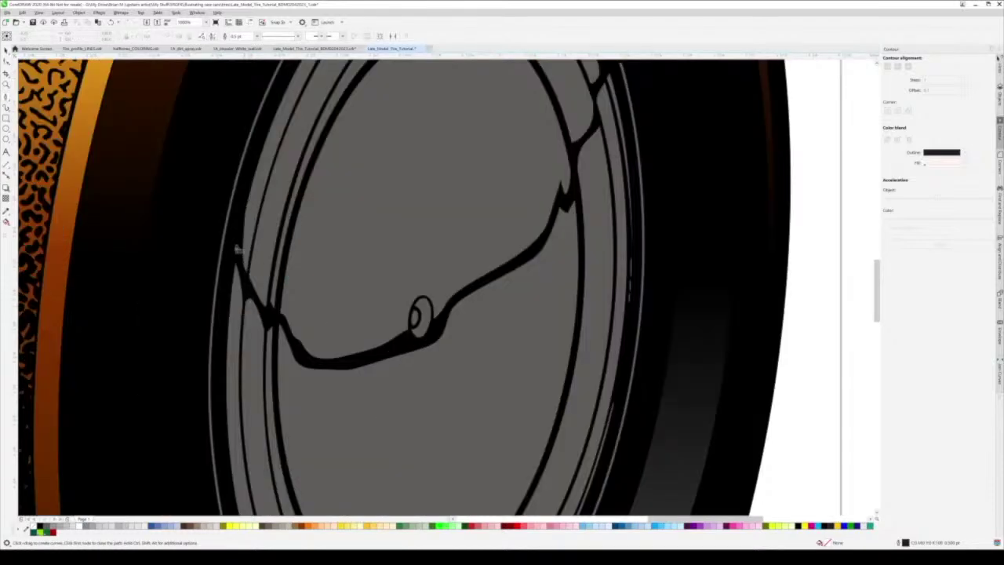
mouse_move(248, 287)
left_mouse_down()
mouse_move(300, 349)
mouse_move(341, 366)
mouse_move(416, 343)
mouse_move(495, 274)
left_mouse_up()
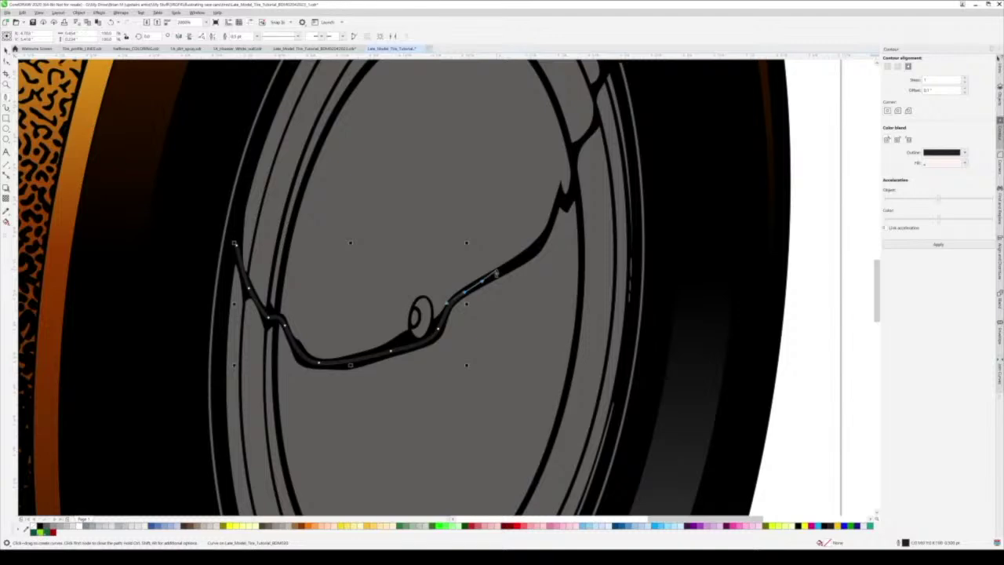
scroll(548, 237, "up", 1)
left_click_drag(538, 237, 555, 215)
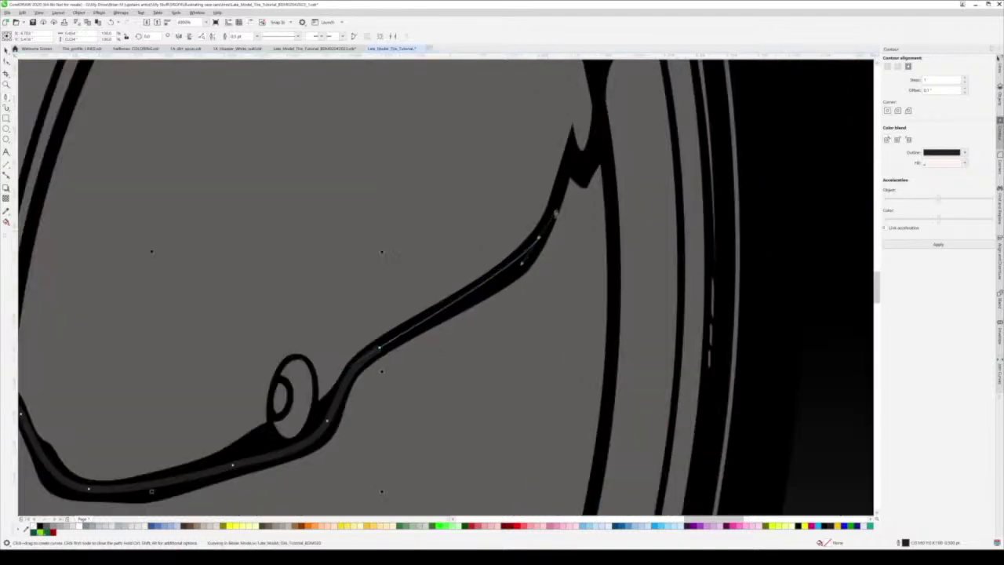
Continue the second curve inside the band through the notch and rim rings to just beyond the outer rim's right side
left_click_drag(571, 156, 600, 148)
left_click(602, 118)
left_click(602, 94)
scroll(427, 294, "down", 1)
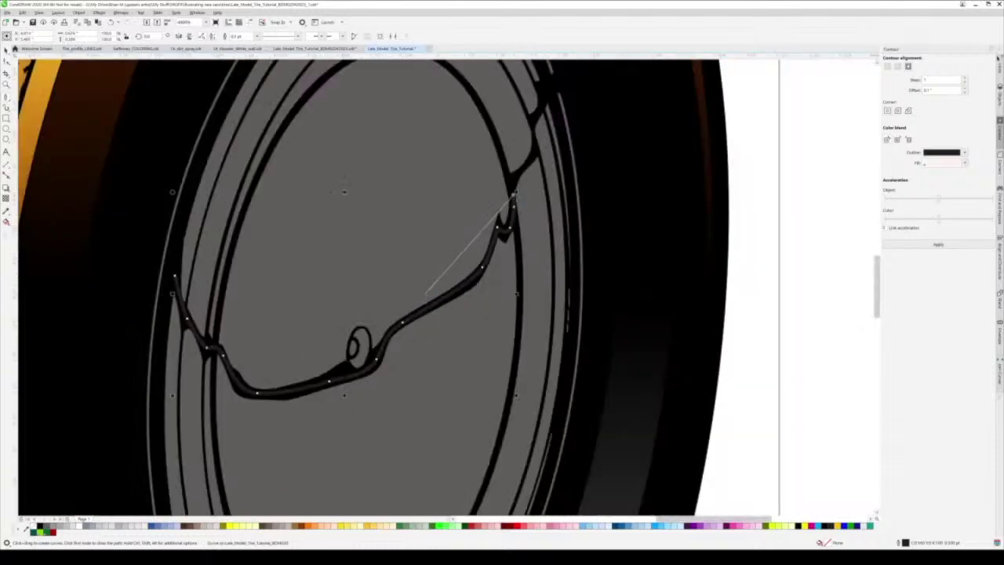
scroll(507, 214, "up", 2)
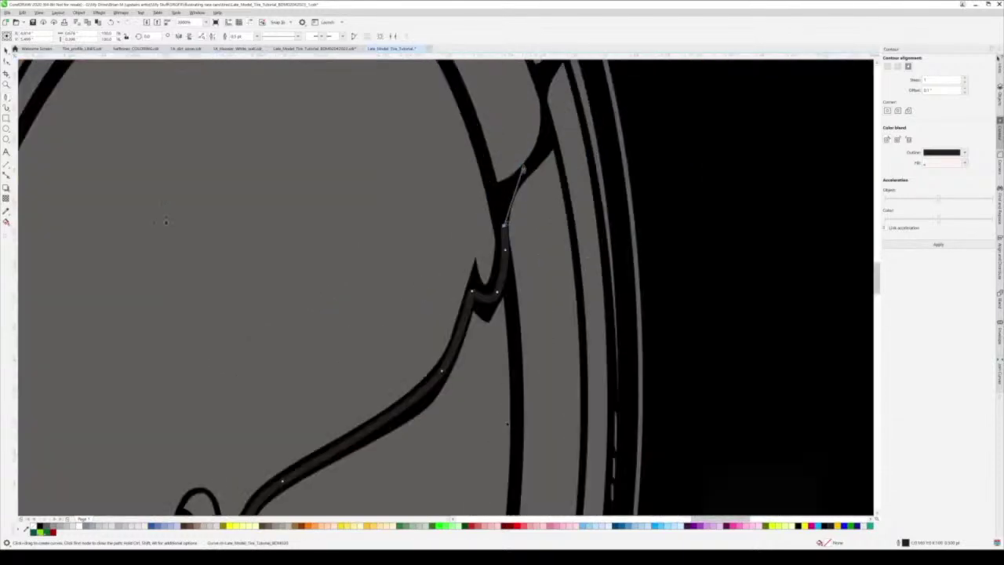
left_click_drag(519, 179, 535, 161)
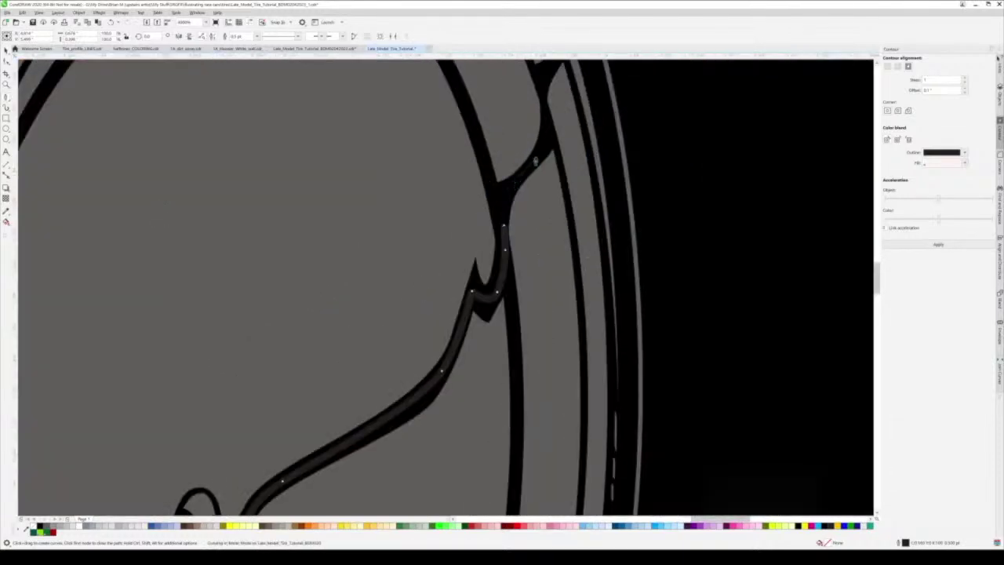
scroll(480, 229, "down", 3)
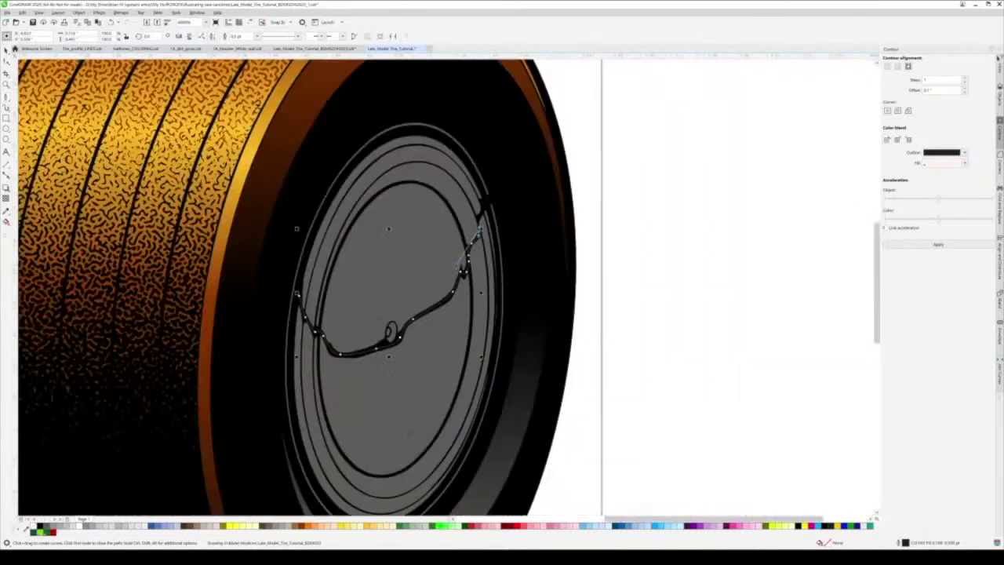
scroll(478, 231, "up", 3)
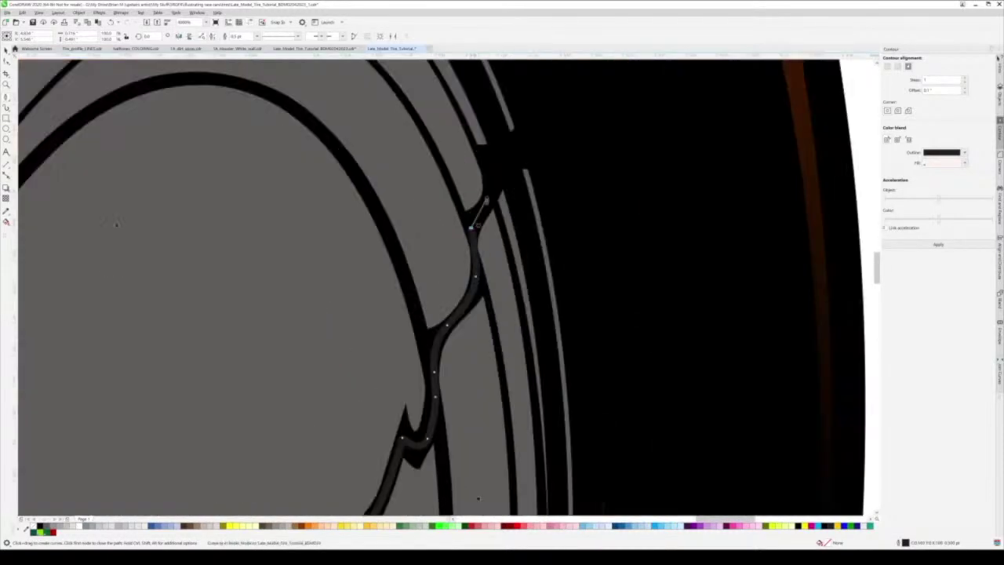
scroll(565, 169, "down", 2)
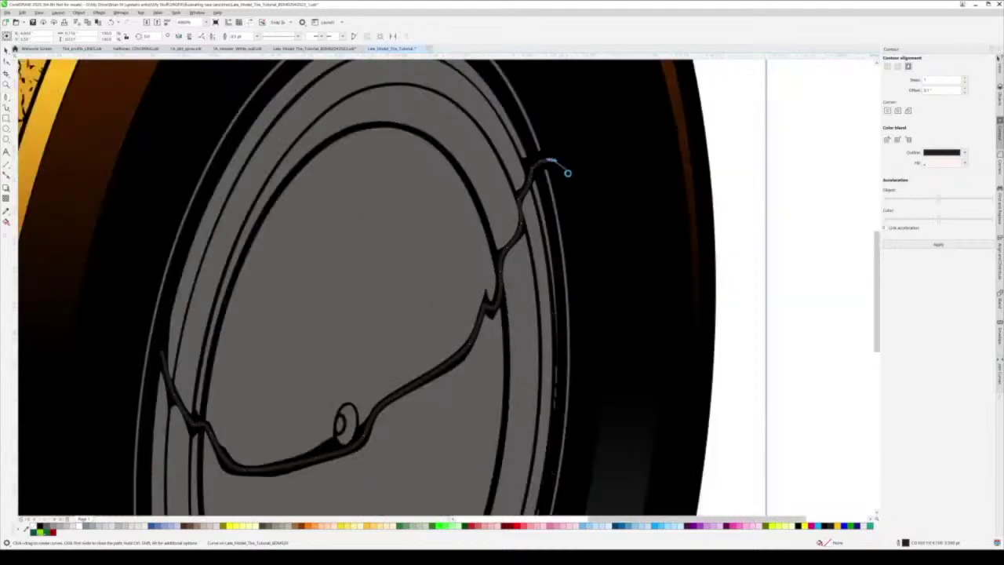
Close the second curve by running it around the lower half of the wheel, outside the rim, with a curved final segment to its starting point
scroll(568, 172, "down", 3)
scroll(578, 384, "down", 2)
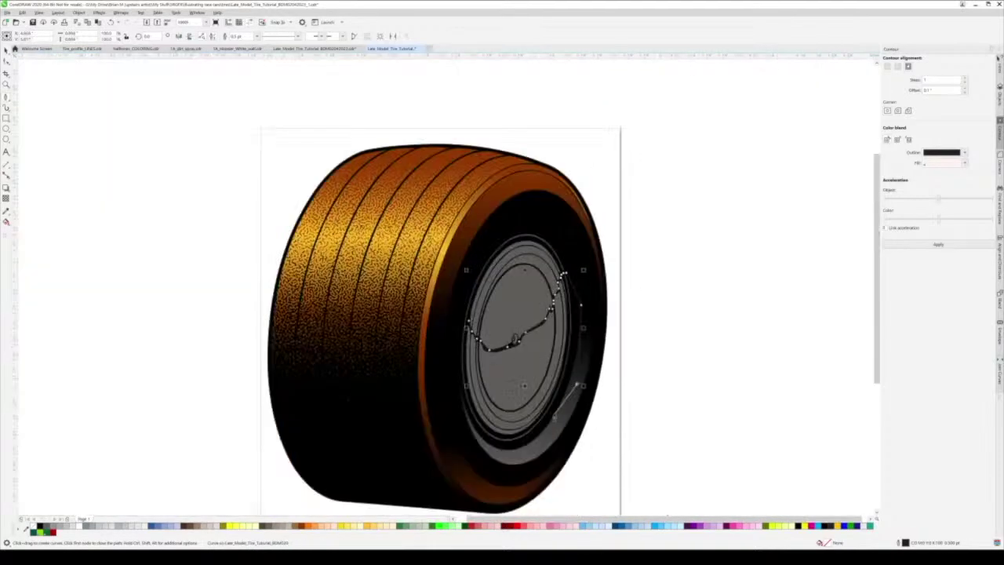
scroll(578, 385, "up", 2)
left_click(325, 415)
left_click(314, 332)
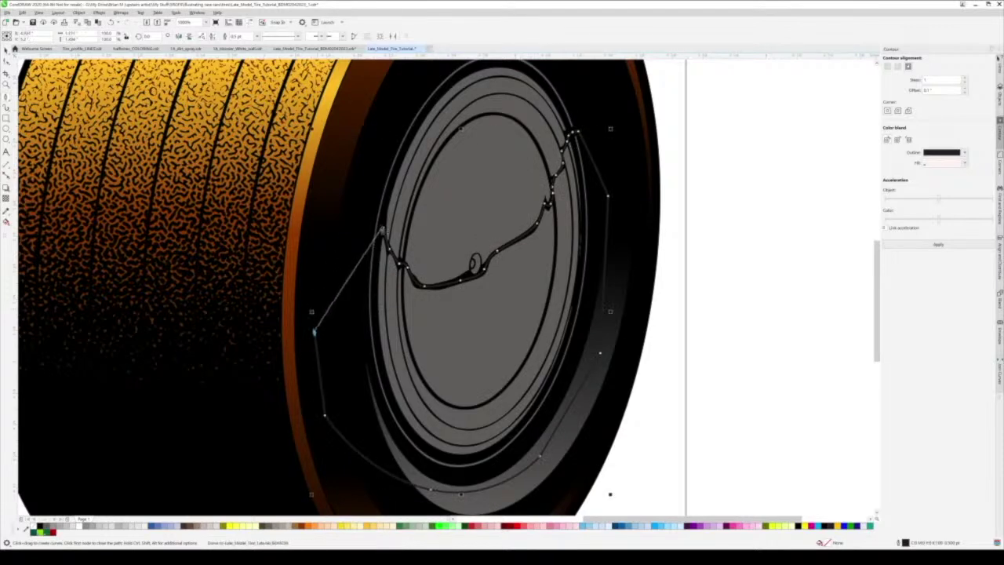
left_click_drag(383, 228, 344, 192)
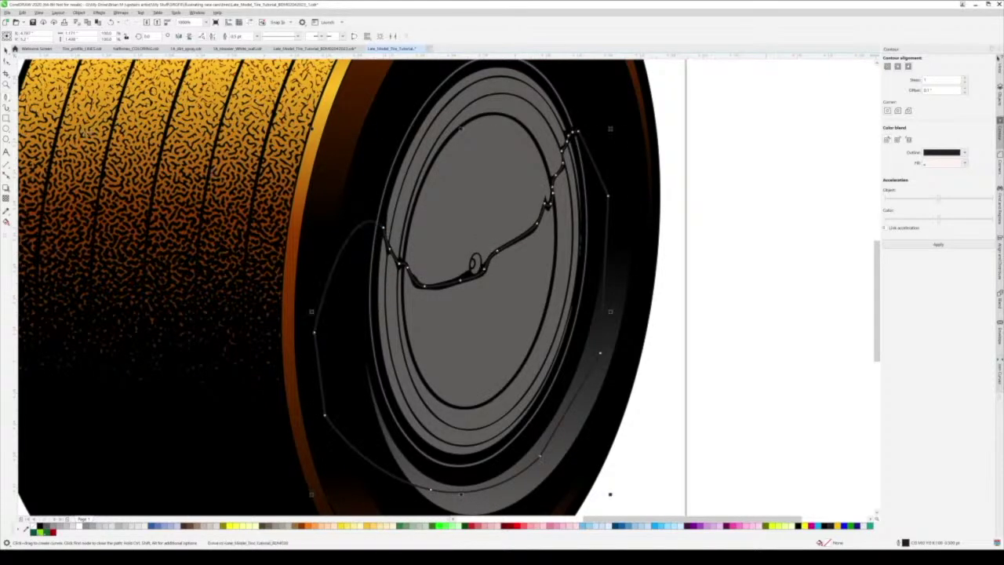
Give the closed lower-half curve a bright green outline
left_click(7, 50)
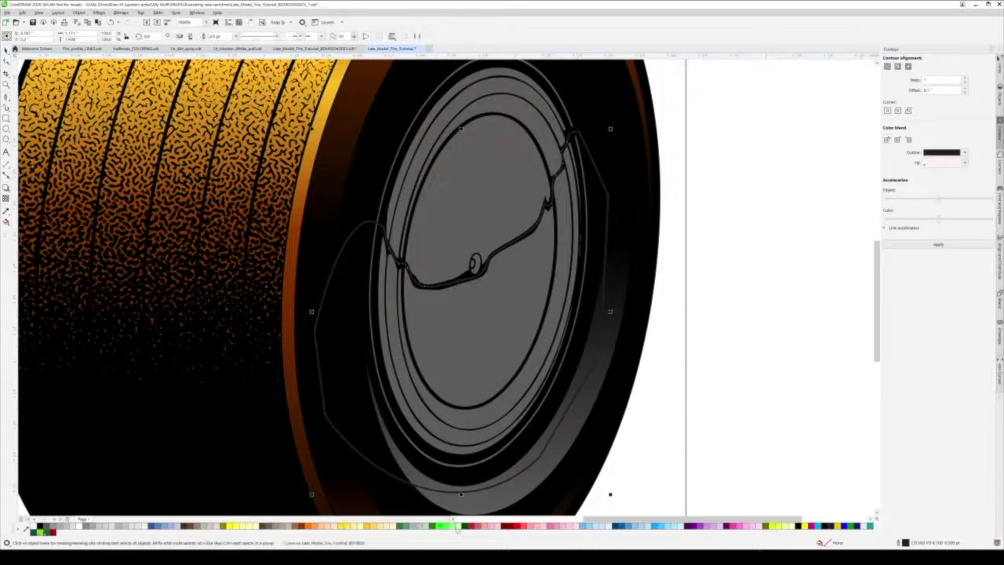
right_click(439, 527)
left_click(744, 385)
Intersect the green curve with the outermost gray rim ring and fill the resulting lower piece with brown
scroll(386, 236, "up", 1)
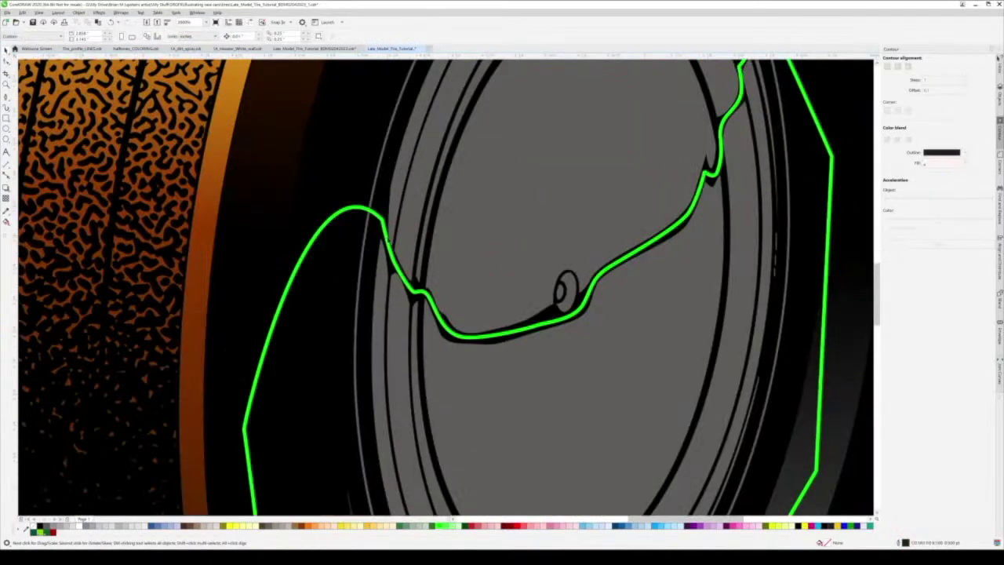
left_click(385, 237)
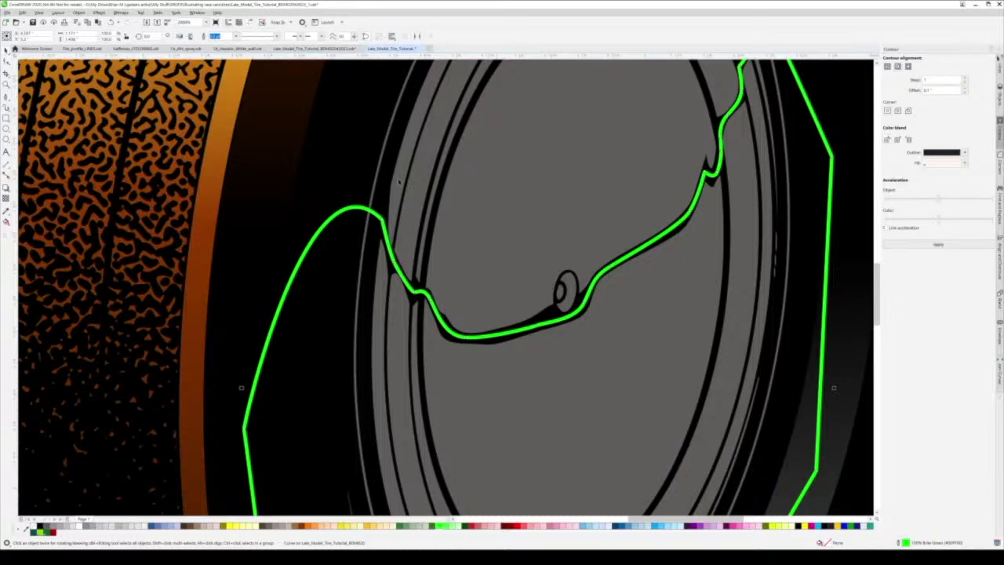
left_click(399, 181, "shift")
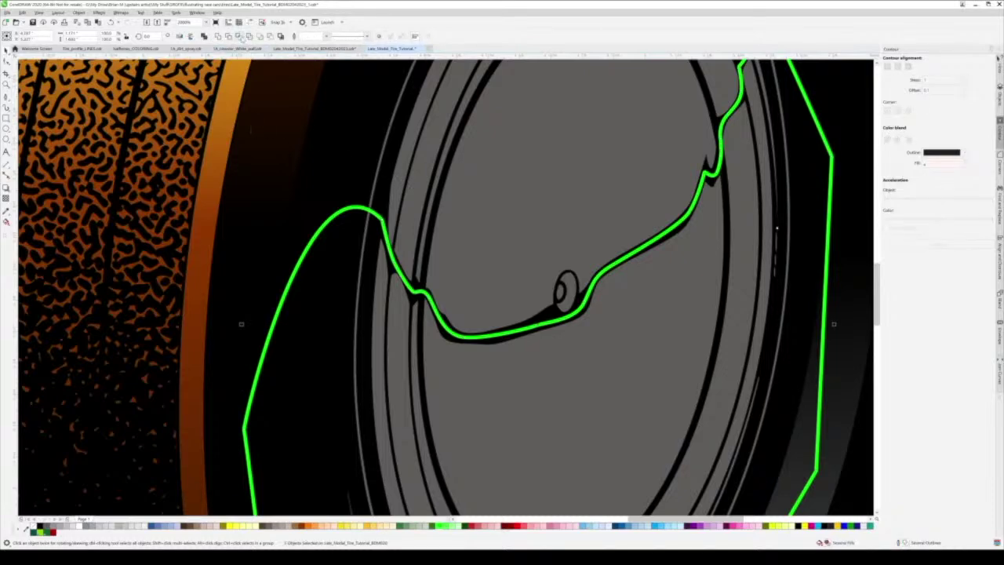
left_click(555, 463)
scroll(597, 461, "down", 5)
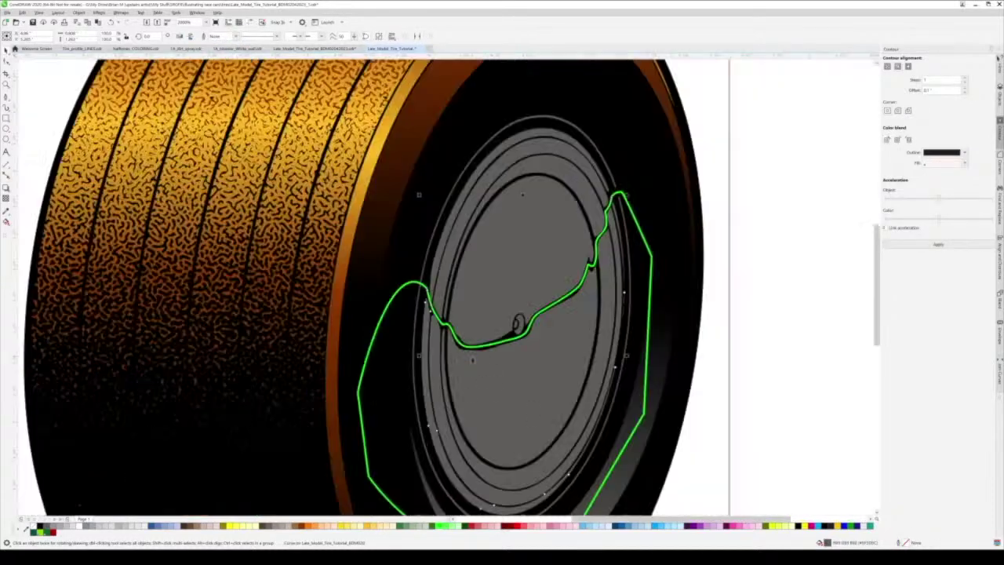
scroll(508, 432, "up", 3)
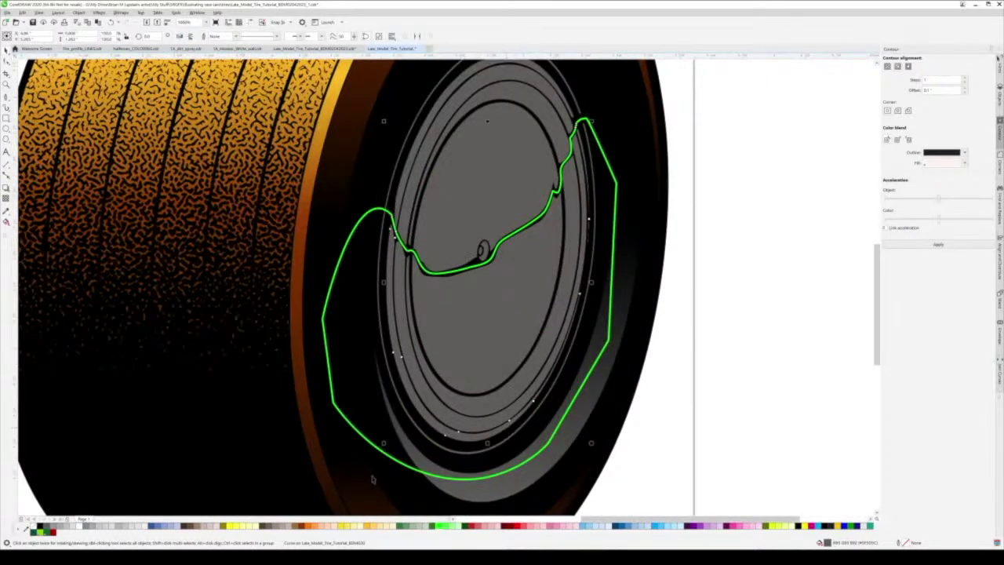
left_click(297, 527)
Intersect the green curve with the second rim ring and fill the resulting lower piece with blue
left_click(418, 211)
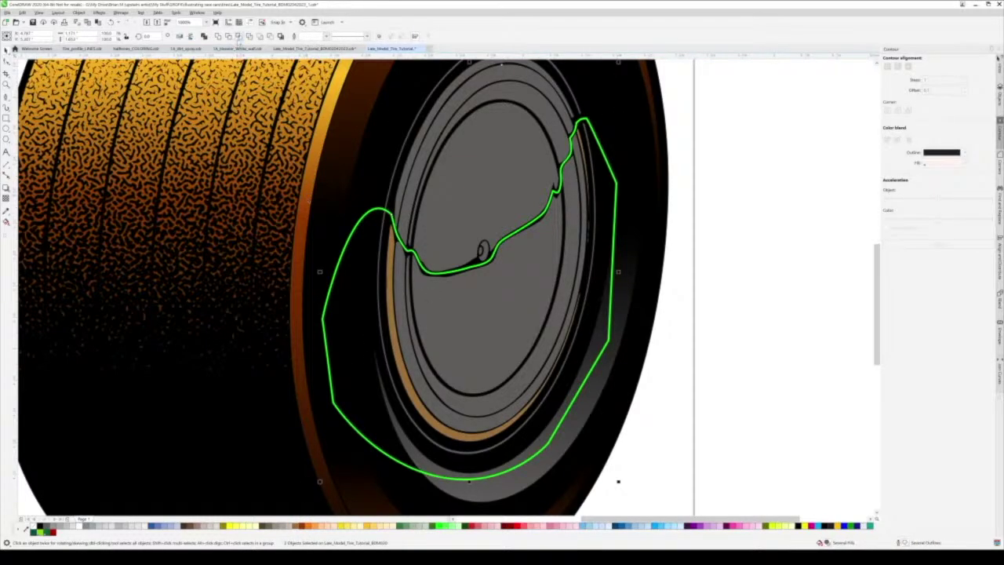
left_click(238, 37)
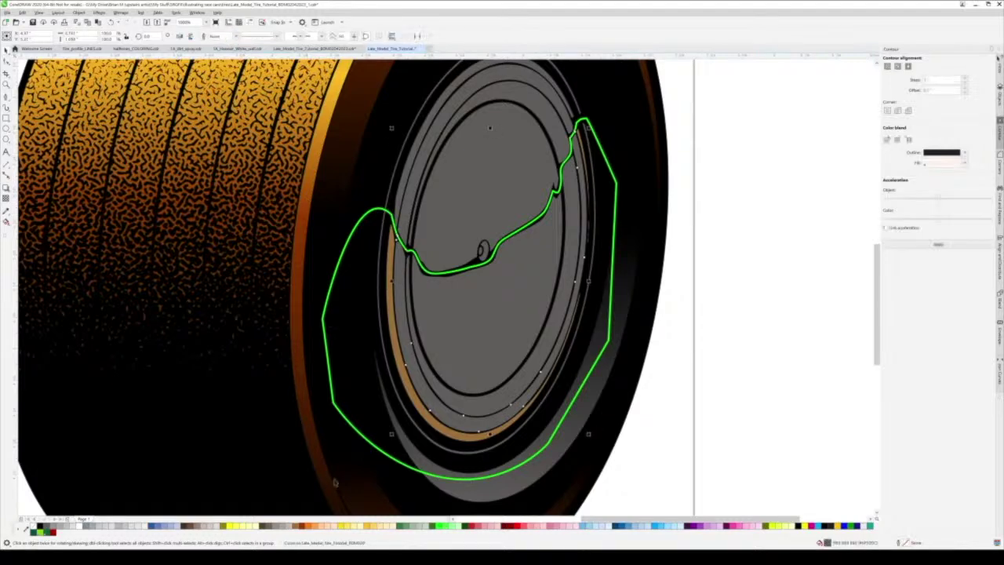
left_click(627, 527)
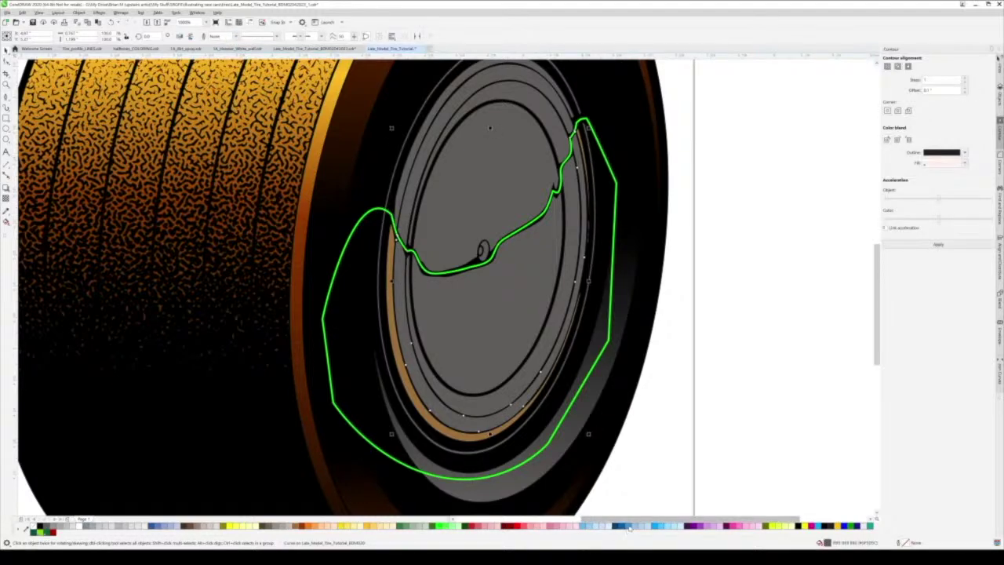
left_click(722, 409)
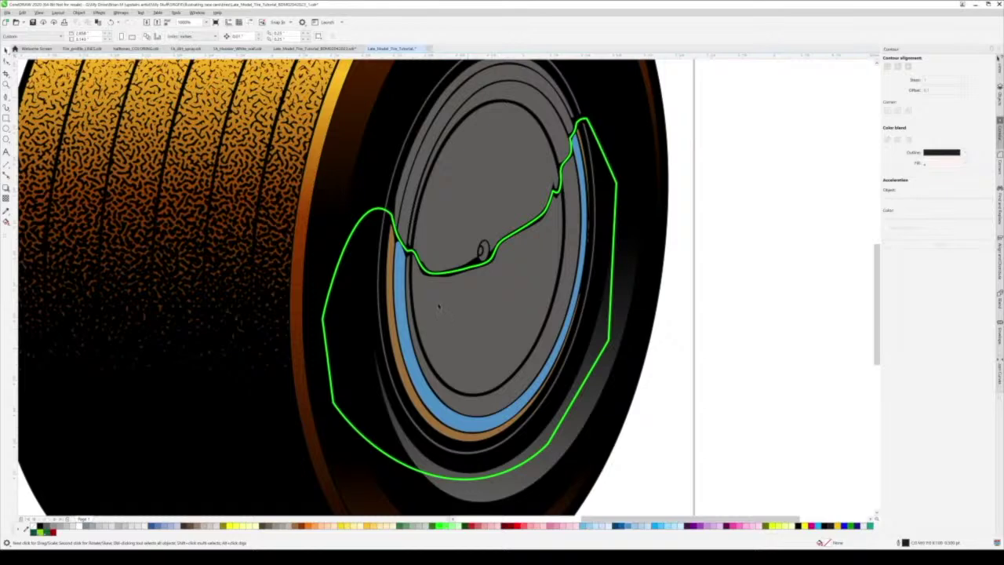
Intersect the green curve with the third rim ring and fill the resulting lower piece with yellow
left_click(439, 306)
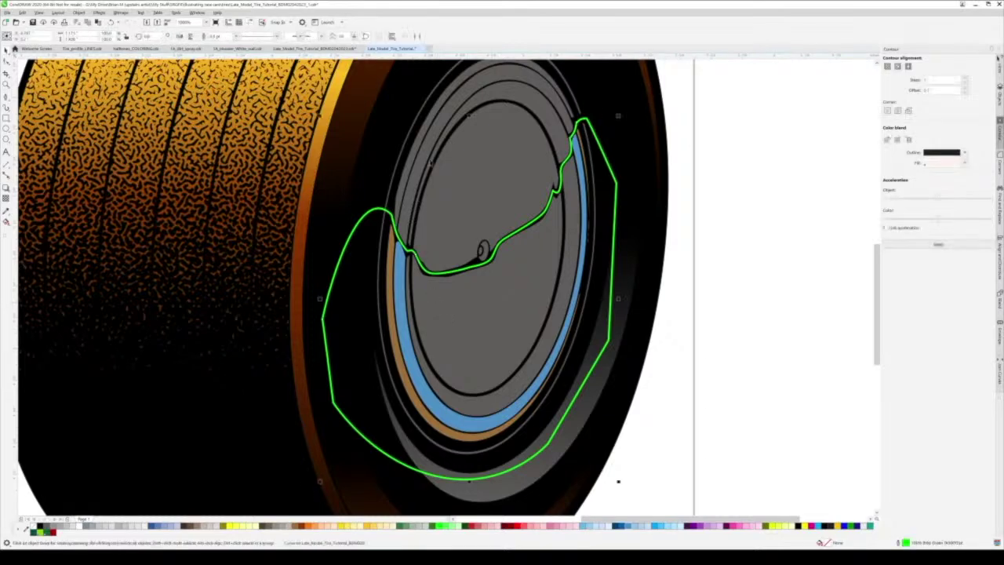
left_click(445, 138, "shift")
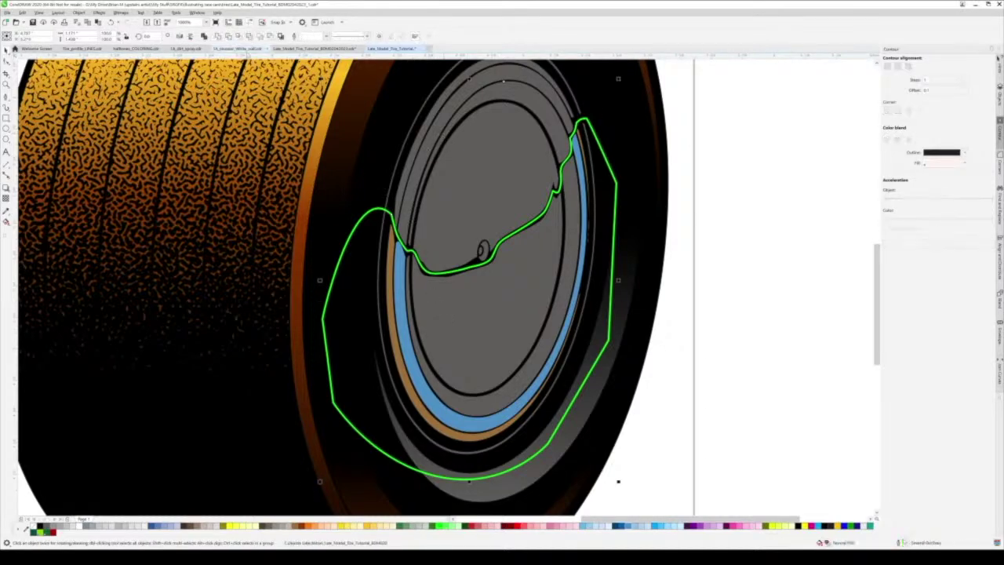
left_click(239, 36)
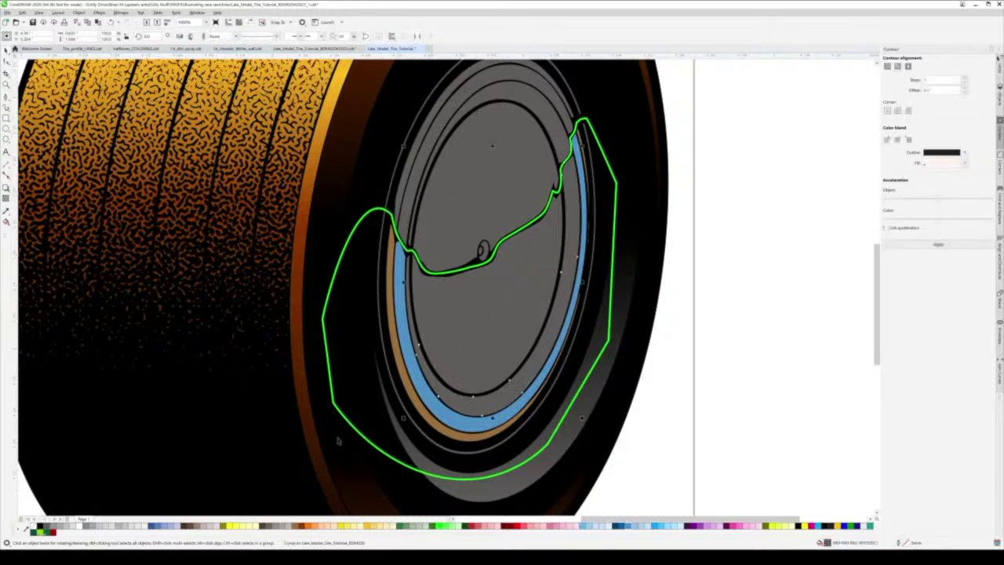
left_click(231, 526)
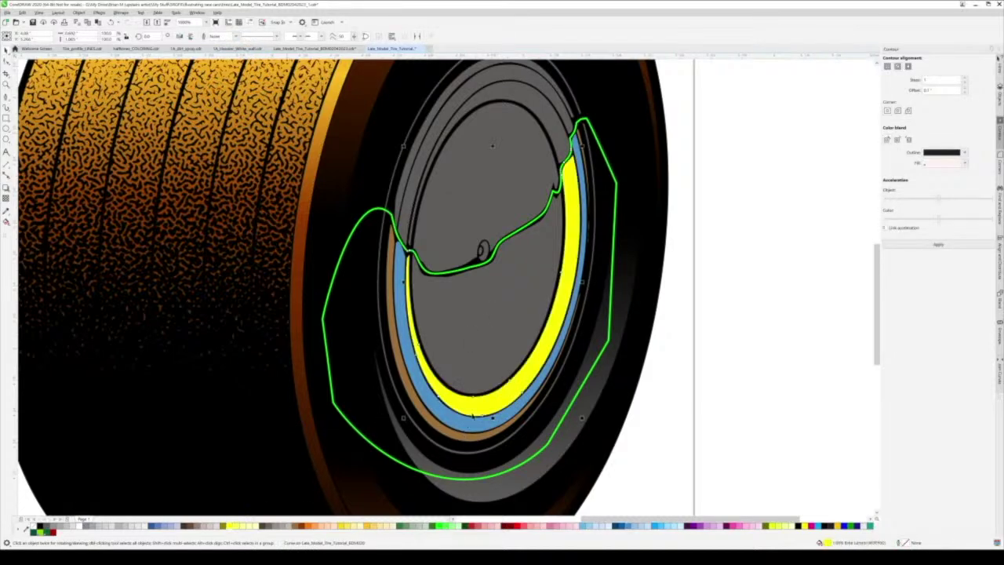
Intersect the green curve with the central gray disc and fill the resulting lower piece with black
left_click(464, 259)
left_click(445, 211, "shift")
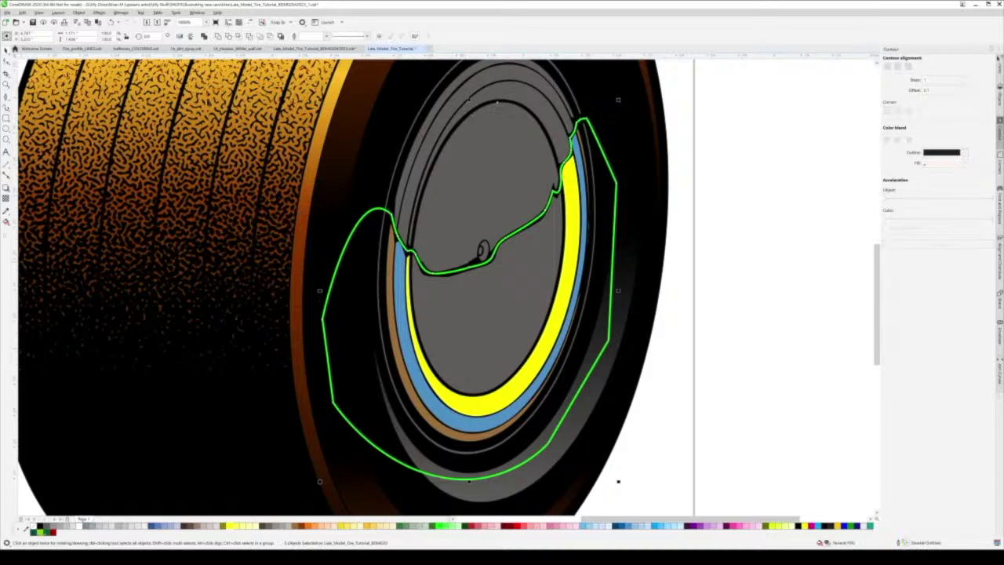
left_click(238, 36)
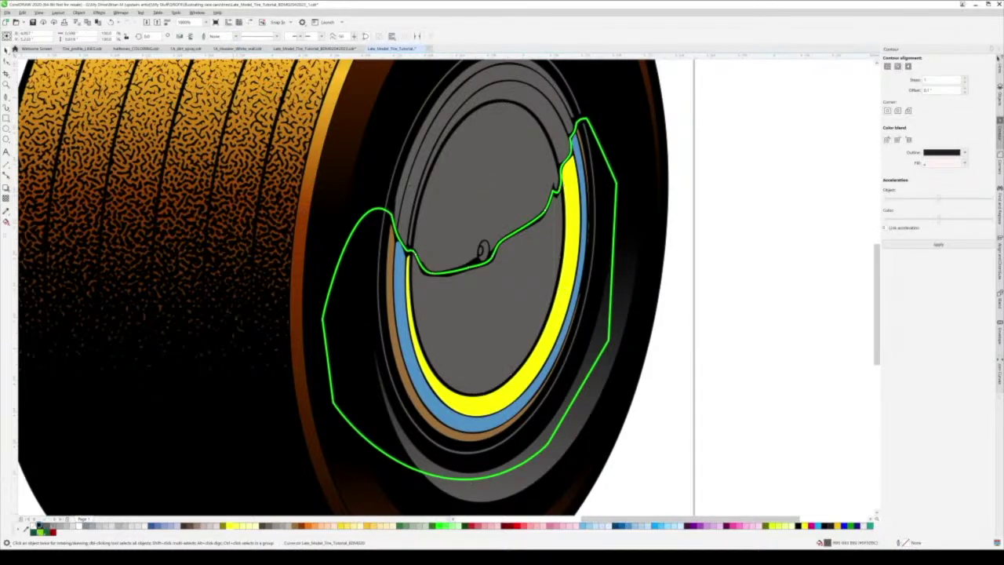
left_click(37, 525)
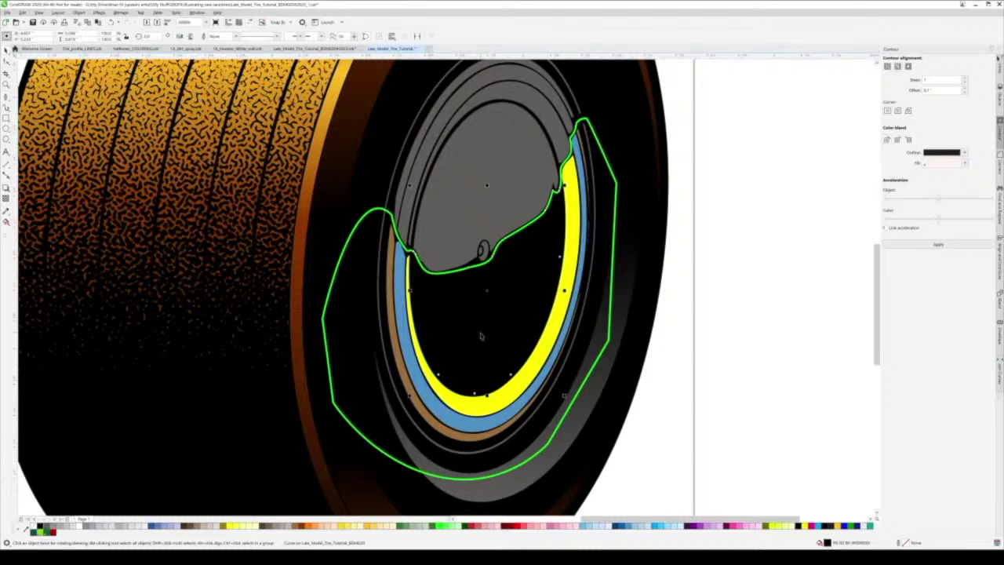
Delete the green cutting curve and select the black lower piece of the central disc
key("Escape")
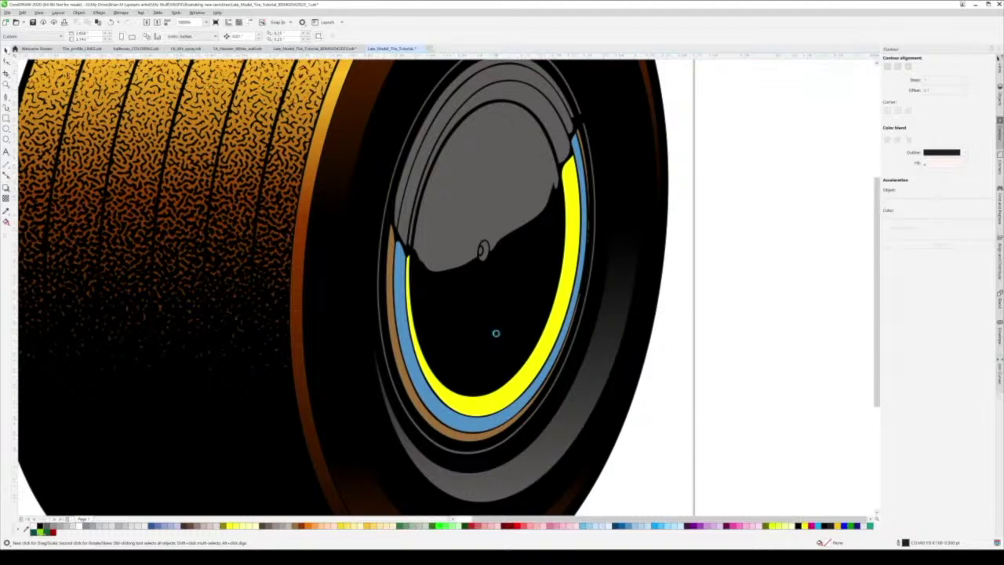
scroll(495, 334, "down", 4)
scroll(507, 294, "up", 6)
scroll(701, 294, "down", 3)
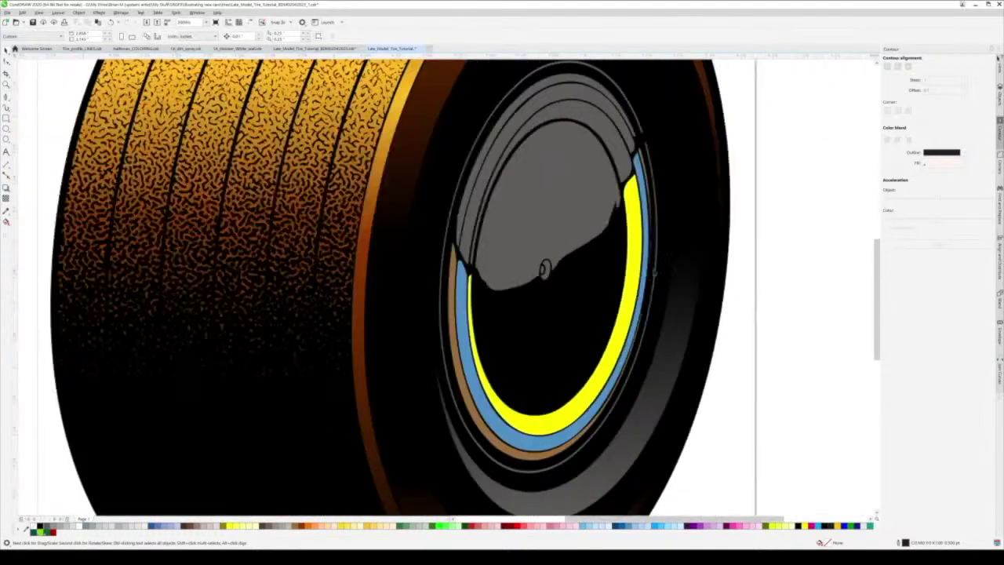
left_click(621, 266)
key("Escape")
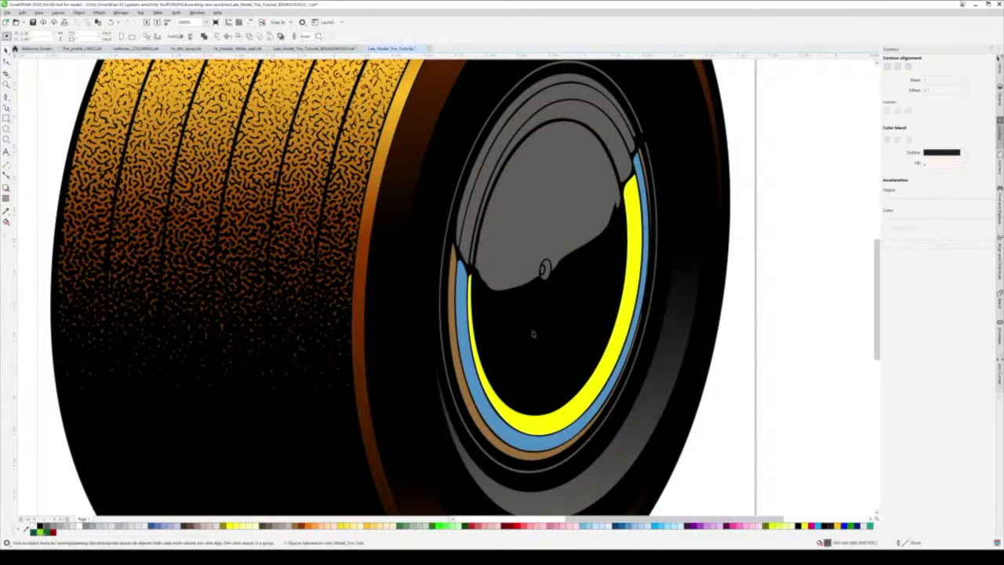
scroll(511, 350, "down", 2)
scroll(546, 335, "up", 3)
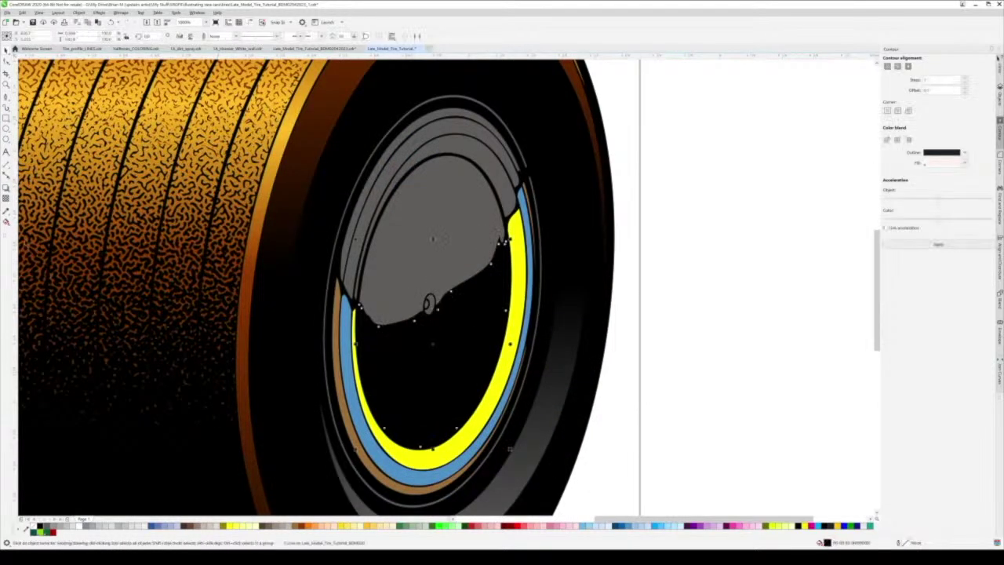
Switch to the reference document and examine the chrome reflection sample beneath the black-and-white landscape photo
scroll(200, 341, "down", 5)
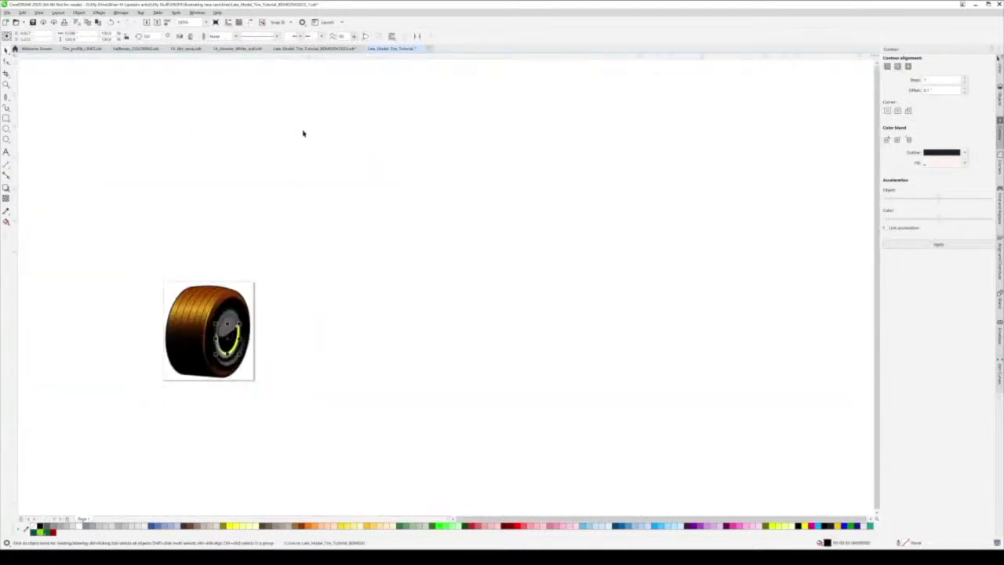
key("ctrl+Tab")
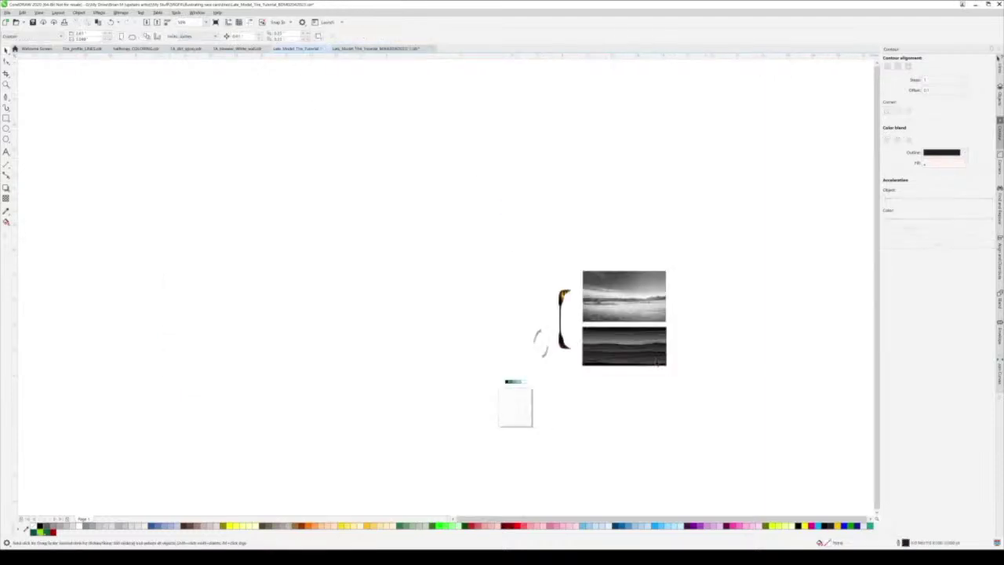
scroll(656, 361, "up", 5)
scroll(498, 295, "down", 2)
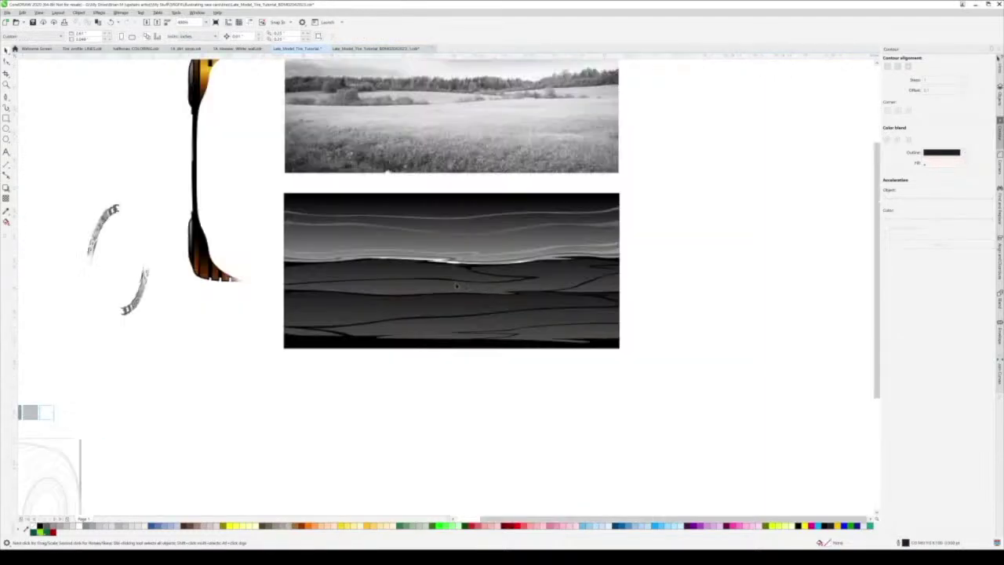
scroll(456, 286, "up", 2)
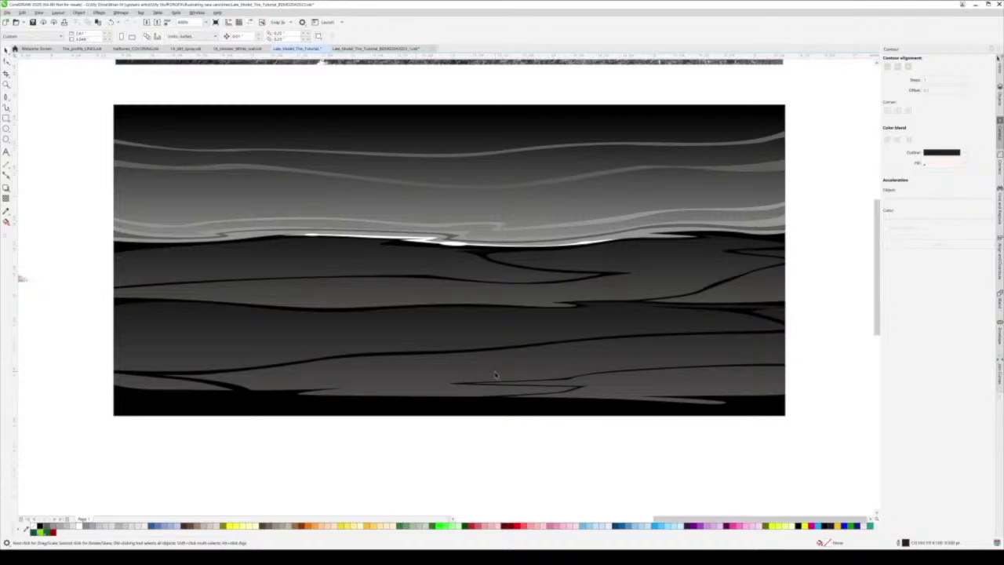
scroll(495, 375, "down", 4)
scroll(199, 394, "up", 2)
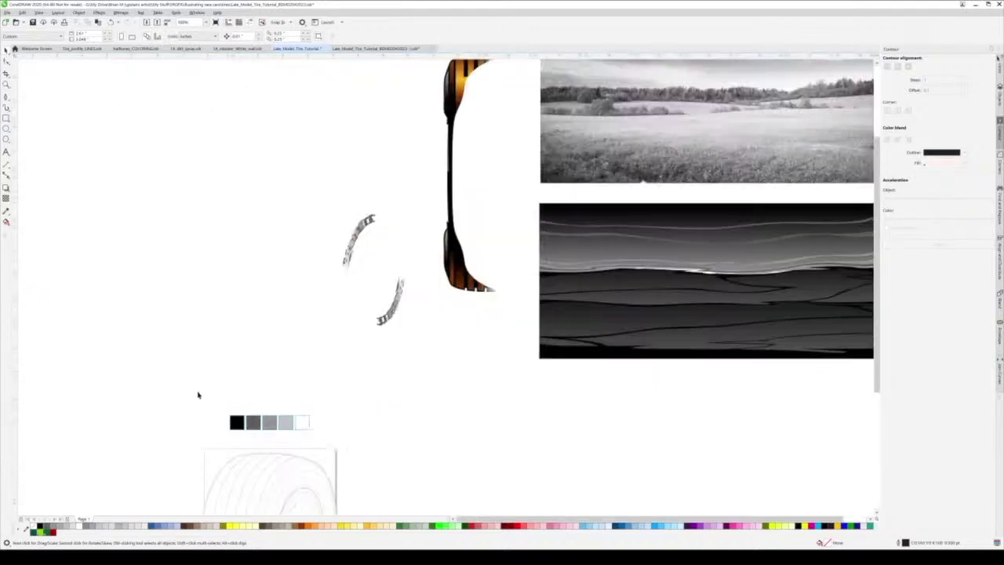
Move the group of five grayscale swatches below the chrome reflection sample and replace their blue outlines with light gray
left_click_drag(307, 424, 733, 392)
scroll(457, 363, "down", 2)
scroll(648, 385, "up", 4)
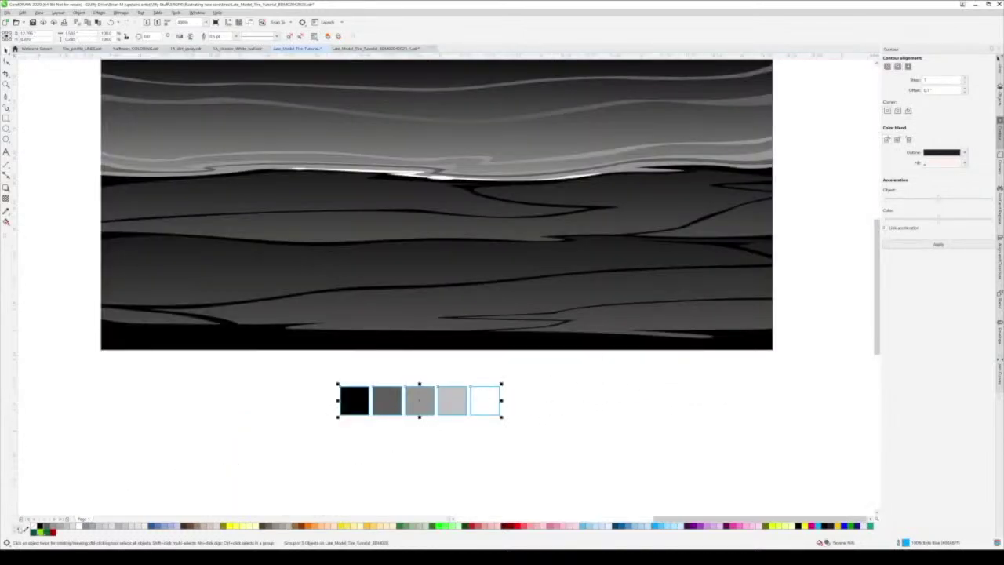
right_click(35, 530)
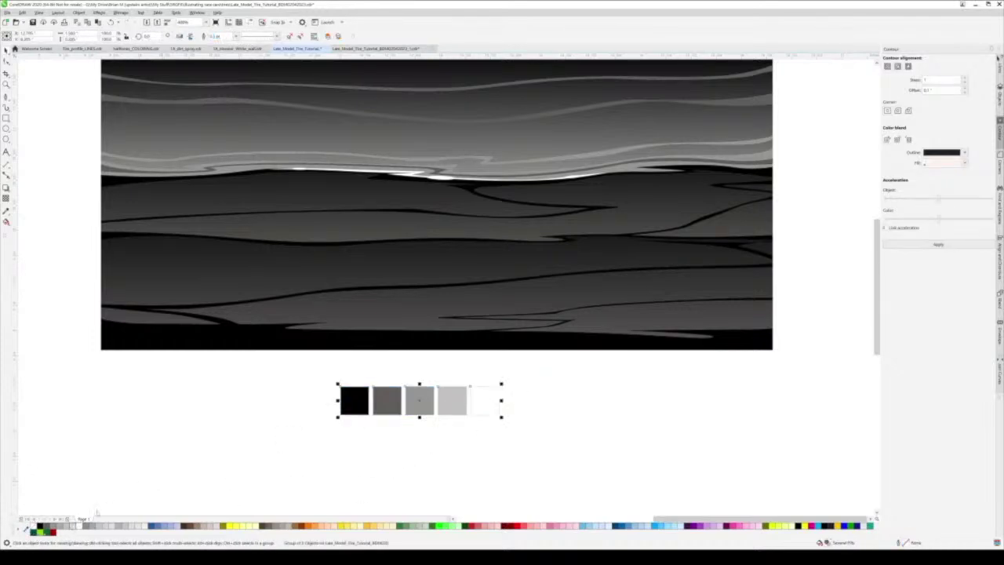
left_click(188, 466)
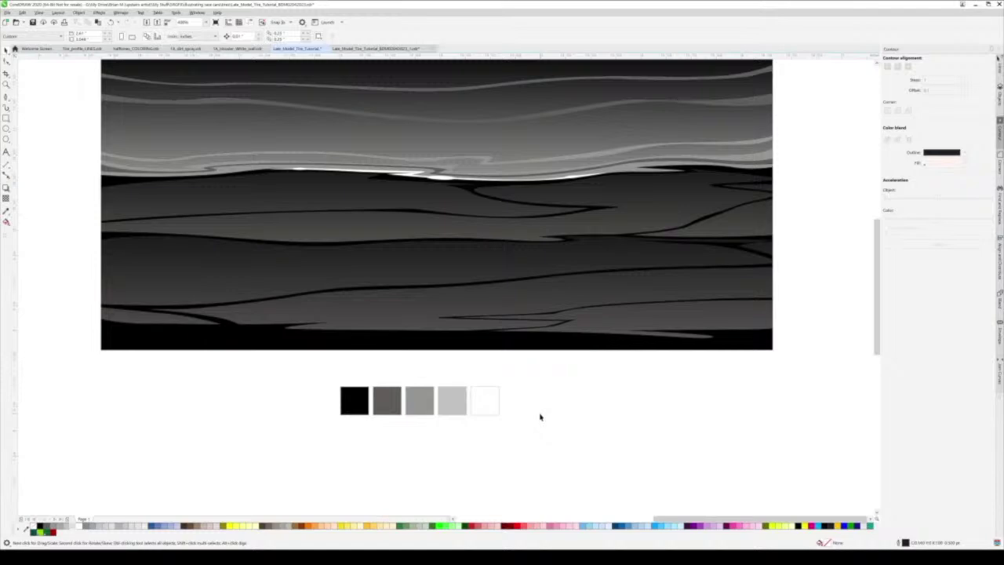
Examine the grayscale swatches from black to white against the tones of the chrome reflection sample
scroll(447, 403, "up", 2)
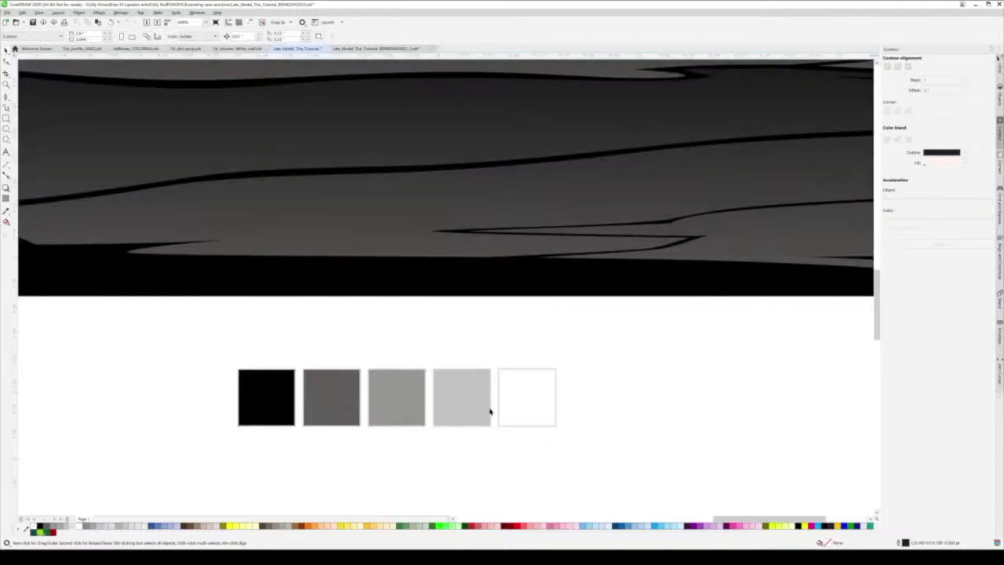
scroll(506, 433, "down", 4)
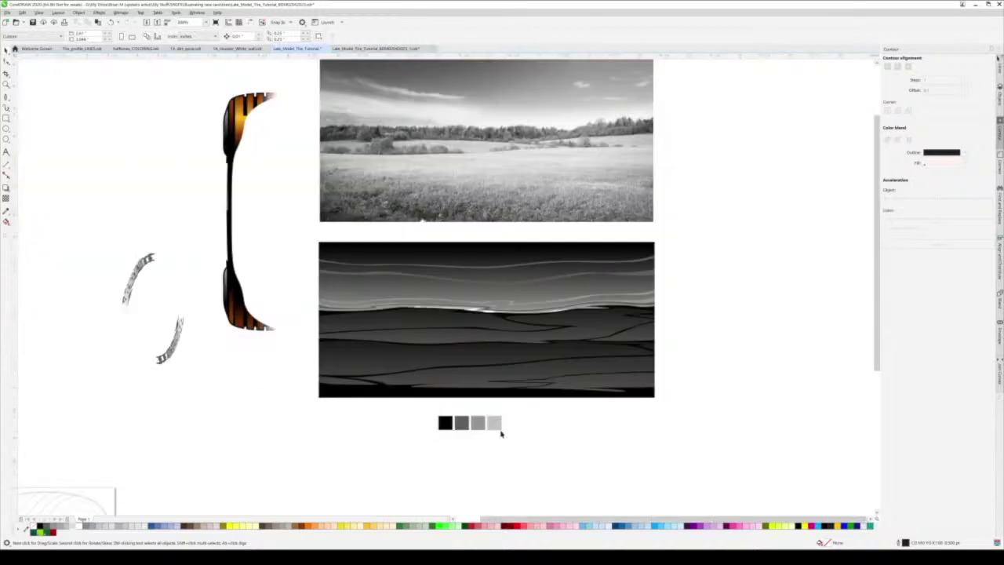
scroll(479, 432, "up", 4)
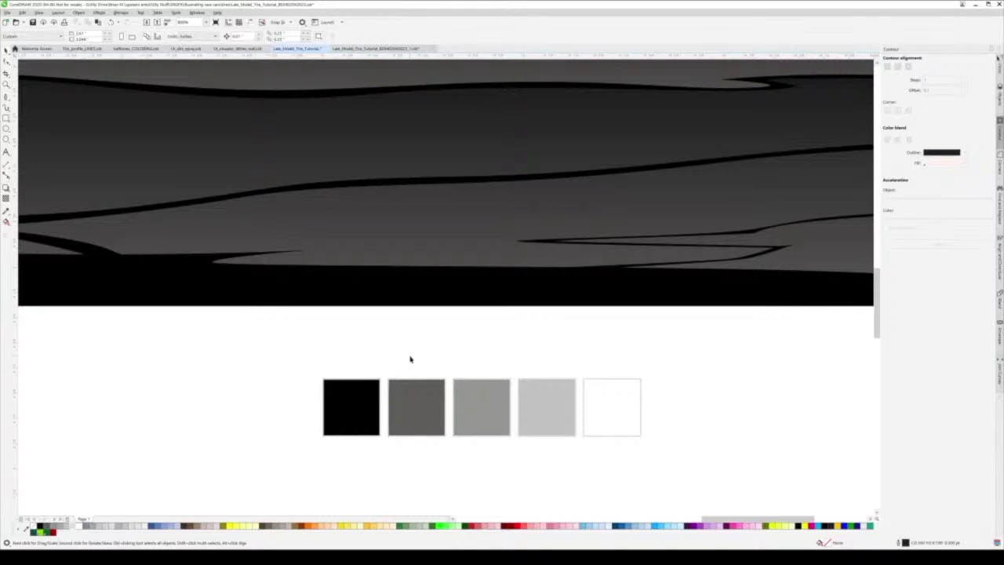
Compare the chrome reflection sample's horizon and tonal bands with the landscape photo above it and the grayscale swatches below
scroll(428, 402, "down", 6)
scroll(426, 404, "up", 2)
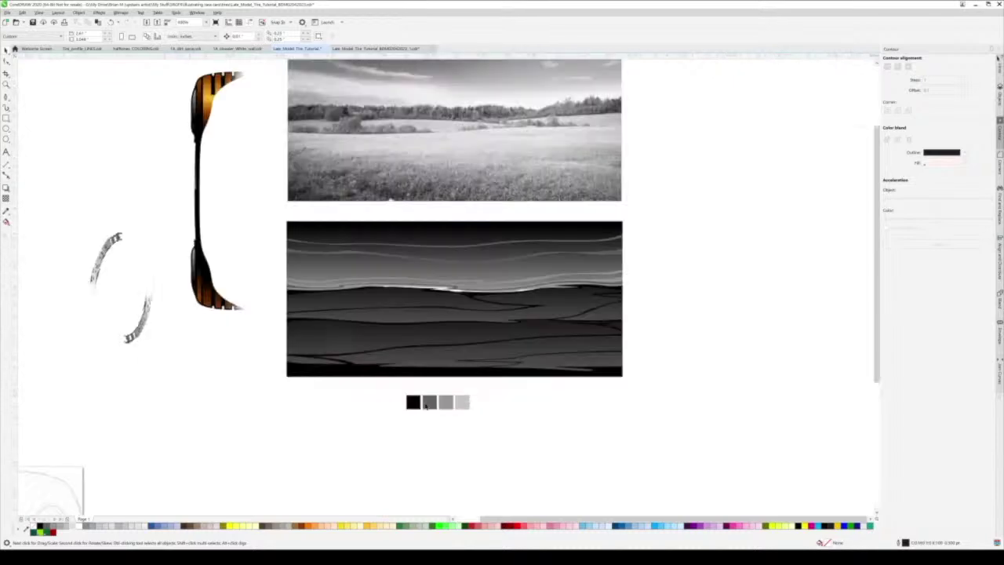
scroll(434, 396, "up", 2)
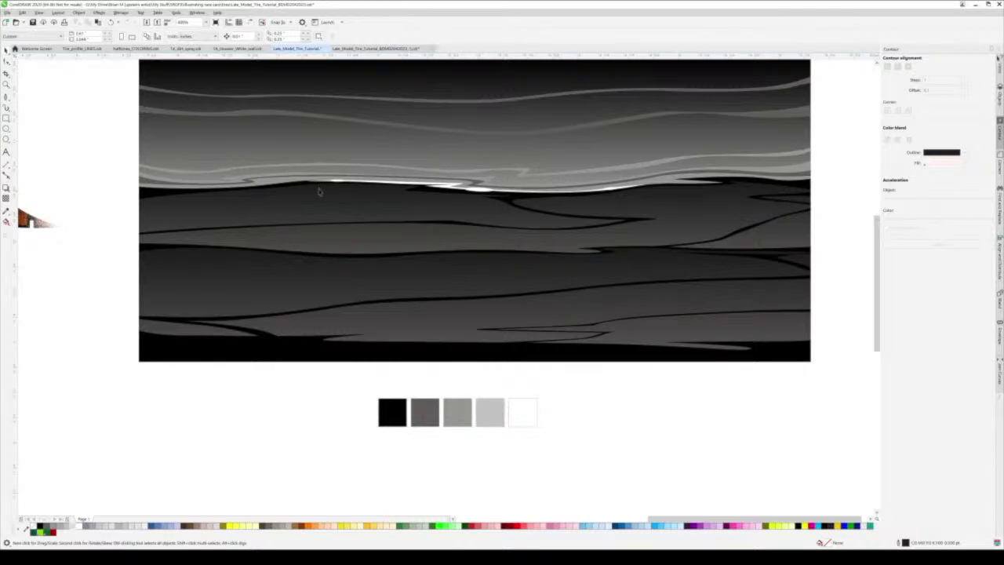
scroll(345, 319, "down", 4)
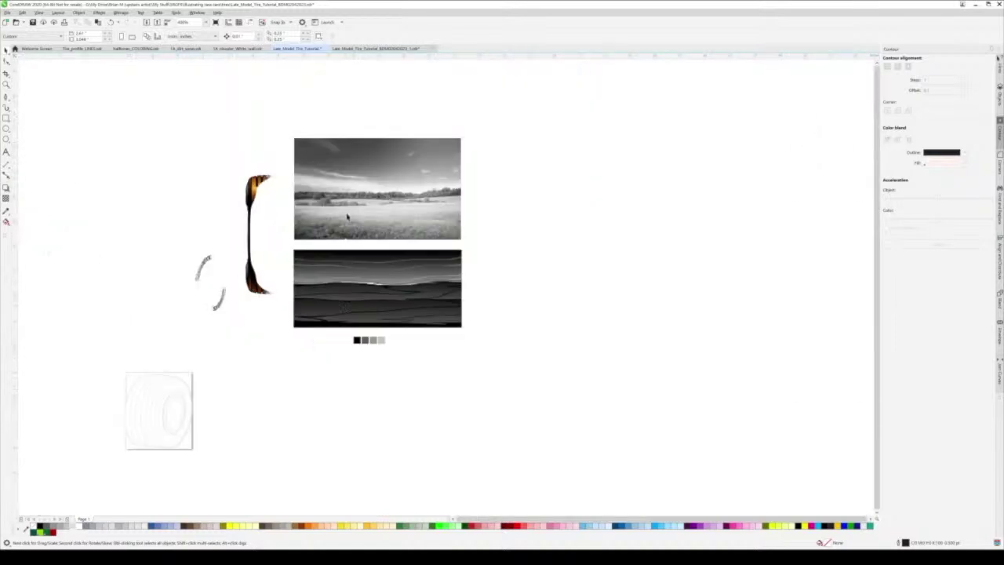
scroll(346, 307, "up", 2)
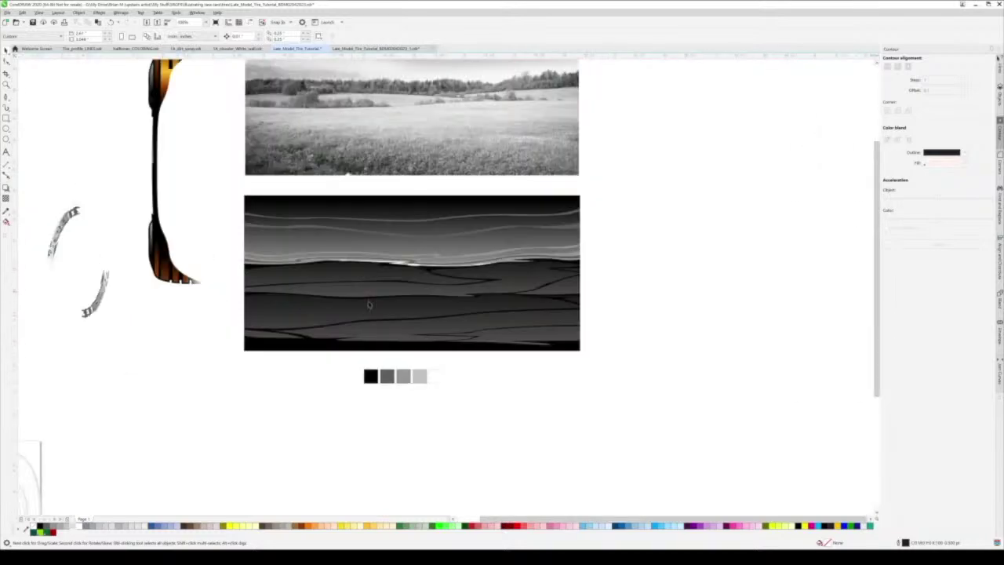
scroll(369, 305, "down", 2)
scroll(382, 196, "up", 2)
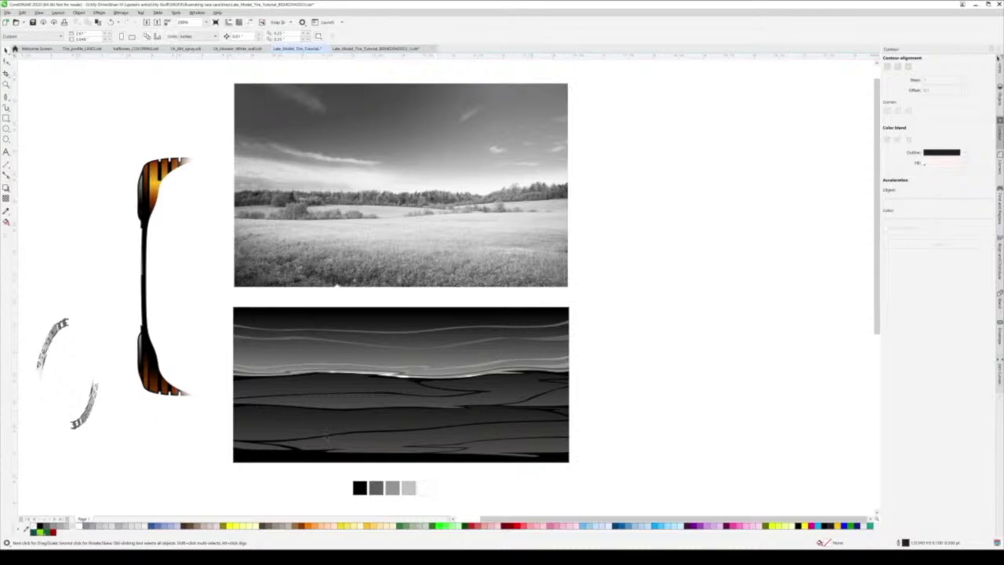
scroll(582, 389, "down", 3)
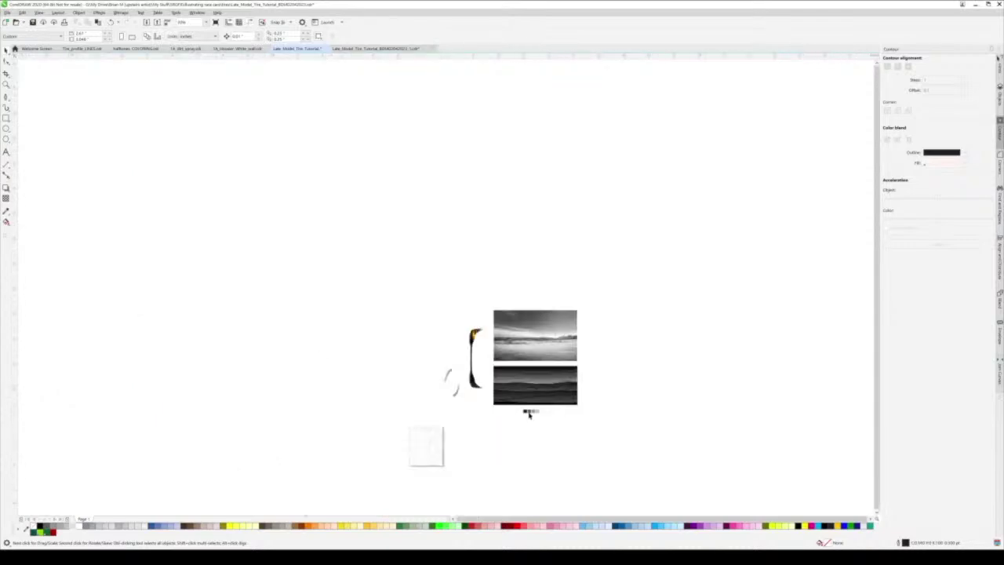
Switch to the tire document and fill the central disc's lower piece with a linear gradient from black at the horizon to dark gray below
left_click(355, 48)
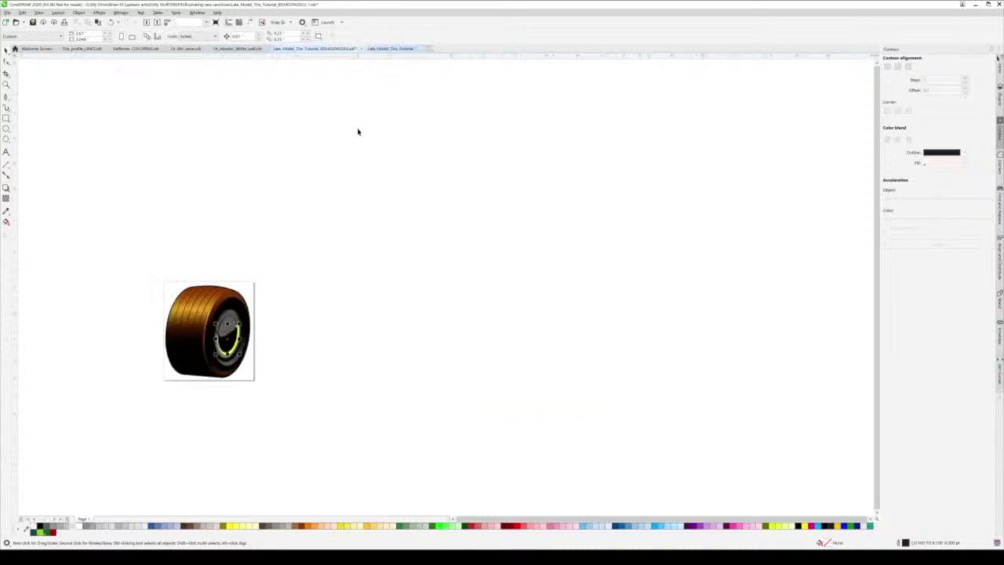
scroll(225, 353, "up", 5)
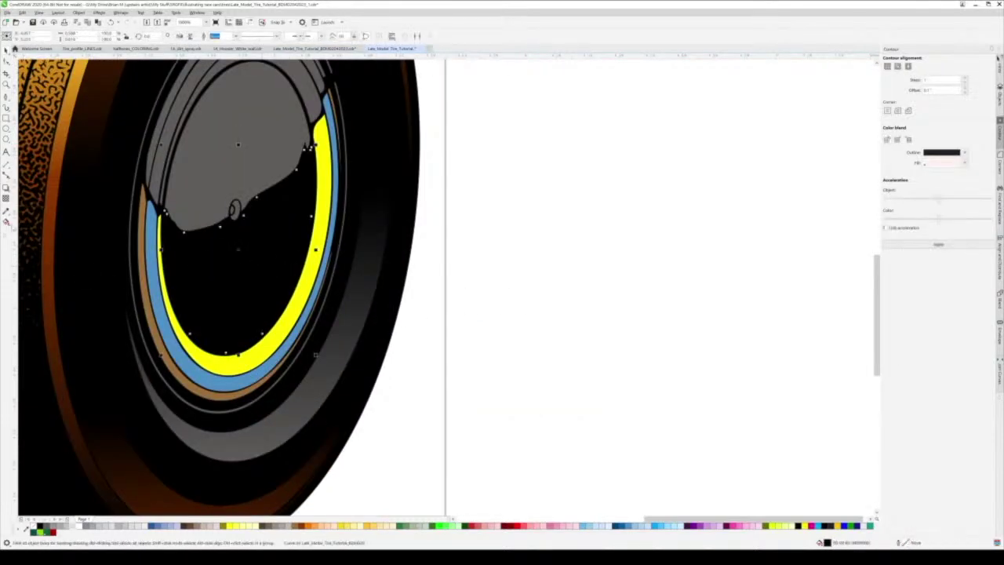
left_click(6, 223)
left_click_drag(226, 225, 281, 372)
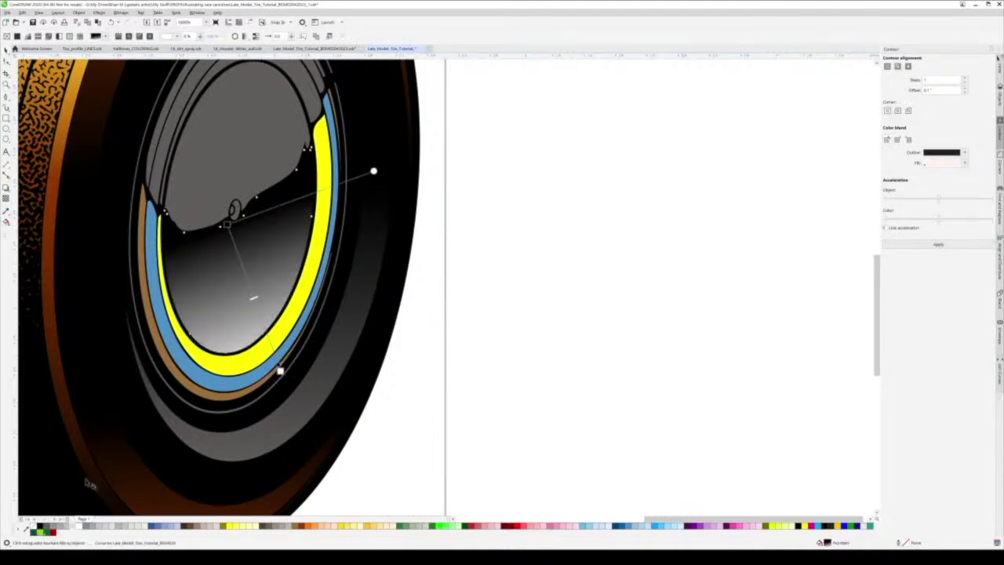
left_click(48, 527)
left_click_drag(249, 277, 239, 253)
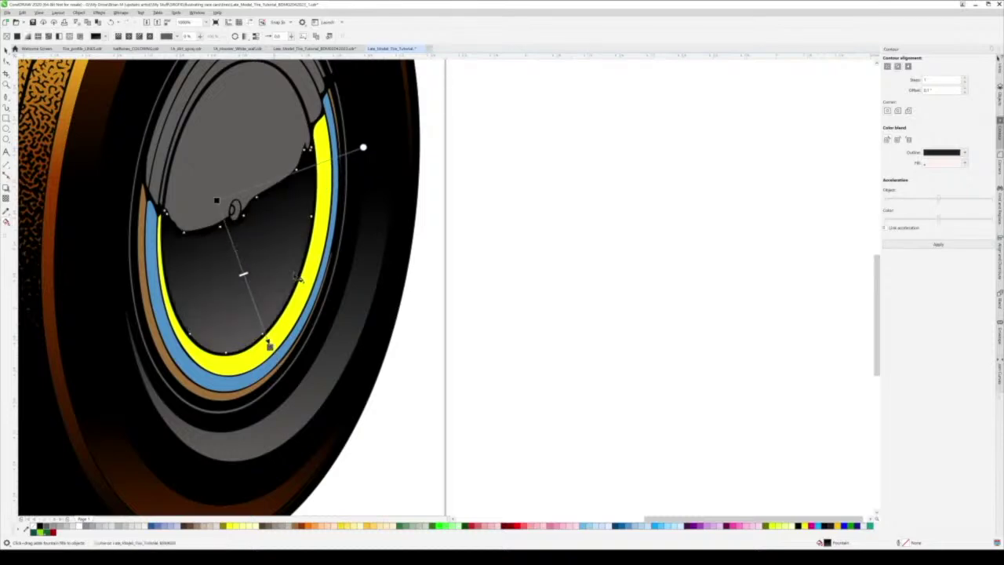
Replace the blue lower ring's fill with a black-to-dark-gray gradient running along the same slant as the disc's
left_click(200, 380)
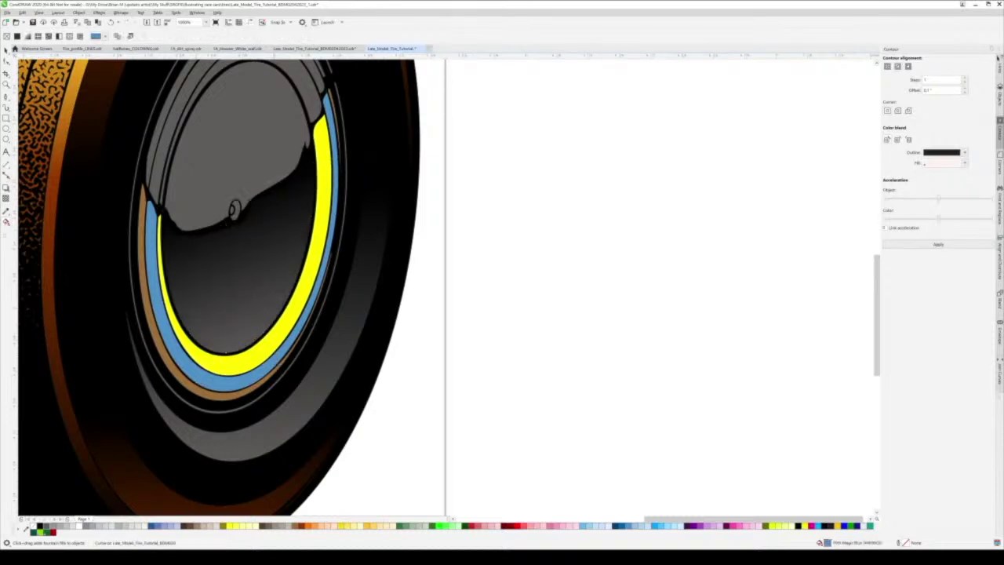
key("ctrl+r")
scroll(361, 358, "down", 5)
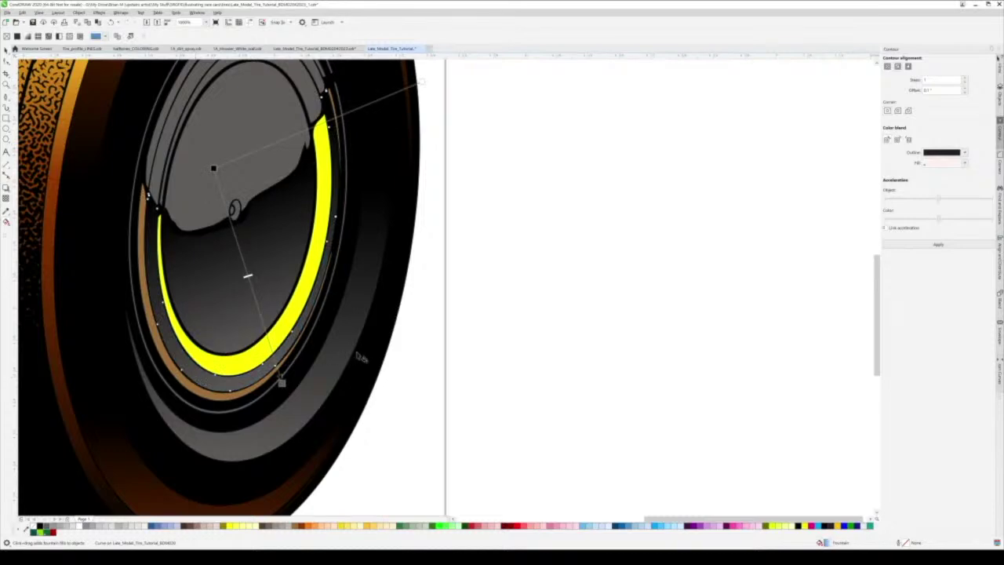
scroll(281, 307, "up", 5)
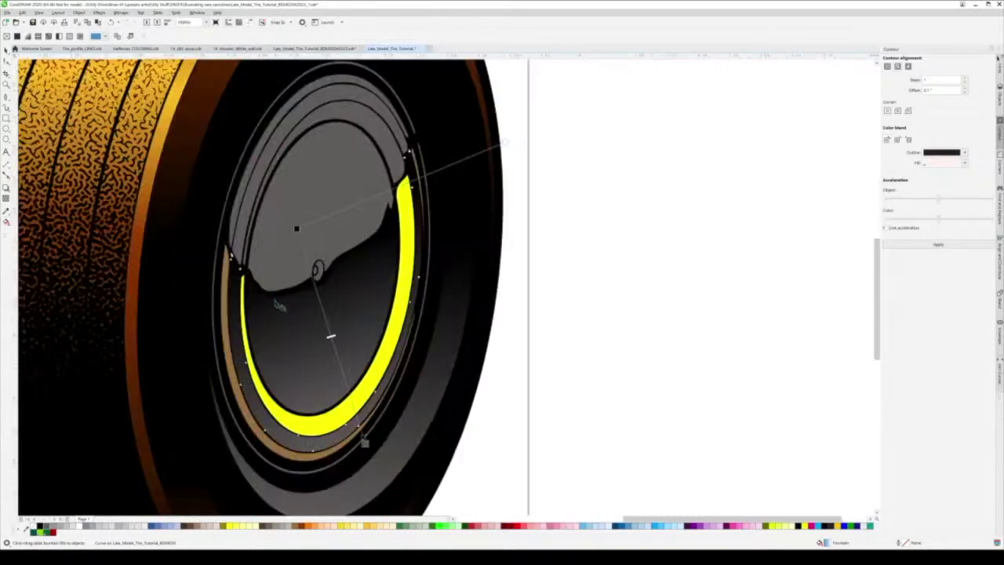
Fill the brown lower ring with a gradient from black at the bottom to dark gray above, slanting the gradient slightly
left_click(364, 444)
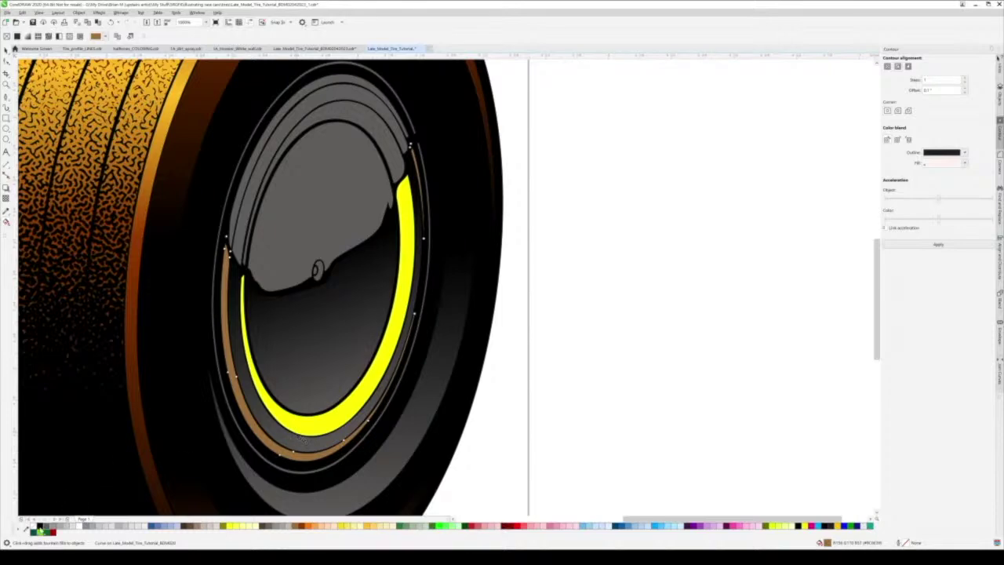
left_click(38, 527)
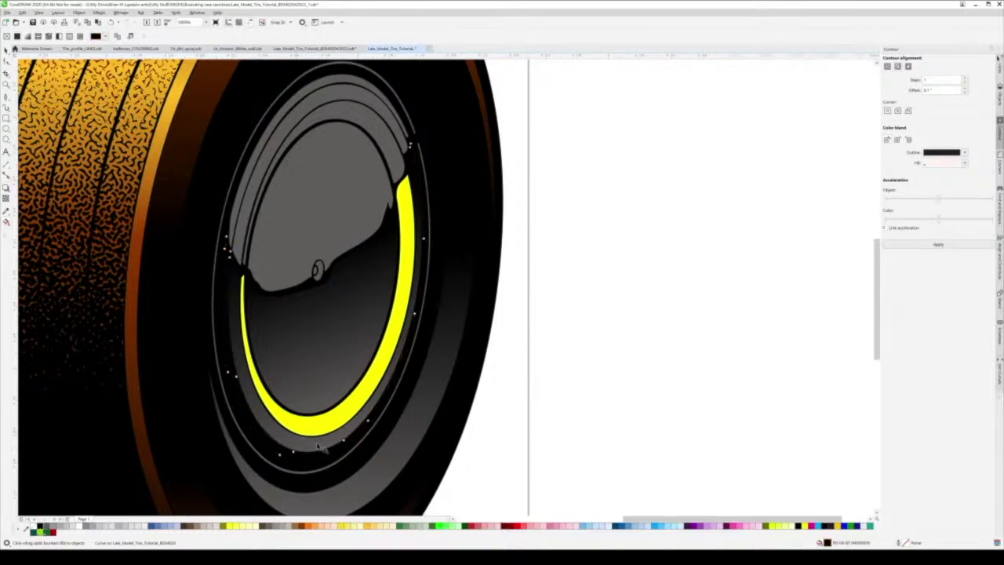
left_click_drag(299, 460, 173, 459)
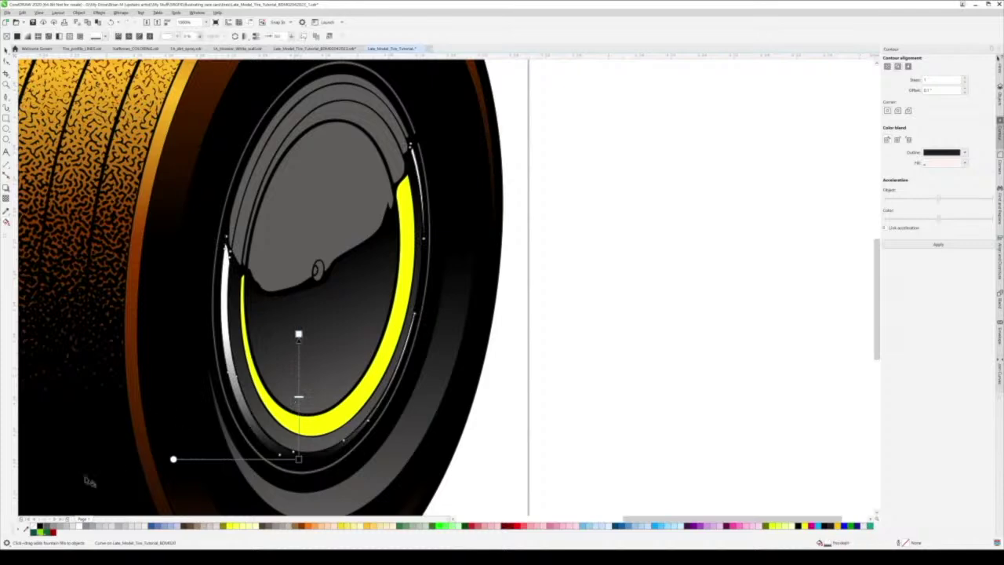
left_click(43, 527)
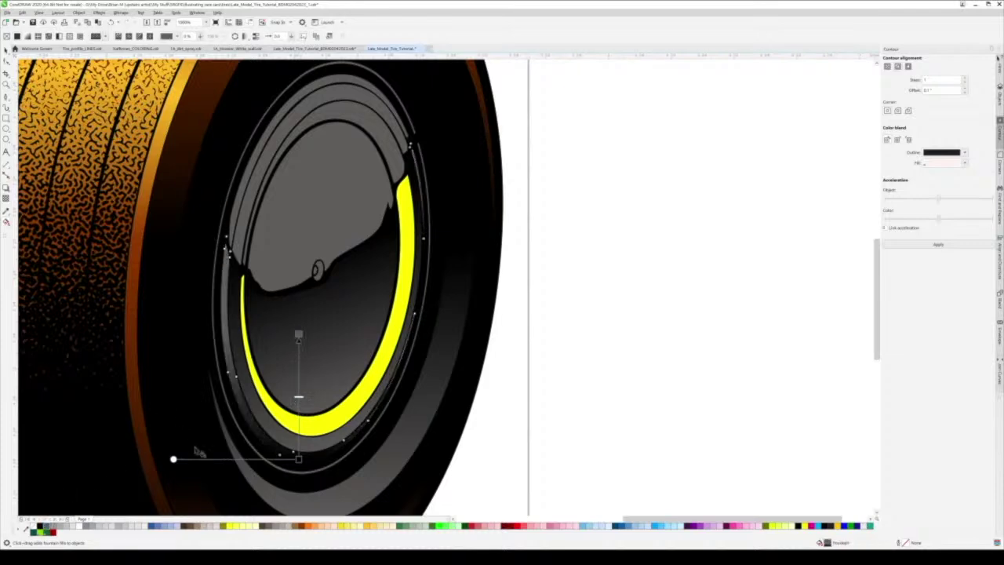
left_click_drag(299, 334, 313, 288)
left_click_drag(299, 460, 296, 486)
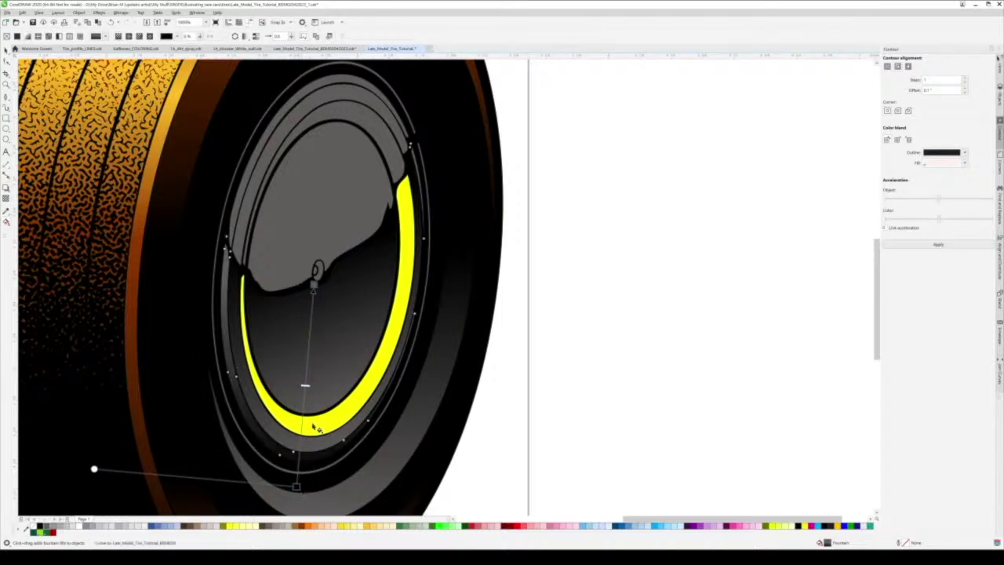
left_click_drag(314, 291, 347, 342)
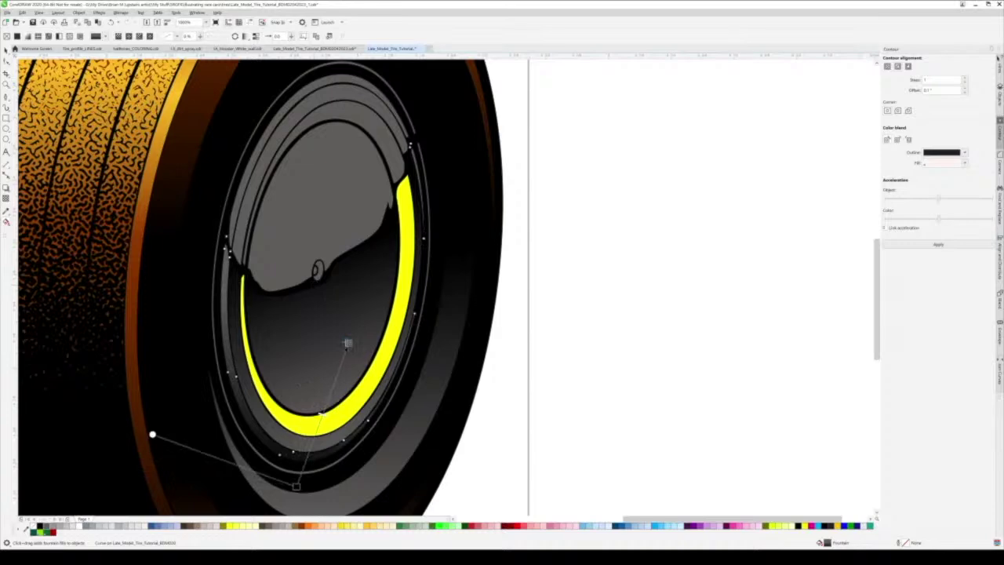
Fill the upper piece of the innermost ring around the disc with black
scroll(275, 345, "down", 3)
scroll(263, 337, "up", 3)
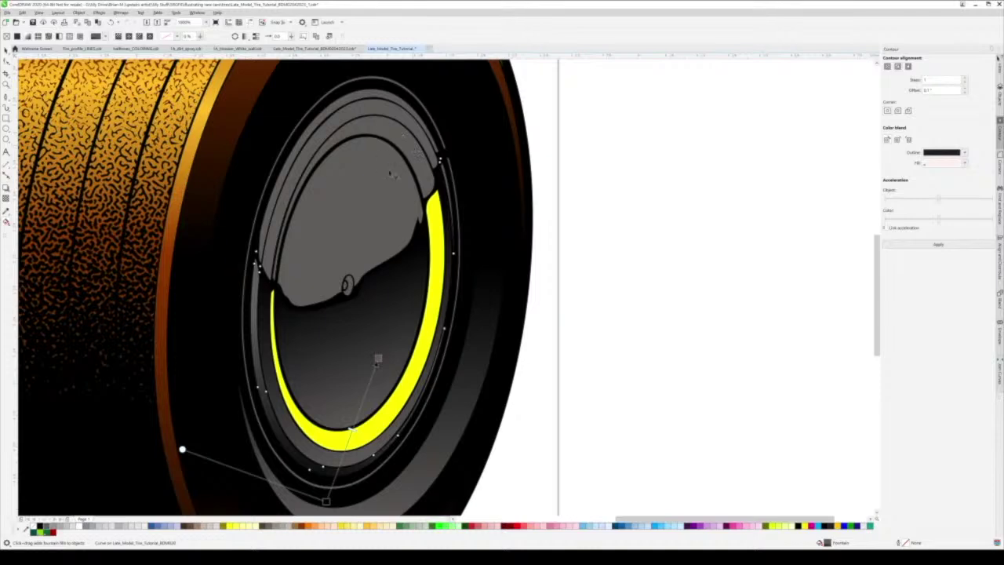
left_click(393, 140)
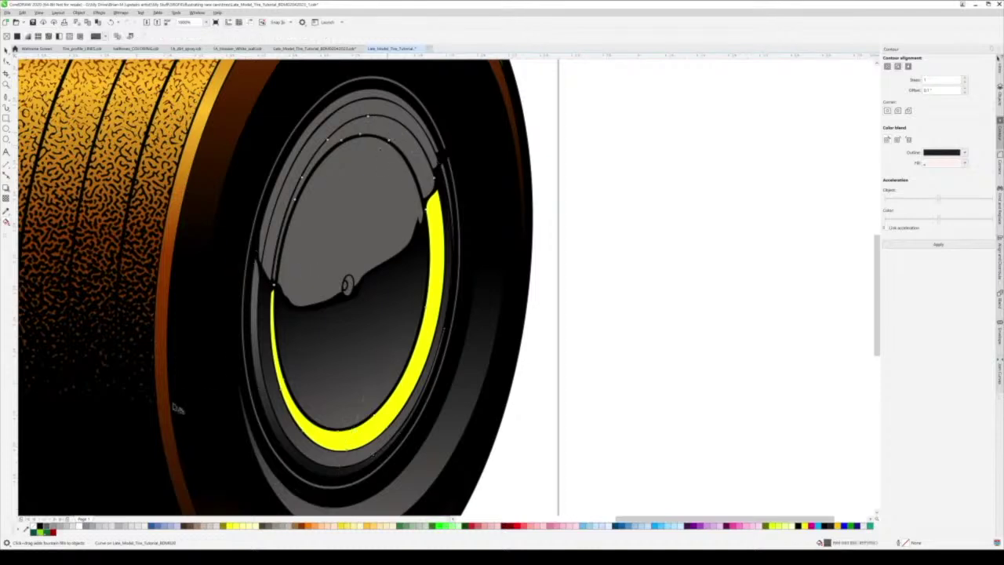
left_click(39, 530)
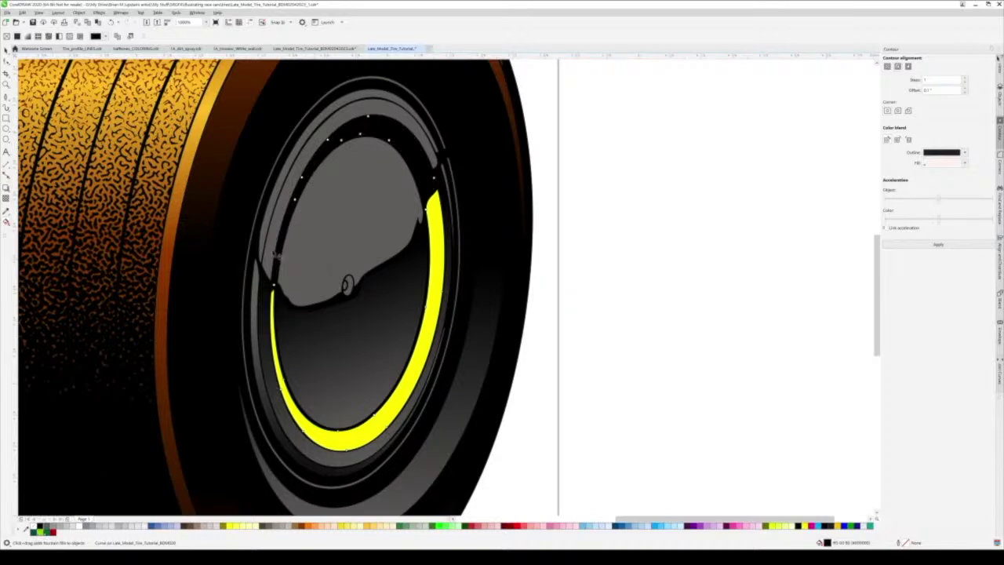
Fill the central disc's upper piece with a linear gradient from black at the top to medium gray at the horizon
left_click(347, 281)
left_click(56, 526)
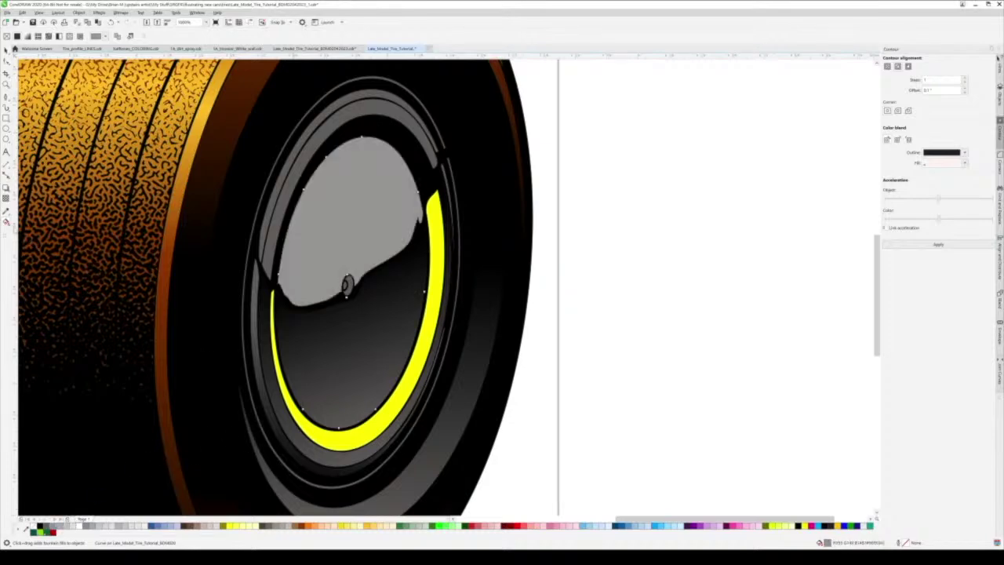
left_click(6, 221)
left_click_drag(316, 162, 346, 281)
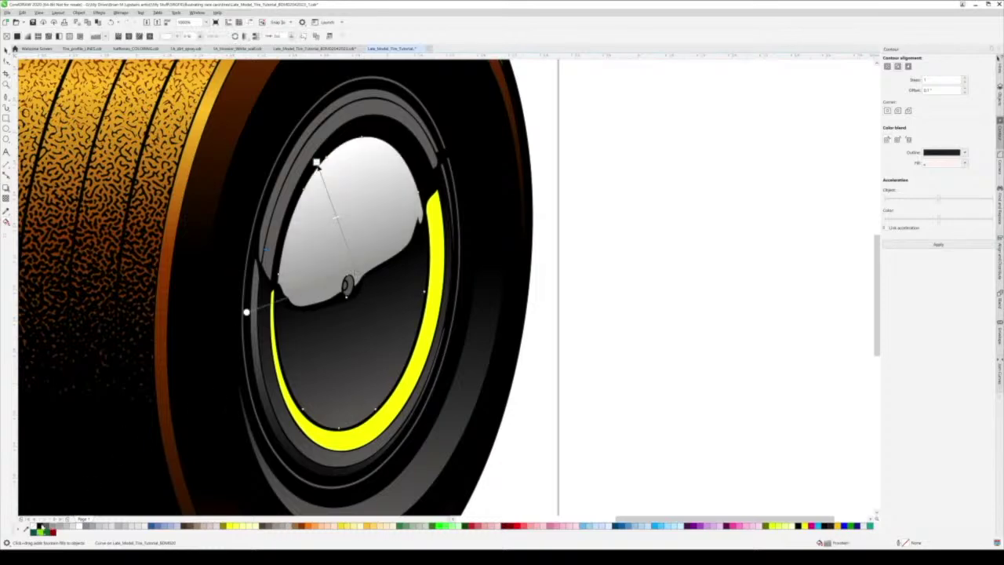
left_click(39, 527)
left_click_drag(355, 273, 357, 274)
scroll(320, 320, "down", 2)
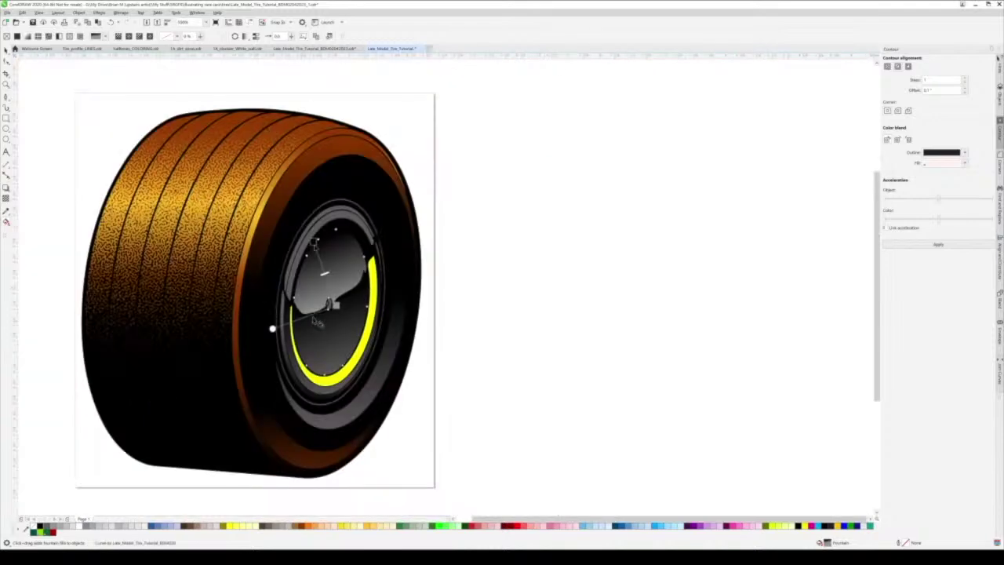
scroll(343, 246, "up", 2)
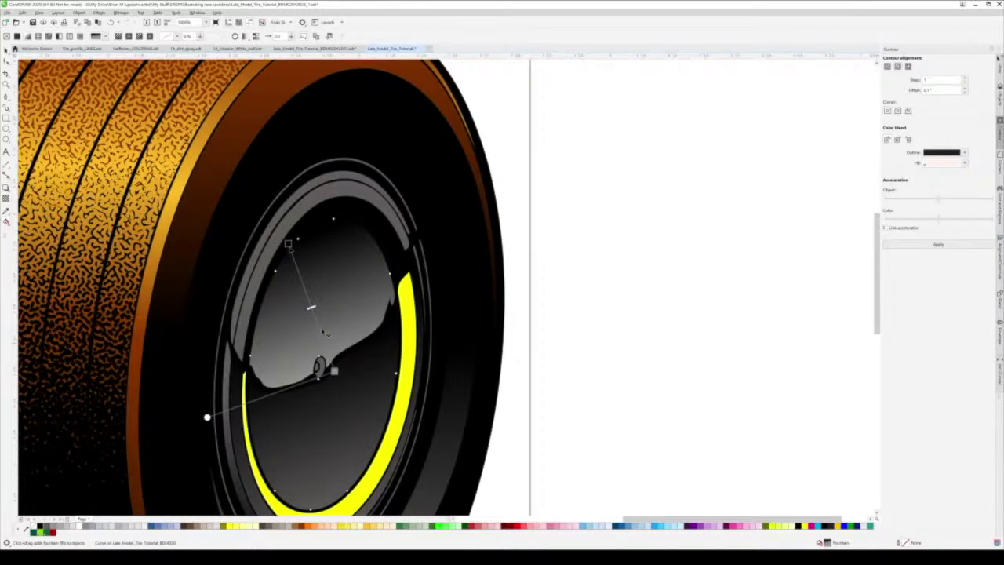
mouse_move(319, 329)
left_mouse_down()
mouse_move(329, 350)
mouse_move(325, 333)
left_mouse_up()
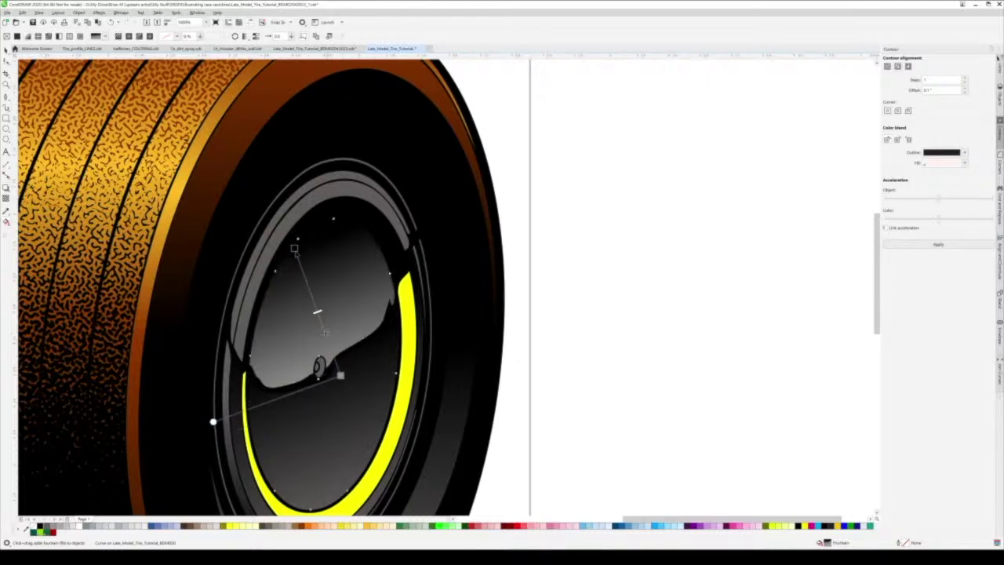
Shade the upper middle ring from black at the top to gray below, and the upper innermost ring from gray at the top to black below
left_click(369, 196)
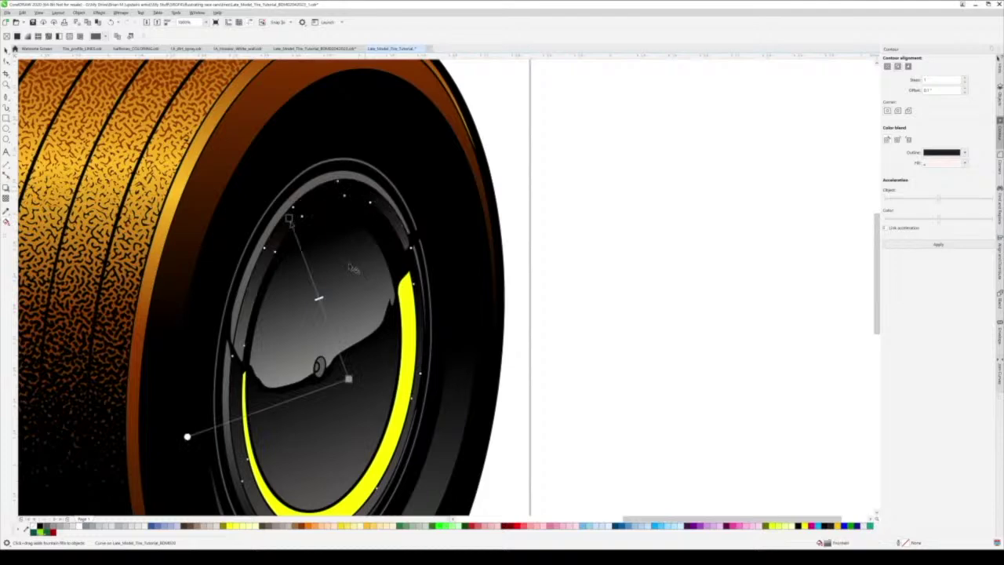
left_click_drag(290, 222, 285, 209)
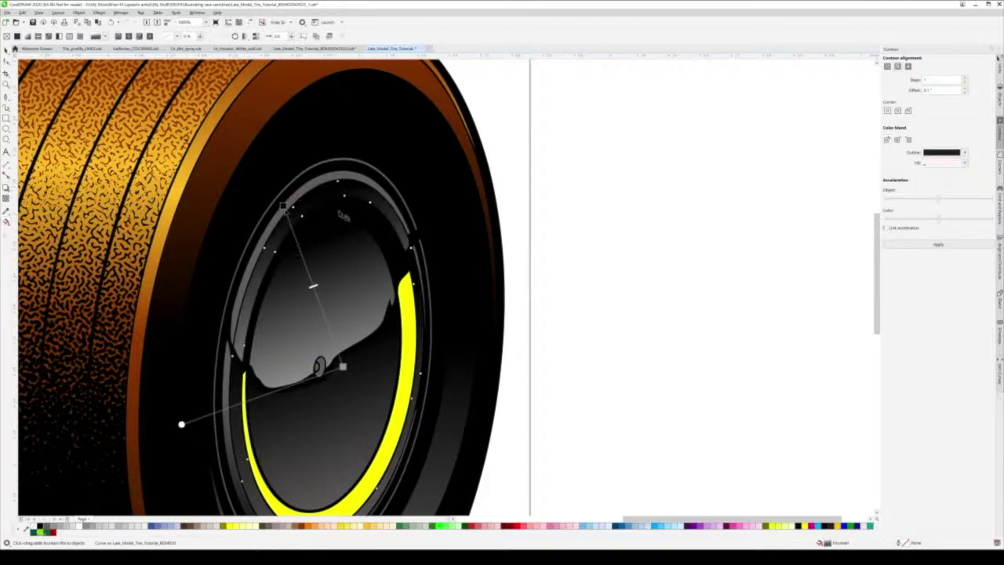
left_click(339, 211)
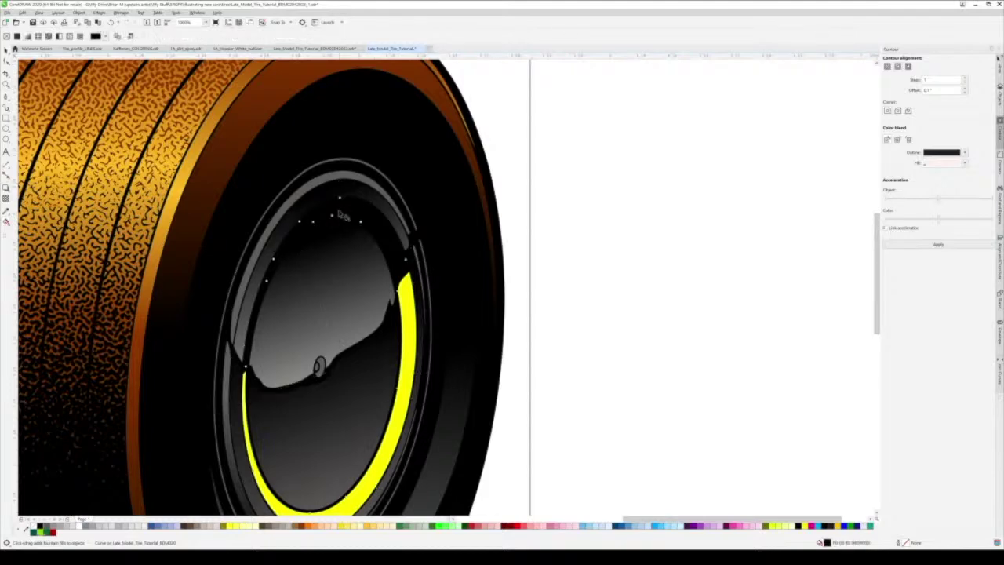
scroll(362, 312, "down", 1)
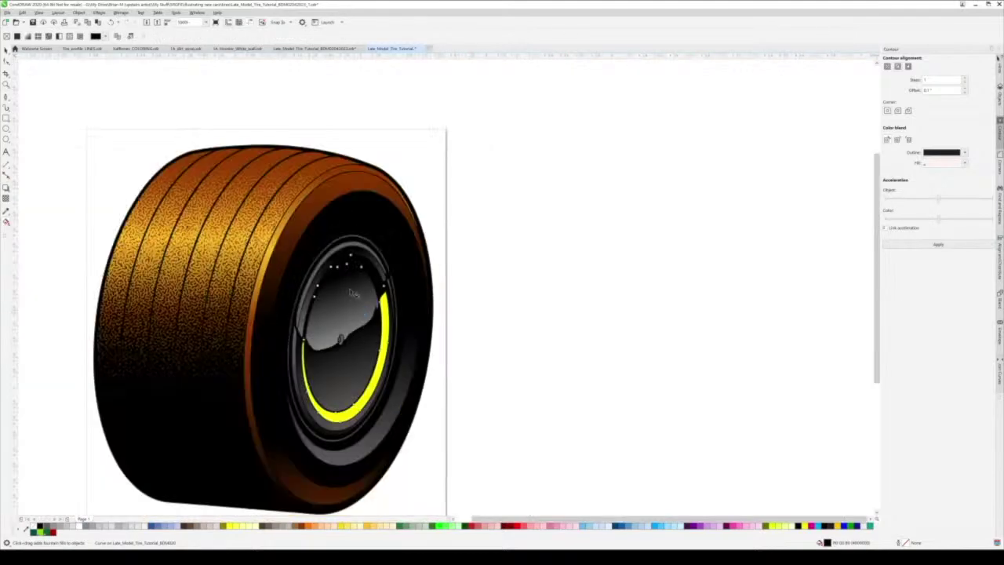
scroll(347, 282, "up", 2)
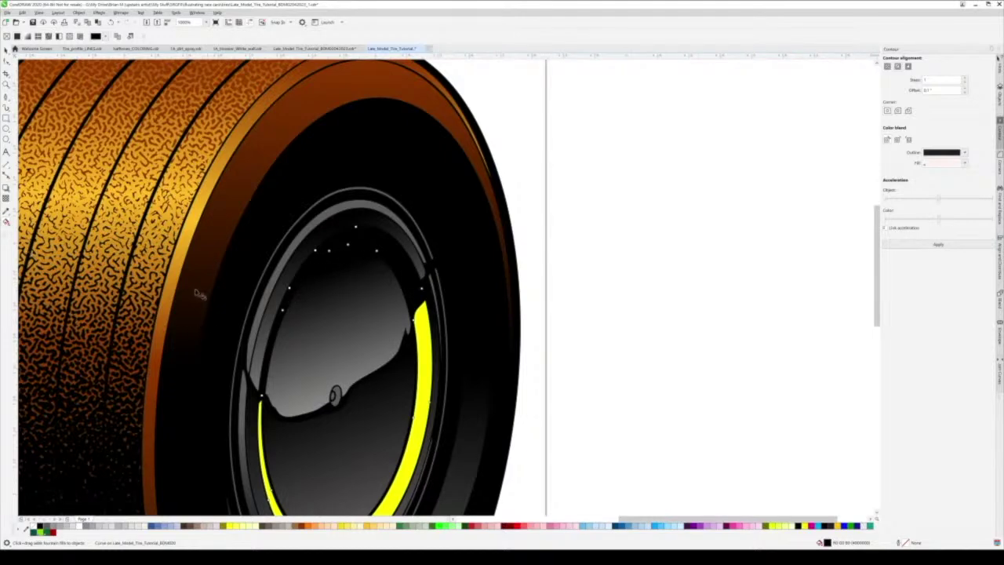
left_click_drag(328, 346, 344, 170)
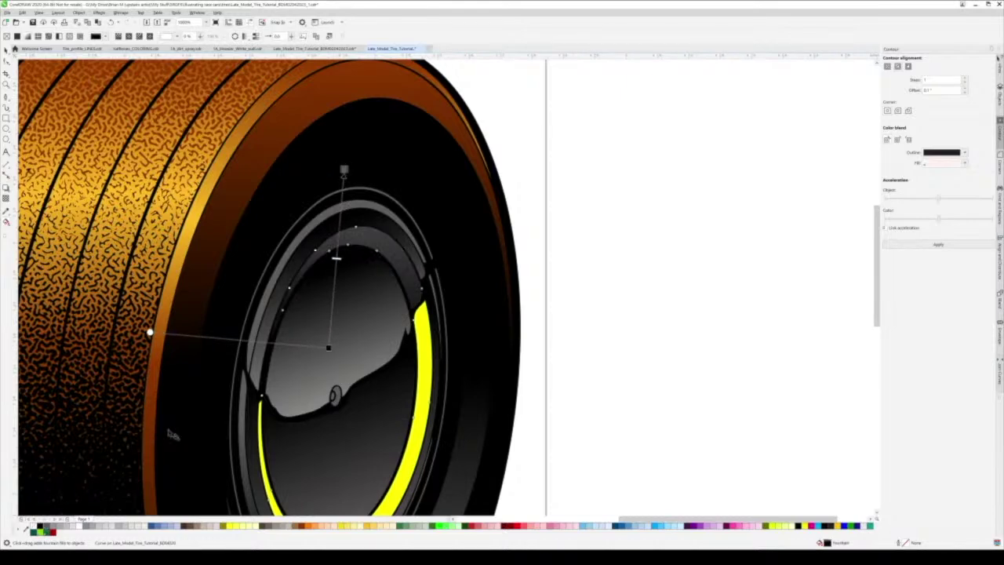
mouse_move(329, 348)
left_mouse_down()
mouse_move(344, 334)
mouse_move(344, 301)
left_mouse_up()
Fill the upper outer rim ring with a vertical linear gradient from medium gray at the top to black at the horizon
scroll(305, 309, "down", 2)
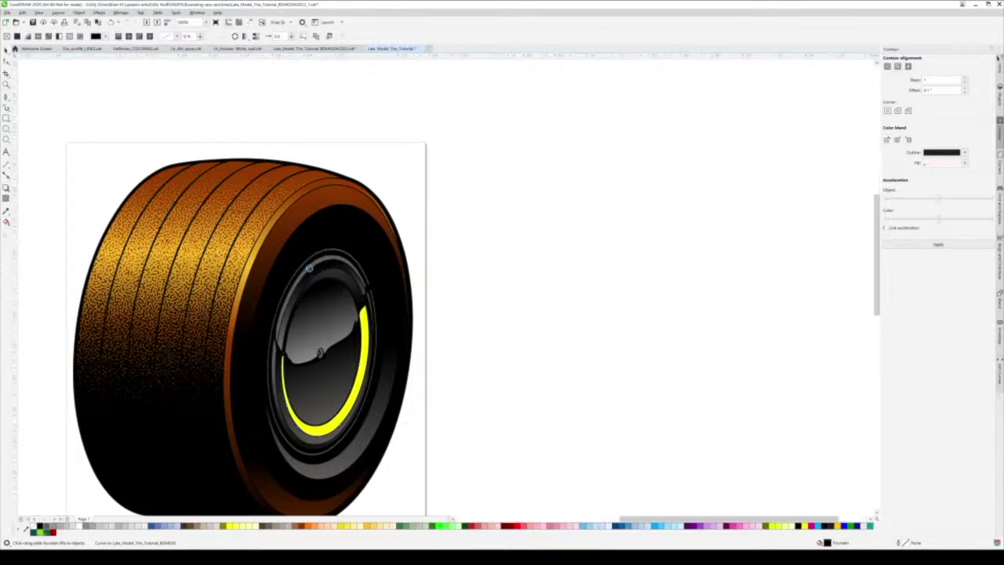
scroll(310, 274, "up", 2)
left_click(308, 274)
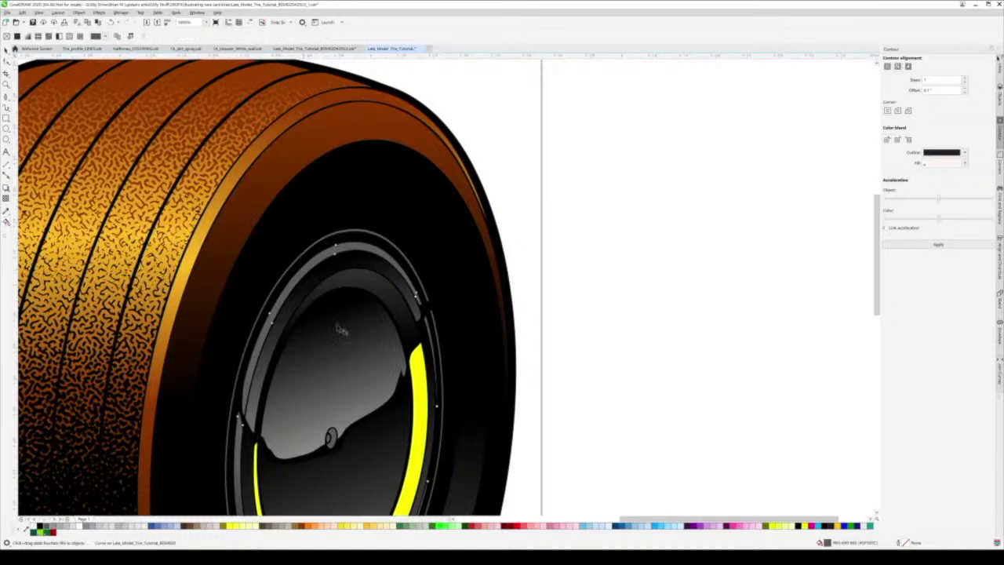
left_click_drag(331, 405, 153, 400)
left_click(40, 527)
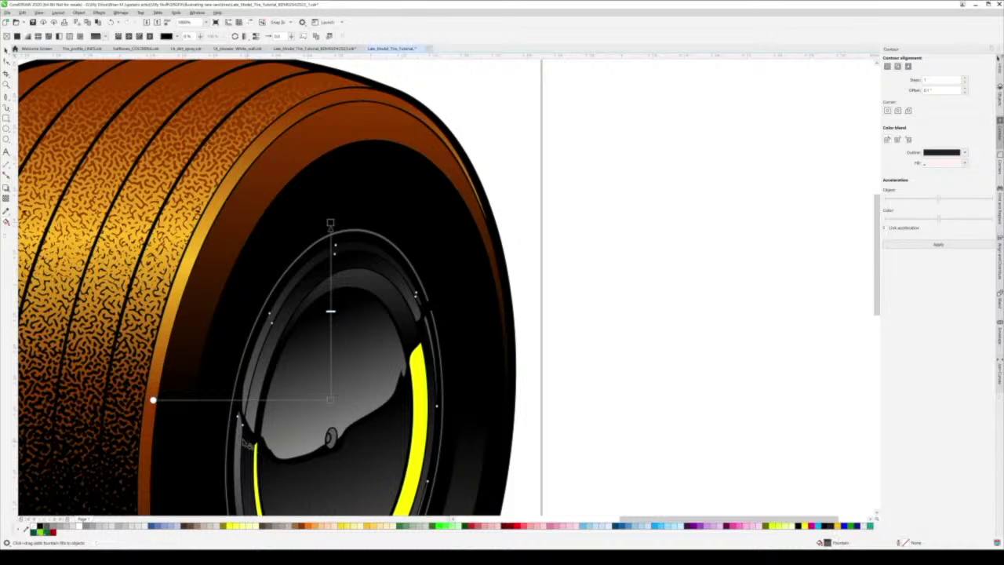
left_click_drag(331, 224, 336, 246)
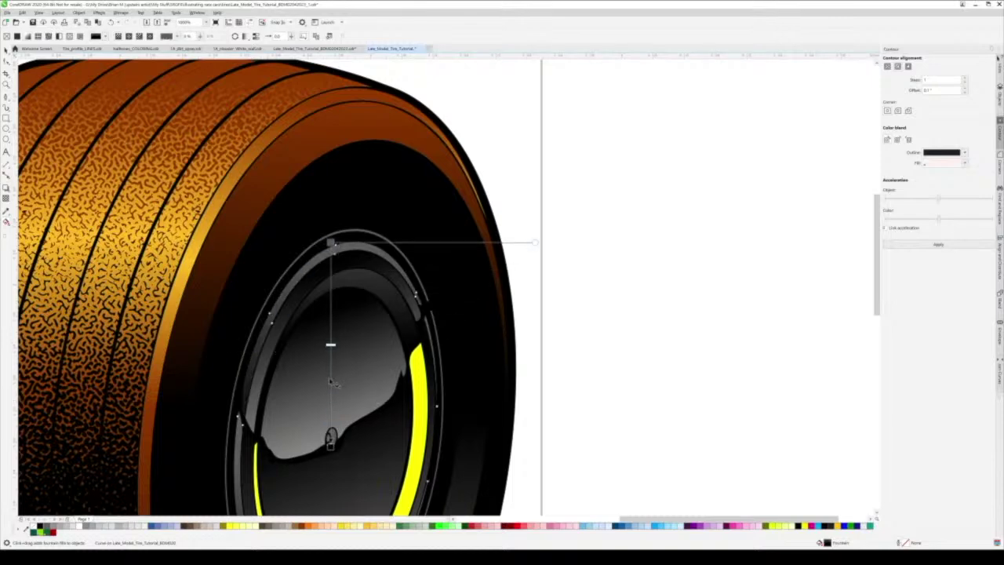
left_click_drag(331, 378, 334, 346)
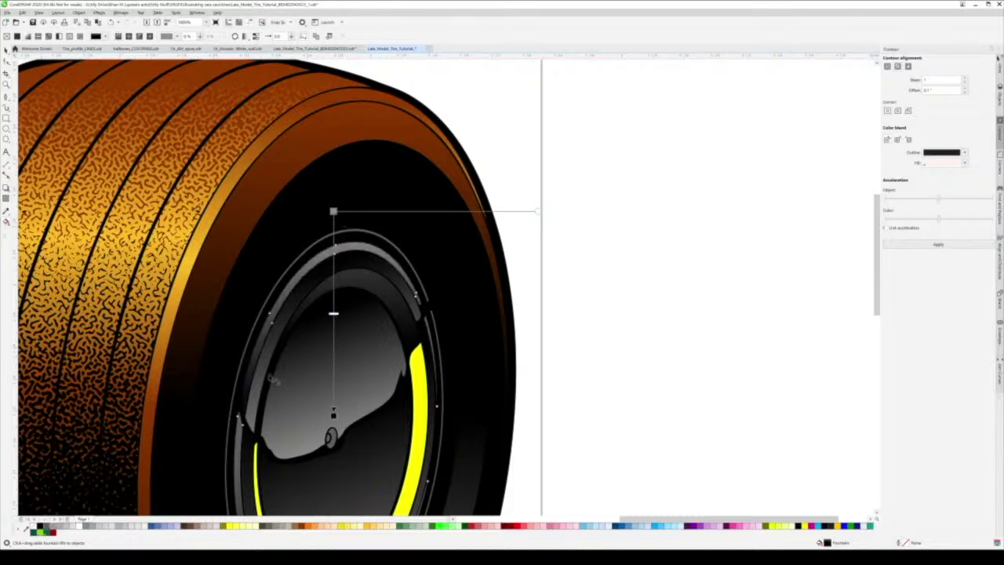
Replace the yellow fill of the lower innermost ring with a linear gradient from gray at the bottom to black at the horizon
scroll(285, 364, "down", 5)
scroll(288, 415, "up", 5)
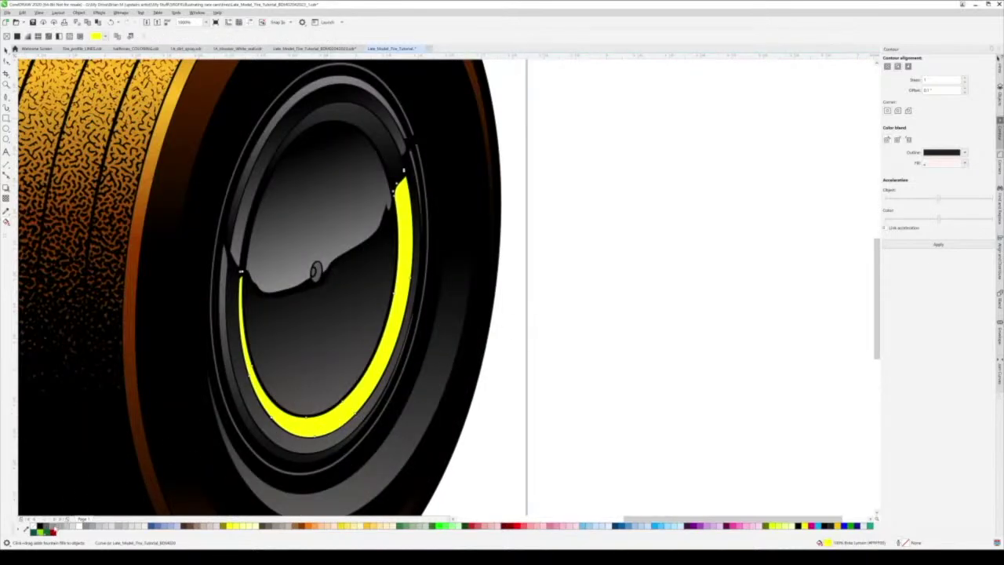
left_click(53, 527)
left_click_drag(322, 430, 318, 213)
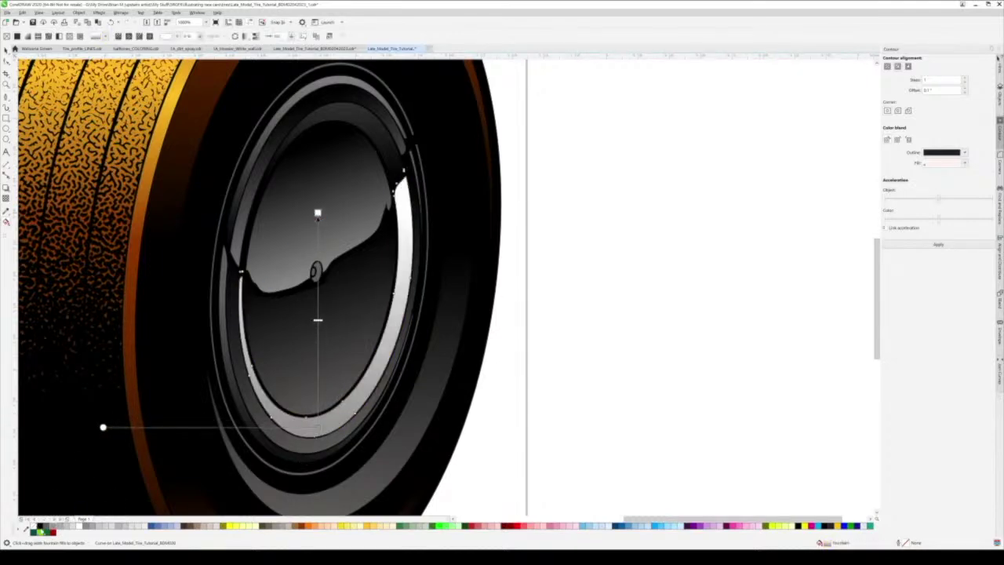
left_click(40, 527)
scroll(226, 404, "down", 1)
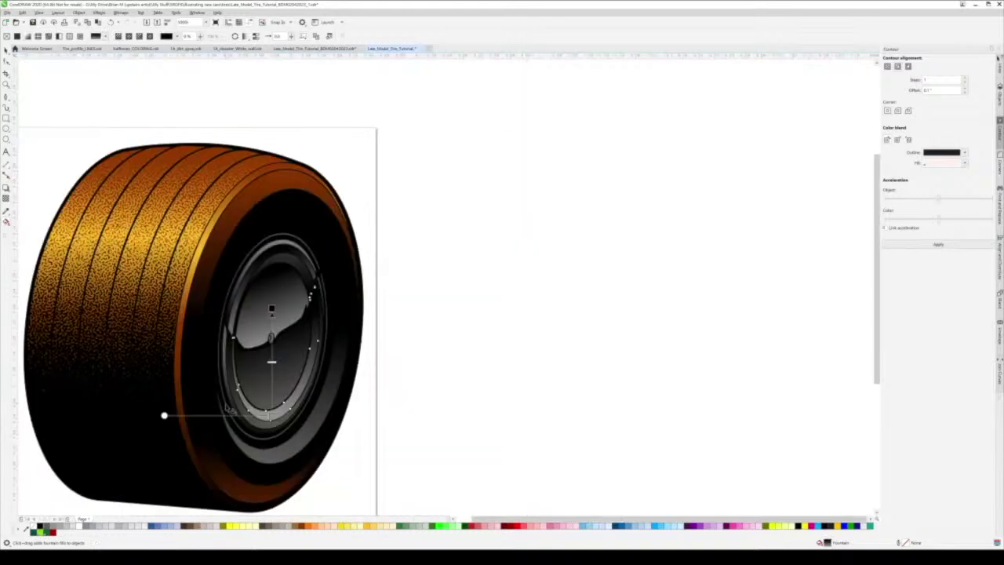
left_click(6, 51)
left_click(386, 303)
scroll(385, 303, "down", 2)
scroll(299, 348, "up", 2)
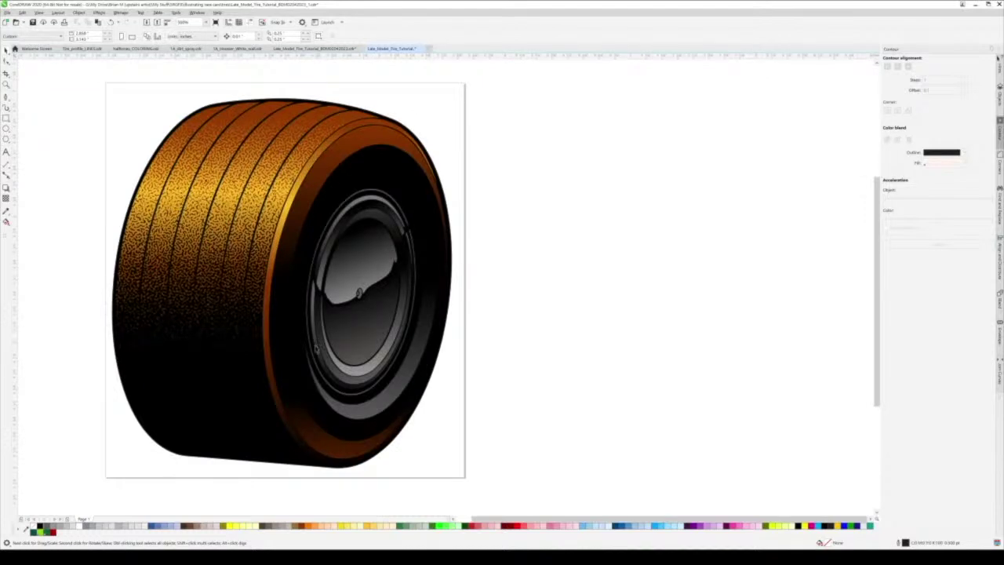
Stretch the lower outer rim ring's gradient from the horizon to below the ring's bottom edge, slanting it slightly
left_click(317, 349)
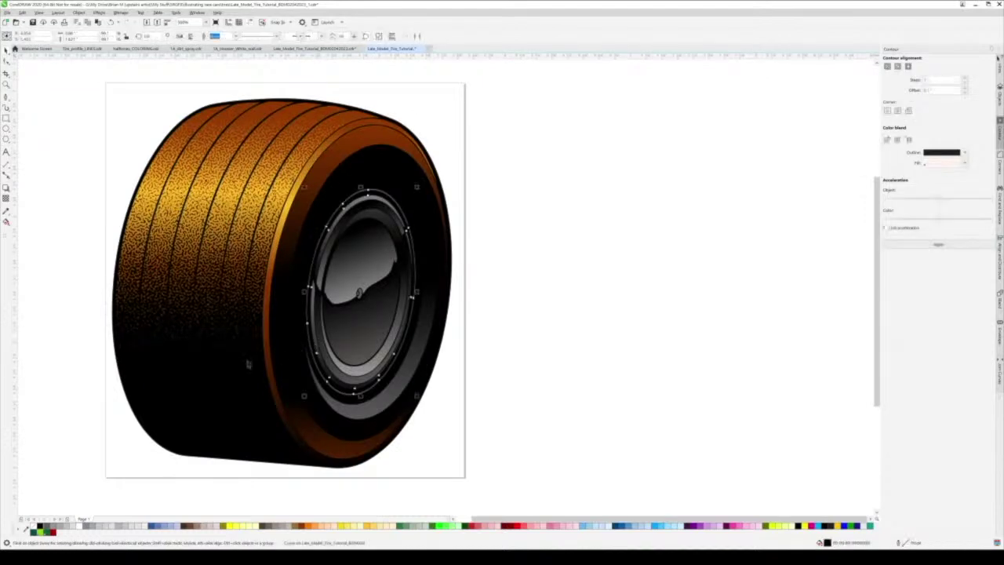
left_click(514, 418)
scroll(391, 363, "up", 2)
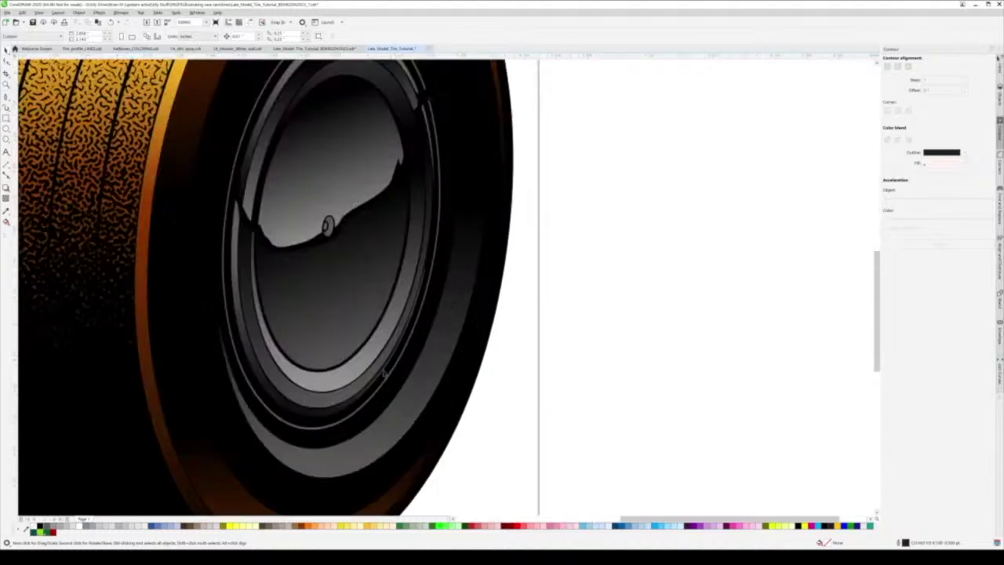
left_click(366, 386)
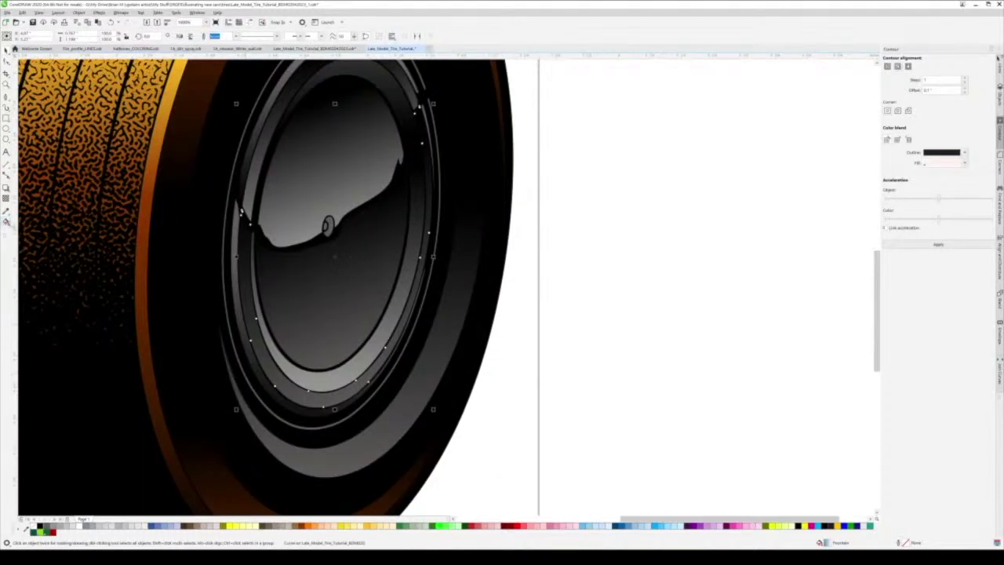
left_click(7, 222)
left_click(332, 422)
left_click_drag(359, 300, 375, 446)
left_click_drag(306, 442, 340, 230)
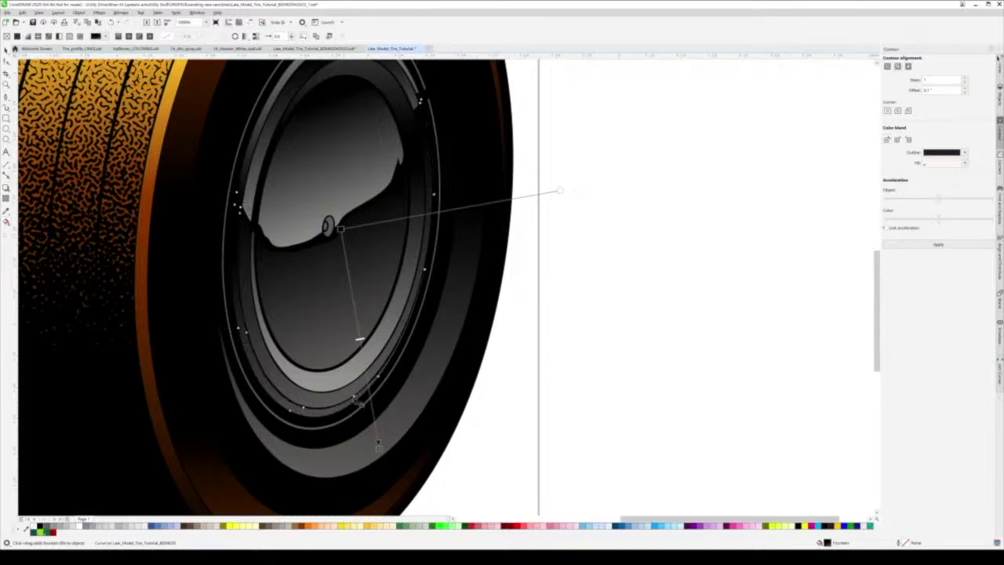
Replace the gradient of the lower middle ring with a solid black fill
left_click(336, 406)
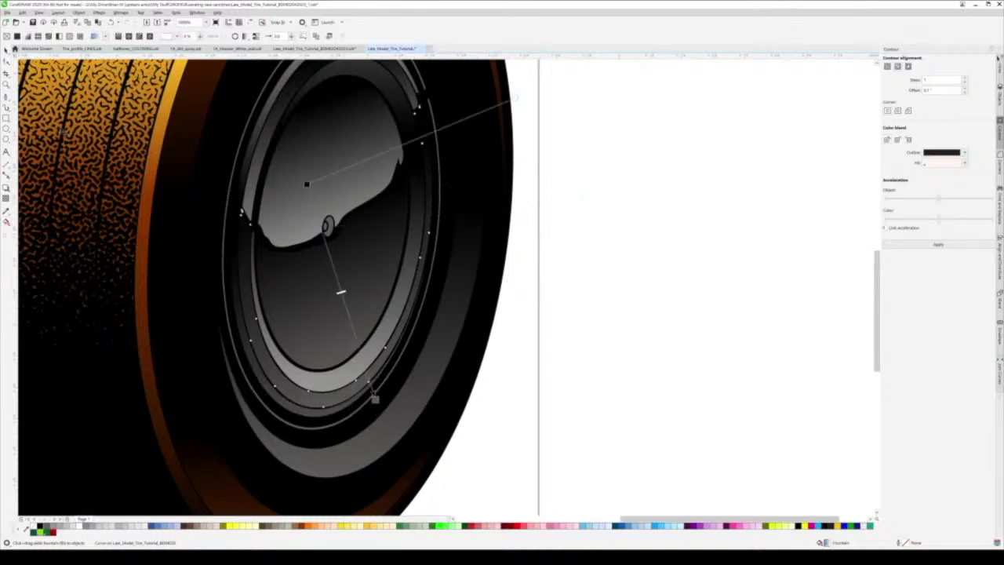
left_click(6, 51)
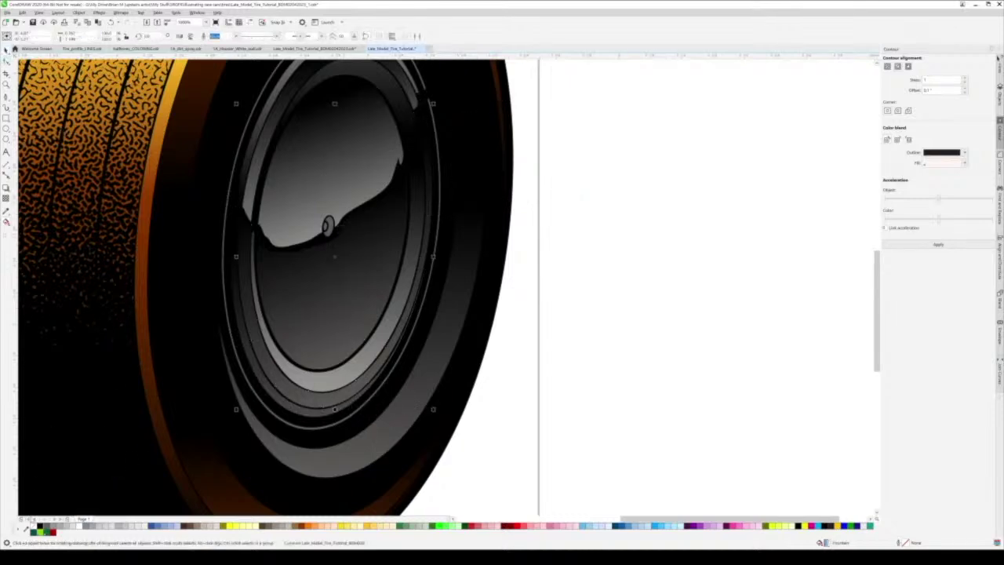
left_click(40, 527)
scroll(377, 360, "down", 1)
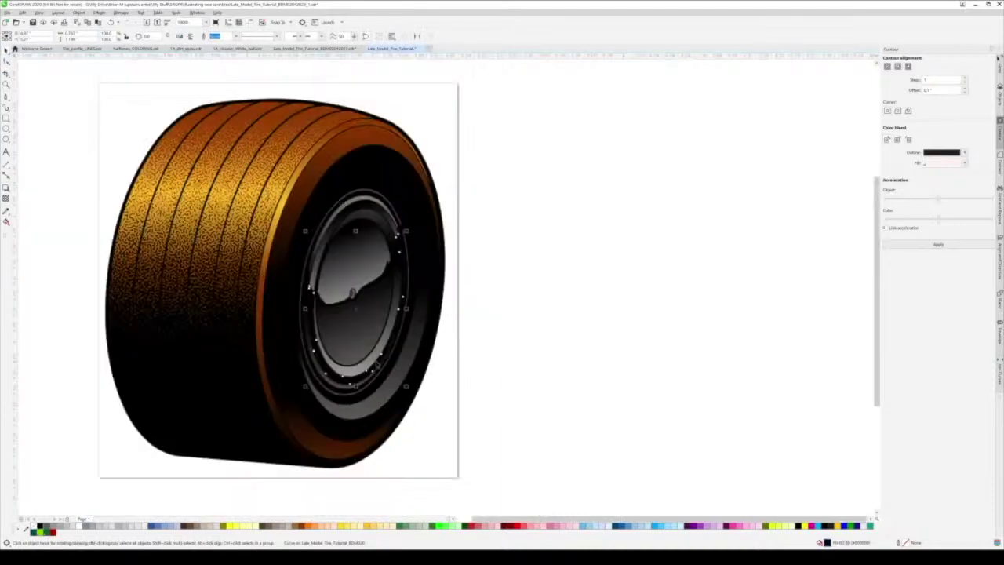
left_click(477, 400)
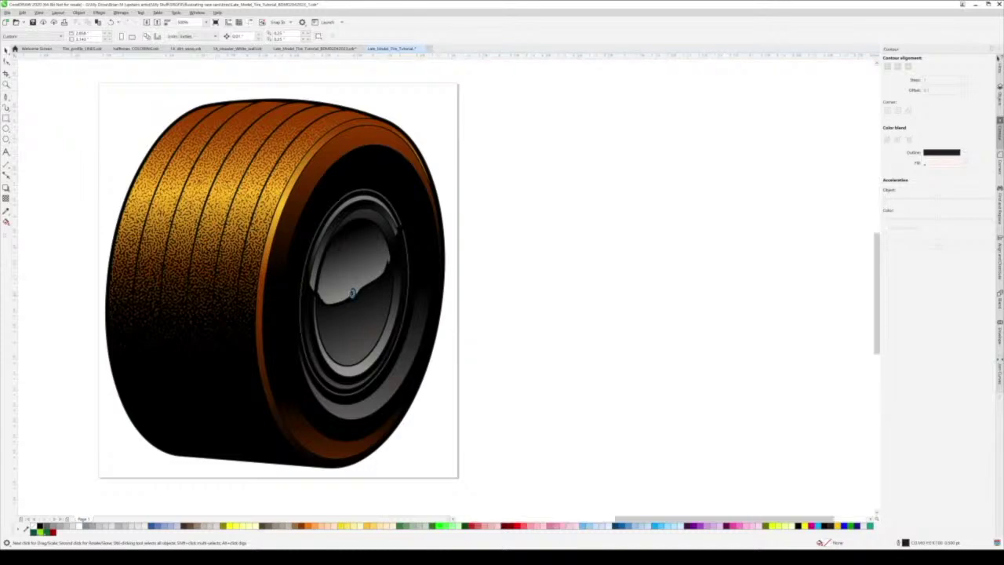
Shade the small oval on the disc's horizon with a gradient from black at the top to light gray below, and fill its center with black
scroll(352, 295, "up", 8)
left_click(352, 295)
key("F10")
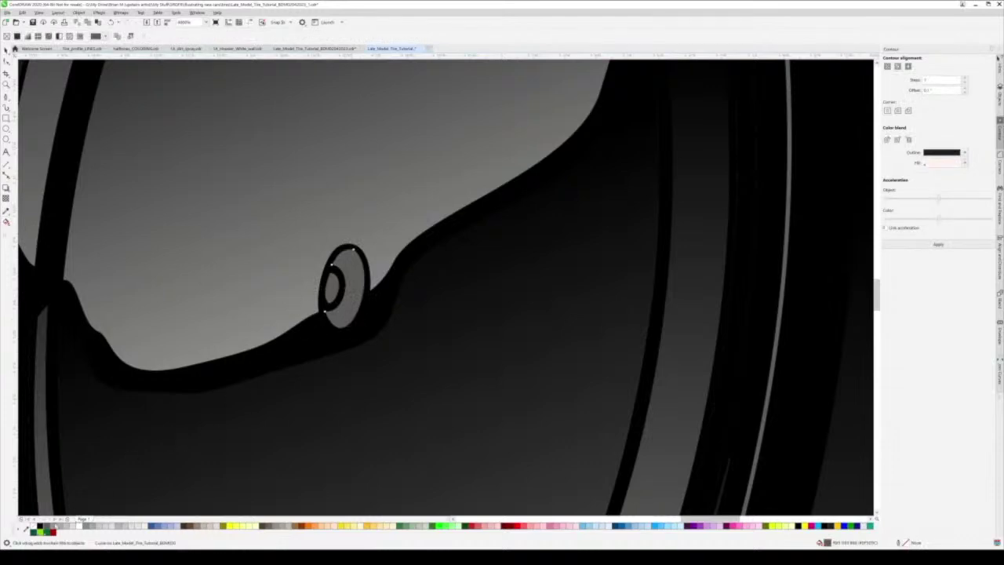
left_click(55, 527)
left_click_drag(345, 312, 345, 264)
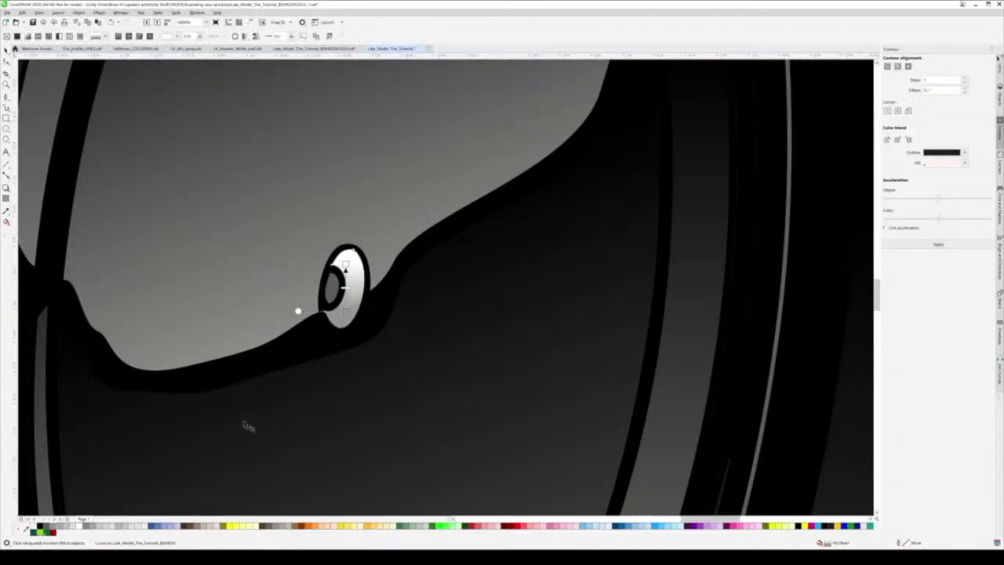
left_click(41, 527)
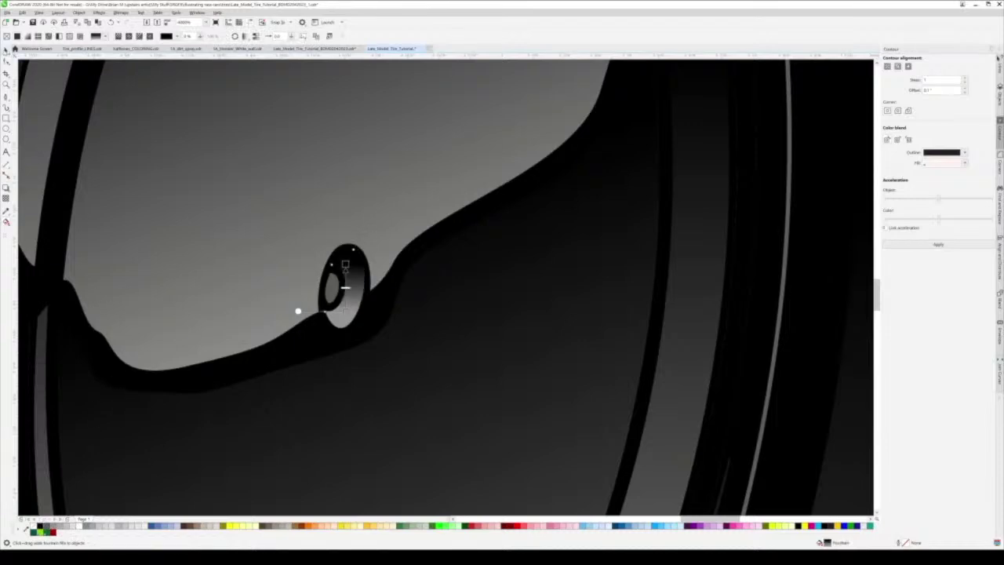
key("space")
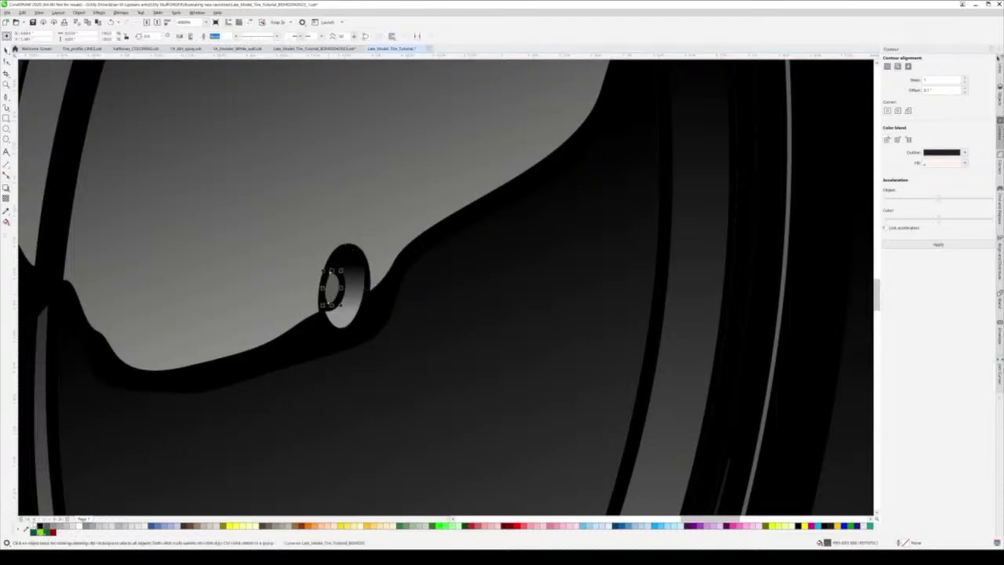
scroll(392, 384, "down", 5)
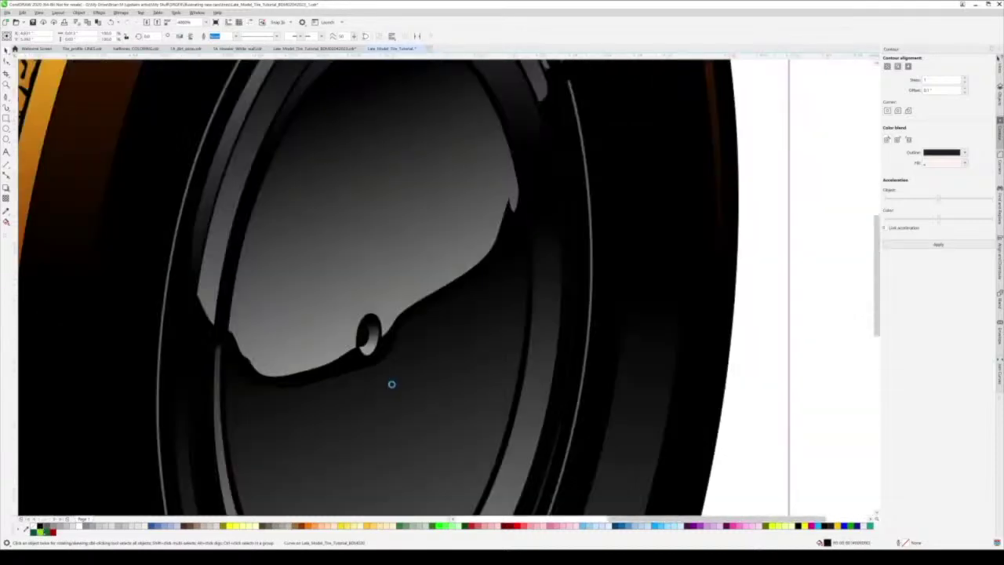
left_click(518, 441)
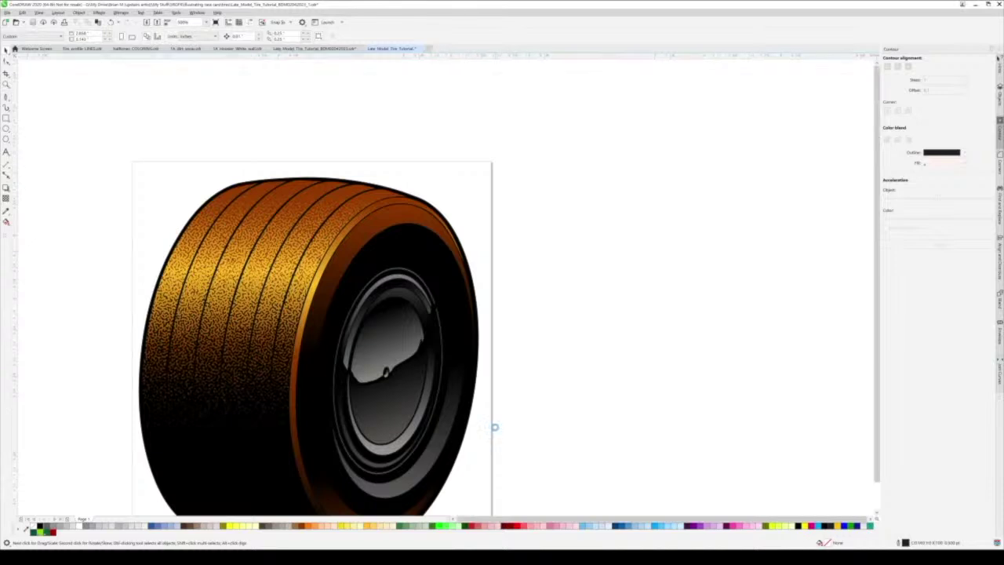
Draw a closed curve with a jagged, hill-like upper edge across the lower disc, extending past its rim at the sides and bottom
scroll(496, 431, "down", 2)
scroll(493, 460, "up", 5)
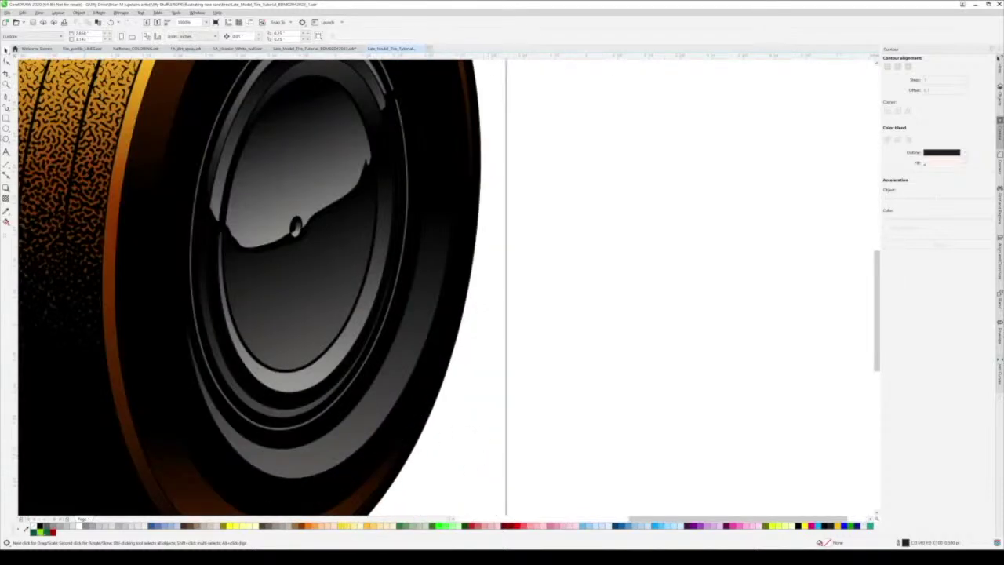
left_click(6, 97)
scroll(262, 319, "up", 1)
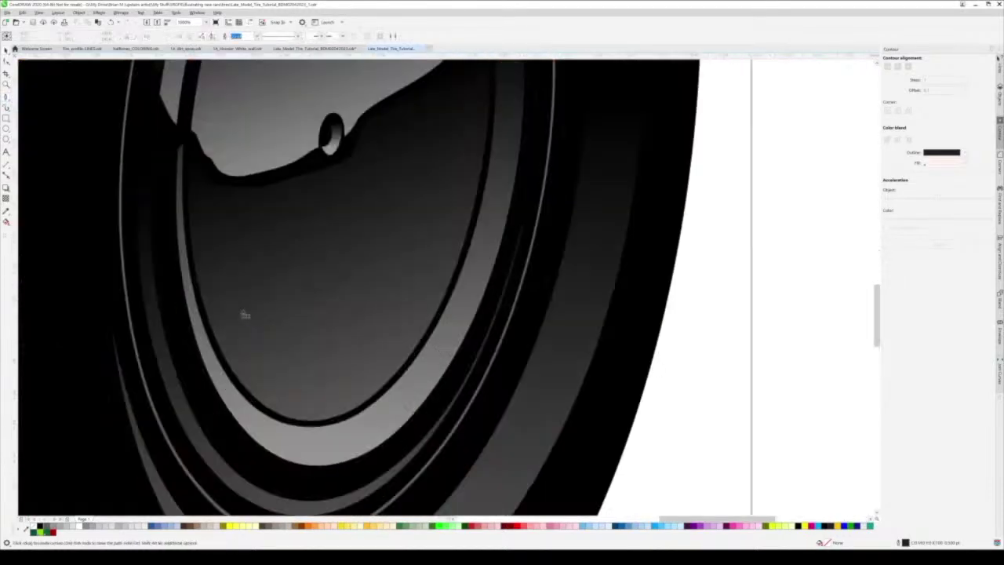
left_click(199, 303)
mouse_move(236, 340)
left_mouse_down()
mouse_move(260, 360)
mouse_move(237, 354)
left_mouse_up()
left_click(273, 360)
left_click_drag(284, 397, 324, 399)
left_click_drag(365, 367, 393, 353)
left_click_drag(421, 306, 482, 207)
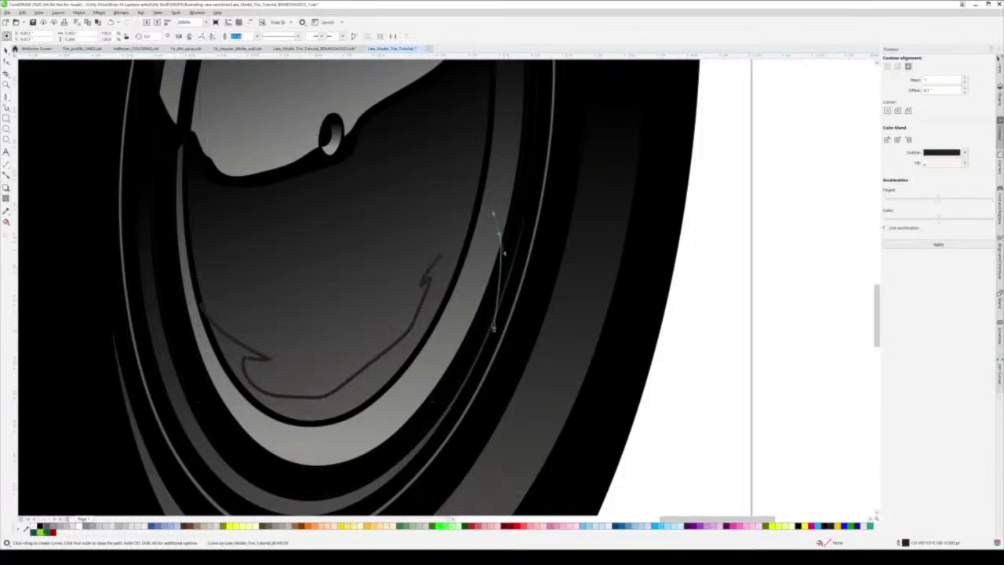
left_click_drag(193, 385, 190, 365)
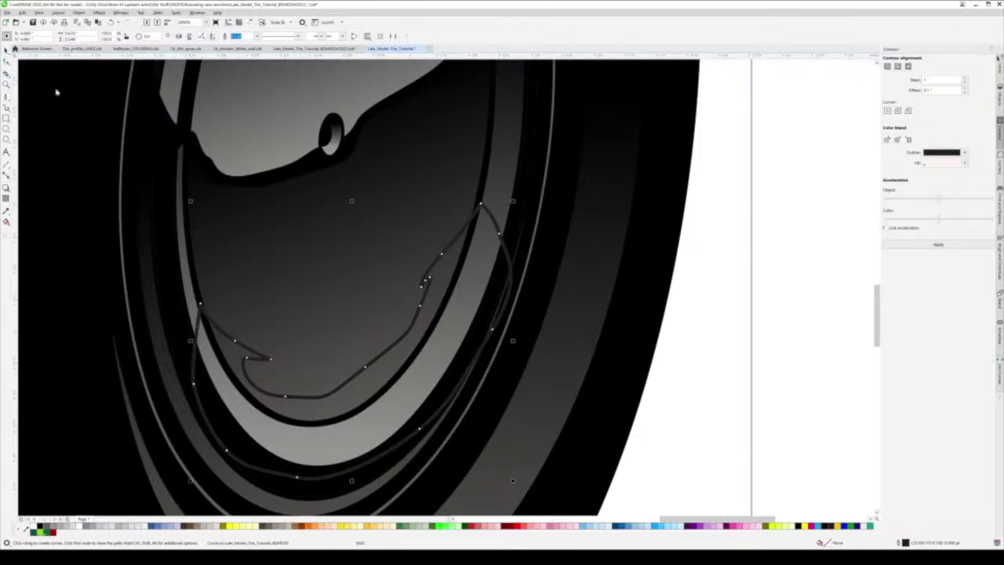
Intersect the jagged shape with the lower disc, fill the overlap with black, and delete the original drawn curve
key("space")
left_click(202, 314)
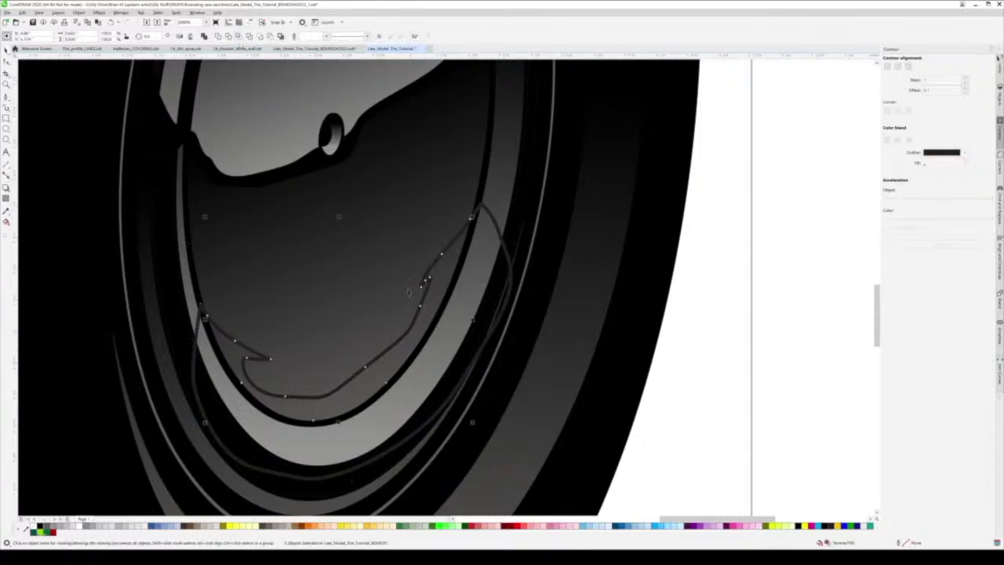
left_click(39, 526)
left_click(316, 437)
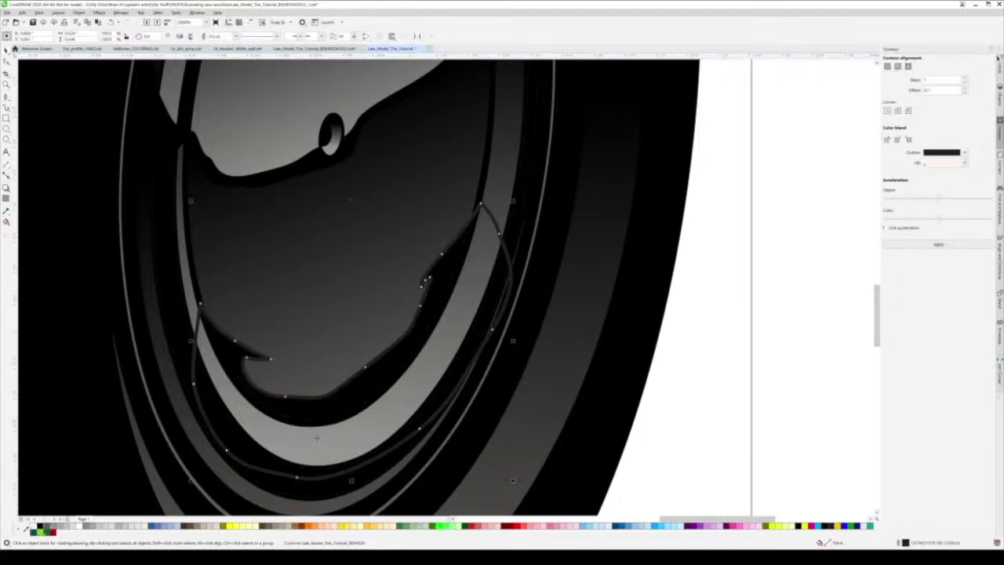
key("Delete")
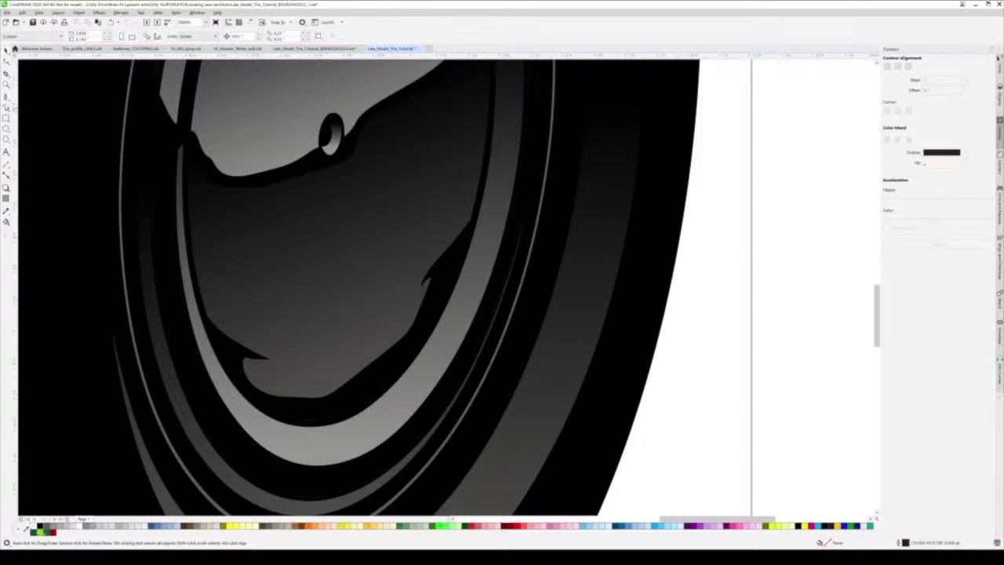
Draw a thin wavy band across the disc just below the horizon and fill it with black without an outline
key("F5")
mouse_move(186, 215)
left_mouse_down()
mouse_move(265, 231)
mouse_move(365, 207)
mouse_move(462, 126)
mouse_move(493, 69)
mouse_move(490, 145)
mouse_move(456, 138)
mouse_move(355, 227)
mouse_move(321, 237)
mouse_move(289, 229)
mouse_move(236, 247)
mouse_move(189, 240)
left_mouse_up()
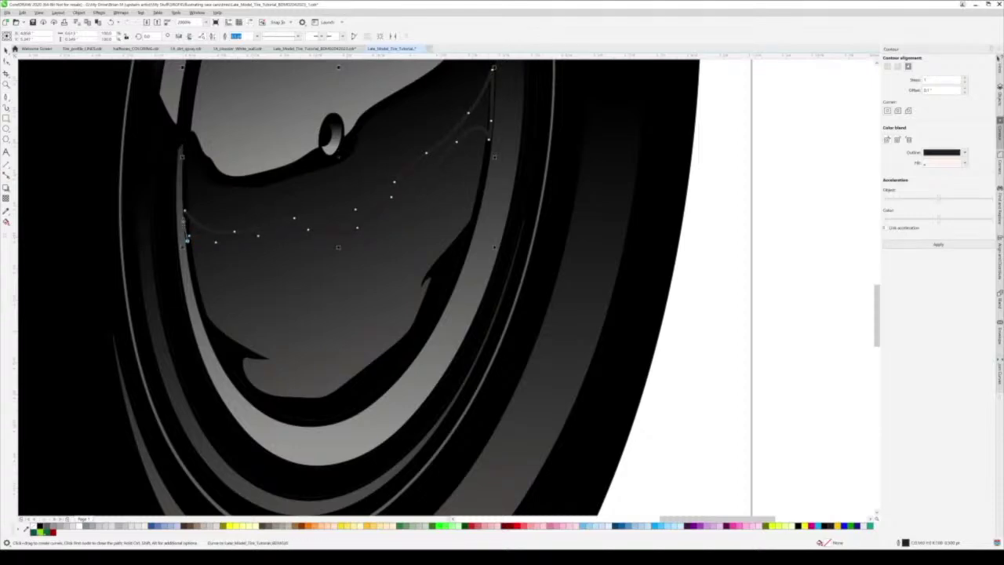
left_click(185, 210)
left_click(39, 525)
right_click(33, 526)
scroll(224, 382, "down", 4)
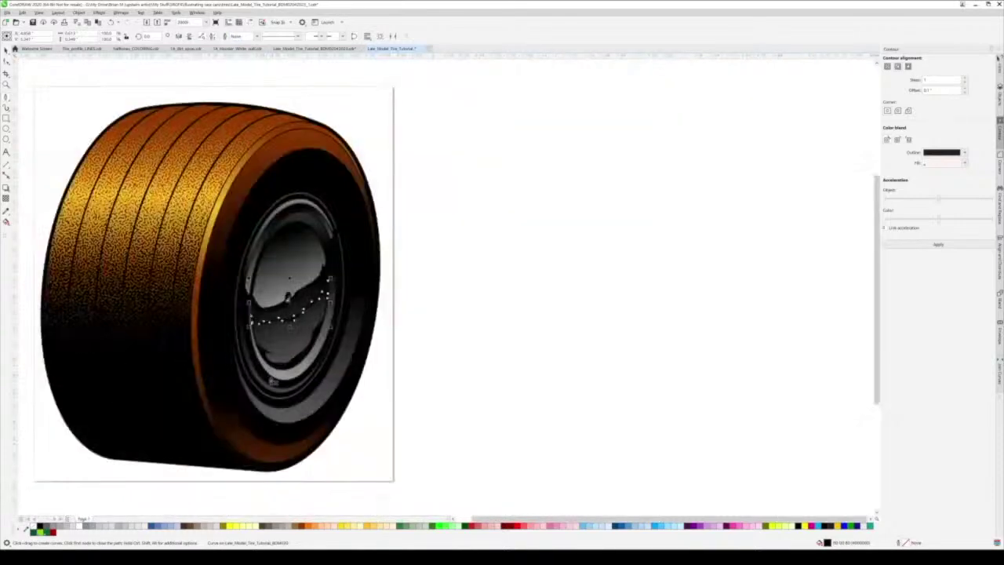
Draw a thin, jagged closed band across the lower disc beneath the wavy band, and fill it with black without an outline
scroll(273, 381, "up", 3)
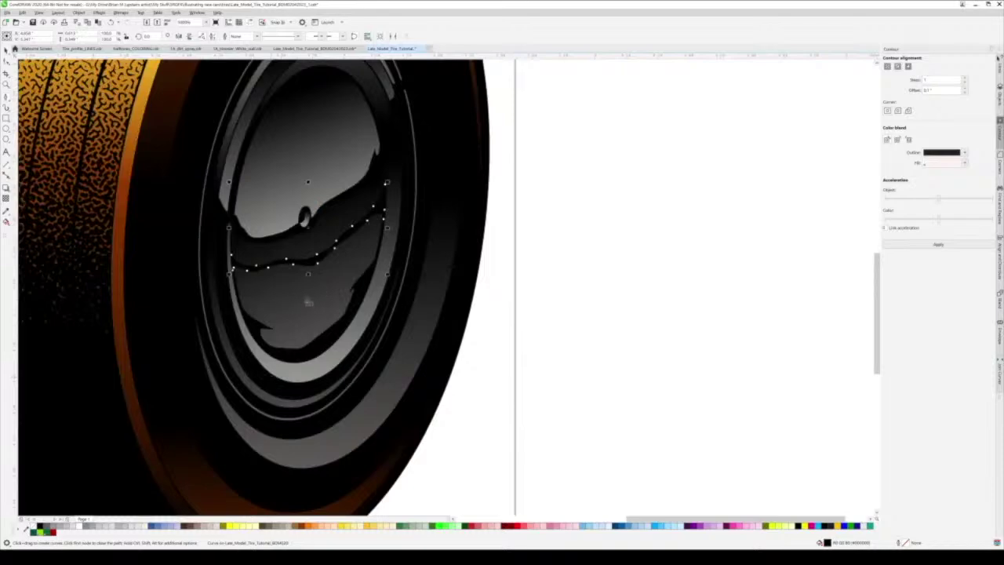
scroll(308, 303, "up", 2)
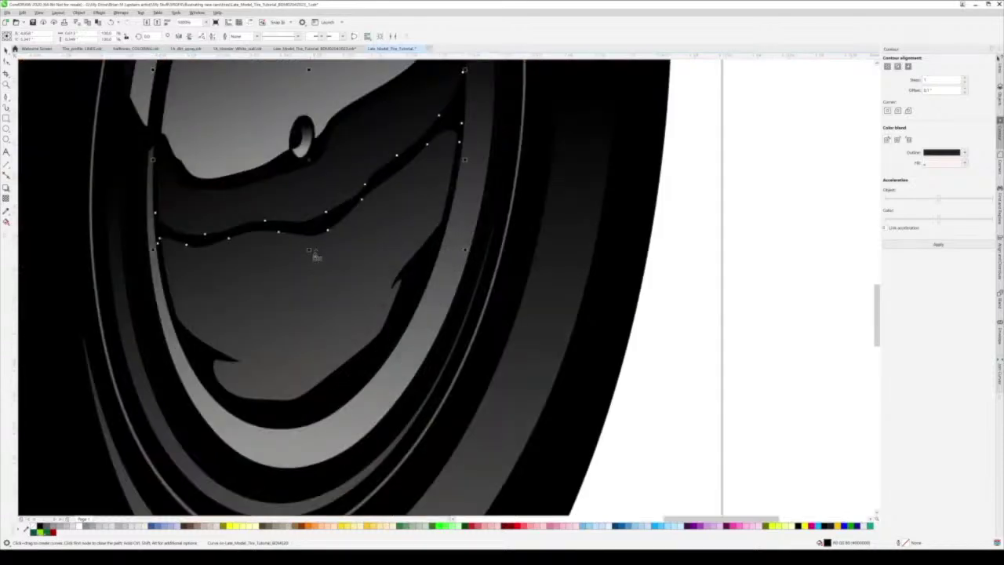
left_click(316, 255)
left_click_drag(278, 274, 275, 291)
left_click(273, 299)
mouse_move(265, 332)
left_mouse_down()
mouse_move(175, 303)
mouse_move(235, 348)
left_mouse_up()
left_click(174, 303)
left_click(165, 295)
left_click(172, 314)
left_click(268, 335)
left_click_drag(291, 321, 299, 268)
left_click(301, 265)
left_click(316, 257)
left_click(351, 253)
left_click(402, 239)
left_click(398, 264)
left_click(450, 200)
left_click(451, 186)
left_click(409, 242)
left_click(406, 225)
left_click_drag(357, 251, 342, 252)
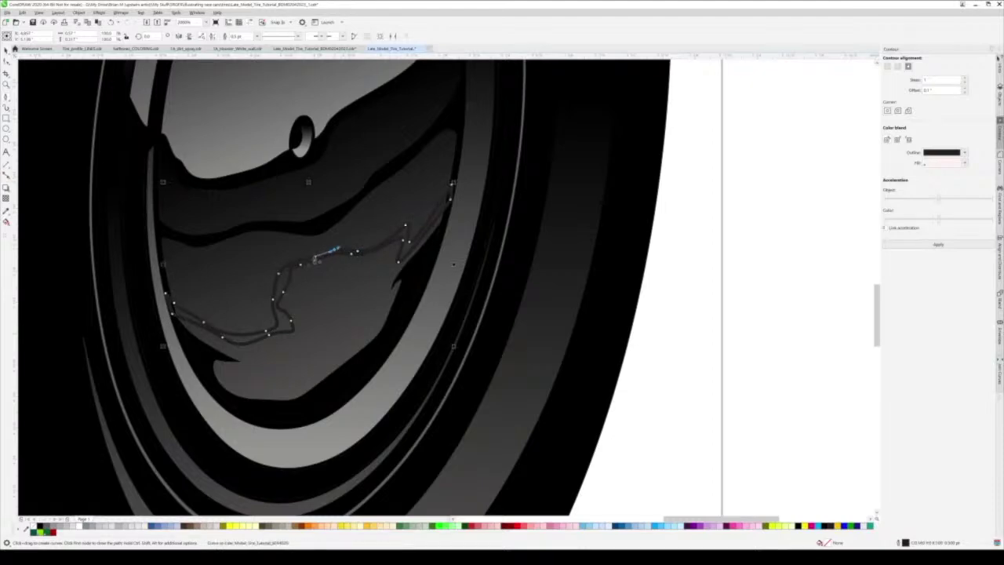
left_click(316, 259)
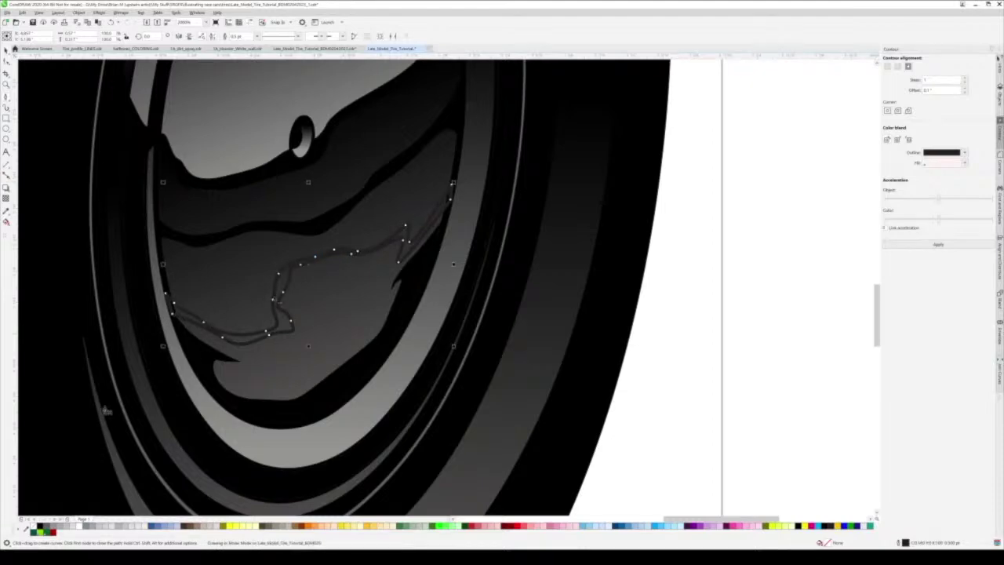
left_click(39, 525)
right_click(33, 525)
Review the wheel's reflection shapes and compare them with the grayscale landscape reference drawing in the other open document
scroll(250, 389, "down", 2)
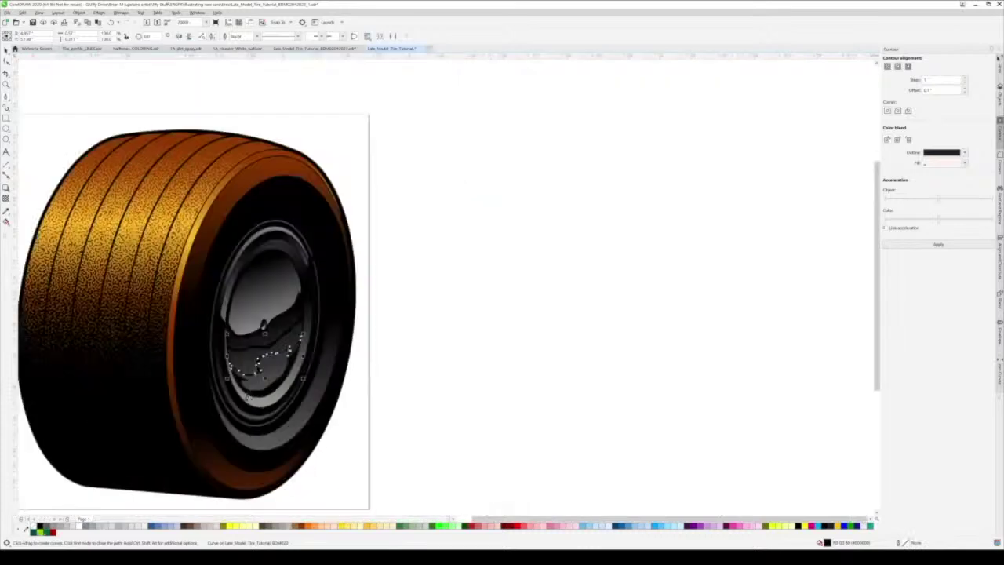
scroll(249, 408, "up", 2)
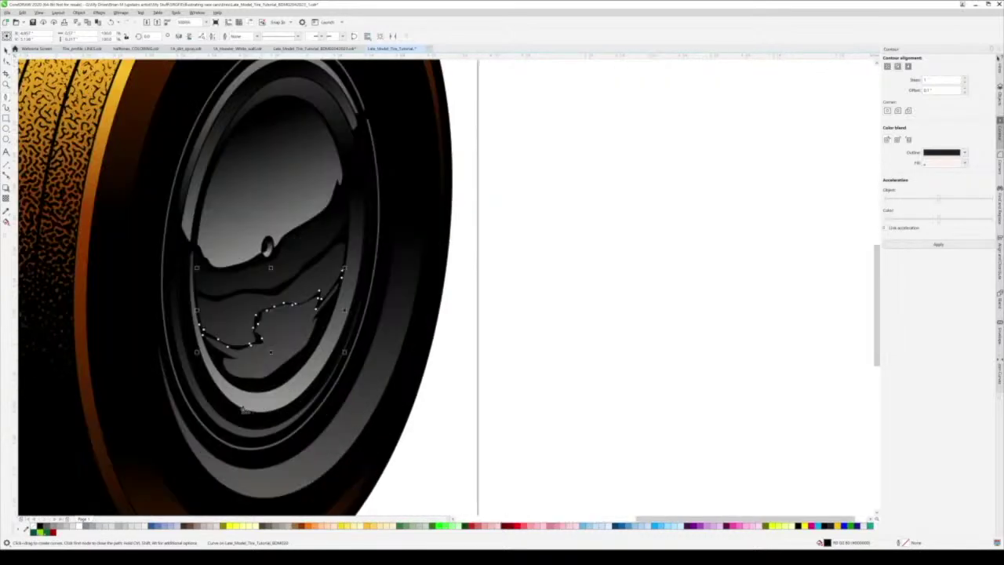
key("F4")
scroll(257, 300, "up", 3)
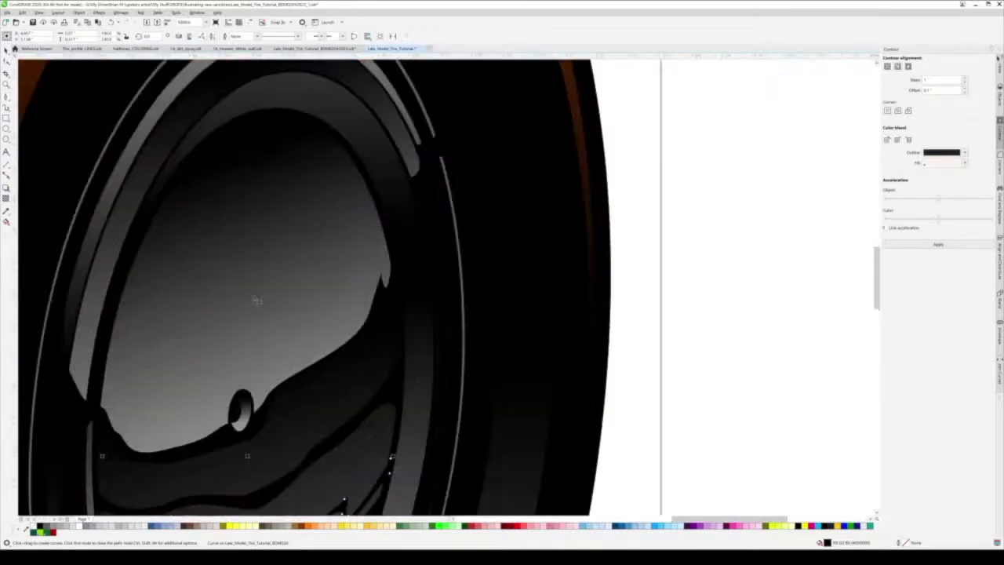
scroll(267, 383, "down", 3)
left_click(306, 49)
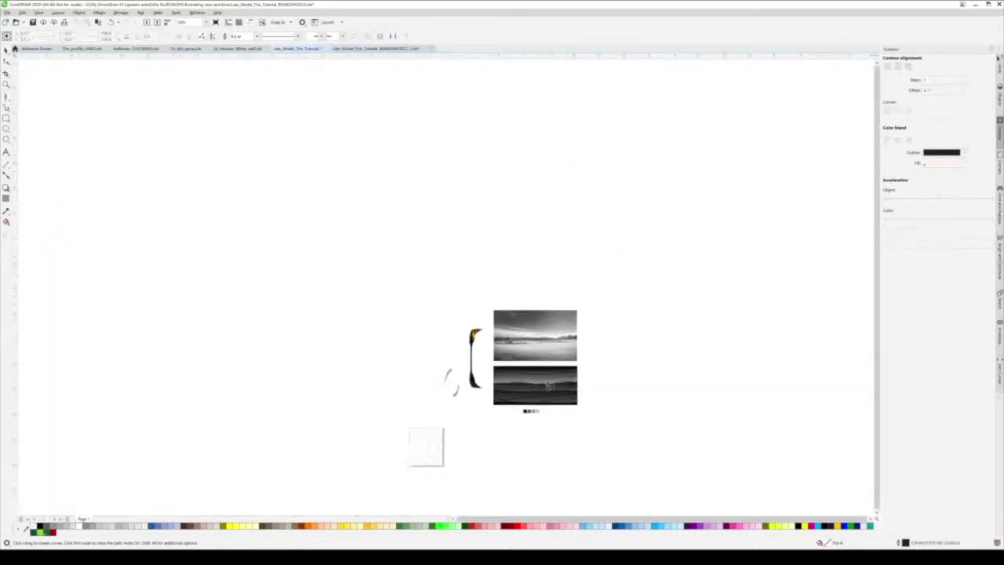
scroll(547, 382, "up", 4)
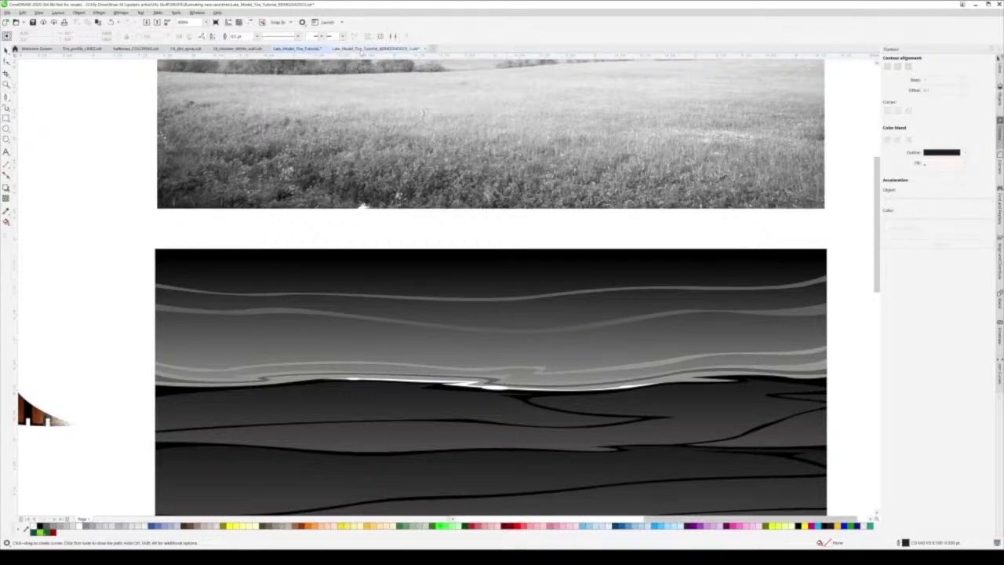
left_click(377, 49)
Draw a thin wavy band above the horizon from the disc's left rim to the small oval, filled light gray without an outline
scroll(248, 404, "up", 5)
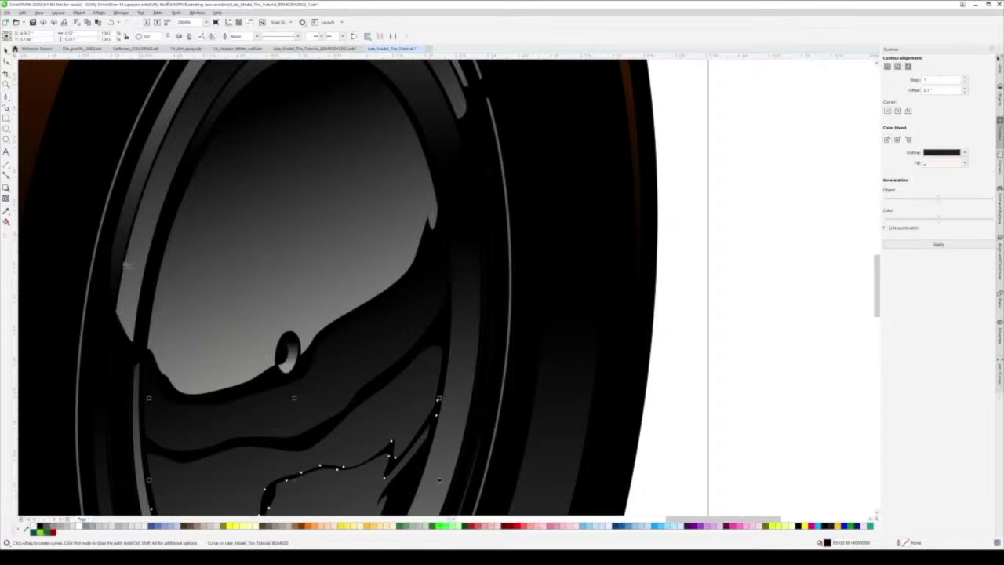
left_click(124, 260)
left_click(132, 287)
left_click(147, 314)
left_click_drag(183, 358, 252, 359)
left_click(258, 355)
left_click(271, 352)
left_click(279, 345)
left_click(280, 339)
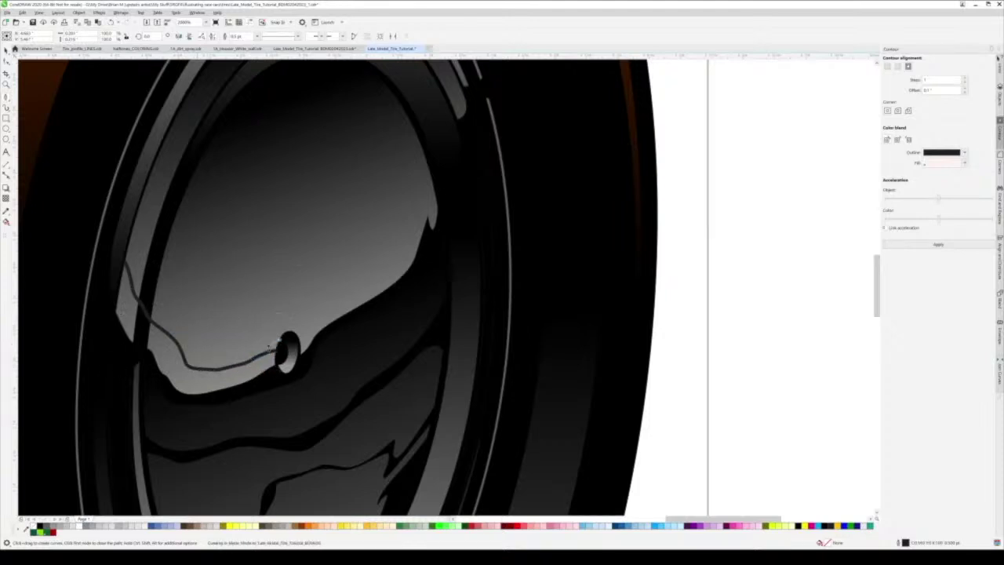
left_click_drag(249, 350, 225, 358)
left_click(199, 360)
left_click(189, 345)
left_click(172, 325)
left_click(152, 301)
left_click(137, 270)
left_click_drag(131, 239, 129, 218)
left_click(131, 179)
left_click(118, 251)
left_click(118, 251)
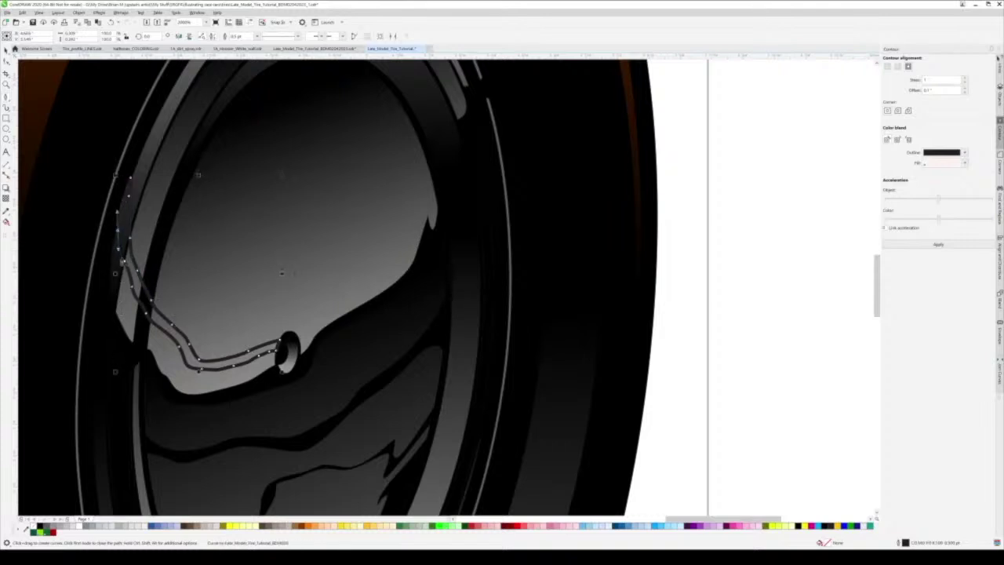
left_click_drag(125, 261, 110, 246)
left_click(41, 528)
right_click(35, 529)
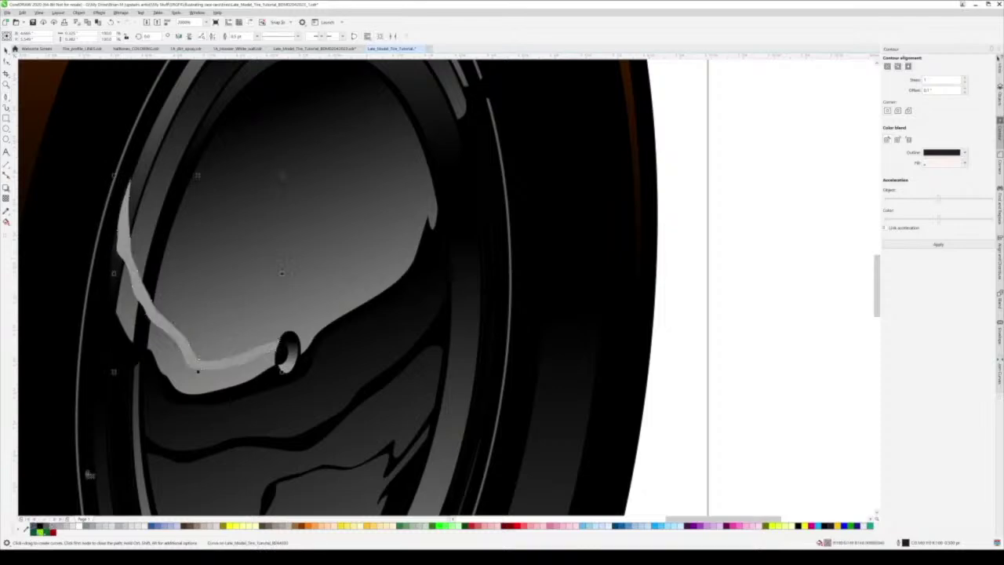
Draw a matching thin wavy band from the small oval up the disc's right side past the rings, filled light gray without an outline
scroll(142, 424, "down", 1)
scroll(258, 346, "up", 1)
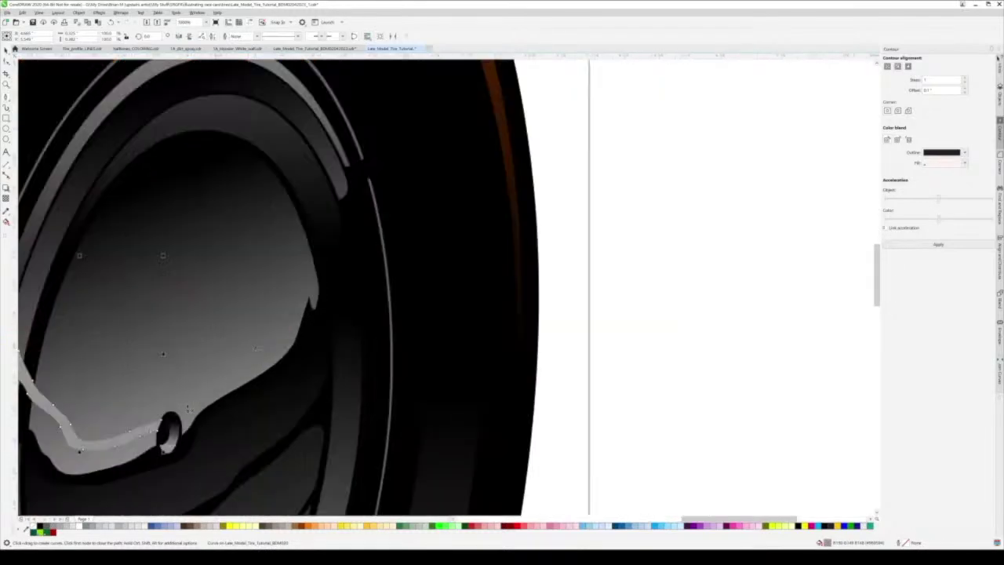
mouse_move(174, 416)
left_mouse_down()
mouse_move(290, 271)
mouse_move(303, 174)
mouse_move(323, 130)
mouse_move(316, 75)
mouse_move(340, 129)
left_mouse_up()
left_click(315, 70)
left_click_drag(321, 166, 291, 244)
mouse_move(285, 287)
left_mouse_down()
mouse_move(270, 336)
mouse_move(233, 368)
left_mouse_up()
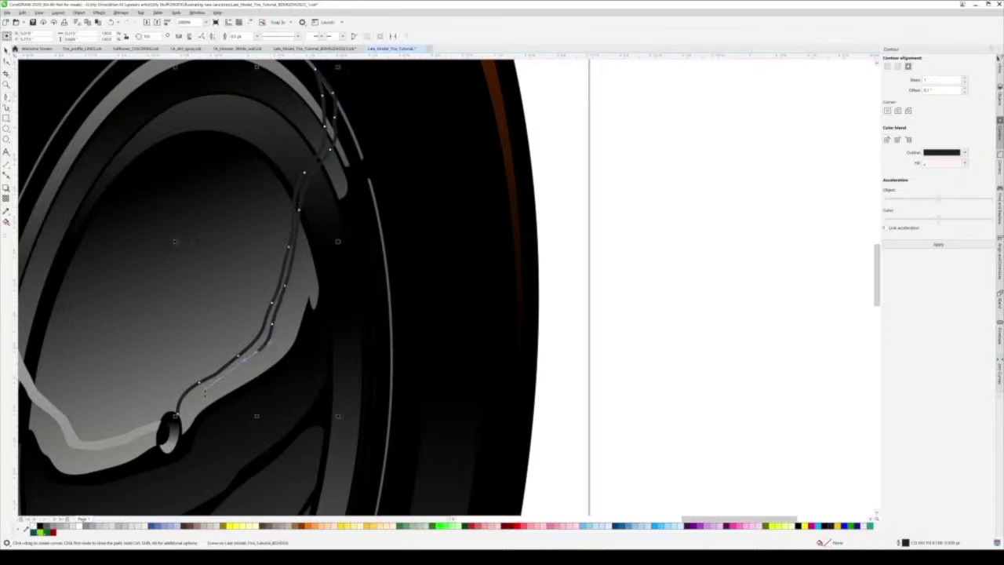
left_click(204, 388)
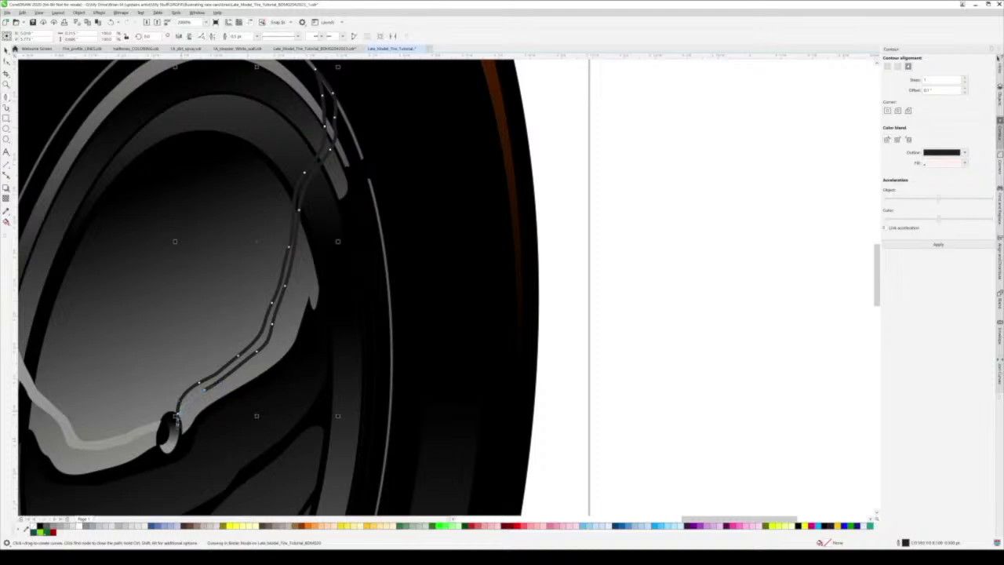
double_click(177, 415)
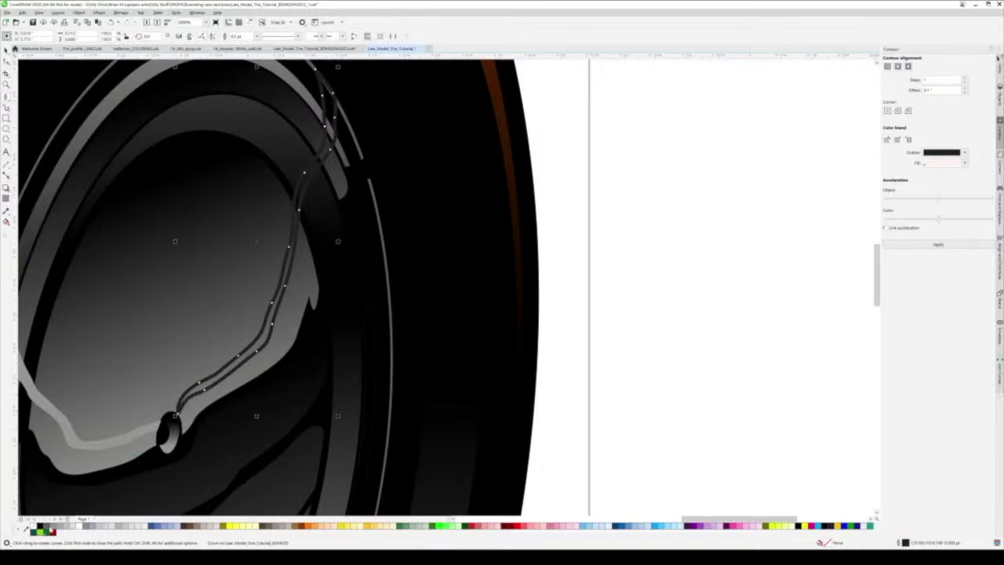
left_click(50, 528)
Examine the light gray highlight bands and lower reflection shapes on the wheel, both from afar and close up
scroll(173, 416, "down", 4)
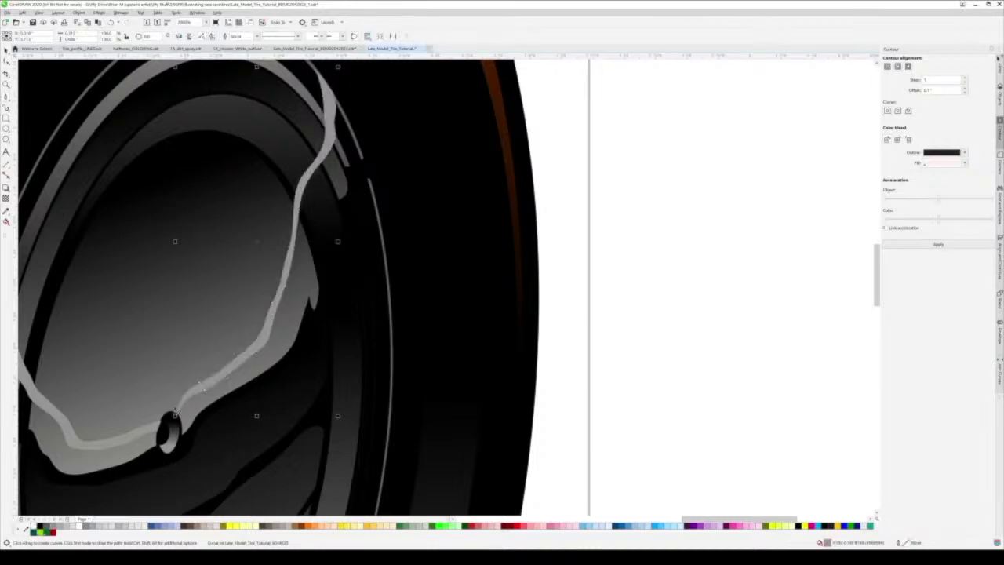
scroll(173, 416, "down", 2)
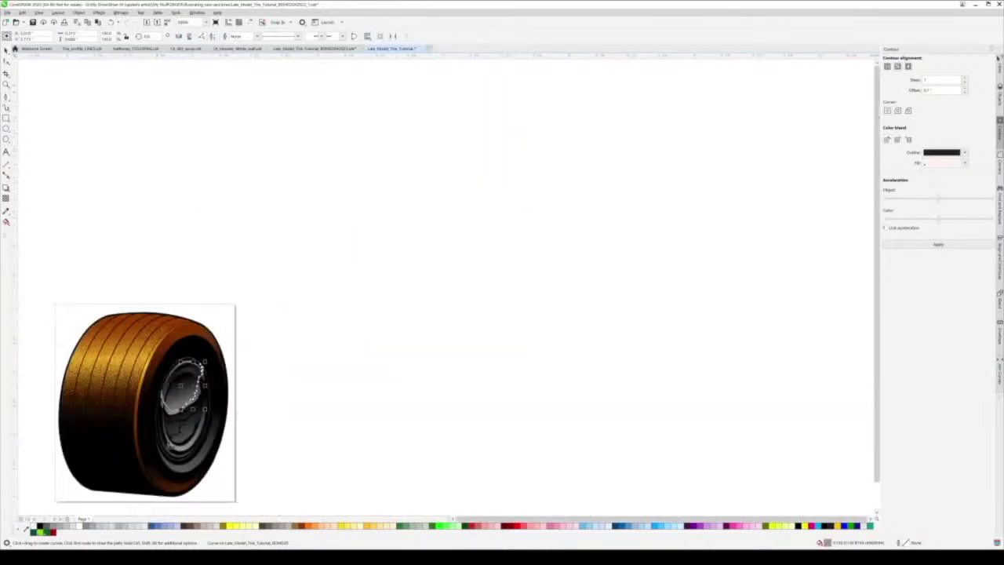
scroll(167, 454, "up", 5)
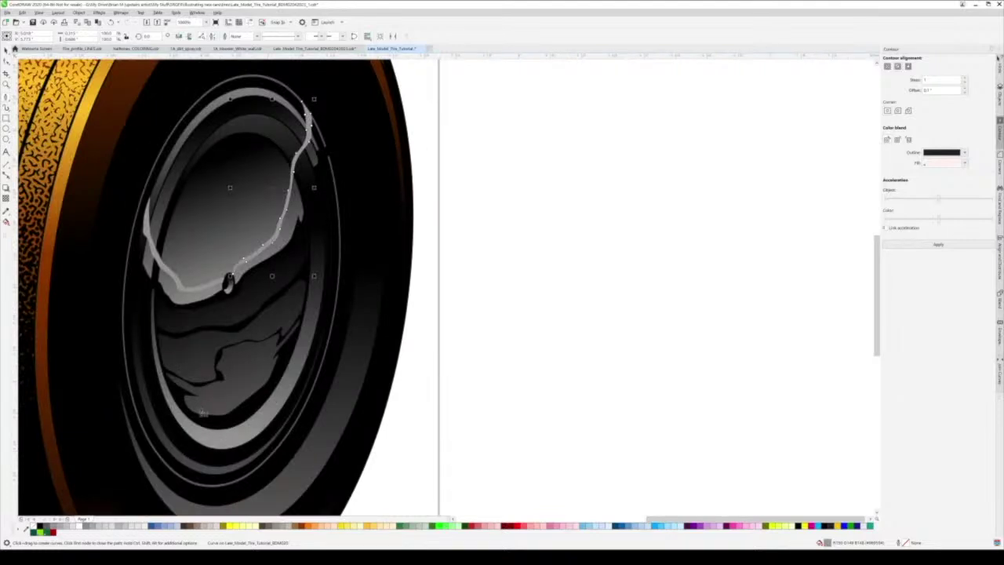
scroll(217, 362, "down", 3)
scroll(208, 396, "up", 3)
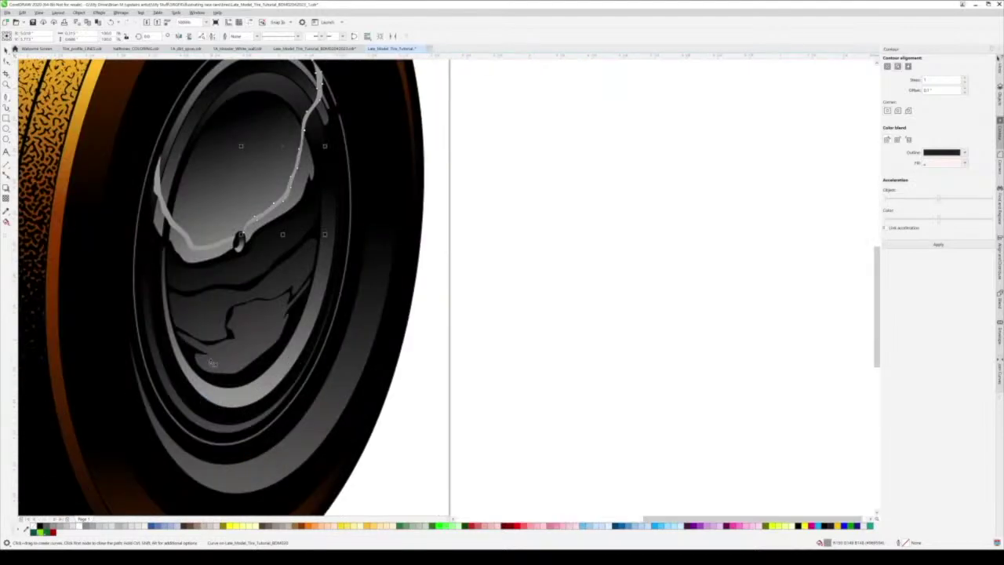
scroll(189, 386, "down", 4)
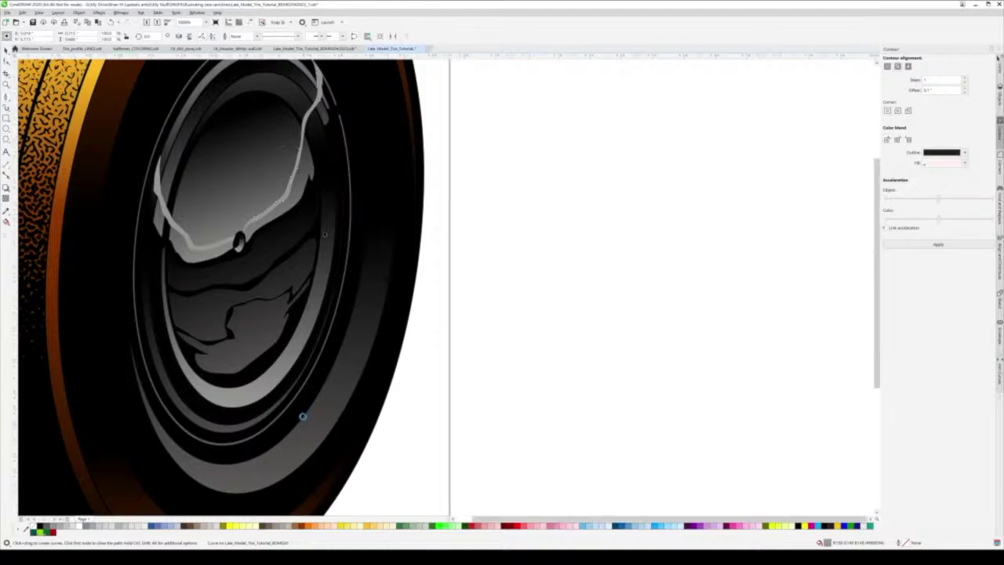
scroll(269, 416, "up", 3)
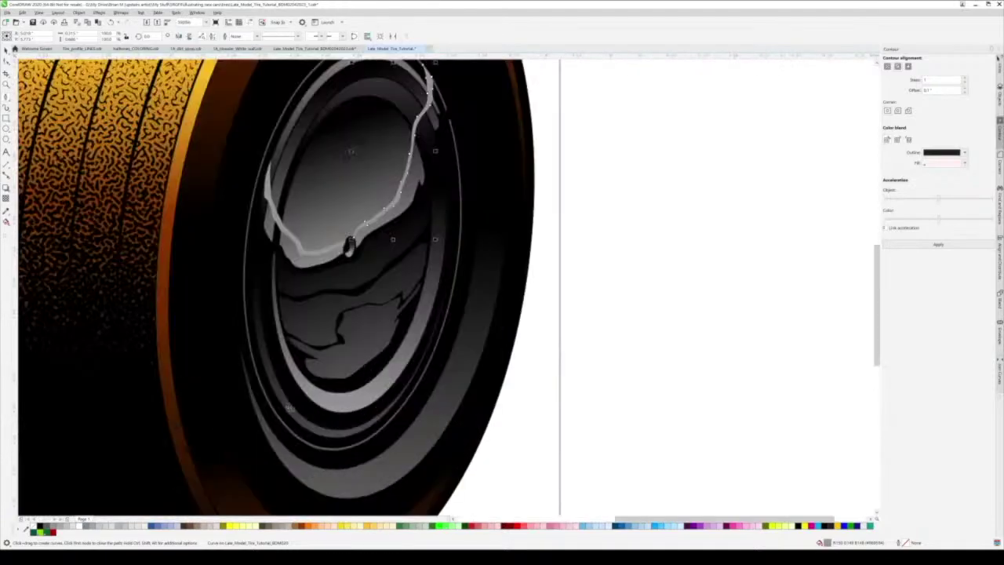
scroll(320, 389, "up", 1)
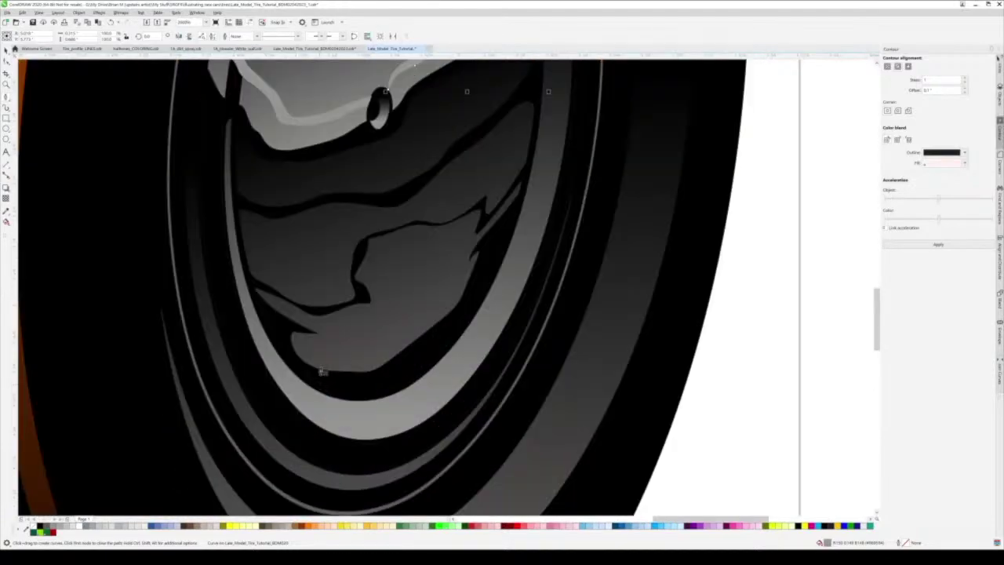
scroll(338, 310, "down", 1)
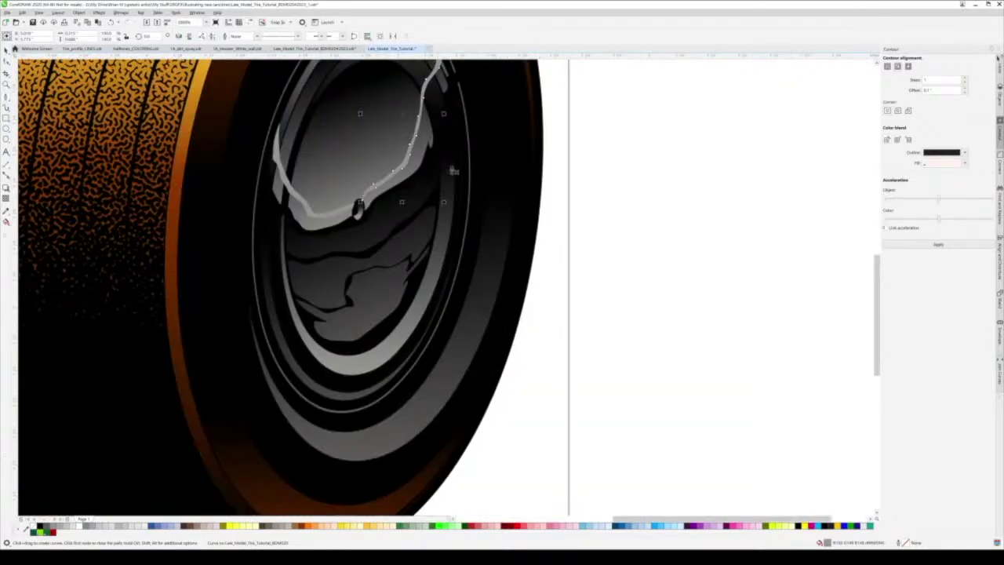
Draw a short, jagged highlight across the lower-right rim rings and fill it with light gray without an outline
scroll(395, 351, "up", 1)
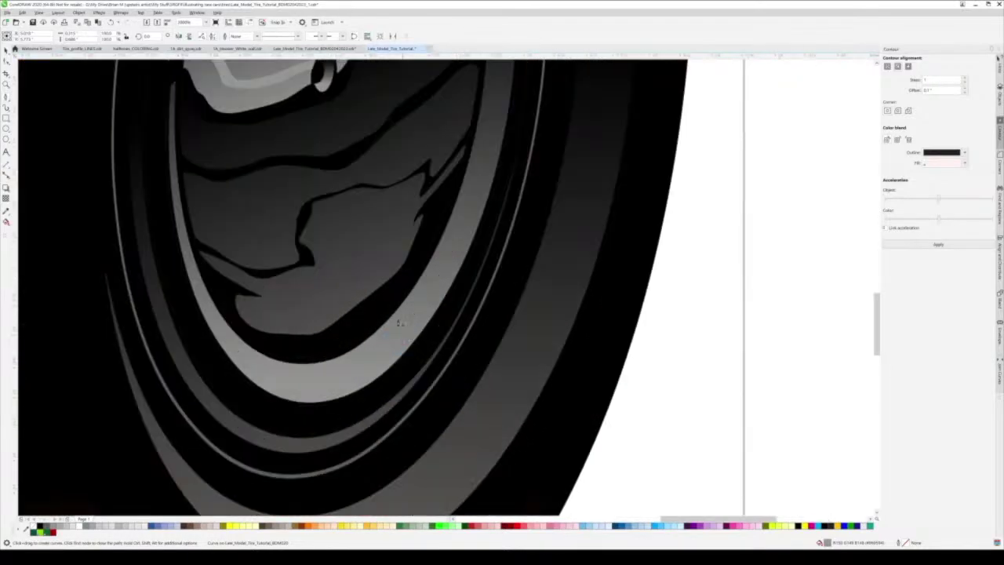
mouse_move(407, 298)
left_mouse_down()
mouse_move(475, 314)
mouse_move(416, 291)
left_mouse_up()
left_click(428, 308)
left_click(476, 317)
left_click(476, 326)
left_click(490, 290)
left_click(409, 298)
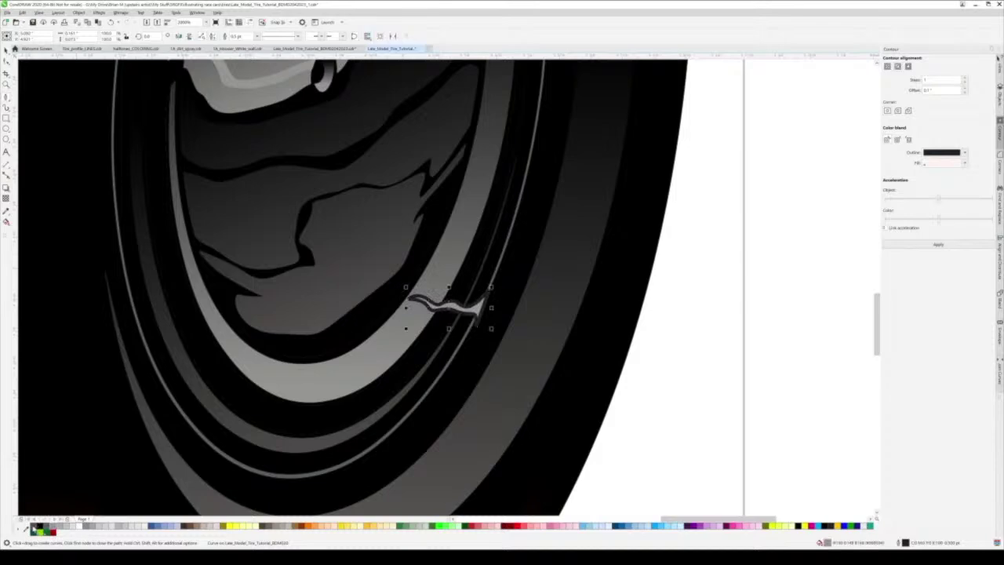
scroll(272, 422, "down", 2)
scroll(273, 422, "down", 3)
Draw a zigzag highlight band across the lower-left rim rings and fill it with light gray without an outline
scroll(272, 421, "up", 5)
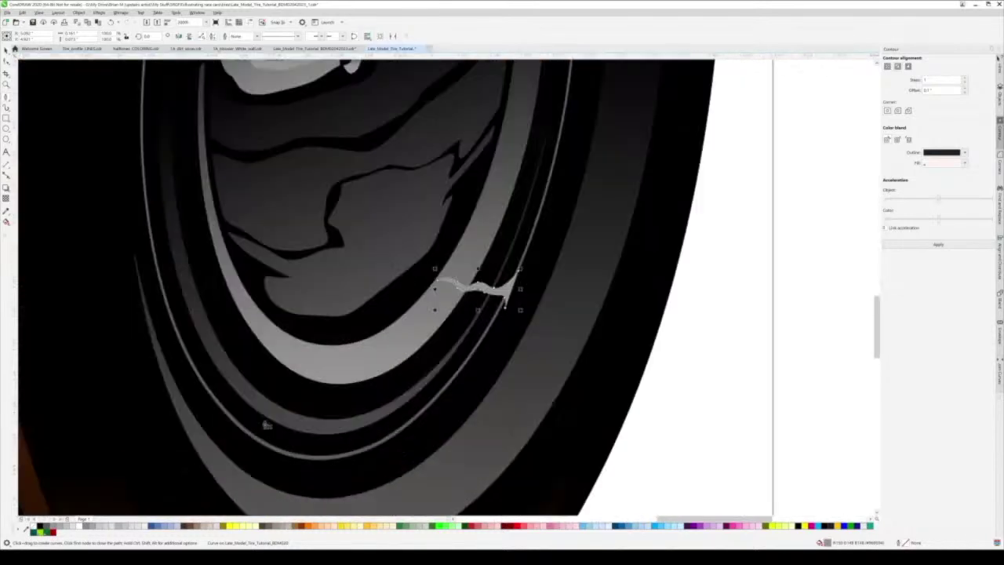
left_click(259, 318)
left_click_drag(256, 330, 217, 308)
left_click_drag(227, 381, 246, 433)
left_click(245, 434)
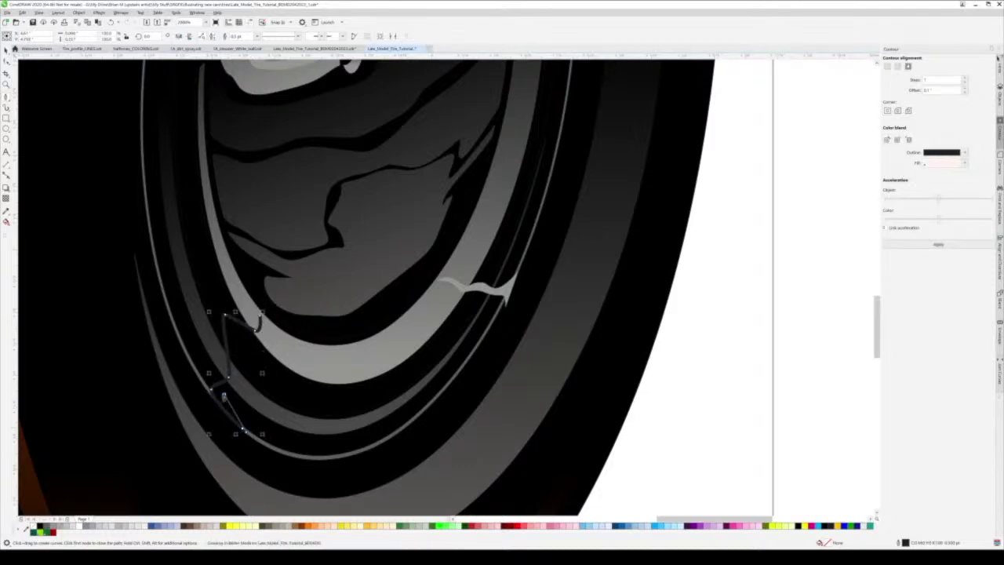
left_click(234, 324)
left_click_drag(256, 337, 265, 333)
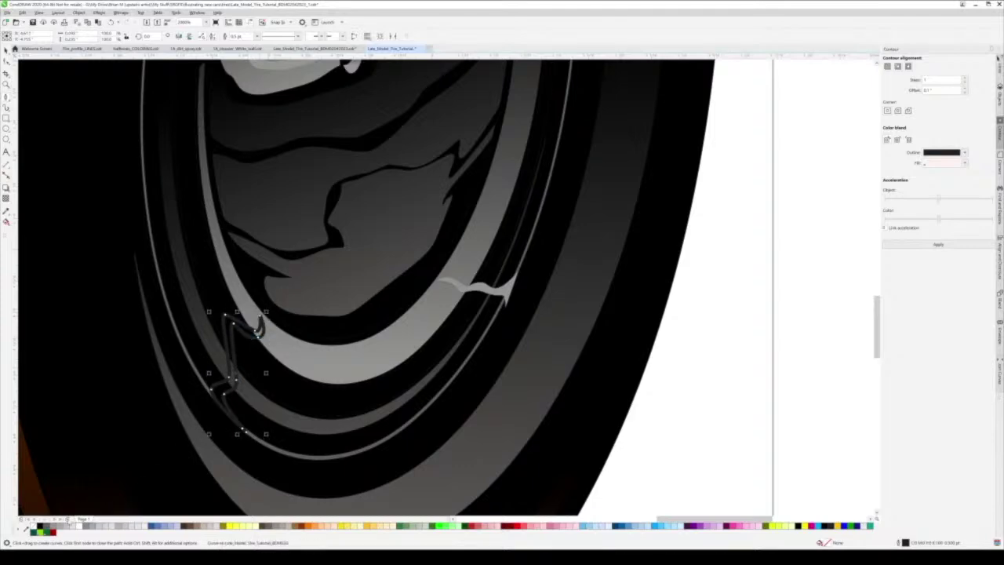
left_click(56, 526)
right_click(33, 527)
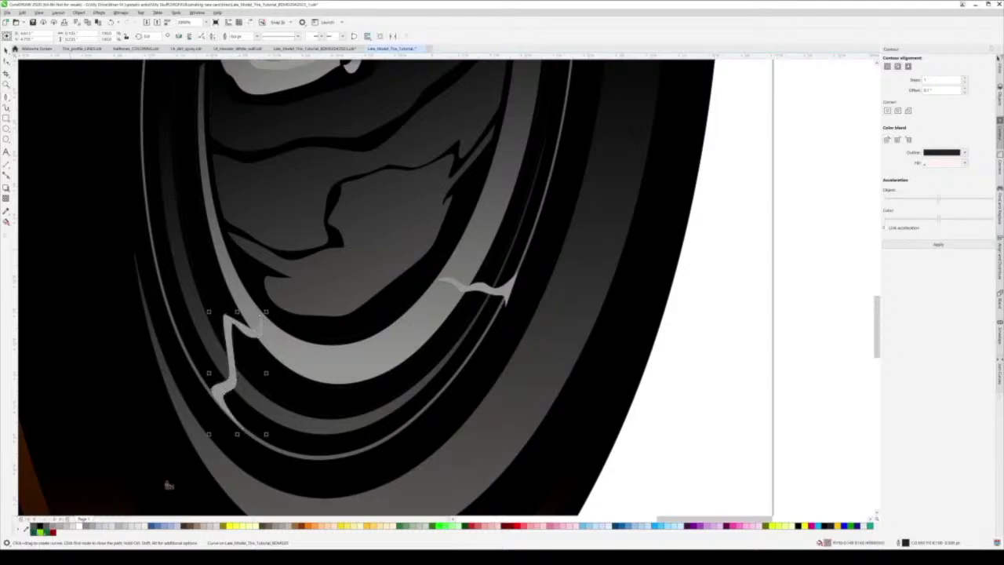
Clear the selection and inspect the rim highlights on the whole tire and up close
scroll(314, 409, "down", 5)
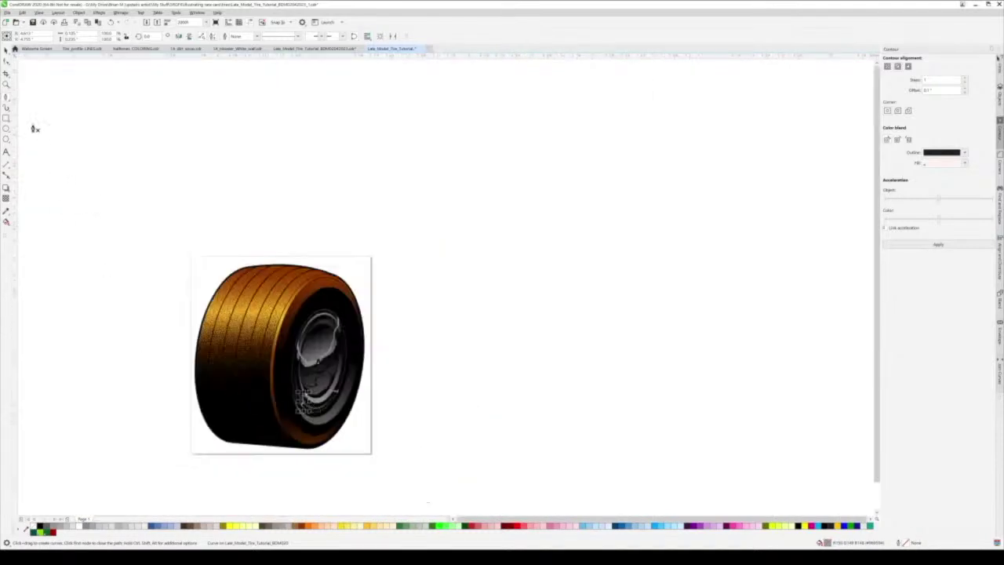
left_click(5, 50)
key("Escape")
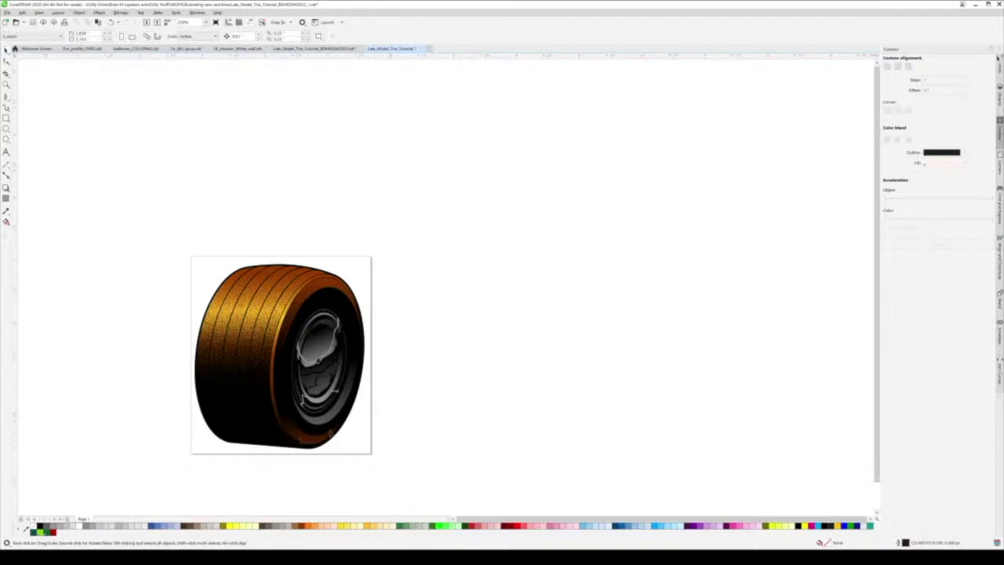
scroll(326, 375, "up", 3)
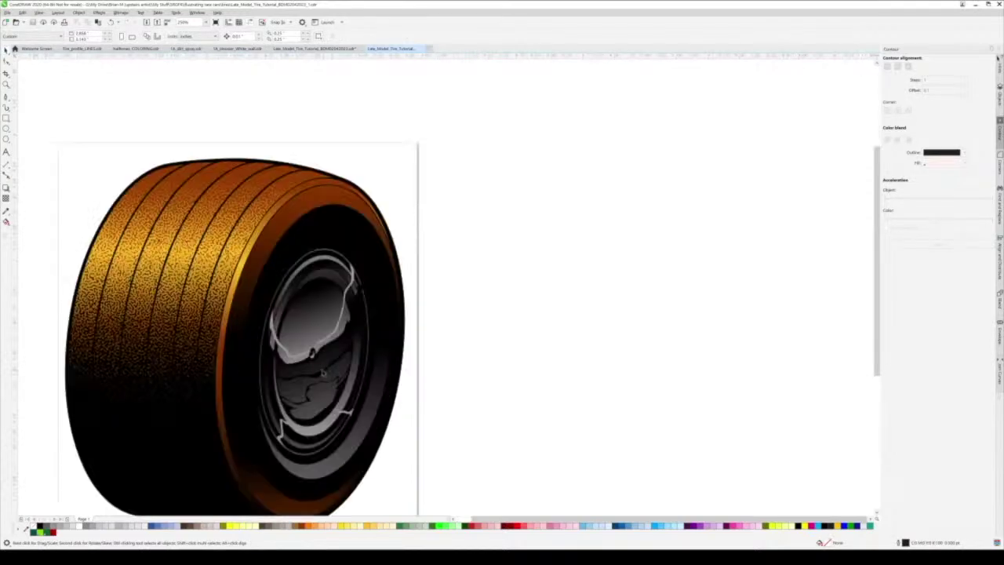
scroll(343, 441, "up", 4)
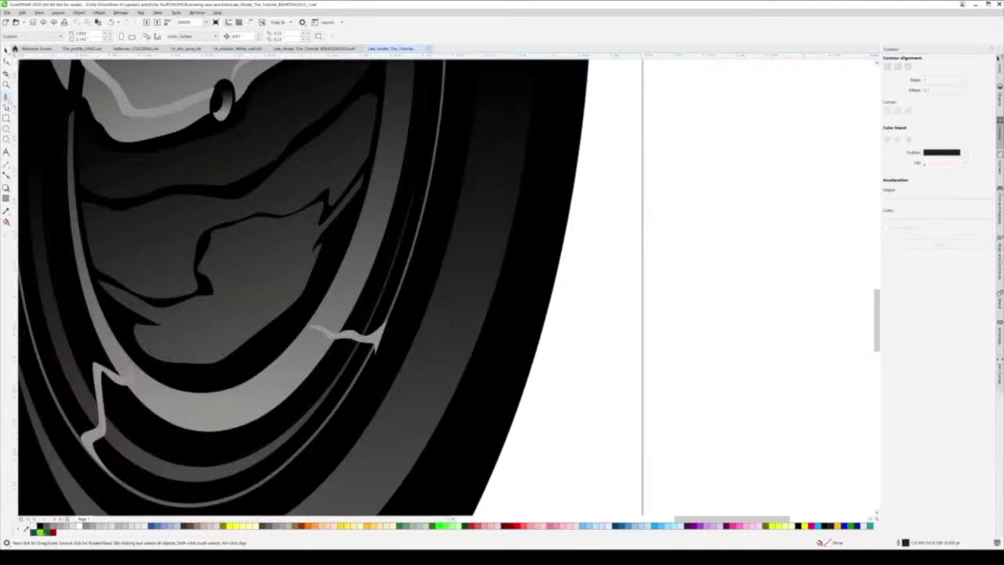
Draw a thin curved sliver along the outer edge of the rim's lower-right ring and fill it with white without an outline
left_click(313, 375)
left_click(364, 295)
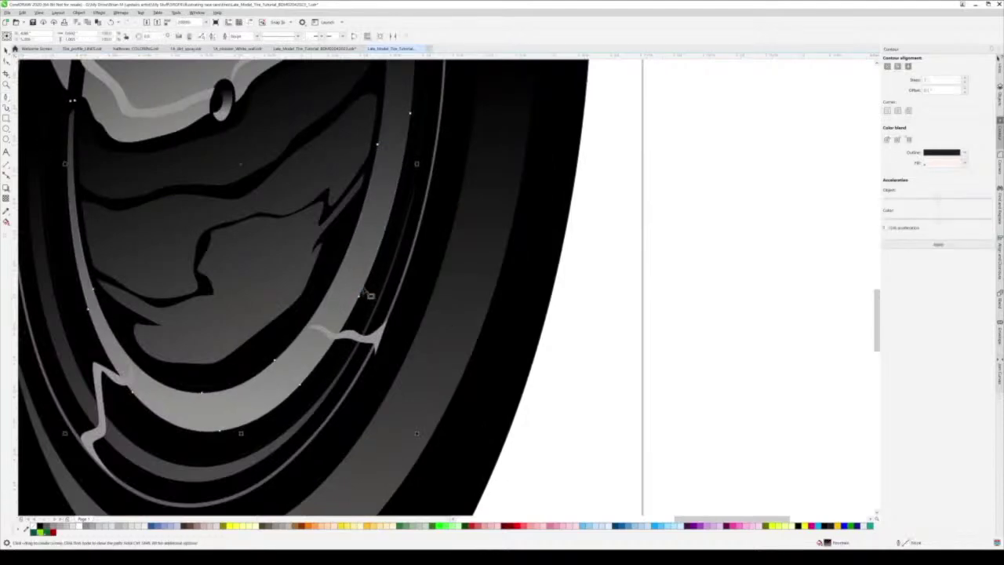
left_click(312, 379)
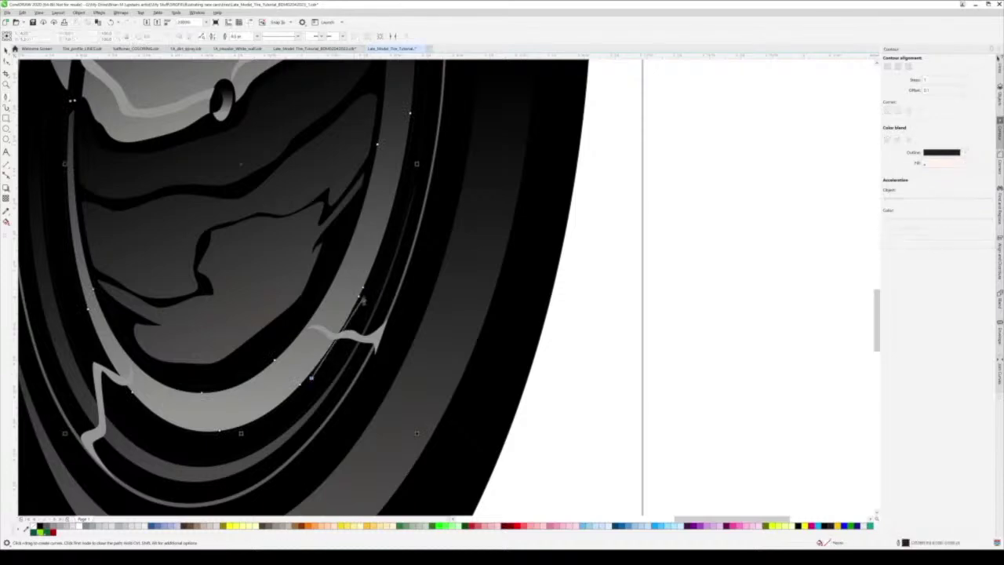
left_click_drag(363, 297, 373, 267)
left_click(372, 265)
left_click_drag(312, 378, 303, 387)
left_click(81, 526)
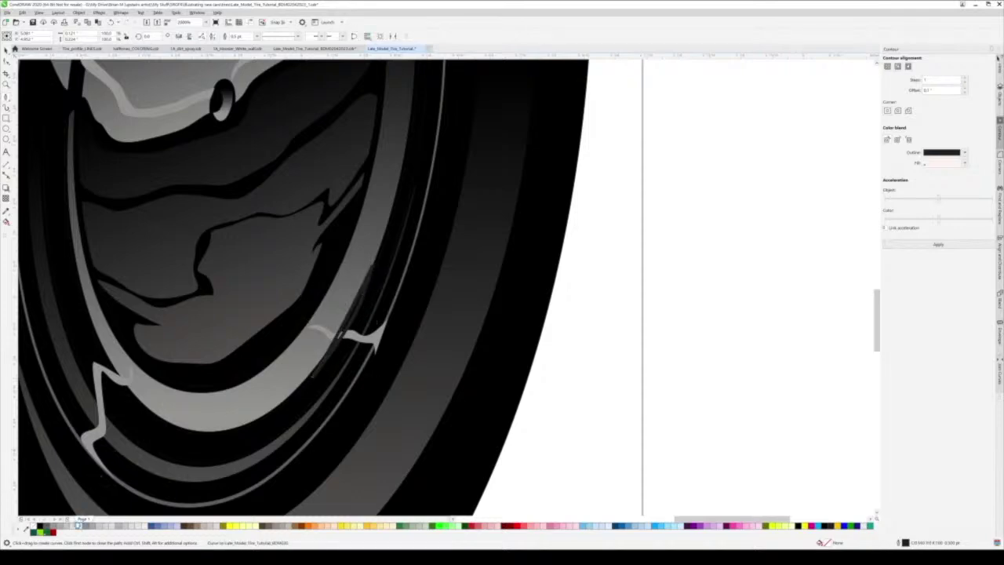
right_click(33, 525)
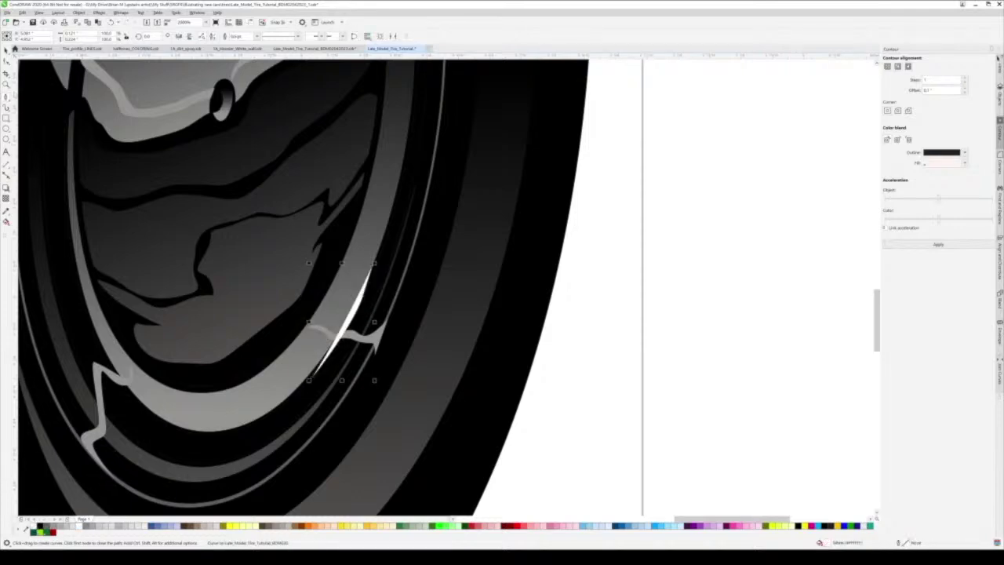
Duplicate the white sliver highlight, rotate the copy to follow the rim's curve and place it on the upper-left ring
left_click(5, 50)
left_click(336, 341)
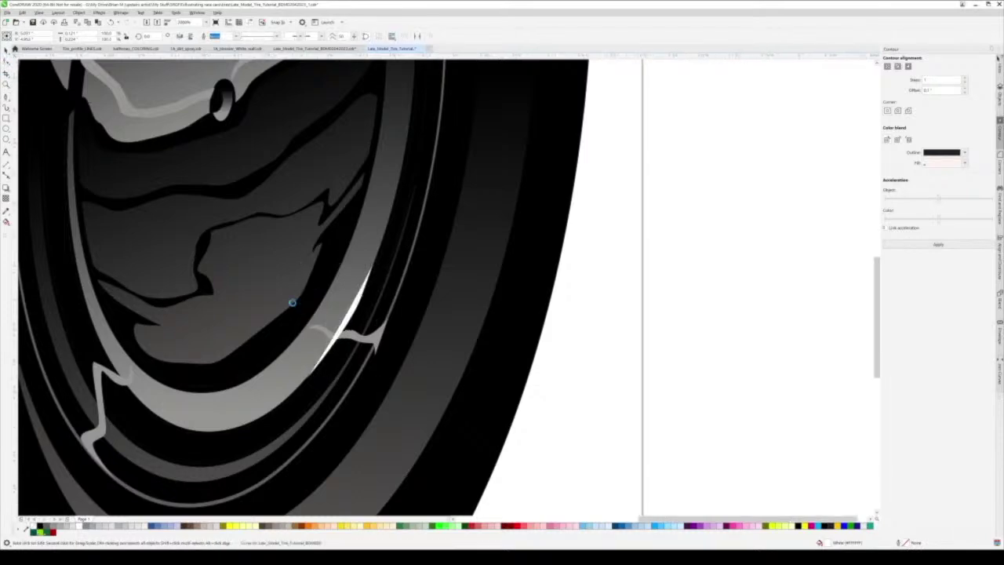
scroll(294, 299, "down", 4)
scroll(303, 297, "up", 3)
left_click_drag(313, 320, 239, 138)
right_click(240, 139)
scroll(283, 243, "down", 2)
scroll(259, 157, "up", 2)
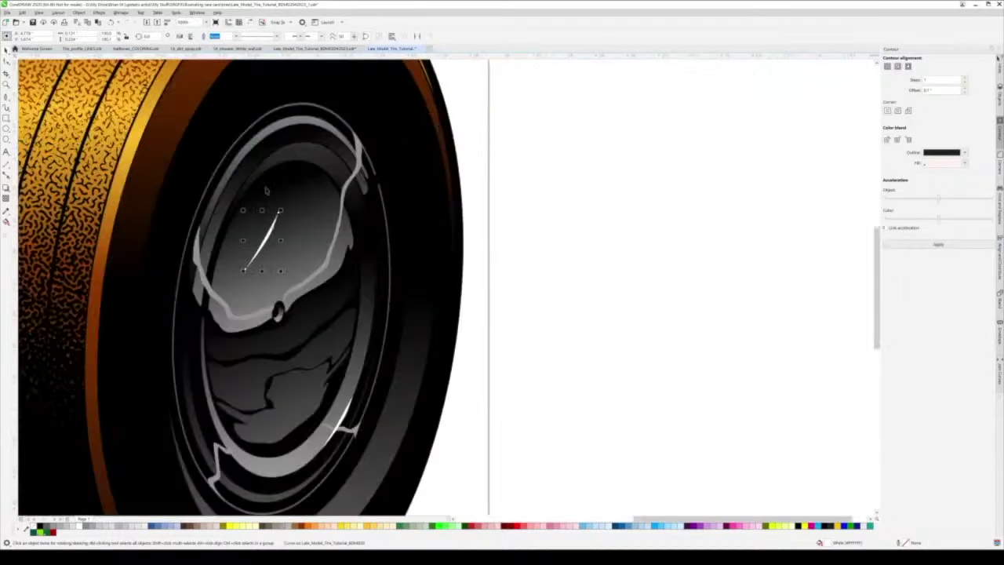
left_click(268, 230)
left_click_drag(281, 271, 265, 164)
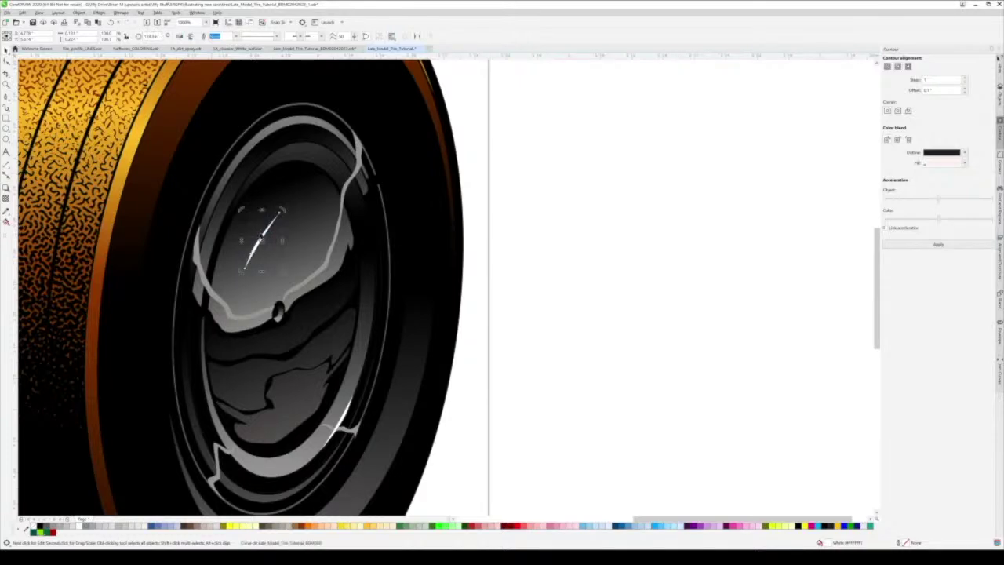
left_click_drag(261, 235, 231, 175)
scroll(280, 242, "down", 2)
left_click(349, 304)
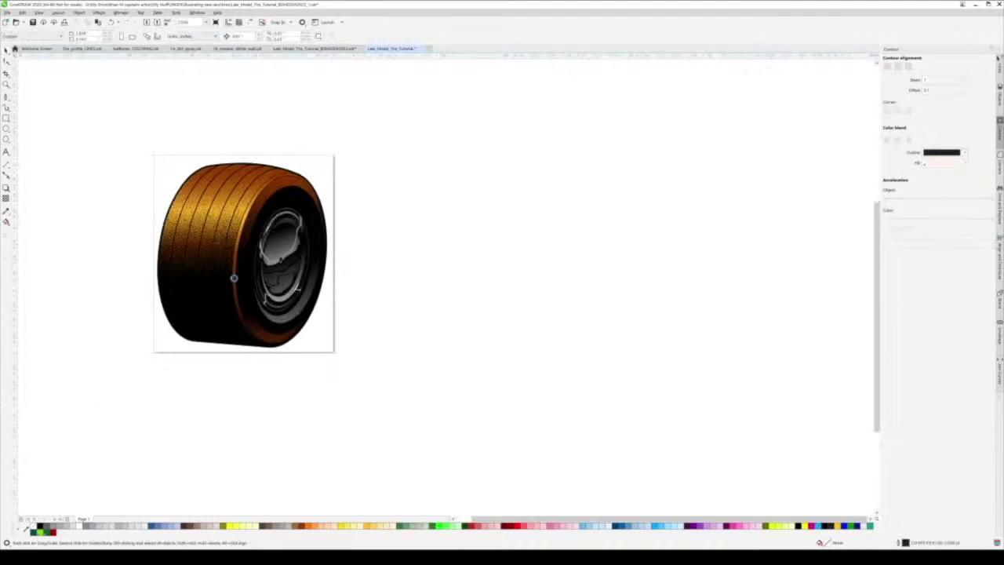
Examine the rim highlights on the whole tire and check the gradient fill of the lower rim ring
scroll(234, 281, "up", 1)
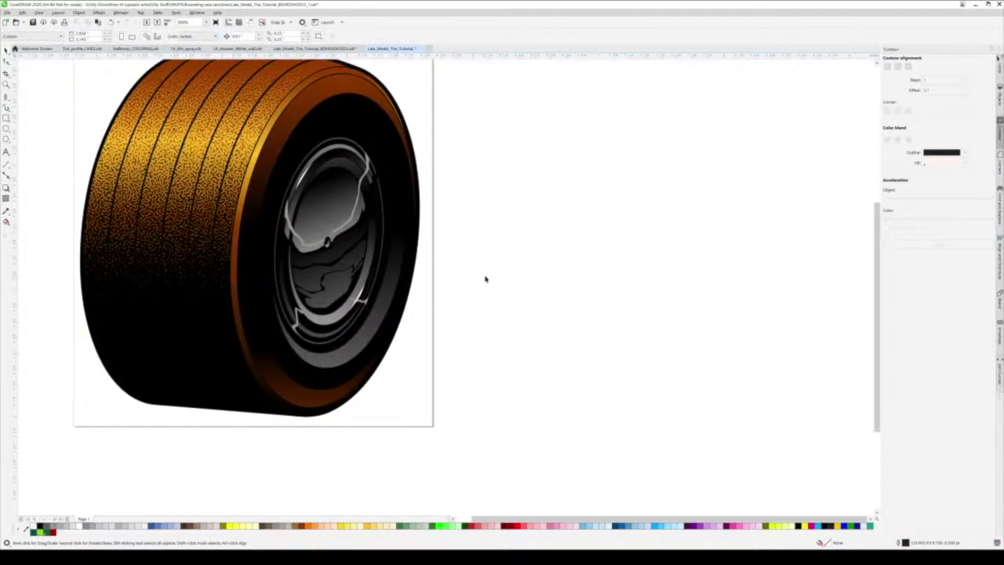
scroll(427, 301, "down", 2)
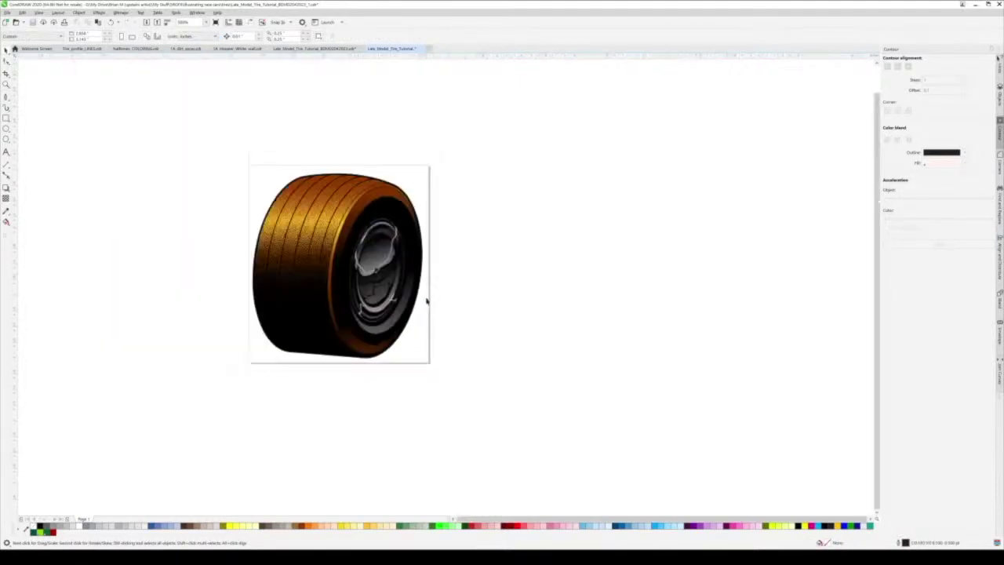
scroll(398, 292, "up", 2)
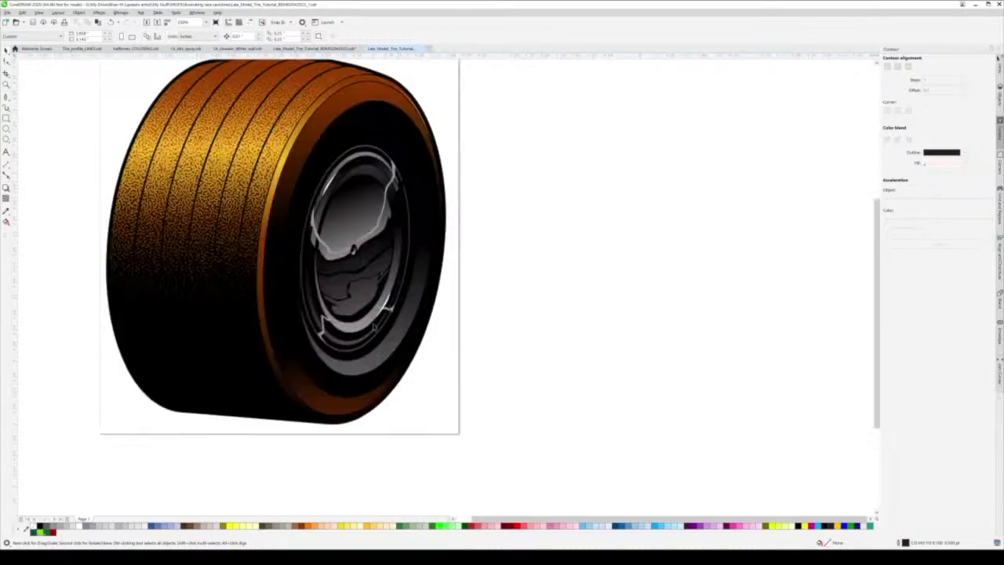
left_click(354, 330)
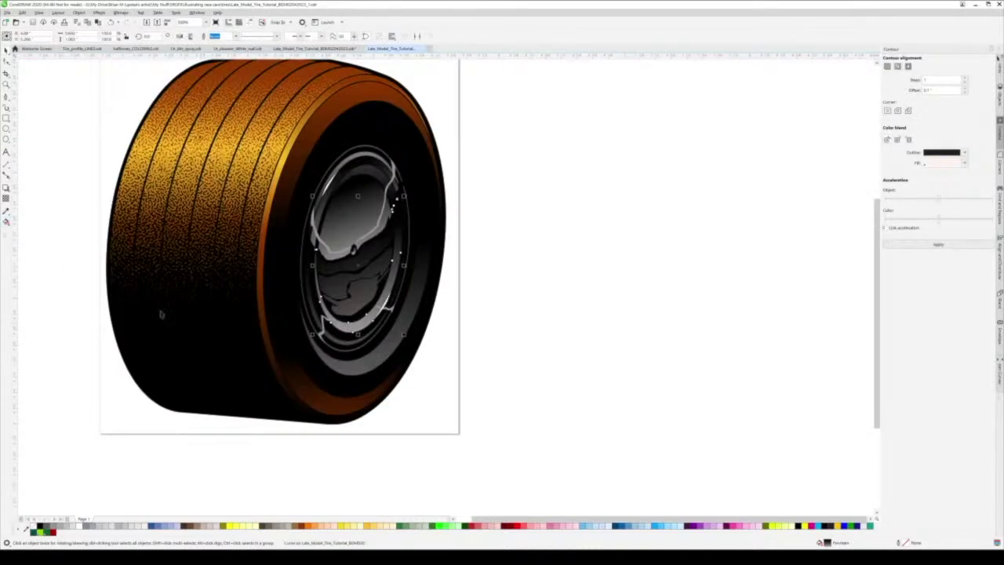
left_click(6, 222)
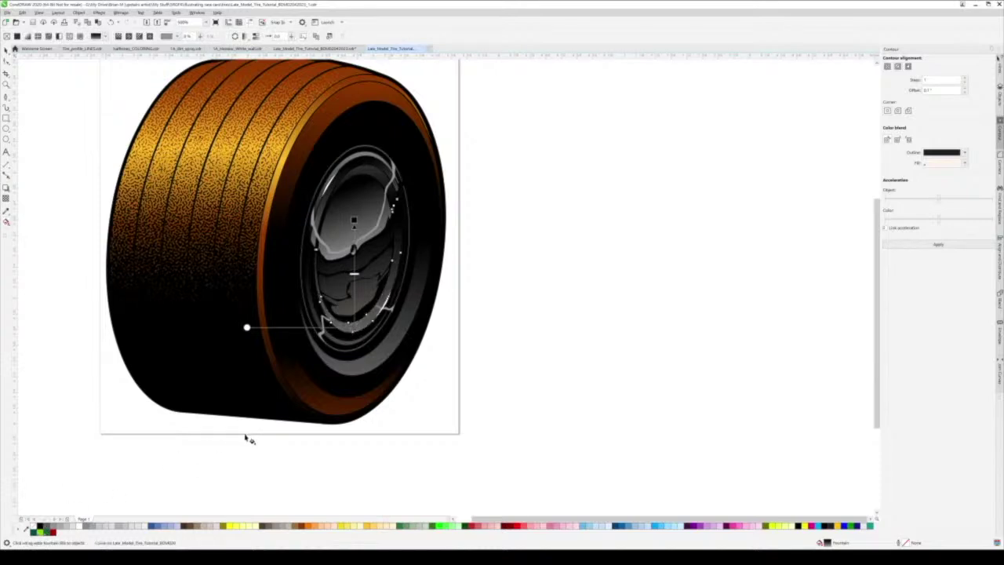
left_click(7, 52)
left_click(503, 306)
scroll(440, 336, "down", 2)
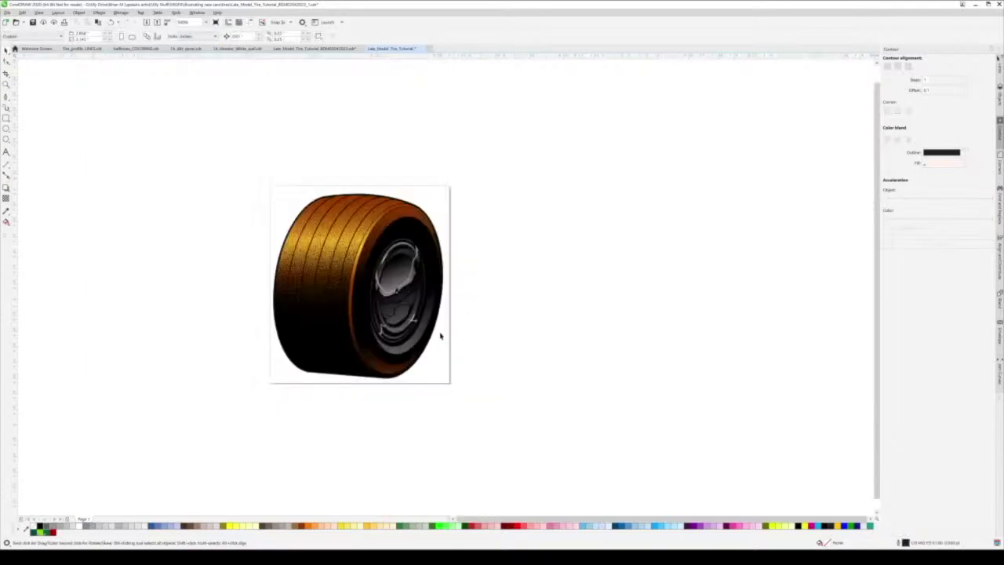
Select both jagged highlights on the lower rim rings and recolor them a darker gray
scroll(386, 328, "up", 2)
left_click(376, 321)
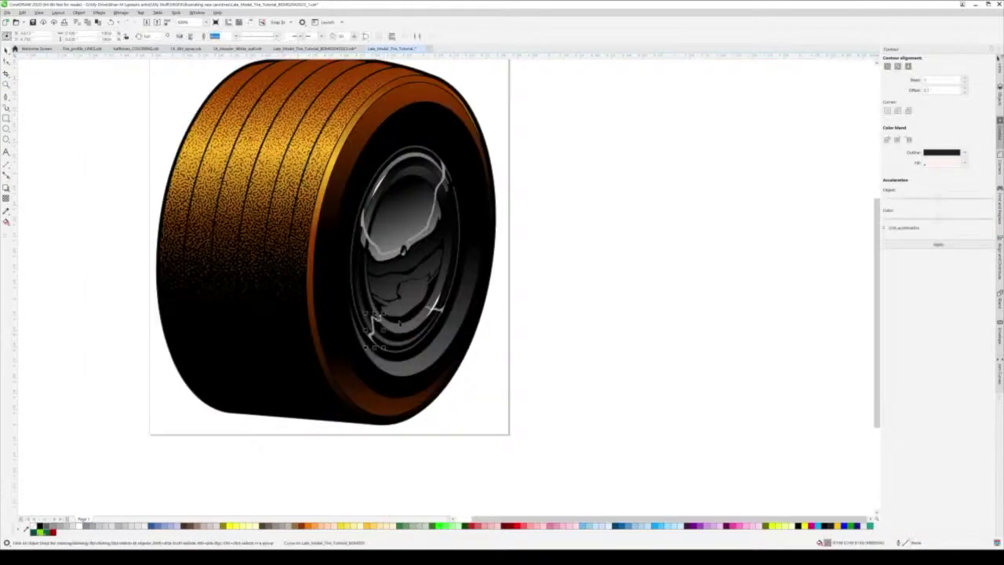
left_click(441, 310, "shift")
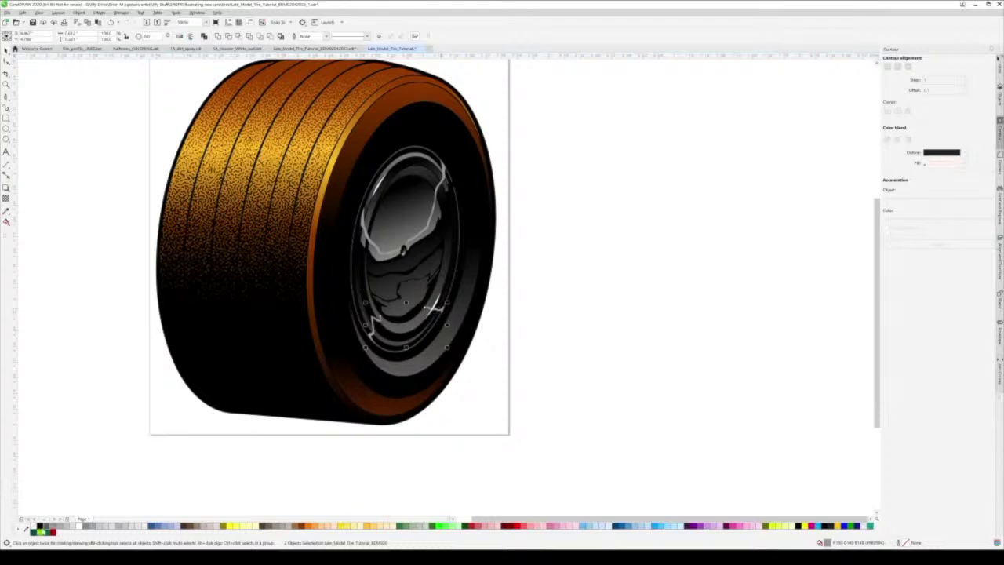
left_click(318, 442)
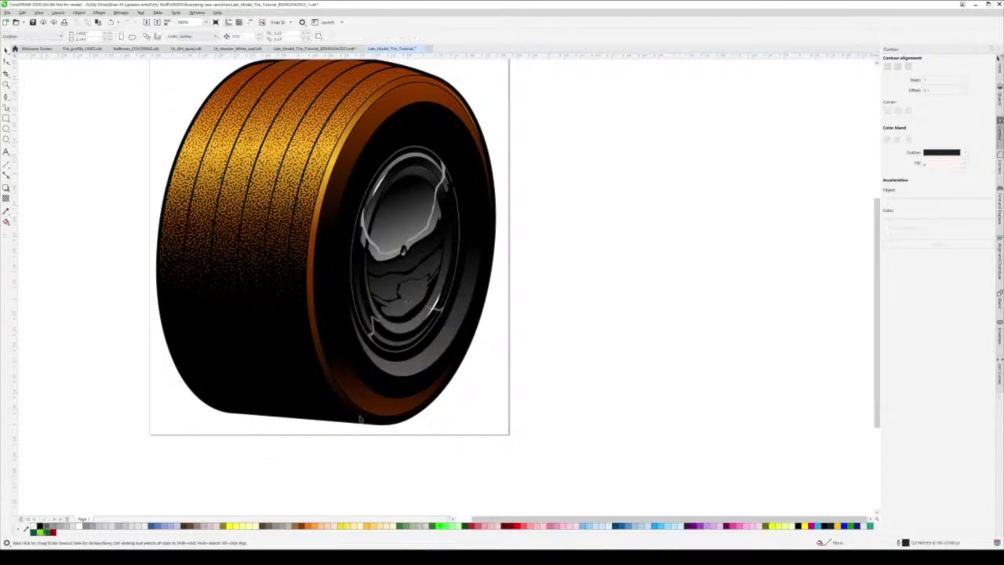
scroll(360, 419, "down", 2)
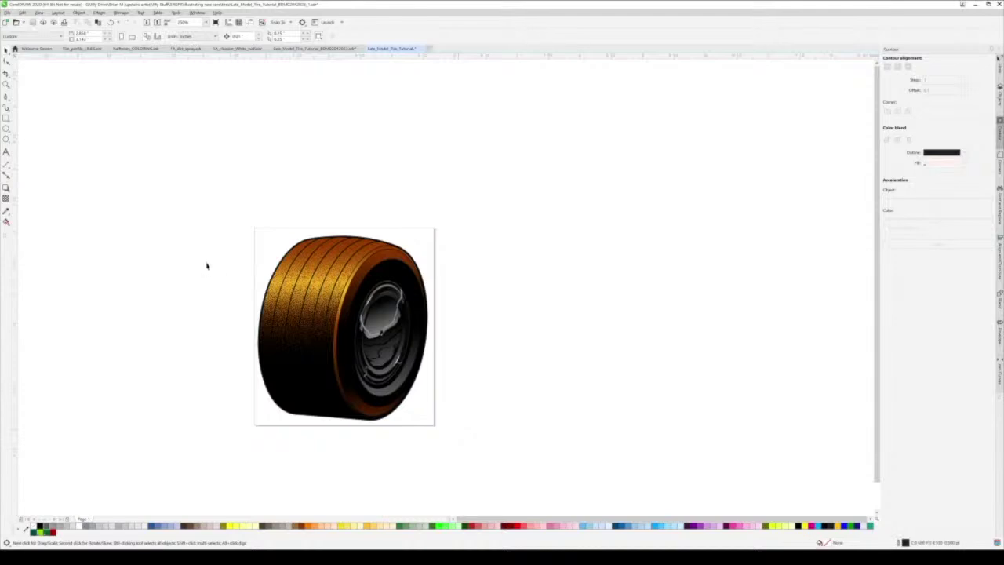
Copy the middle pair of gray-shaded sidewall lettering arcs from the Hoosier_White_wall document and paste it into the tire drawing
left_click(225, 50)
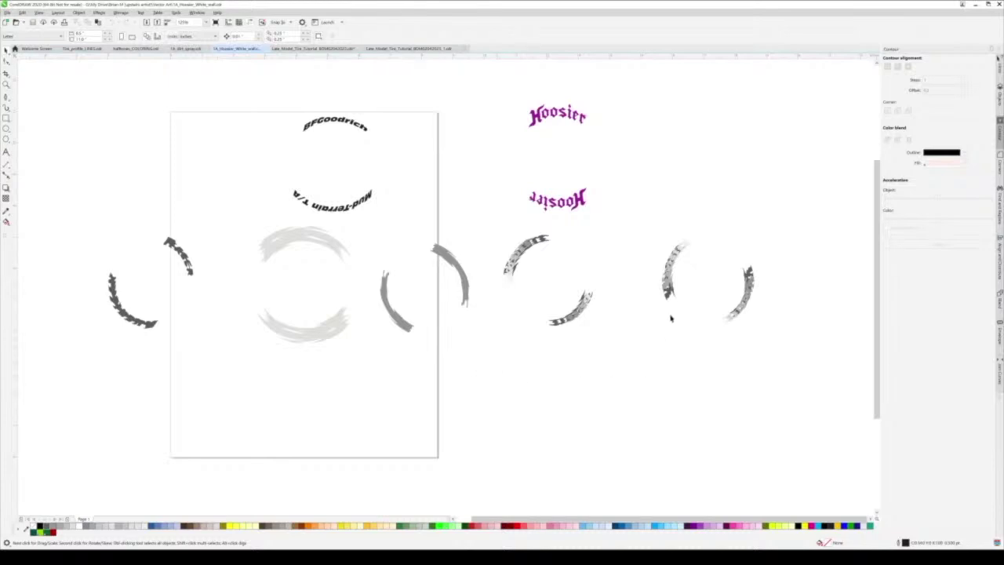
scroll(671, 318, "up", 2)
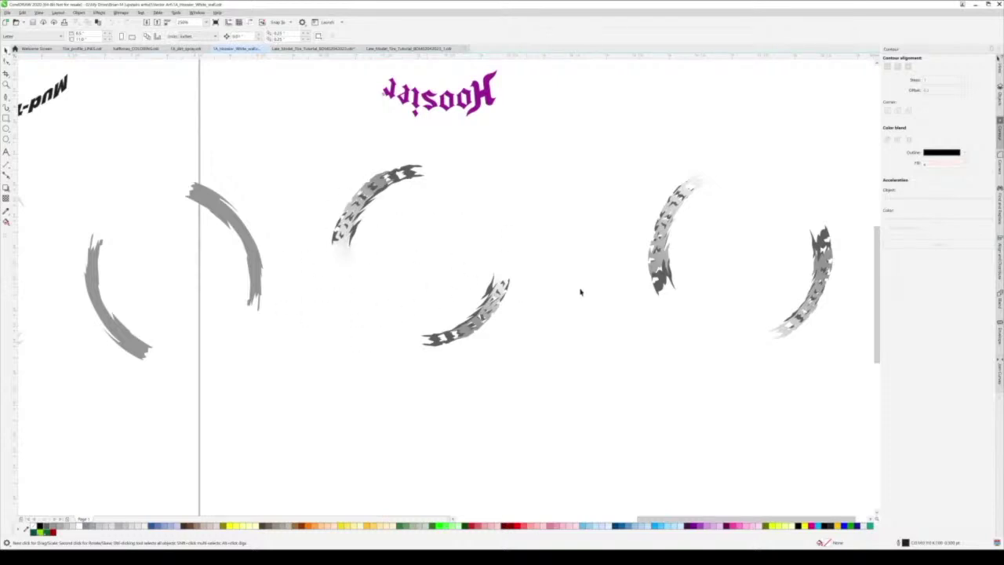
left_click_drag(272, 141, 576, 397)
scroll(590, 298, "down", 2)
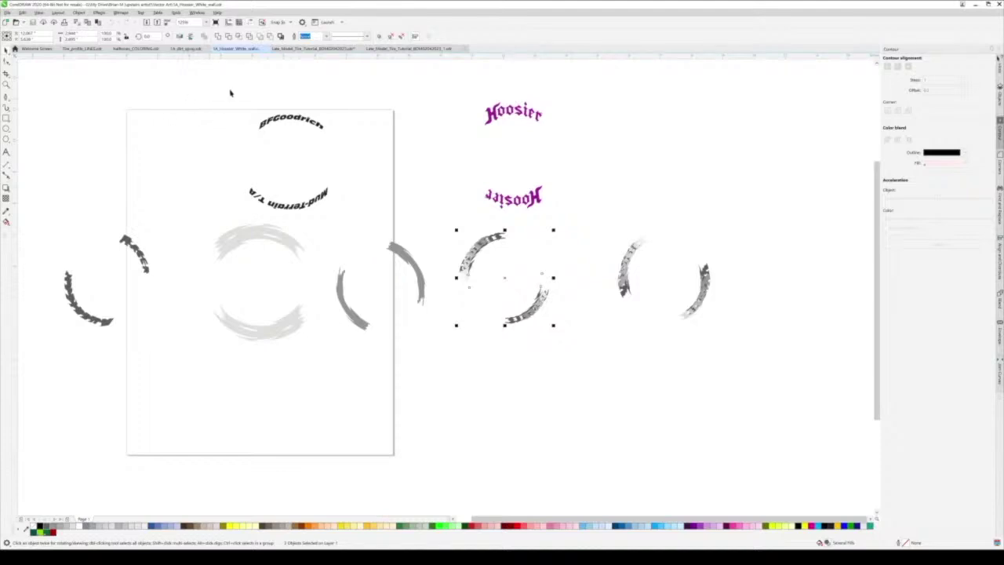
left_click(397, 49)
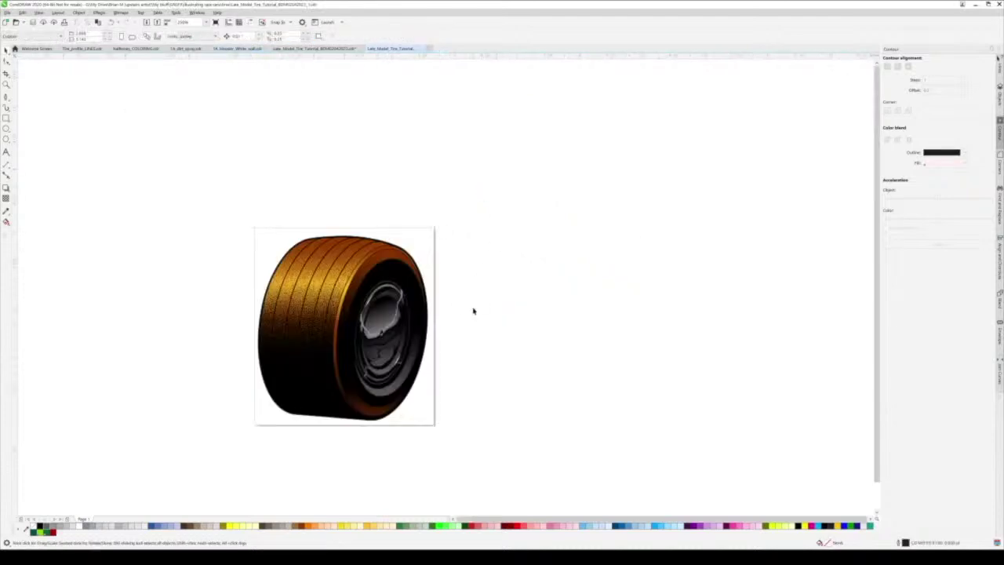
key("ctrl+v")
Place the pasted lettering arcs over the wheel and narrow them to fit the tire's perspective
left_click_drag(765, 274, 359, 293)
left_click_drag(523, 335, 420, 337)
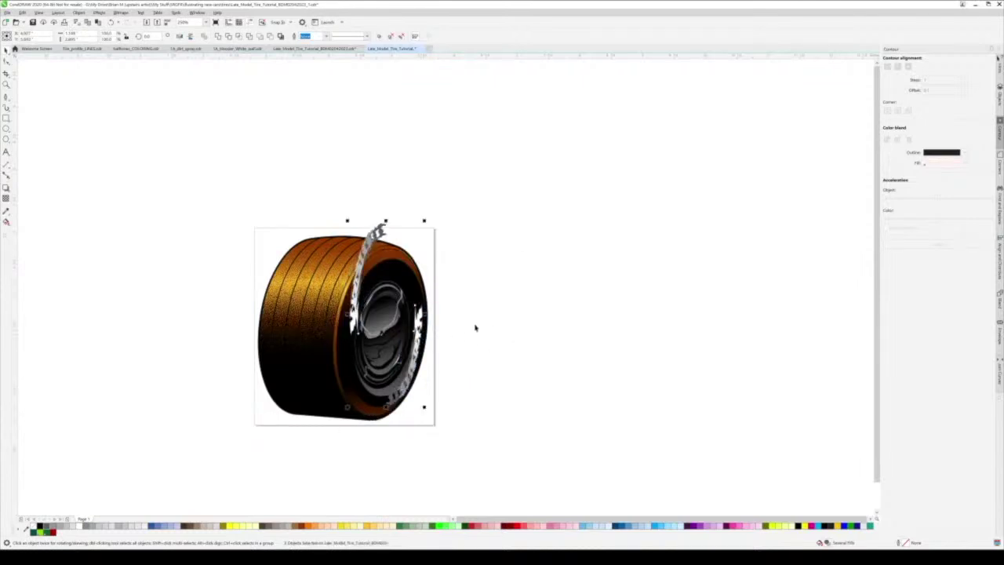
left_click_drag(348, 407, 352, 404)
left_click(467, 302)
Move the left lettering arc down onto the black sidewall and fit the right arc within the sidewall's opposite side
left_click_drag(374, 243, 367, 284)
left_click(464, 336)
left_click(415, 357)
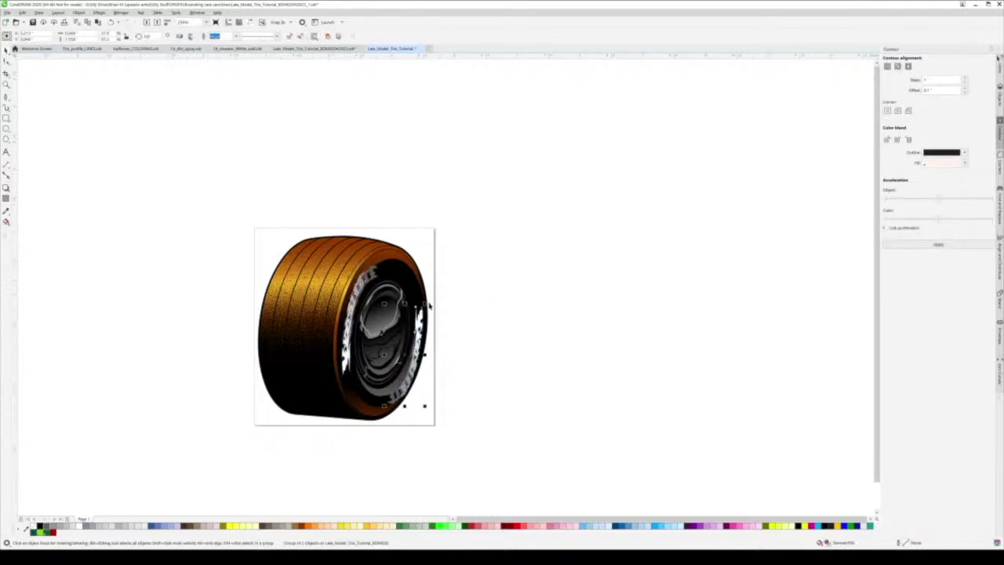
left_click_drag(404, 304, 410, 308)
left_click(417, 320)
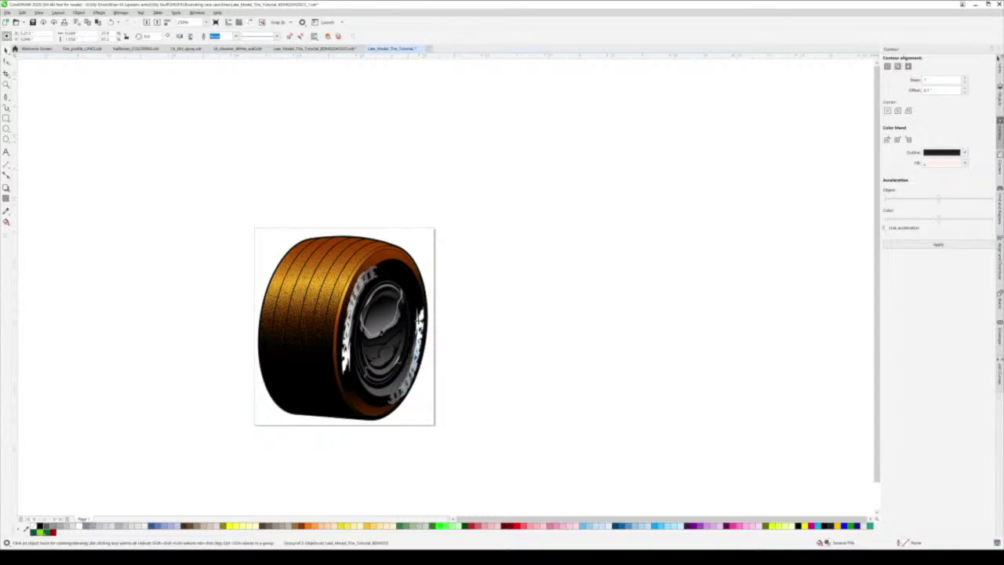
left_click(498, 353)
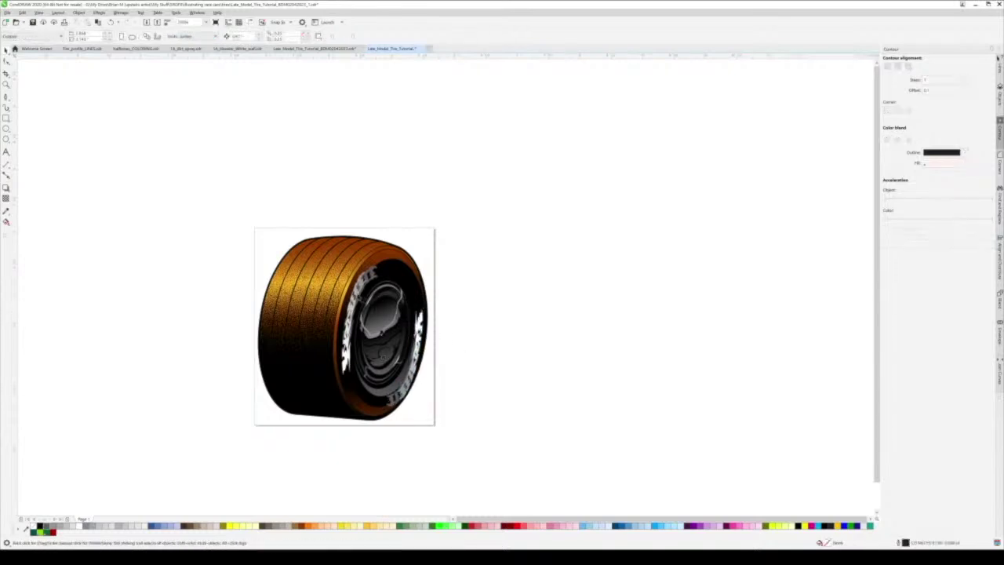
left_click(347, 361)
scroll(467, 299, "down", 1)
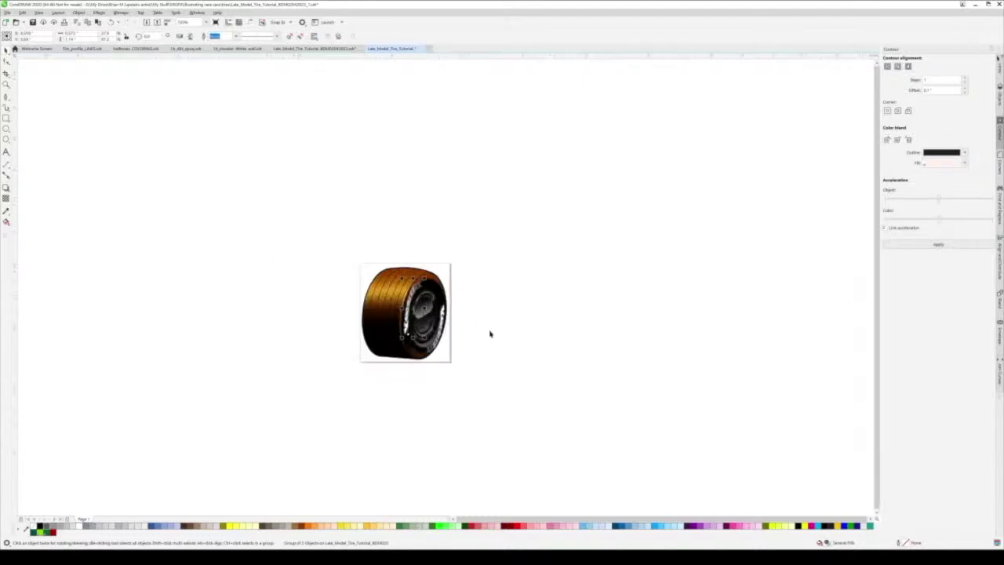
left_click(488, 333)
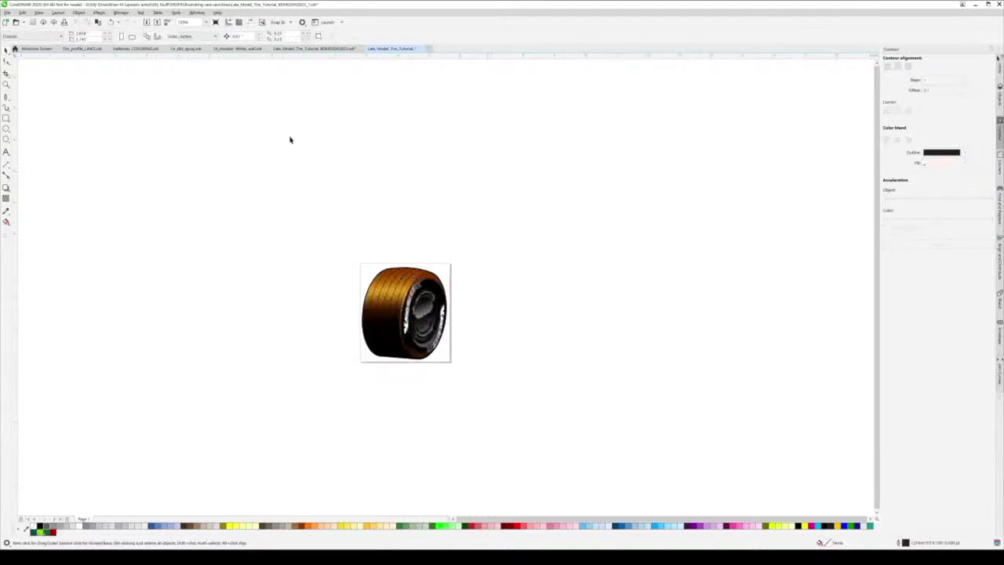
Copy the black and green starbursts and the six dirt speck groups from the dirt_spray document and paste them into the tire drawing
left_click(302, 49)
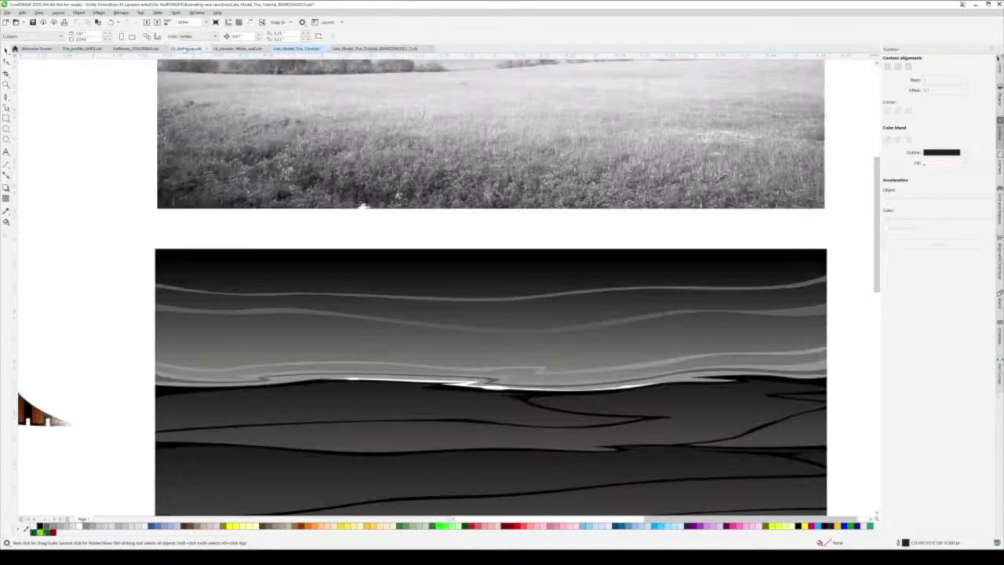
left_click(186, 49)
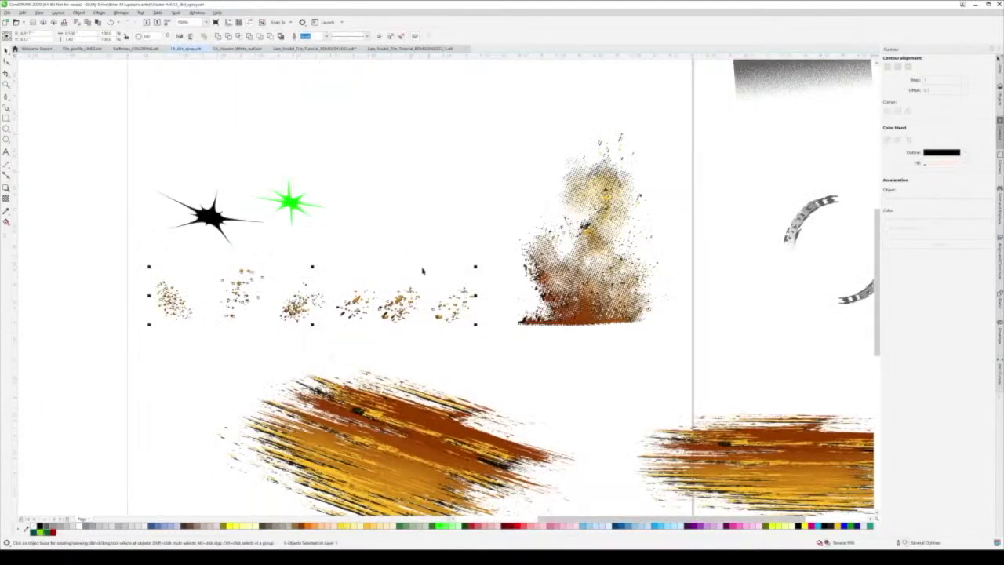
scroll(423, 271, "down", 2)
left_click(265, 202)
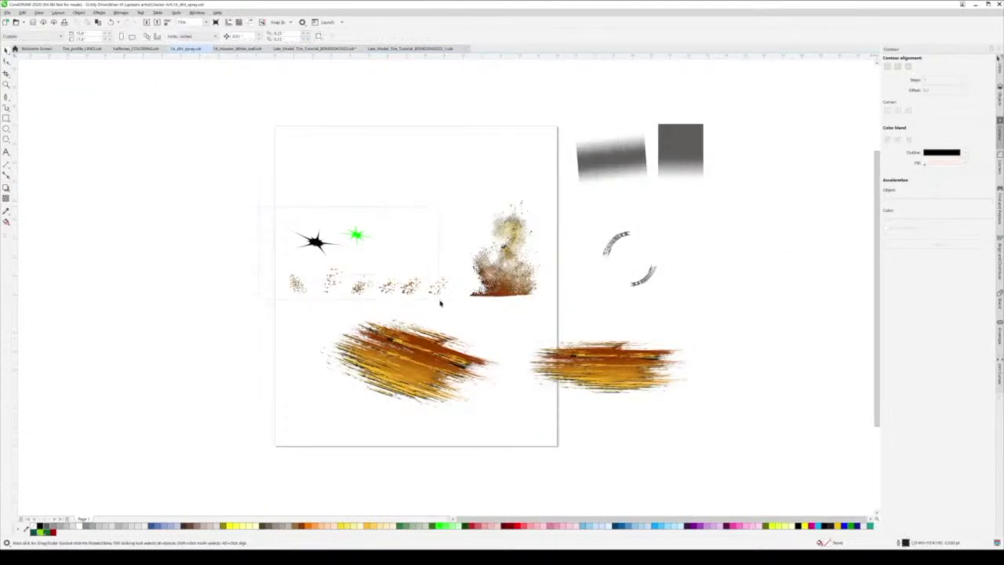
left_click_drag(456, 314, 459, 316)
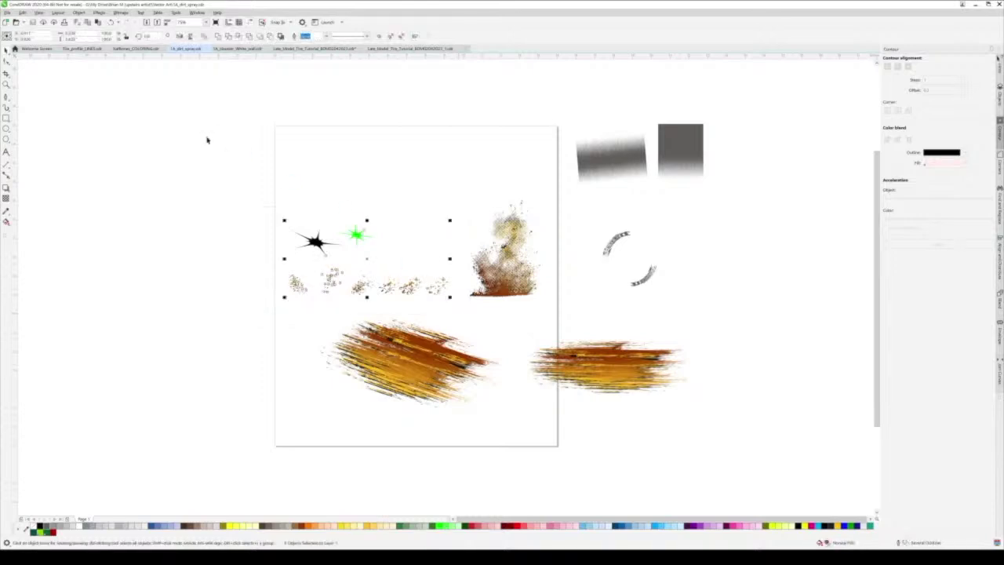
left_click(409, 49)
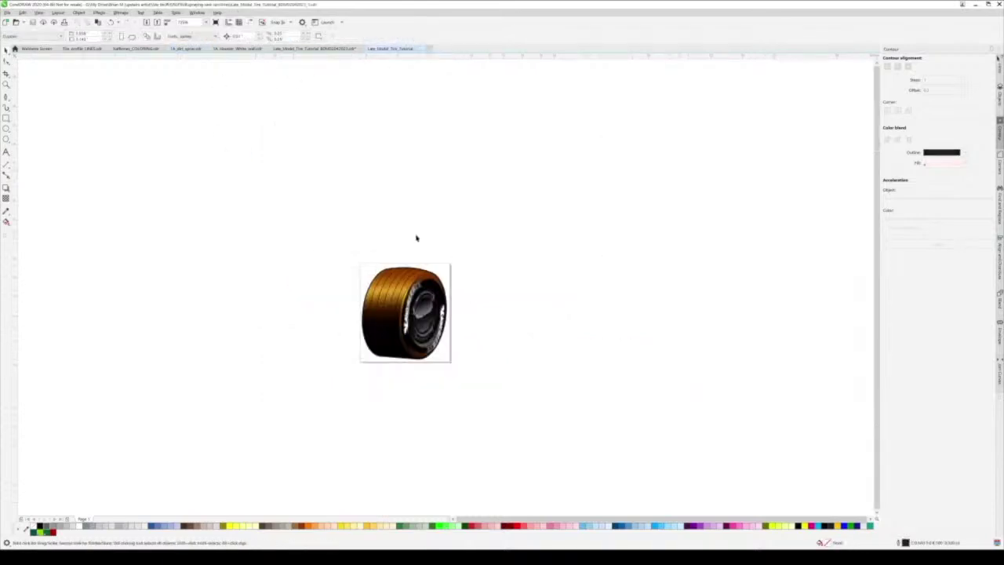
key("ctrl+v")
Move the pasted starbursts and dirt specks into the empty area below the tire and clear the selection
mouse_move(240, 242)
left_mouse_down()
mouse_move(354, 335)
mouse_move(399, 393)
mouse_move(393, 401)
left_mouse_up()
left_click(531, 392)
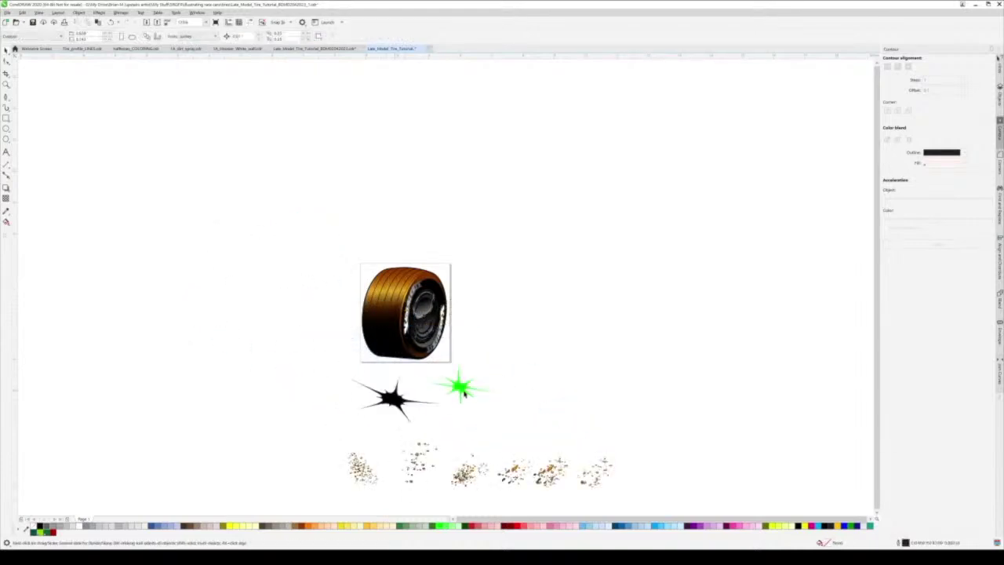
scroll(443, 408, "up", 2)
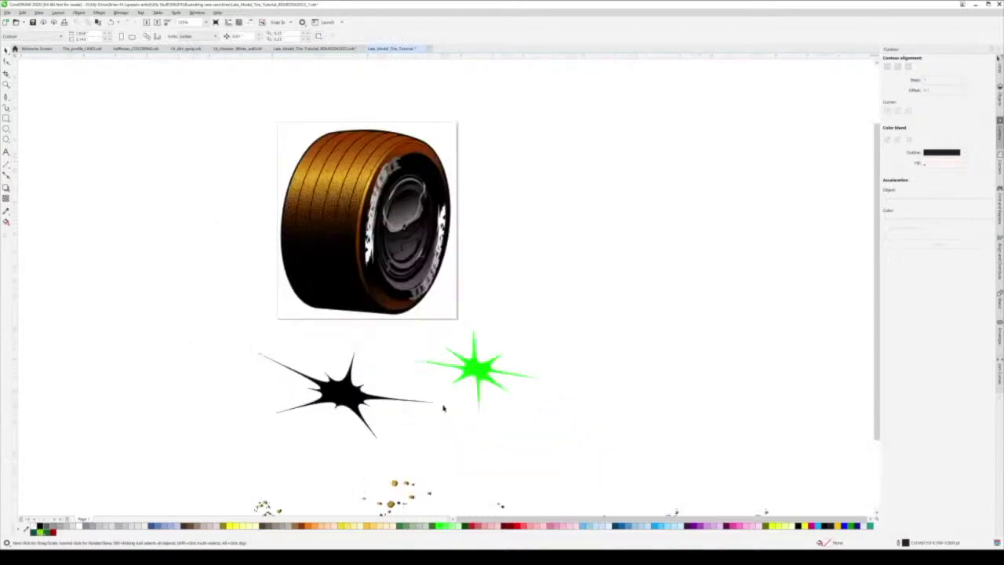
Scale the green starburst down to a small star and delete the black starburst below the tire
left_click(479, 379)
scroll(479, 377, "up", 2)
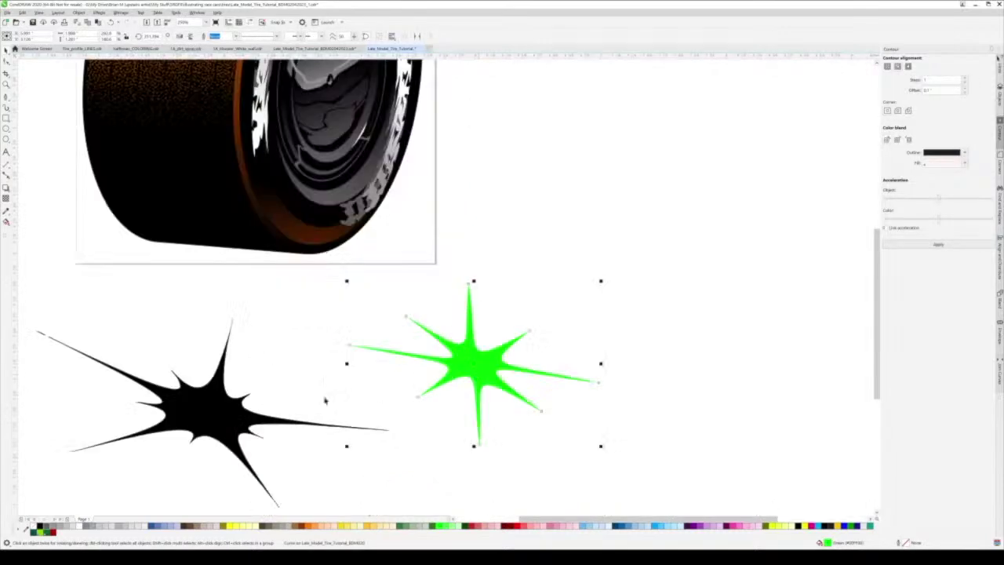
left_click_drag(601, 446, 402, 310)
left_click(233, 422)
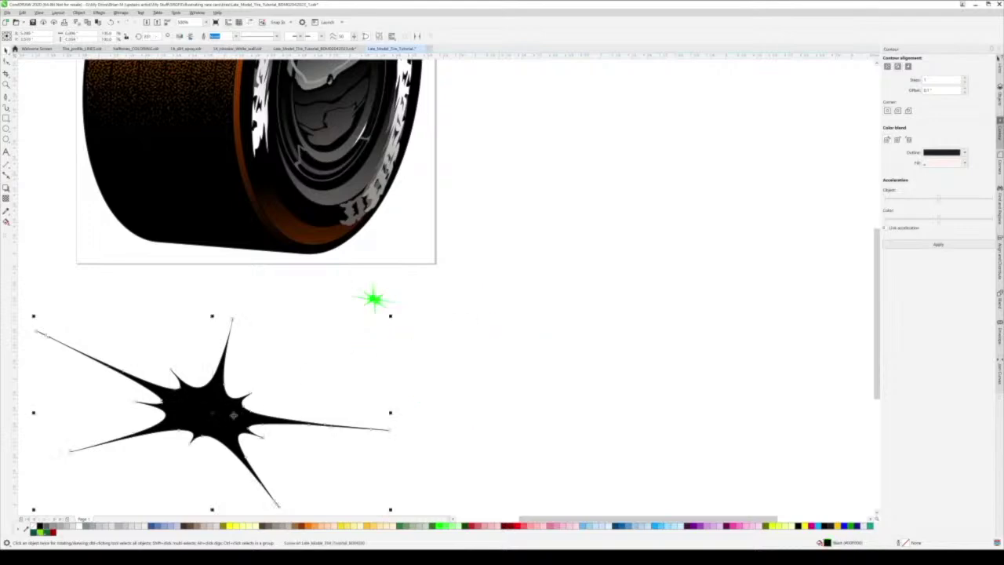
key("Delete")
Move the green starburst onto the wheel near the lower right rim highlight and rotate its long points along the highlight's slant
scroll(373, 389, "down", 2)
left_click(374, 341)
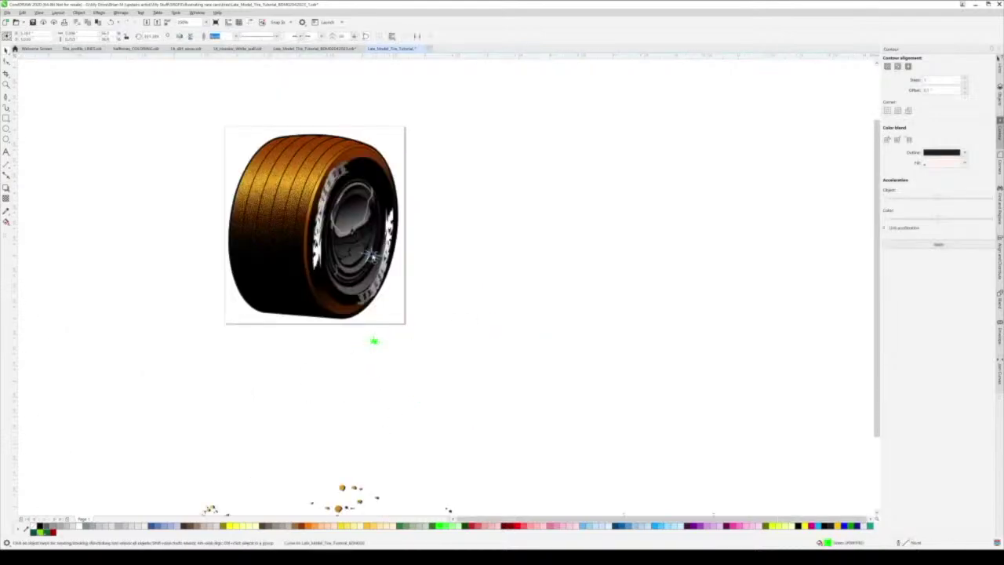
scroll(375, 342, "up", 5)
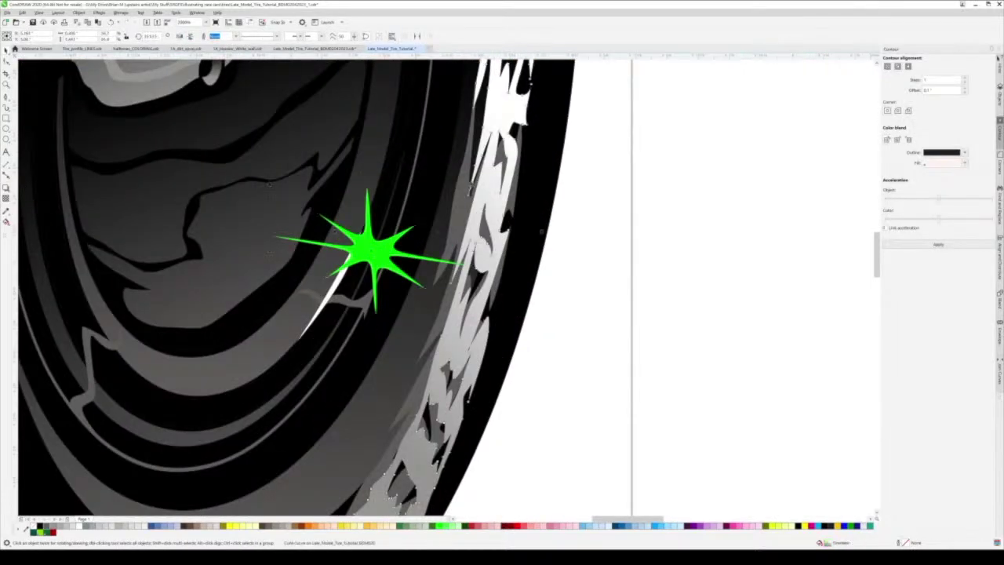
left_click_drag(370, 262, 370, 134)
left_click_drag(270, 191, 363, 193)
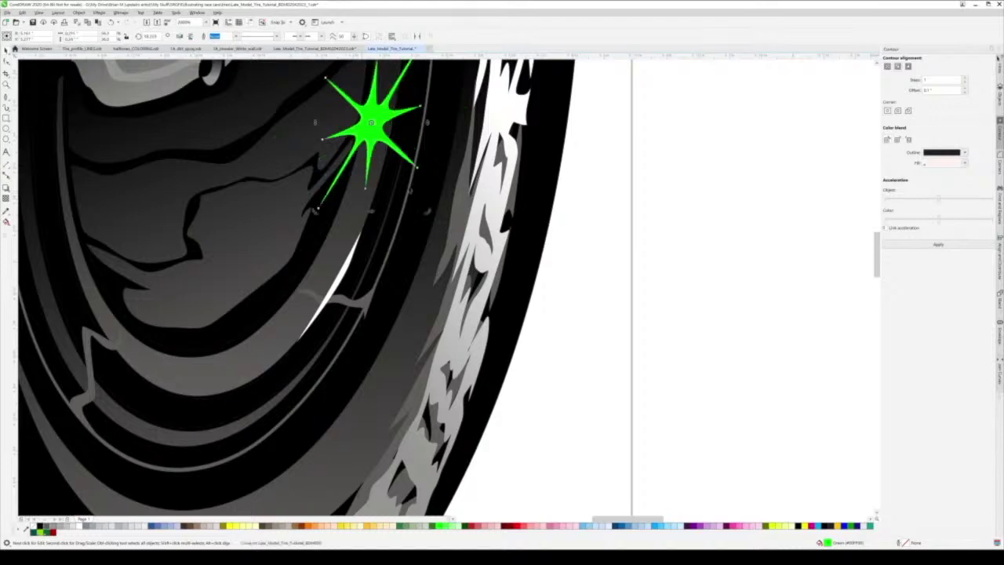
Shrink the rotated starburst to a small glint on the lower right rim highlight and fill it white
left_click(396, 147)
left_click_drag(426, 210, 329, 294)
left_click(80, 527)
Place copies of the white starburst on the upper left rim and on the lower edge of the wheel's central reflection
scroll(296, 448, "down", 1)
left_click_drag(312, 368, 265, 249)
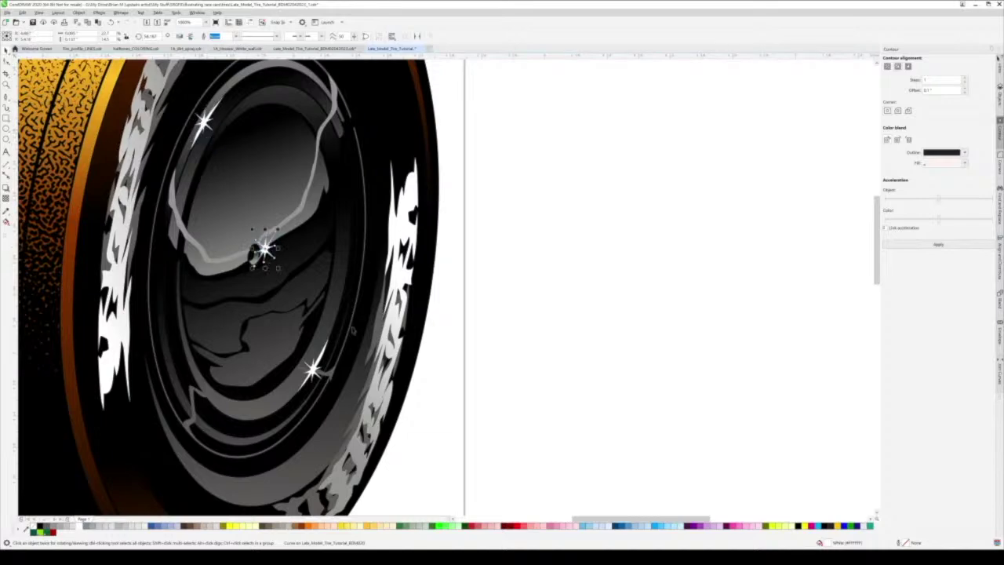
scroll(352, 331, "down", 2)
scroll(441, 382, "down", 2)
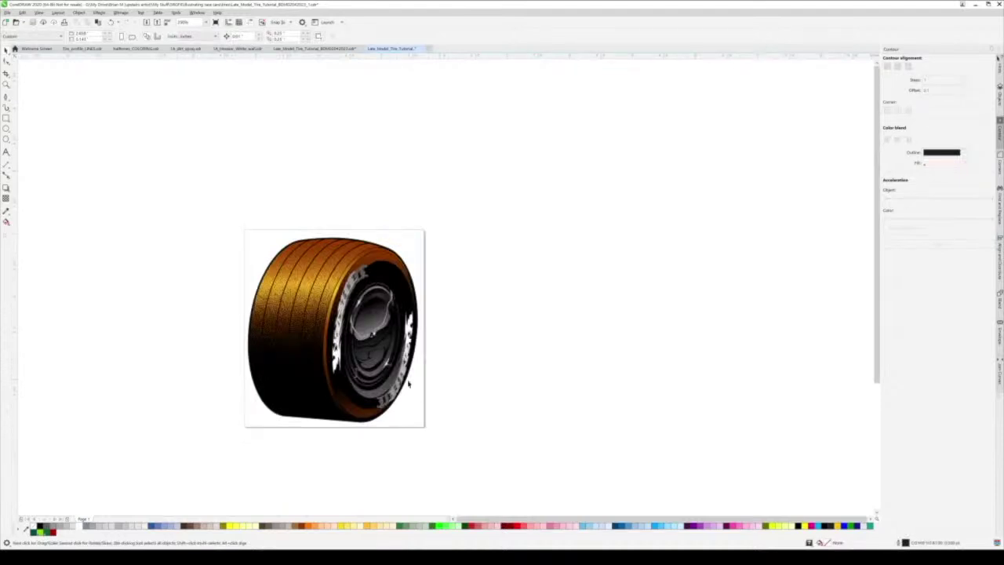
scroll(316, 205, "down", 4)
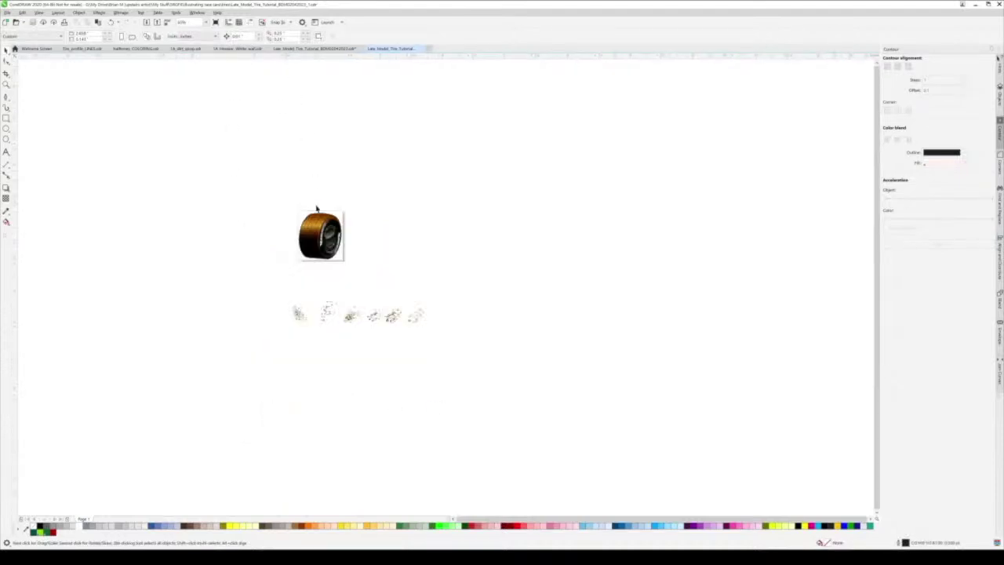